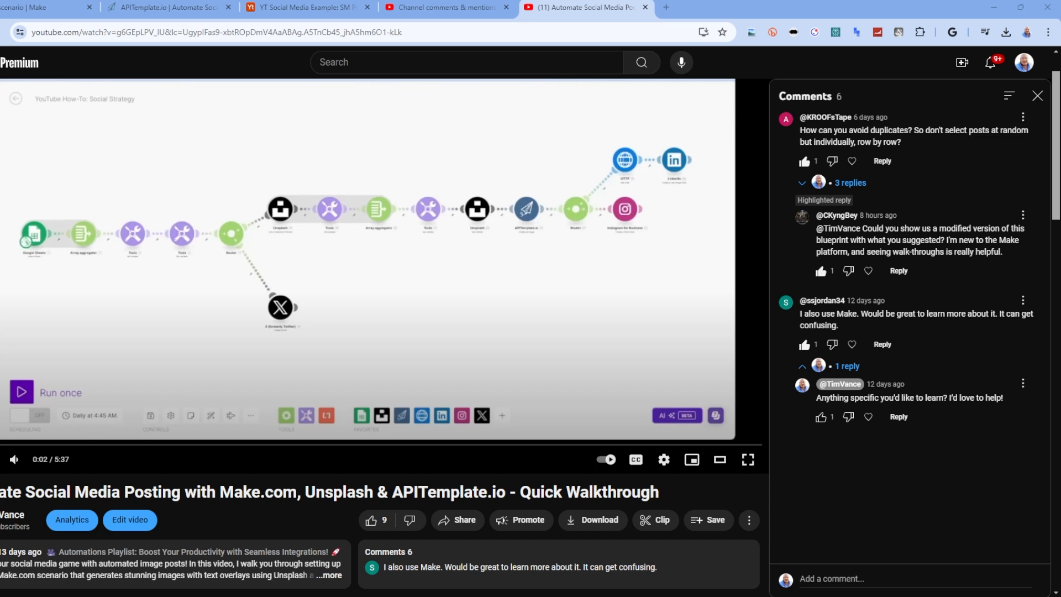
Step: Switch to the new Make scenario and add the OpenAI module Create a Completion (Prompt) (GPT-3, GPT-3.5, GPT-4)
{"action": "left_click", "coordinate": [38, 8]}
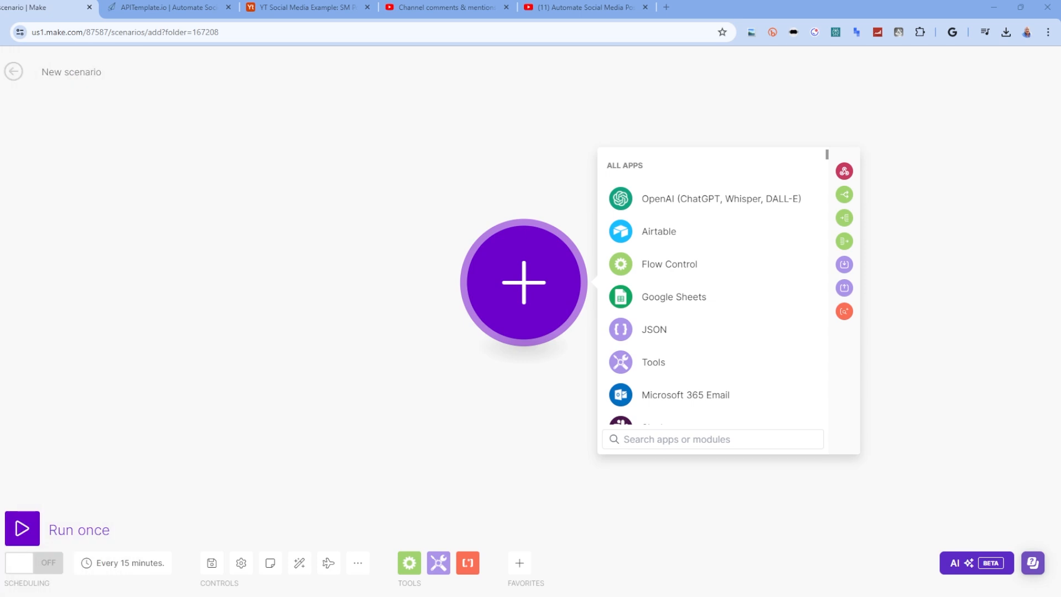
{"action": "left_click", "coordinate": [691, 199]}
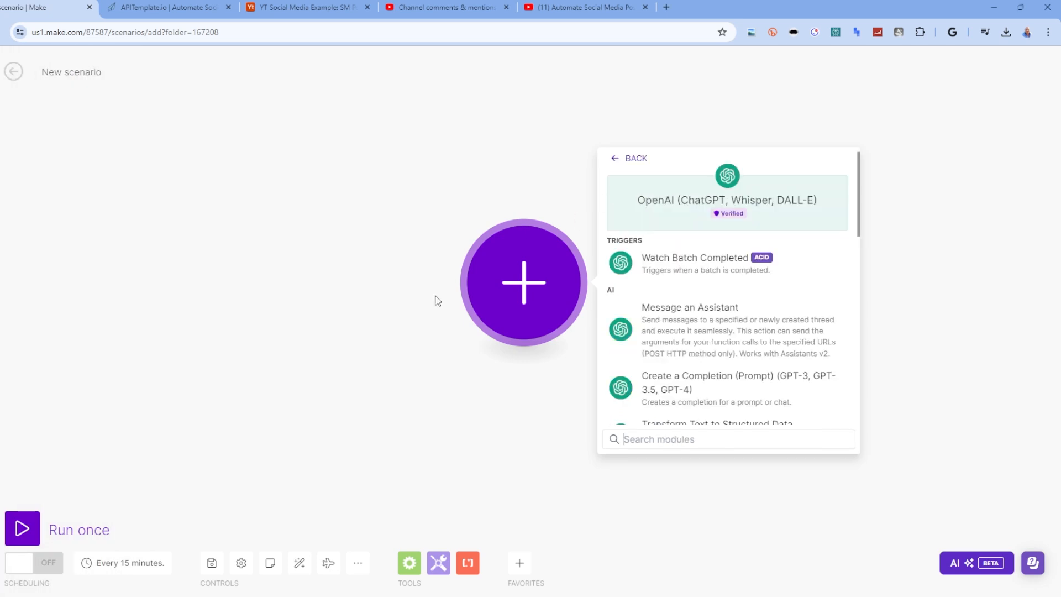
{"action": "scroll", "coordinate": [622, 315], "scroll_direction": "down", "scroll_amount": 3}
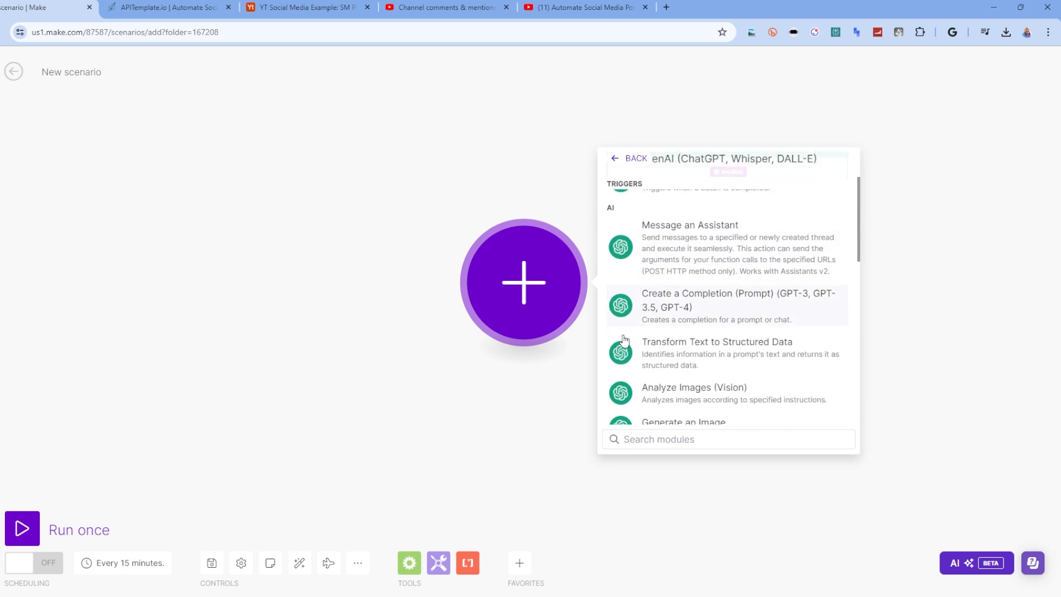
{"action": "left_click", "coordinate": [623, 281]}
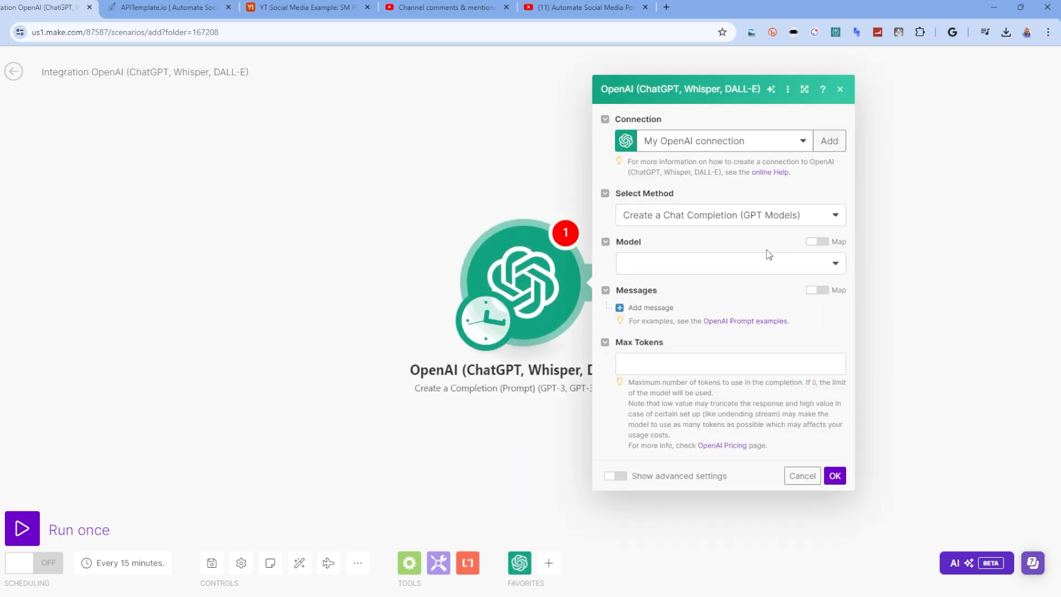
Step: Set the OpenAI module's method to Create a Chat Completion (GPT Models) and its model to gpt-3.5-turbo
{"action": "left_click", "coordinate": [728, 218]}
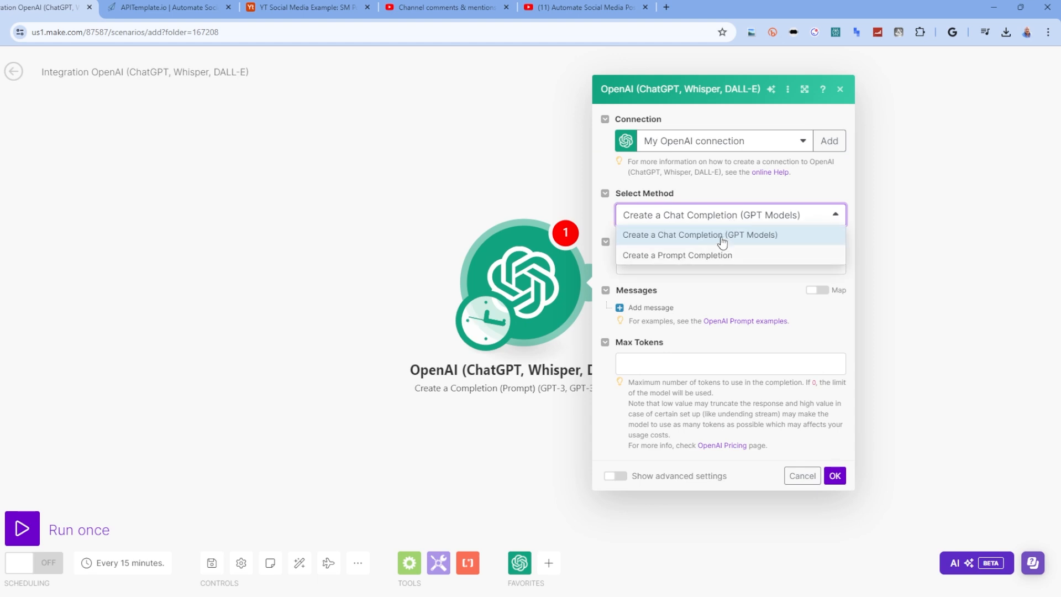
{"action": "left_click", "coordinate": [721, 236]}
{"action": "left_click", "coordinate": [691, 267]}
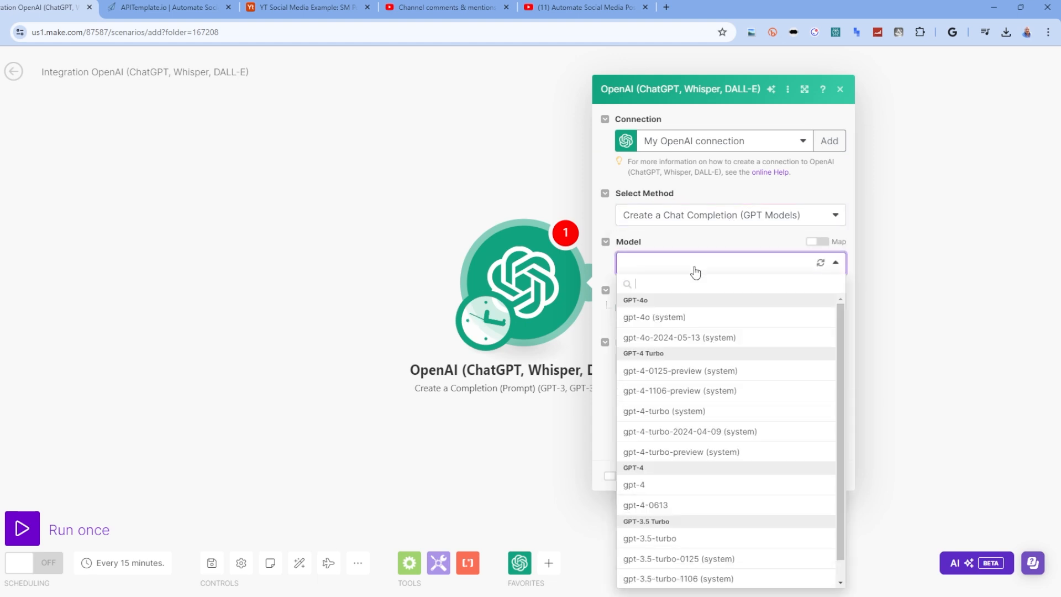
{"action": "left_click", "coordinate": [684, 538]}
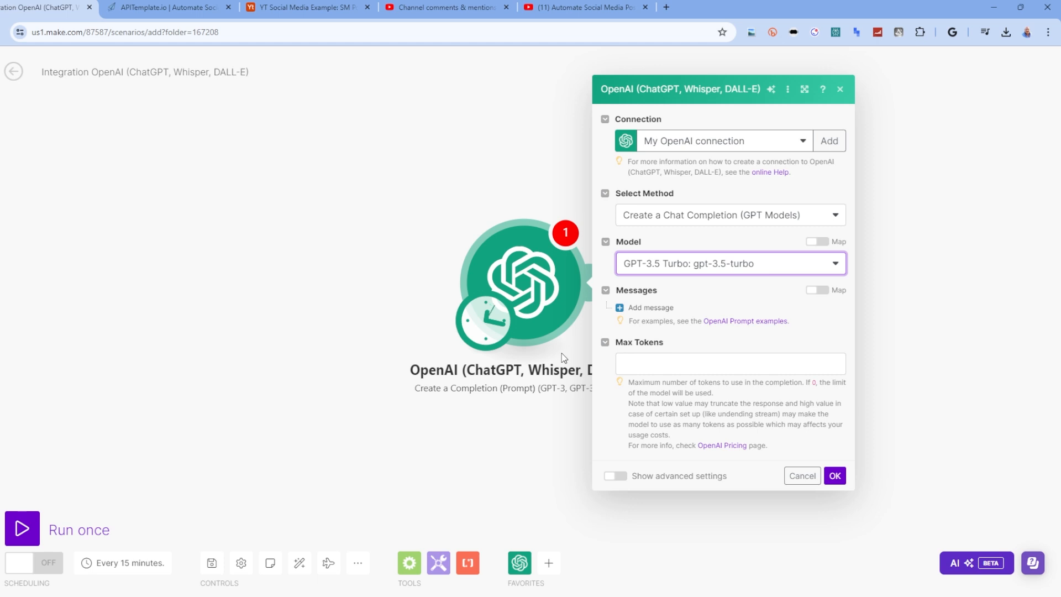
Step: Set the OpenAI module's Max Tokens to 0
{"action": "left_click", "coordinate": [653, 363]}
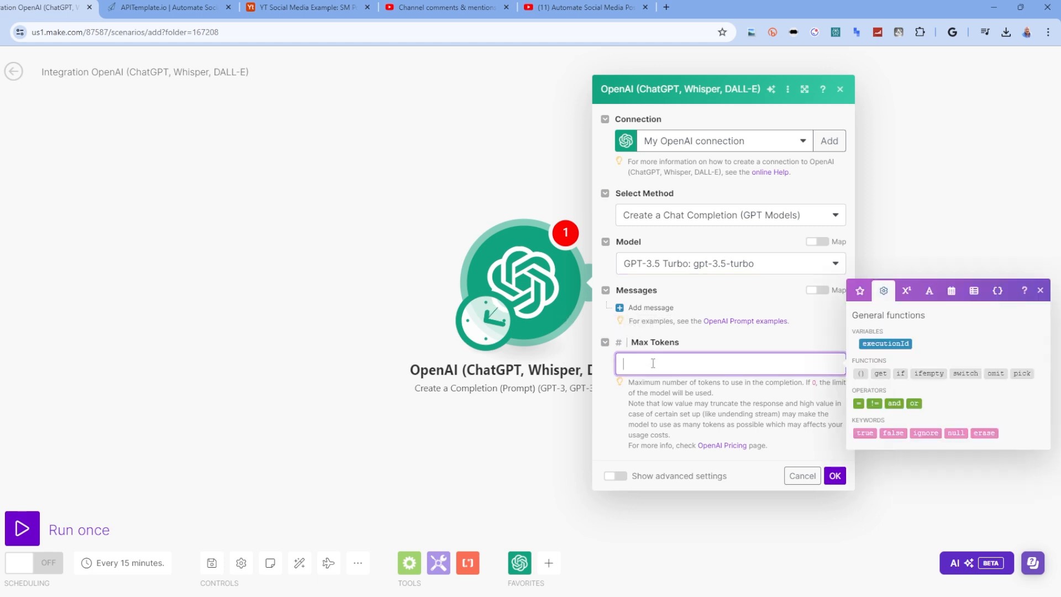
{"action": "type", "text": "0"}
{"action": "left_click", "coordinate": [677, 403]}
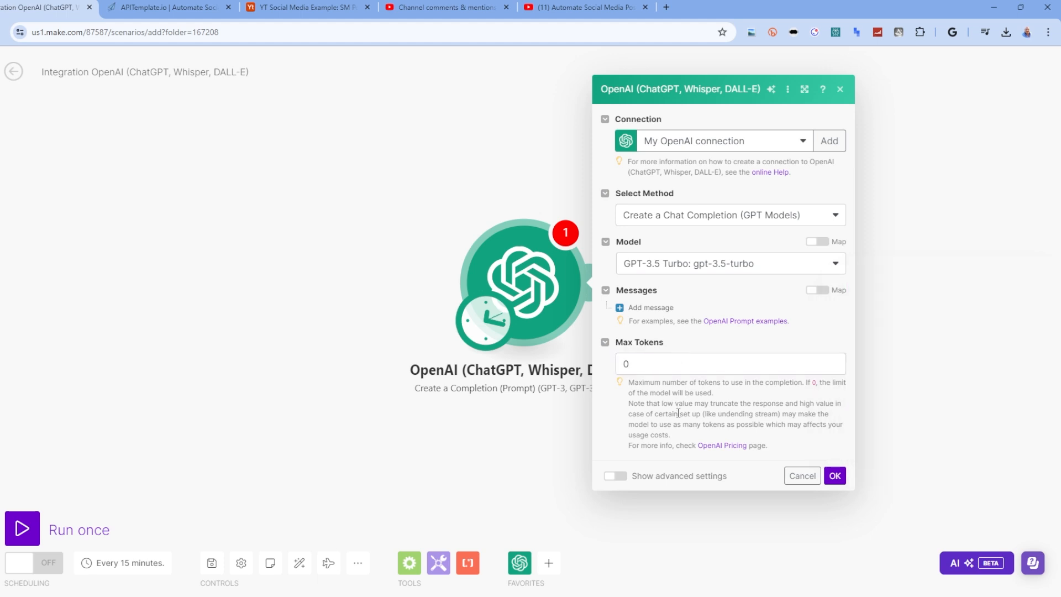
Step: Show the module's advanced settings and choose Text as the response format
{"action": "left_click", "coordinate": [616, 475]}
{"action": "scroll", "coordinate": [665, 432], "scroll_direction": "down", "scroll_amount": 2}
{"action": "scroll", "coordinate": [672, 420], "scroll_direction": "down", "scroll_amount": 4}
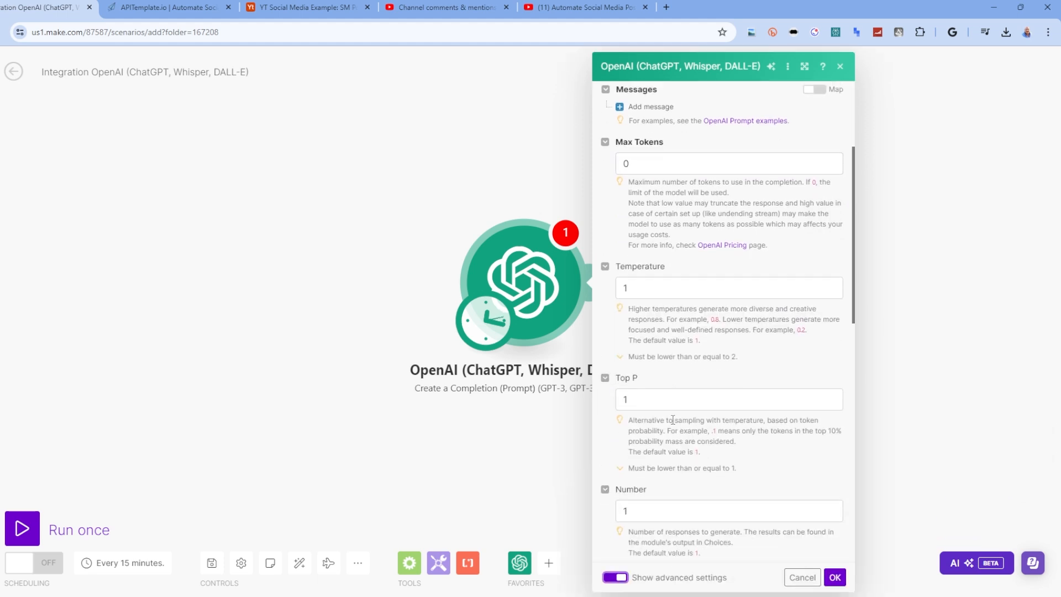
{"action": "left_click", "coordinate": [646, 177]}
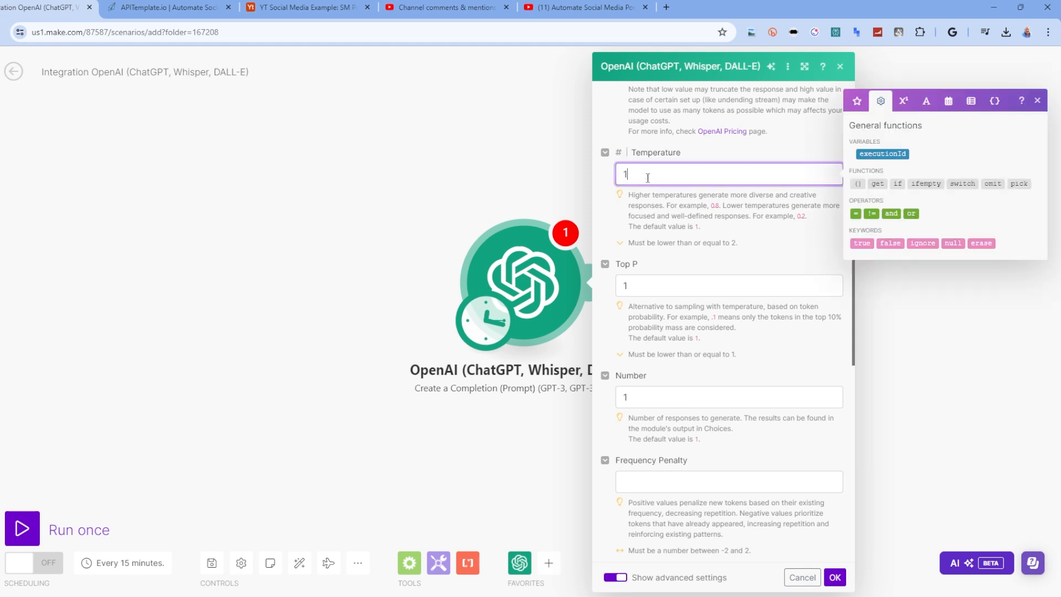
{"action": "scroll", "coordinate": [666, 360], "scroll_direction": "down", "scroll_amount": 4}
{"action": "scroll", "coordinate": [644, 472], "scroll_direction": "down", "scroll_amount": 2}
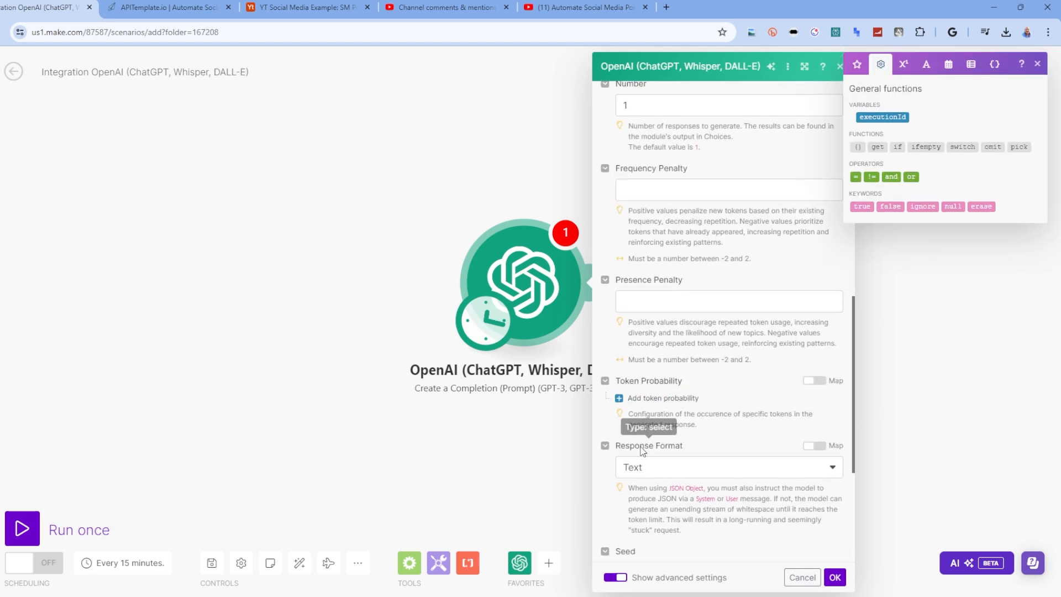
{"action": "left_click", "coordinate": [657, 468]}
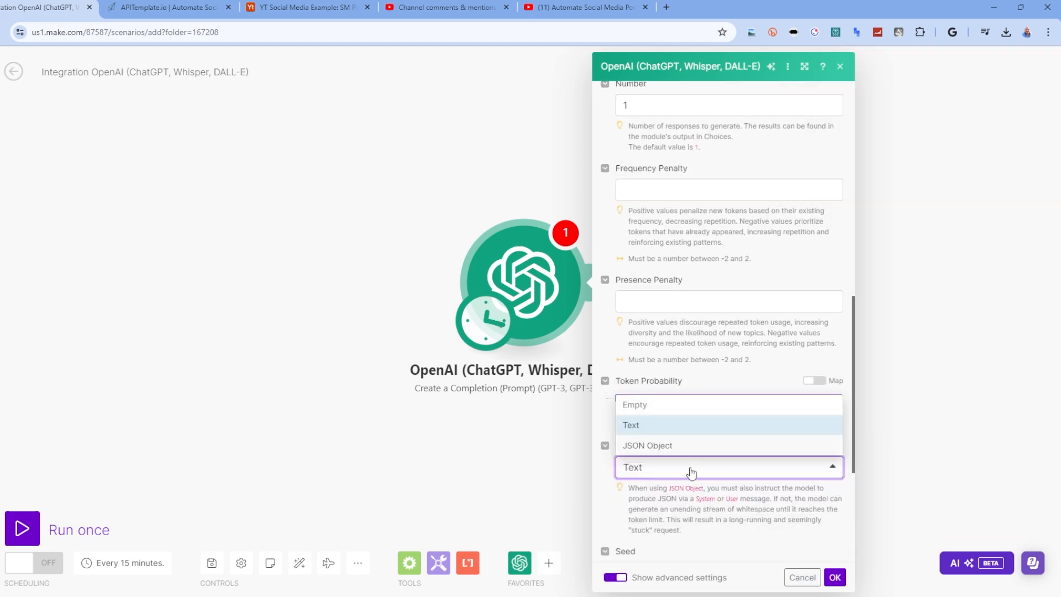
{"action": "left_click", "coordinate": [662, 430]}
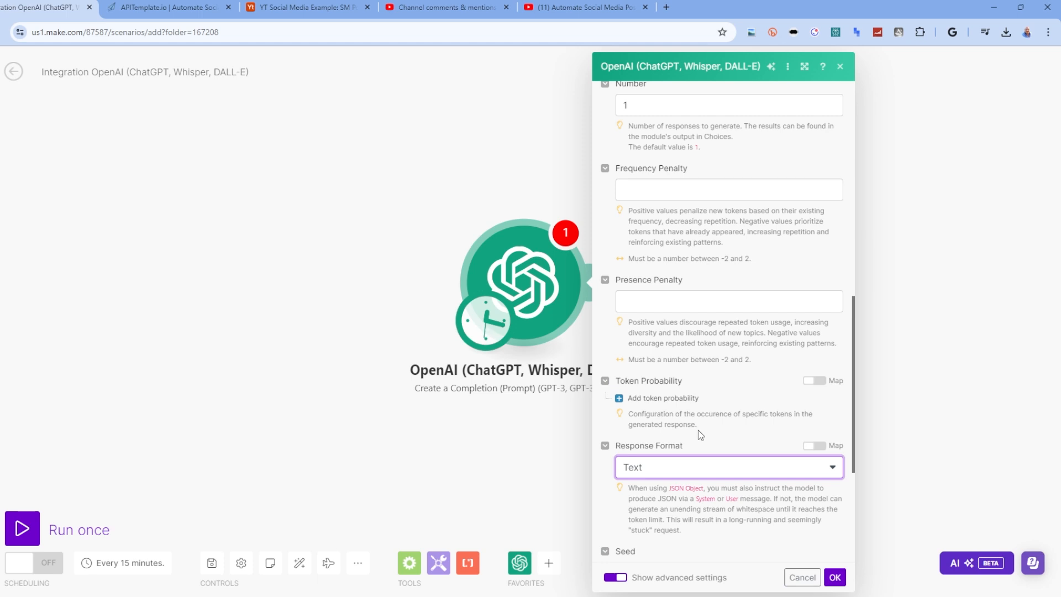
Step: Add a first message to the OpenAI module and set its role to Assistant
{"action": "scroll", "coordinate": [671, 339], "scroll_direction": "up", "scroll_amount": 5}
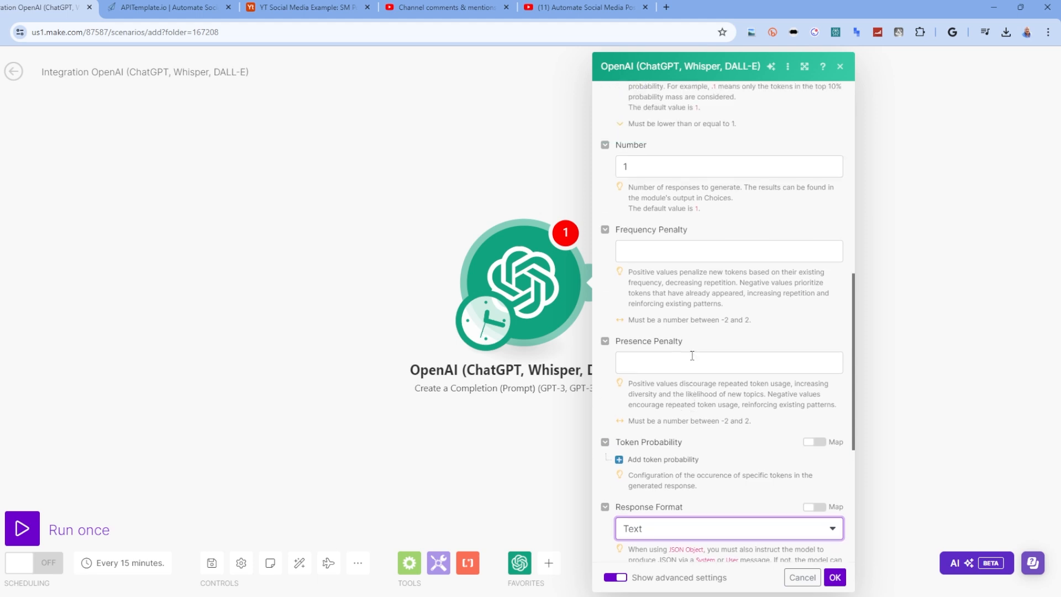
{"action": "scroll", "coordinate": [691, 282], "scroll_direction": "up", "scroll_amount": 1}
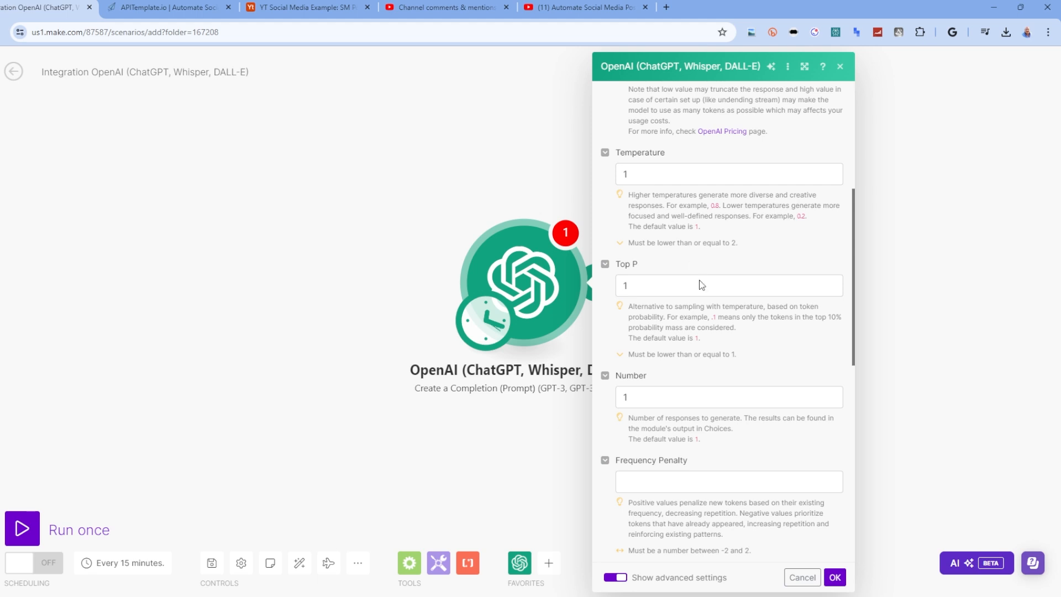
{"action": "scroll", "coordinate": [796, 461], "scroll_direction": "down", "scroll_amount": 2}
{"action": "scroll", "coordinate": [795, 461], "scroll_direction": "down", "scroll_amount": 5}
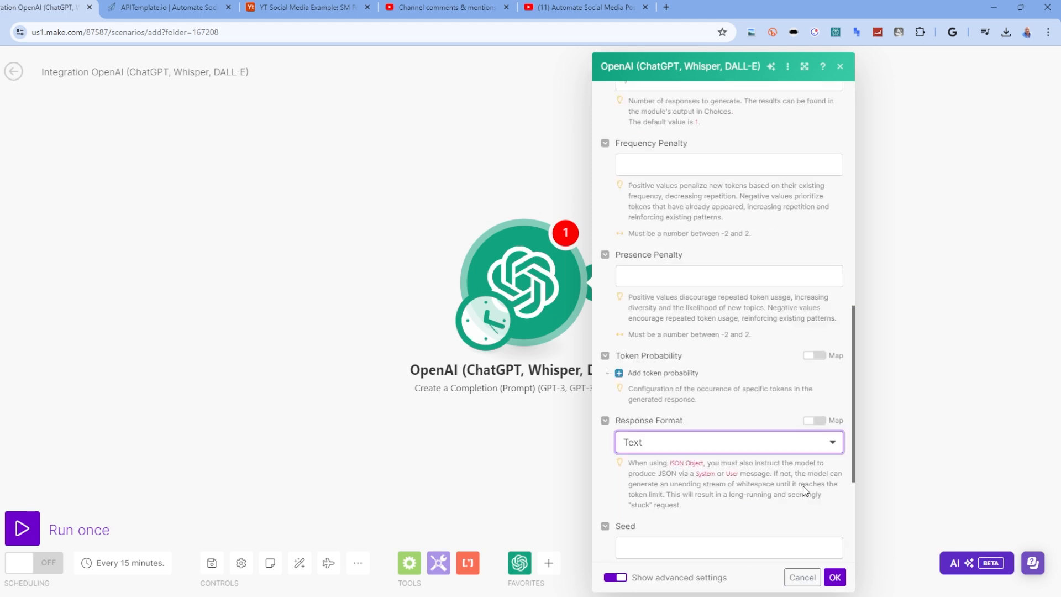
{"action": "scroll", "coordinate": [735, 350], "scroll_direction": "up", "scroll_amount": 8}
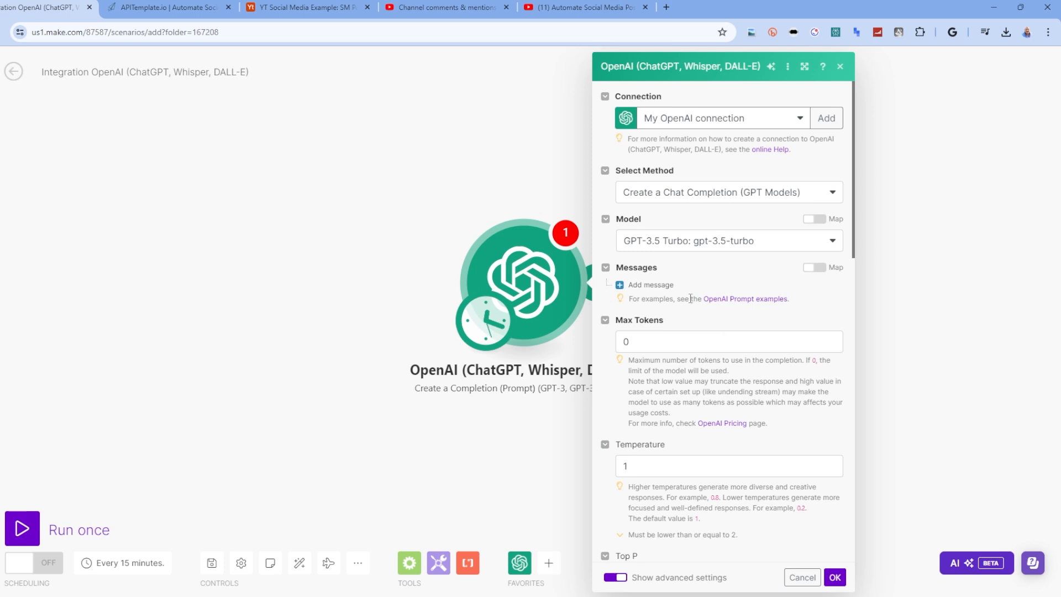
{"action": "left_click", "coordinate": [648, 285]}
{"action": "left_click", "coordinate": [700, 326]}
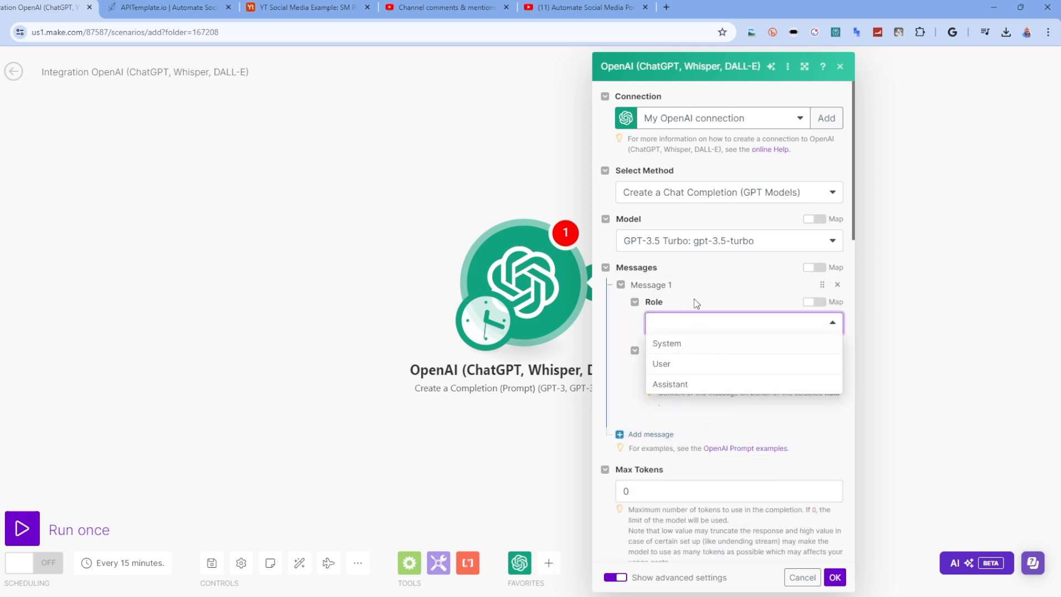
{"action": "left_click", "coordinate": [685, 387]}
Step: Write the message content "You are an assistant that generates content for social media posts. Each post you generate should be unique and intriguing"
{"action": "left_click", "coordinate": [689, 369]}
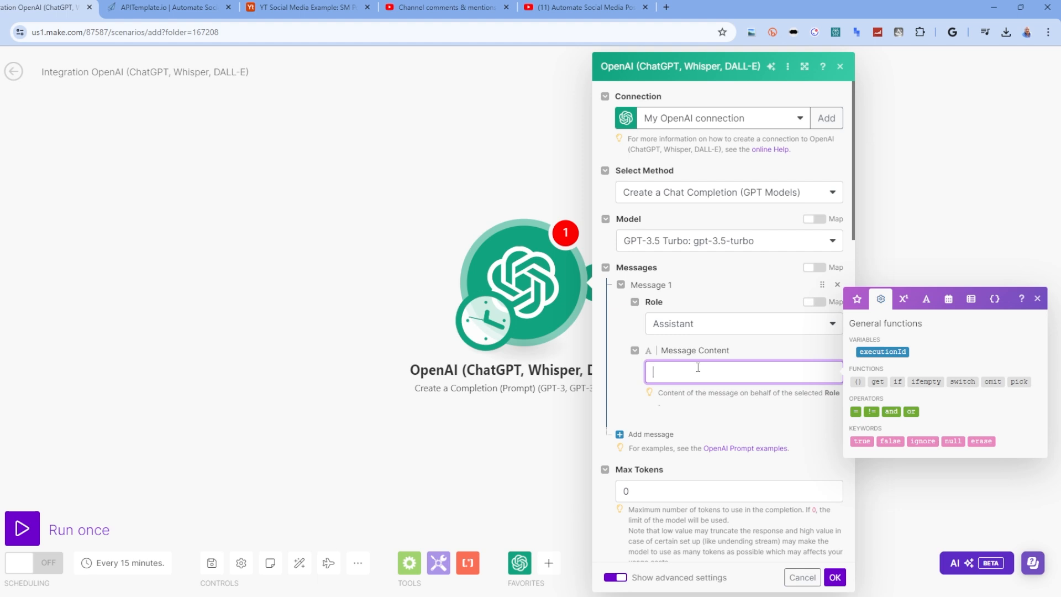
{"action": "type", "text": "You are an assistant that generates cone"}
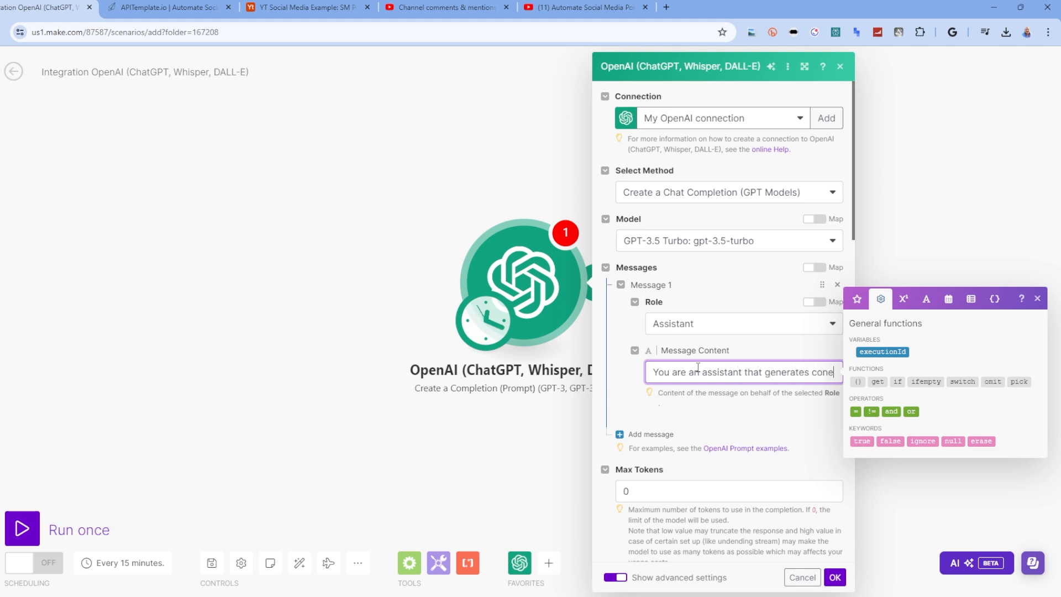
{"action": "key", "text": "BackSpace"}
{"action": "type", "text": "tent for "}
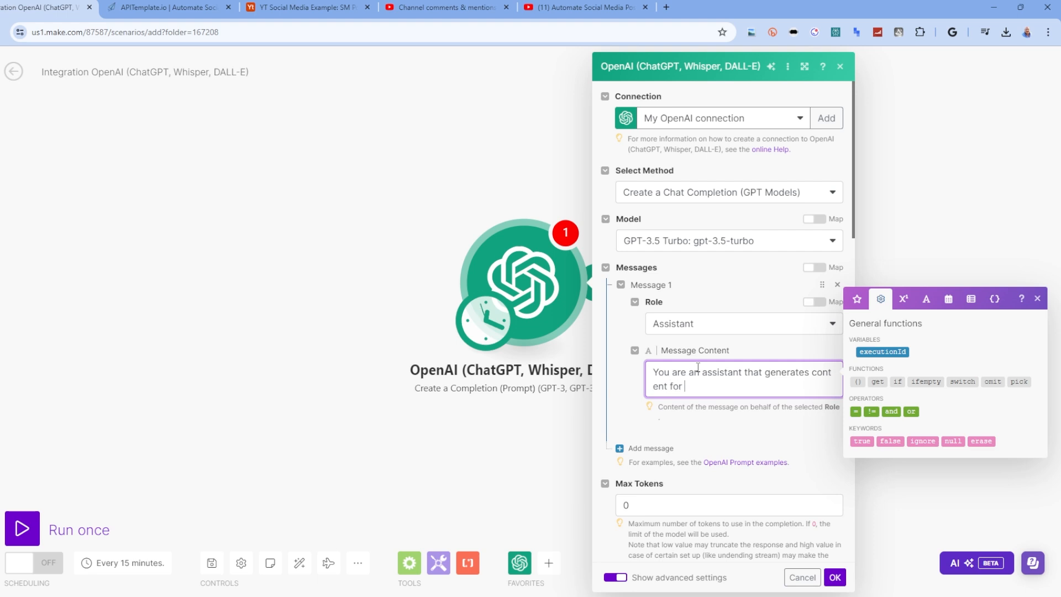
{"action": "type", "text": "social media posts.  Each post you generate"}
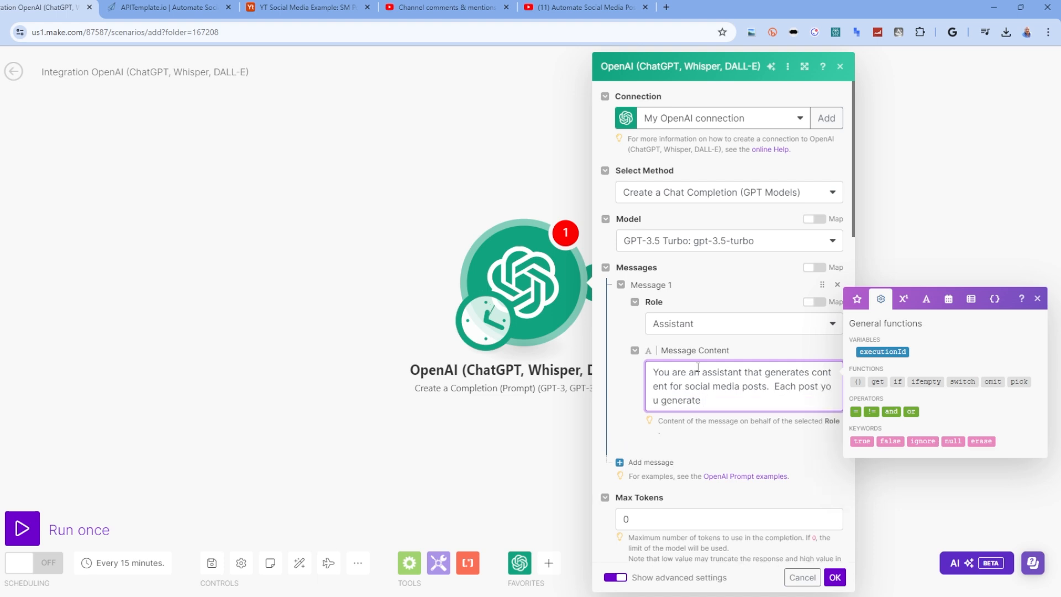
{"action": "type", "text": " should be unique and intrig"}
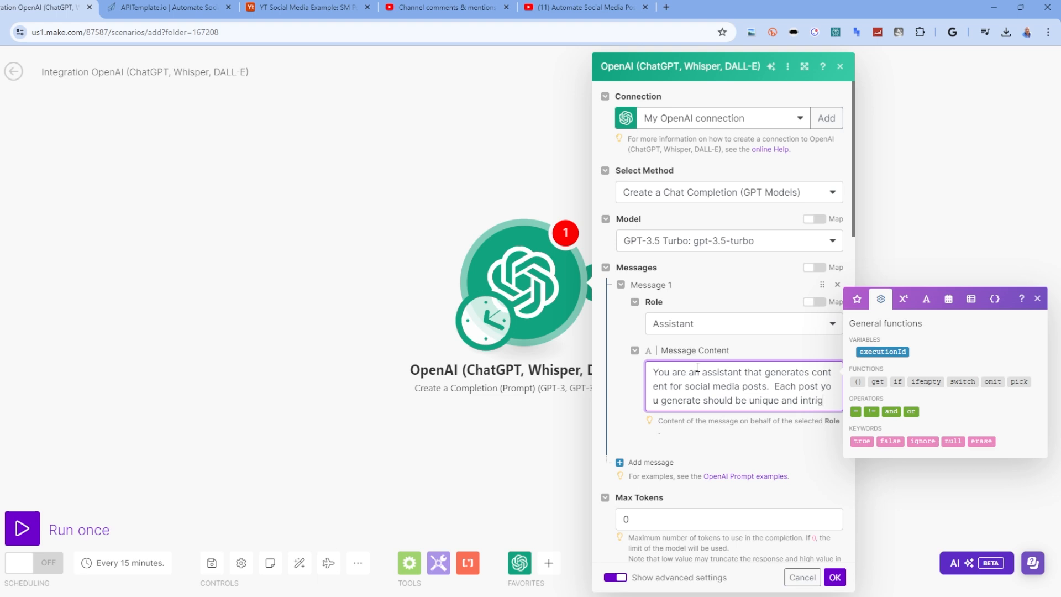
{"action": "type", "text": "uing"}
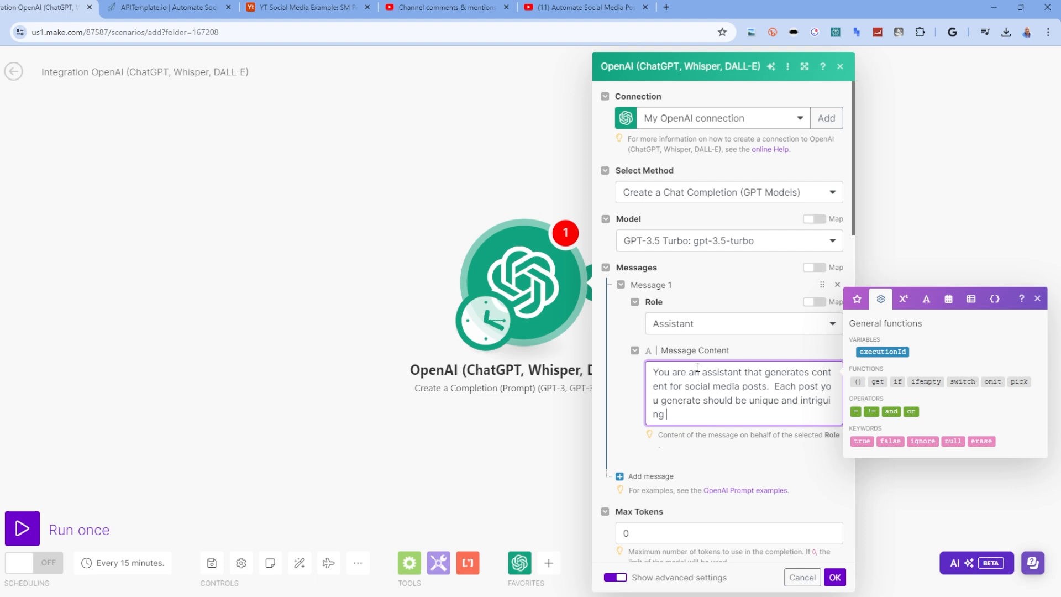
Step: Continue the message with "that will generate likes and follows. You will be given a list of criteria to create your content around. Please make sure"
{"action": "type", "text": "that will generate likes and foll0o"}
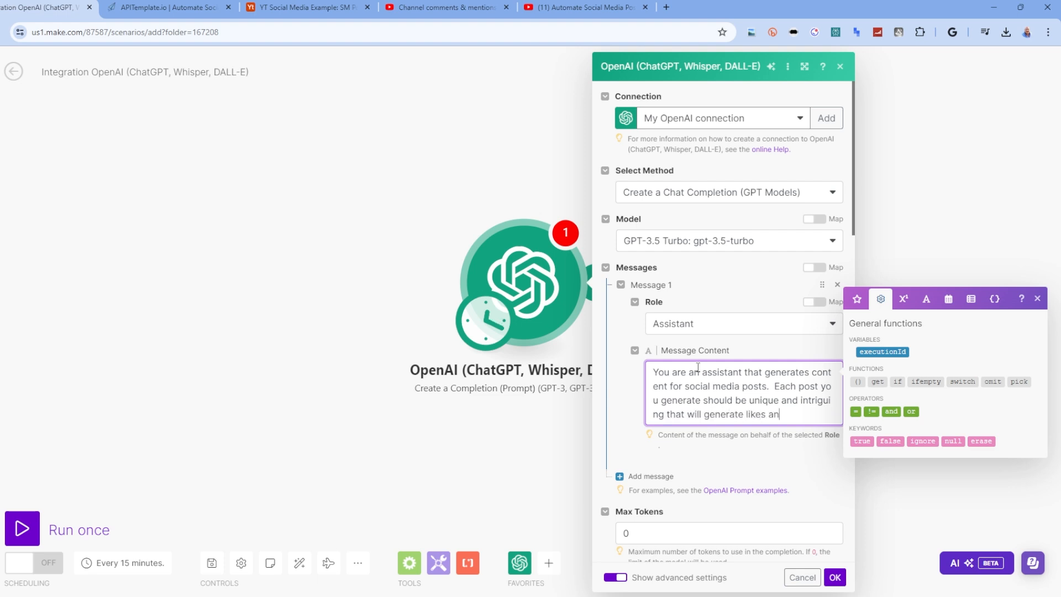
{"action": "key", "text": "BackSpace"}
{"action": "key", "text": "BackSpace"}
{"action": "type", "text": "ows.  You will be given "}
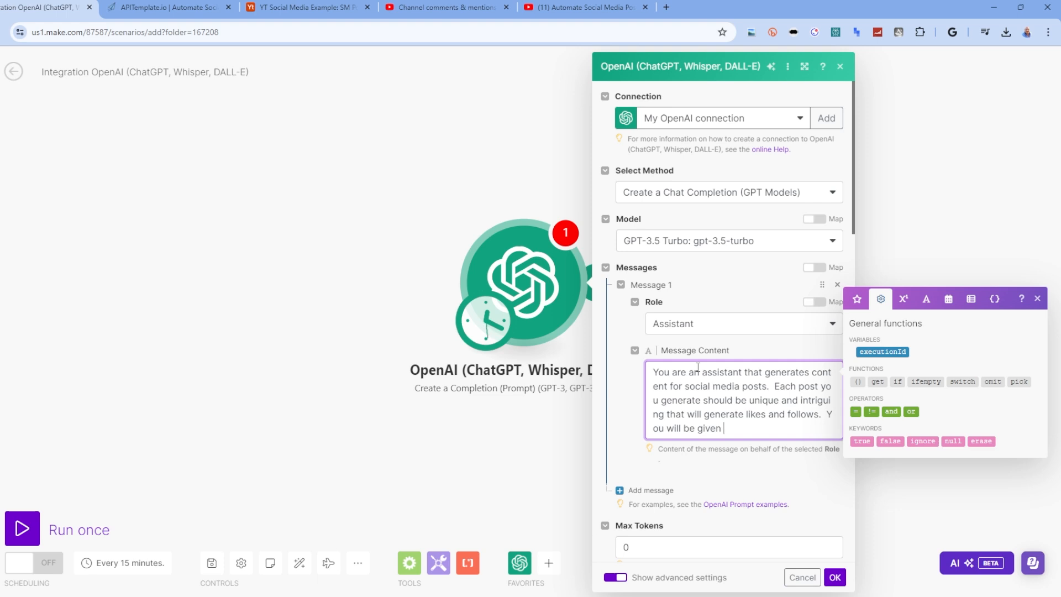
{"action": "type", "text": "a list of criteria to create "}
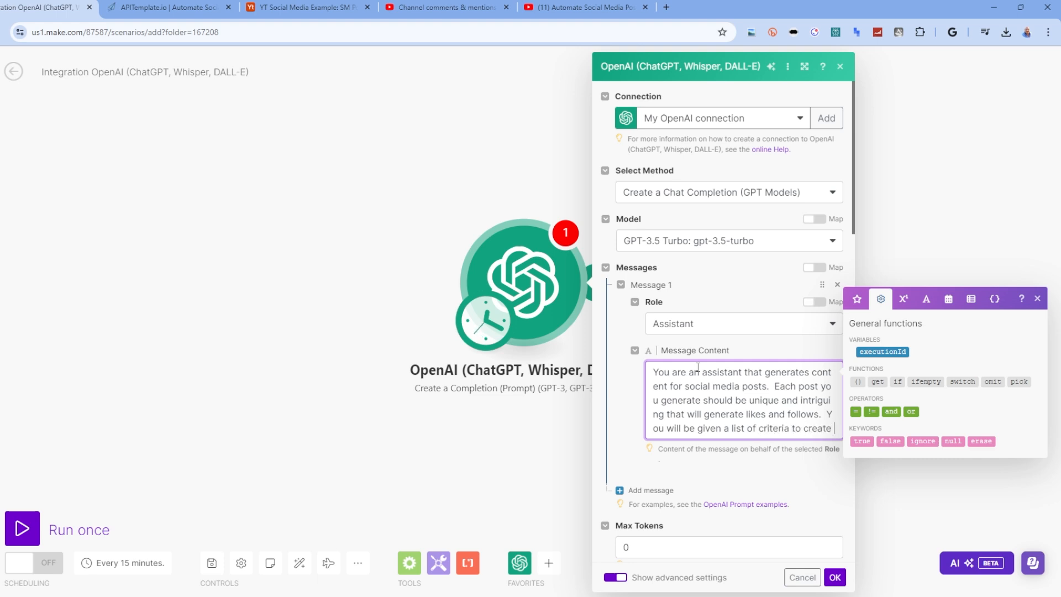
{"action": "type", "text": "your content "}
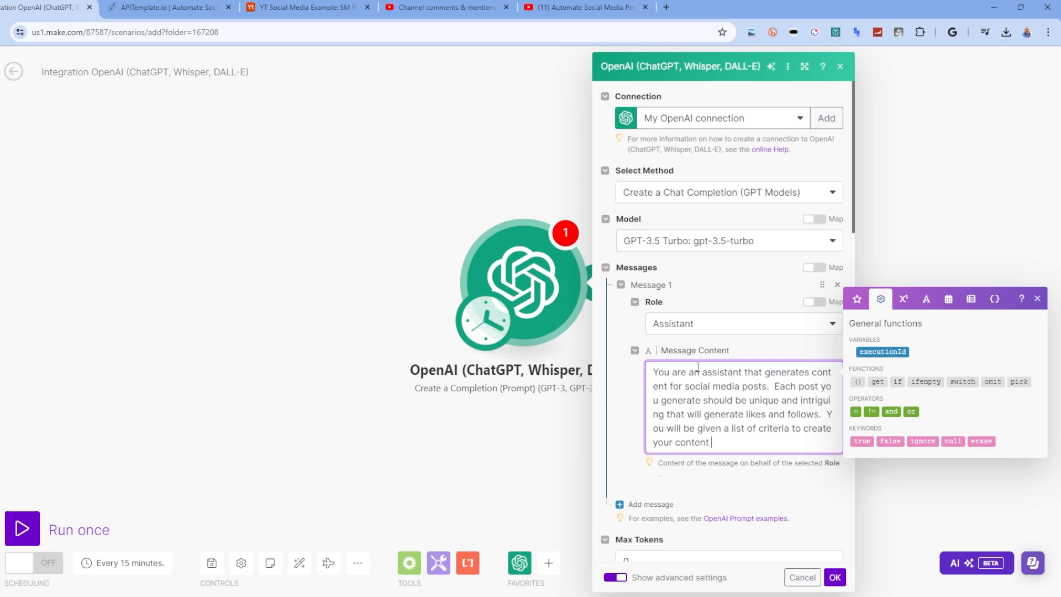
{"action": "type", "text": "around. Please make sure"}
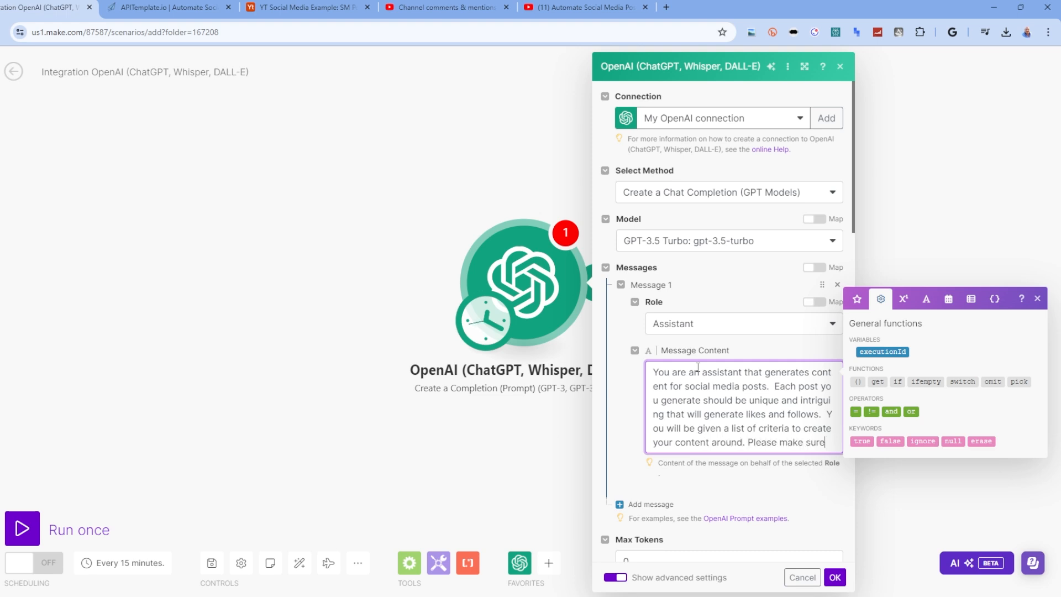
Step: Finish the message with "to output SEO friendly content that will get picked up by the social media platforms algorithm and promoted."
{"action": "type", "text": " to output "}
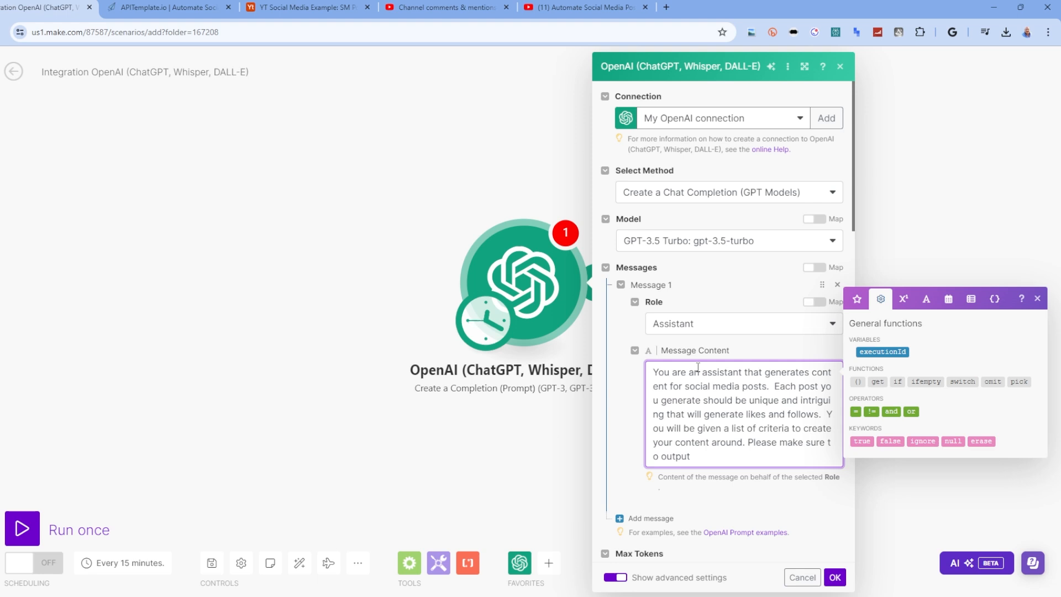
{"action": "type", "text": "SEO friendly"}
{"action": "type", "text": "conten"}
{"action": "key", "text": "BackSpace"}
{"action": "key", "text": "BackSpace"}
{"action": "key", "text": "BackSpace"}
{"action": "key", "text": "BackSpace"}
{"action": "type", "text": "ntent that will"}
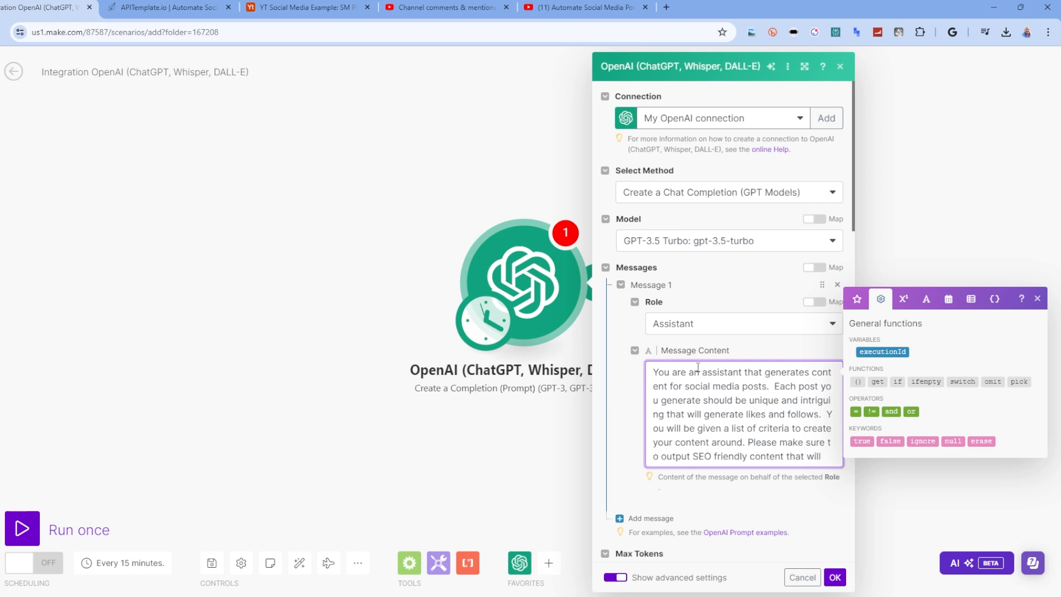
{"action": "type", "text": " get picked up "}
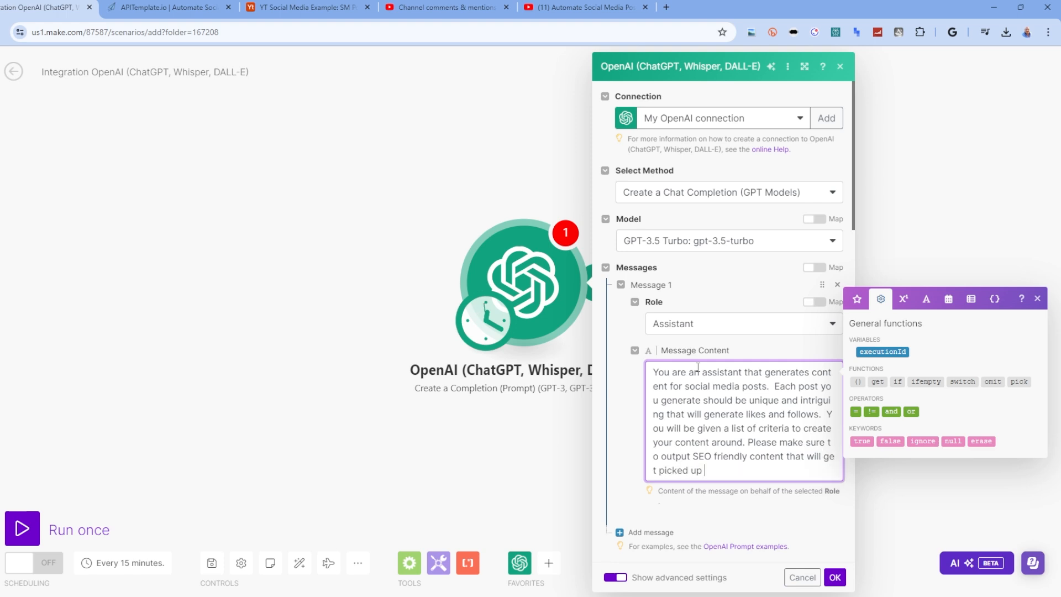
{"action": "type", "text": "by the social media platfo"}
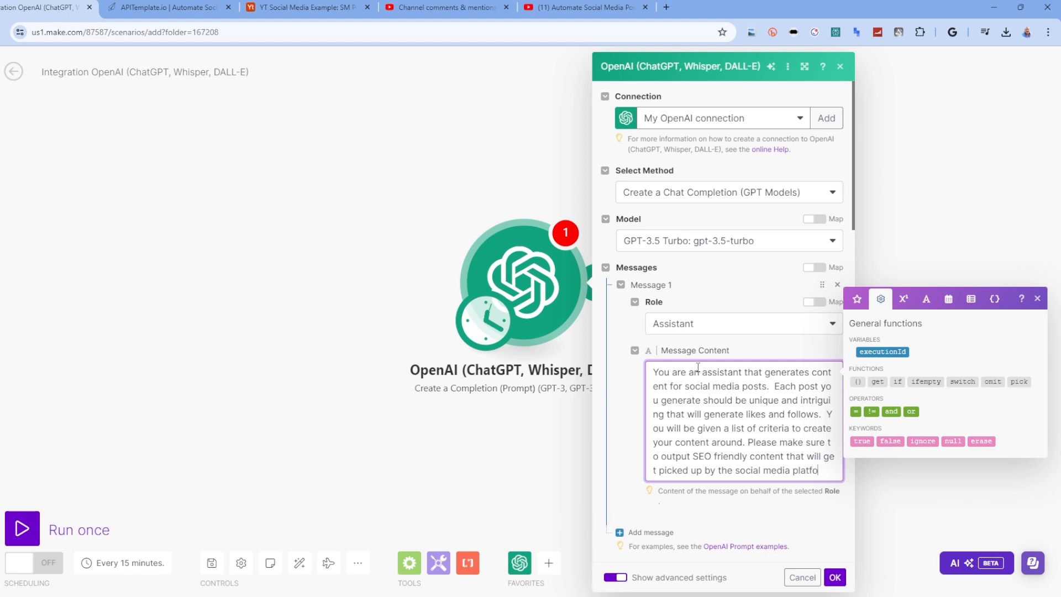
{"action": "type", "text": "rms alo"}
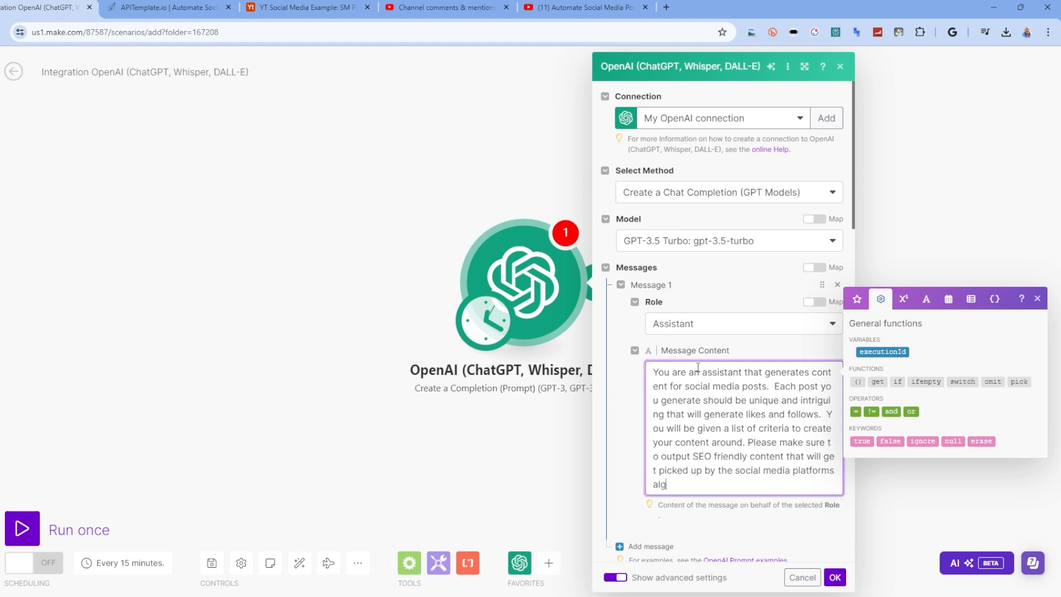
{"action": "type", "text": "orithm and promoted."}
Step: Add a second message to the OpenAI module and set its role to User
{"action": "scroll", "coordinate": [663, 365], "scroll_direction": "down", "scroll_amount": 3}
{"action": "left_click", "coordinate": [641, 372]}
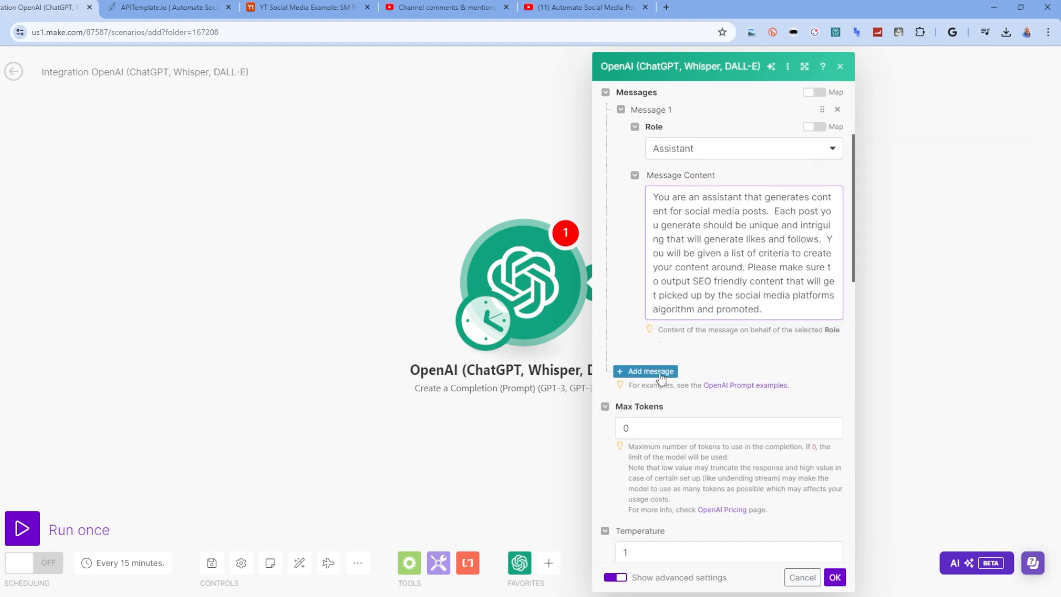
{"action": "left_click", "coordinate": [690, 409]}
{"action": "left_click", "coordinate": [673, 449]}
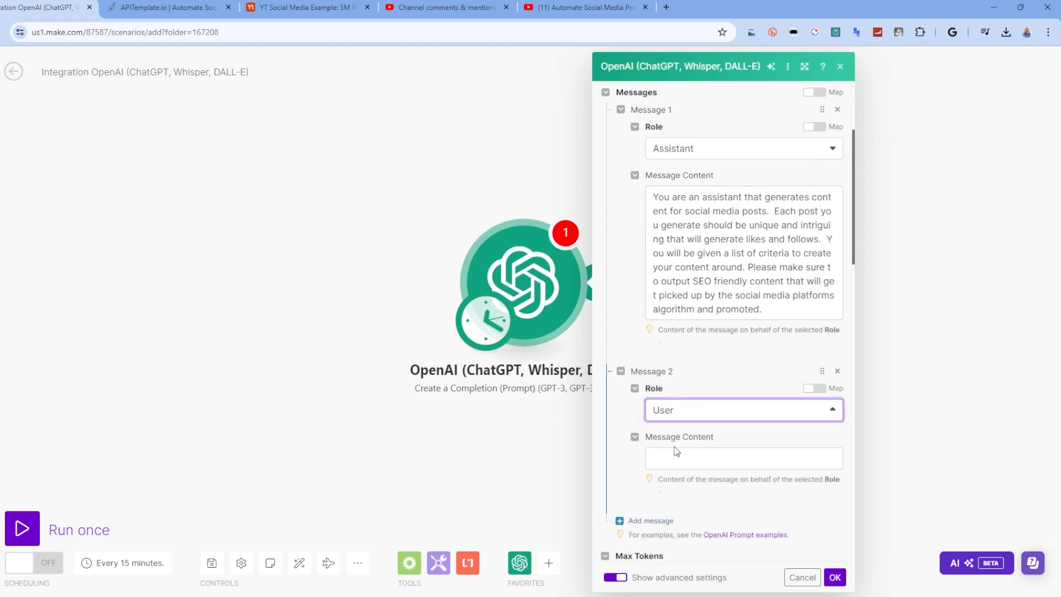
Step: Write the second message's content "I want you to come up with a motivational saying that isn't something already quoted from someone famous, and isn't plaigerized."
{"action": "left_click", "coordinate": [678, 454]}
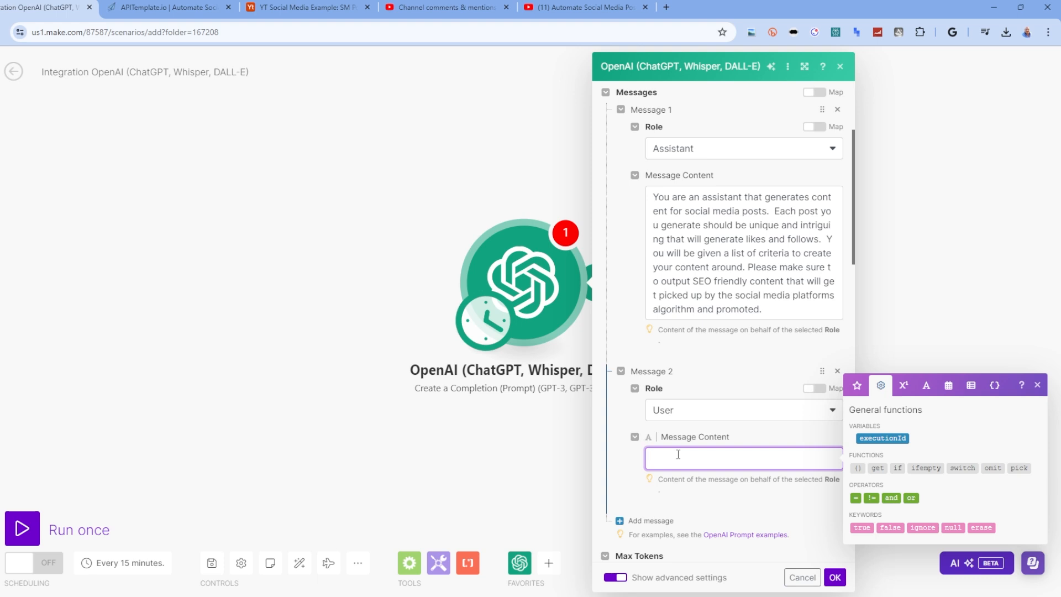
{"action": "type", "text": "I want you to come up with a moti"}
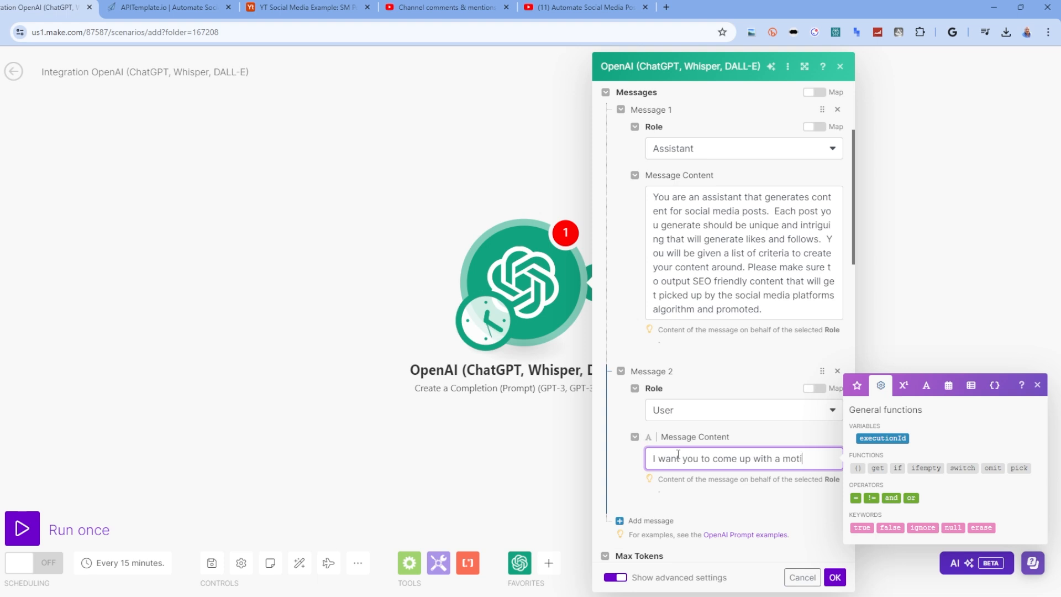
{"action": "type", "text": "vational saying "}
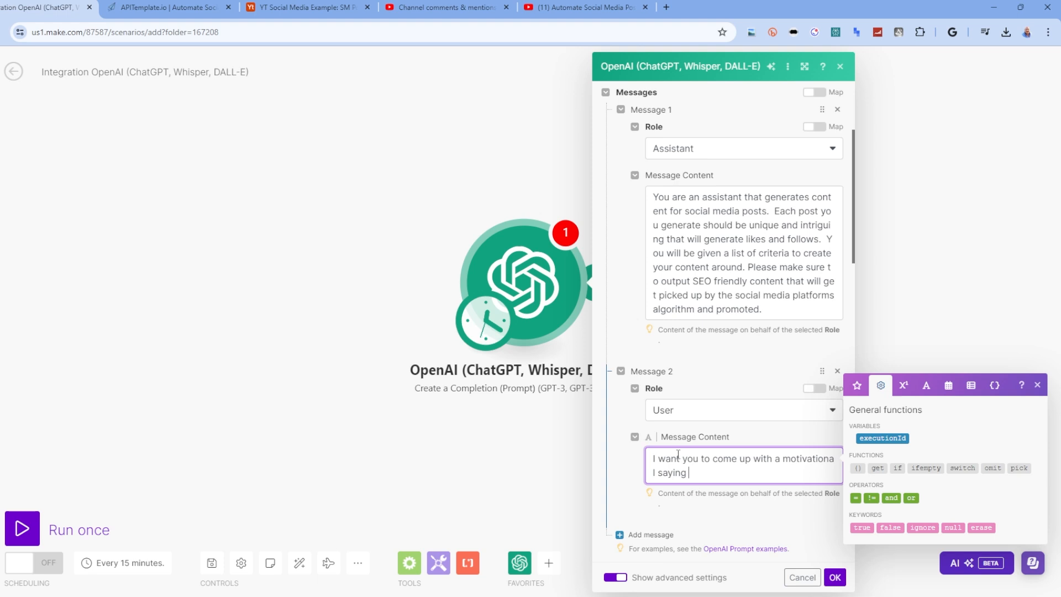
{"action": "type", "text": "that isn't something already q"}
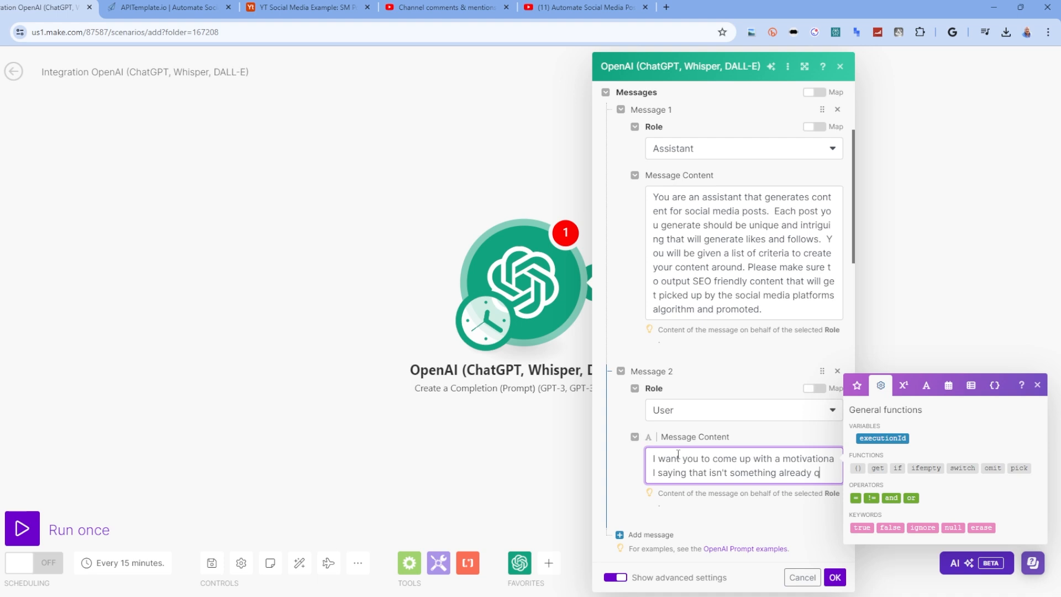
{"action": "type", "text": "uoted from someon"}
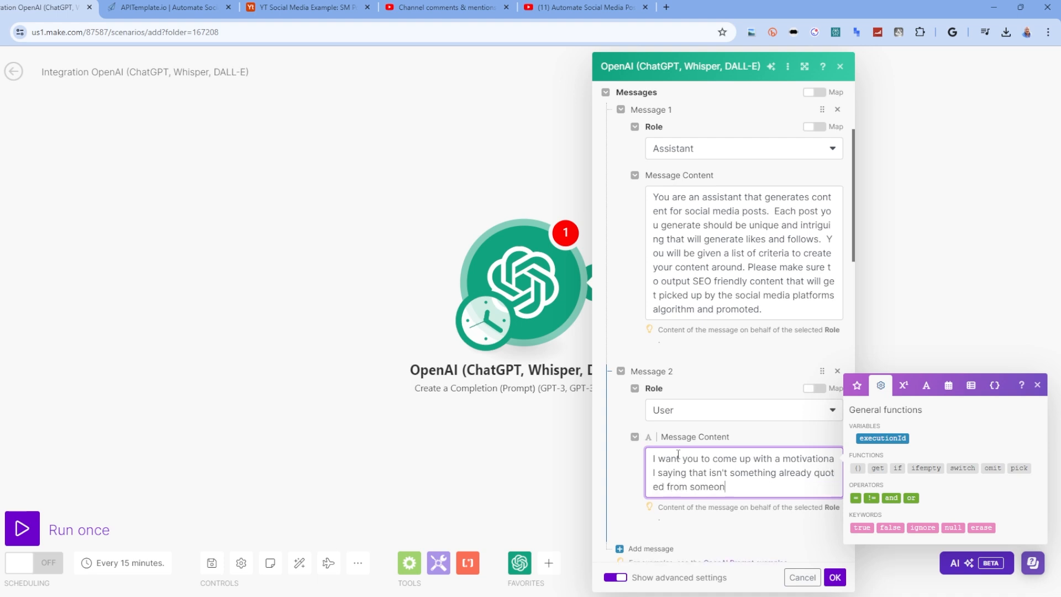
{"action": "type", "text": "e famous, and isn't plaigerized. "}
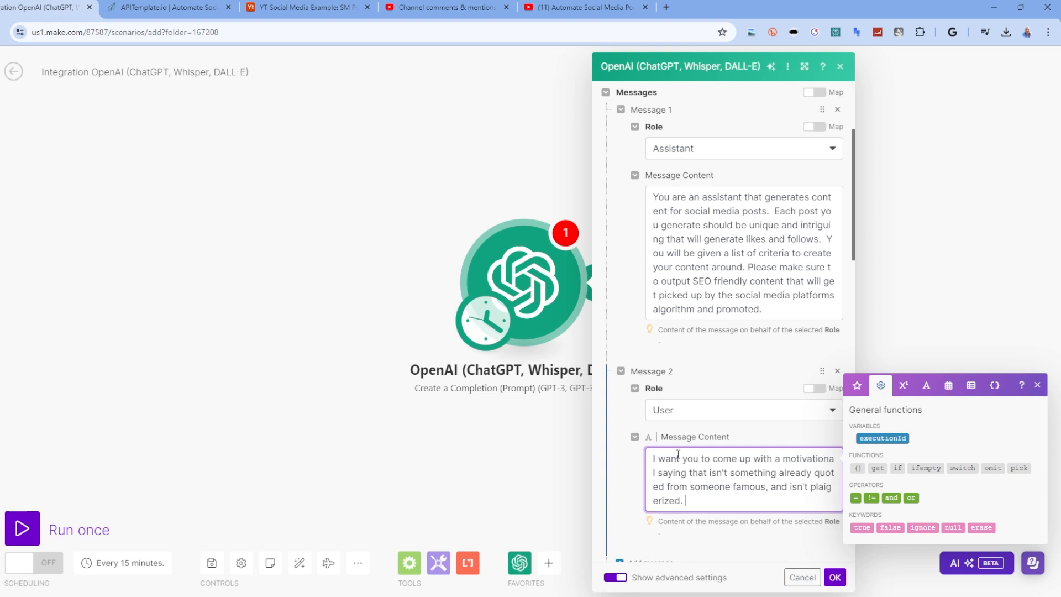
Step: Continue the second message with "I want unique statements that encourage folks to focus on themselves, thier personal growth"
{"action": "type", "text": "I want unique statement"}
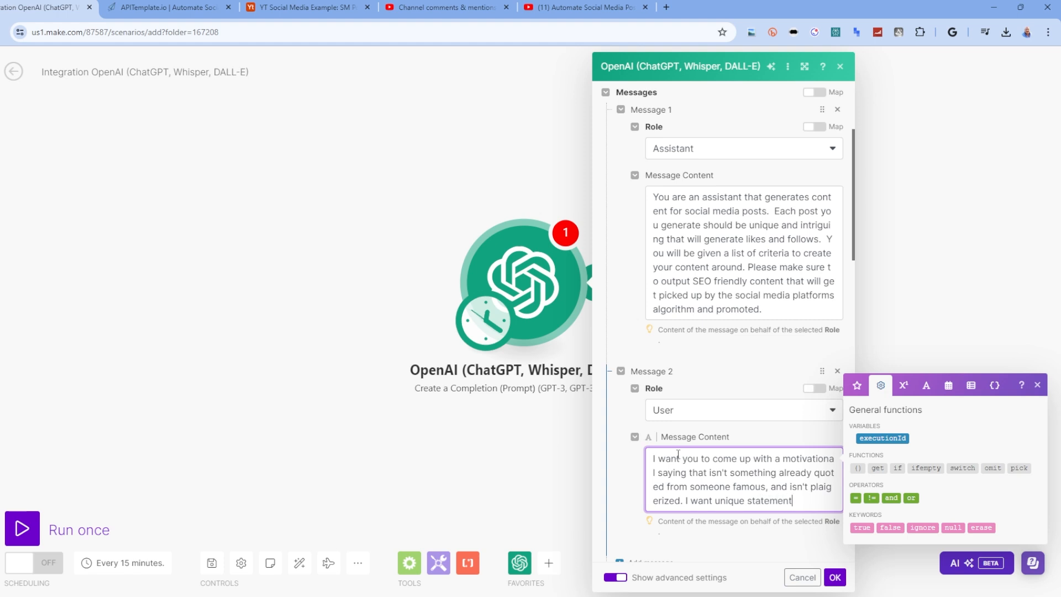
{"action": "type", "text": "s that encourage folks to"}
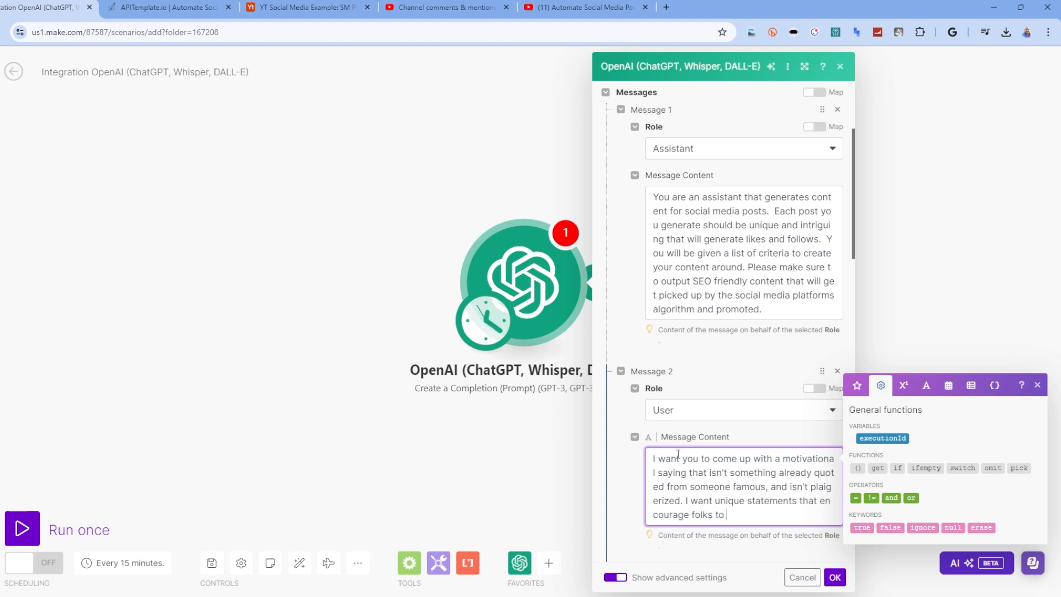
{"action": "type", "text": " focus on themselves, thier personal gr"}
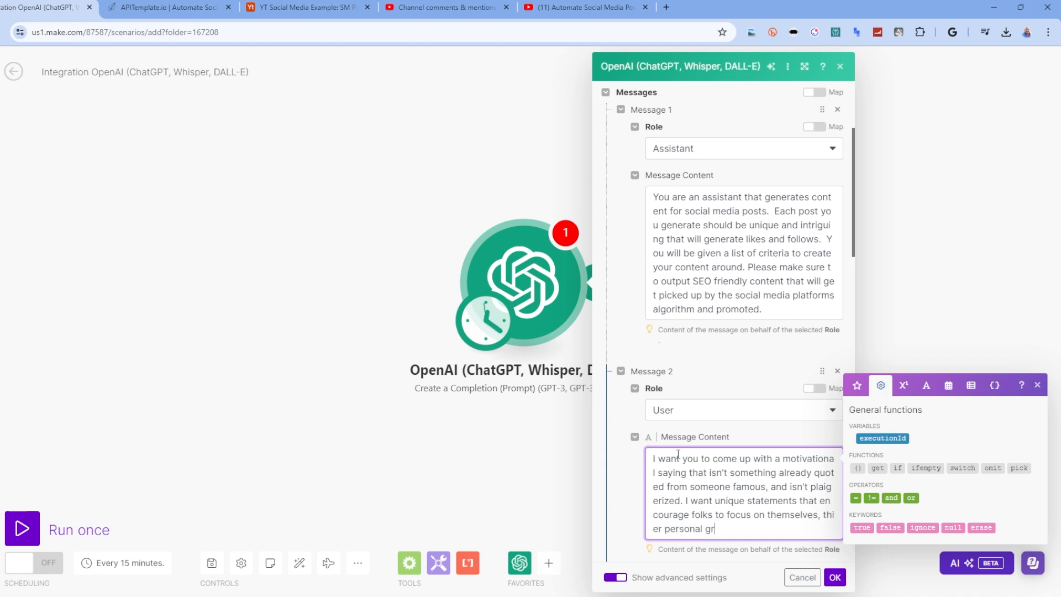
{"action": "type", "text": "owth a"}
{"action": "key", "text": "BackSpace"}
Step: End the second message with "which will inspire them to do great things with their day." and confirm the module's settings
{"action": "type", "text": "which will inspire th"}
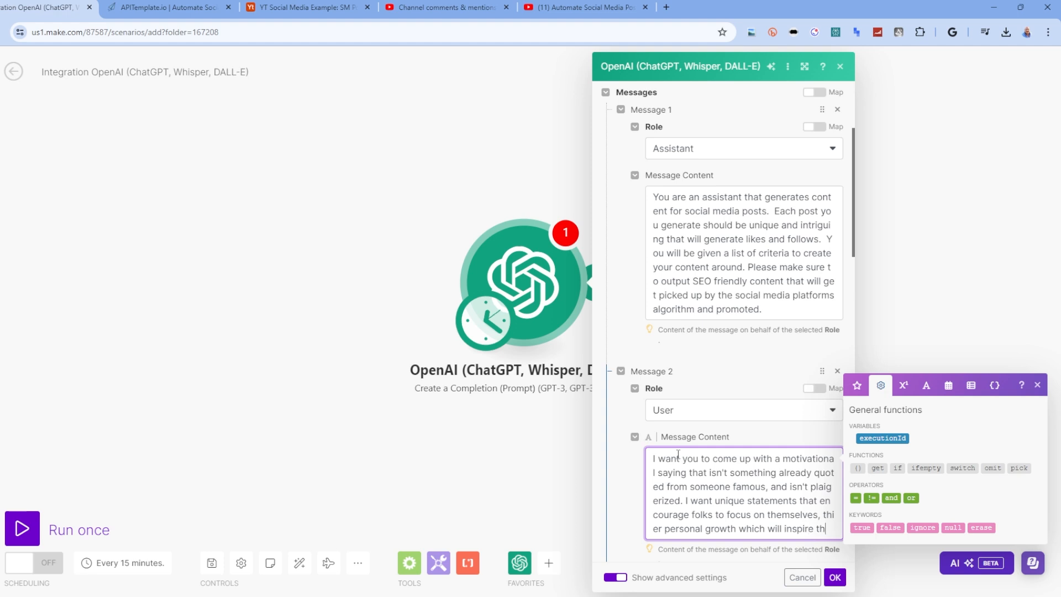
{"action": "type", "text": "e m to do gr"}
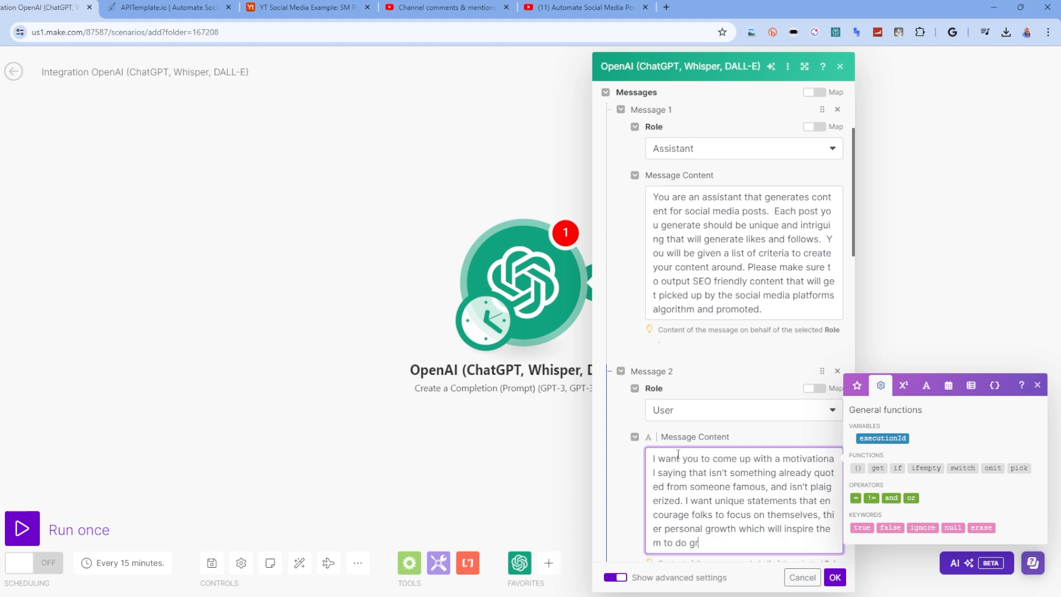
{"action": "type", "text": "eat things with their day."}
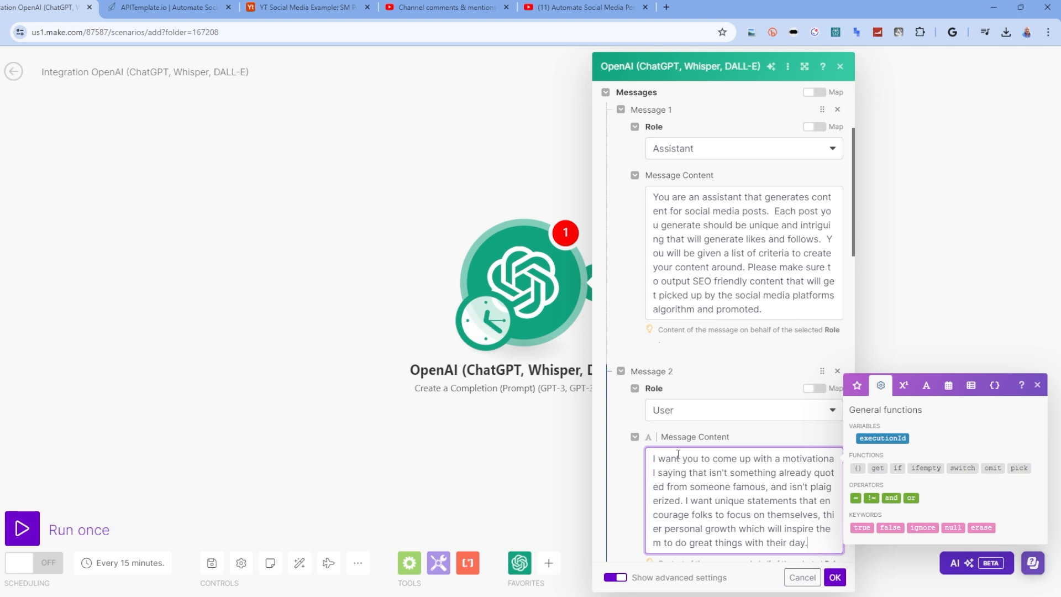
{"action": "left_click", "coordinate": [835, 577]}
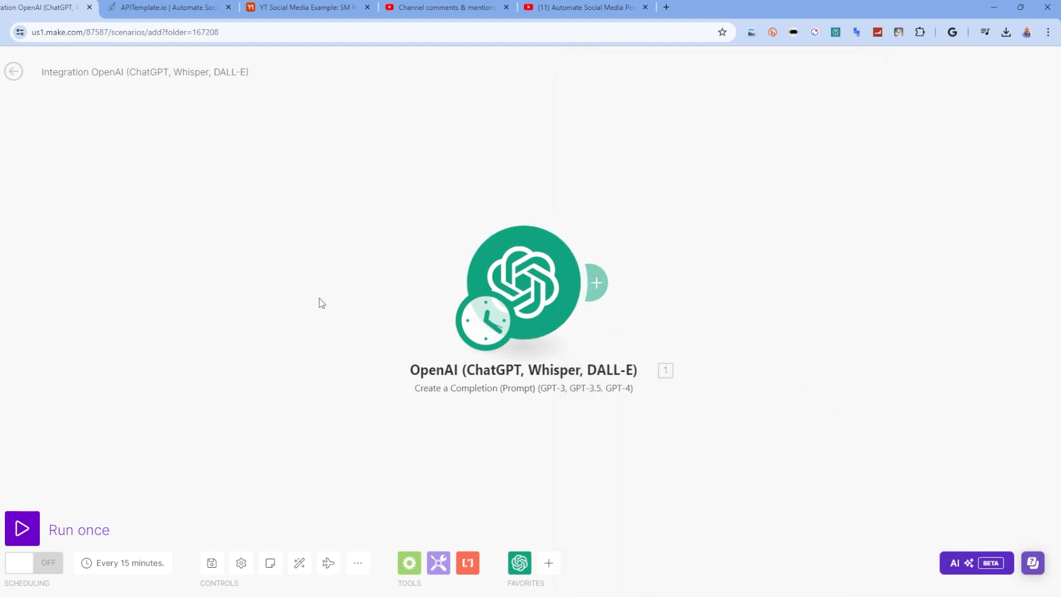
Step: Run the scenario three times, examining the OpenAI module's generated result after each run
{"action": "left_click", "coordinate": [30, 528]}
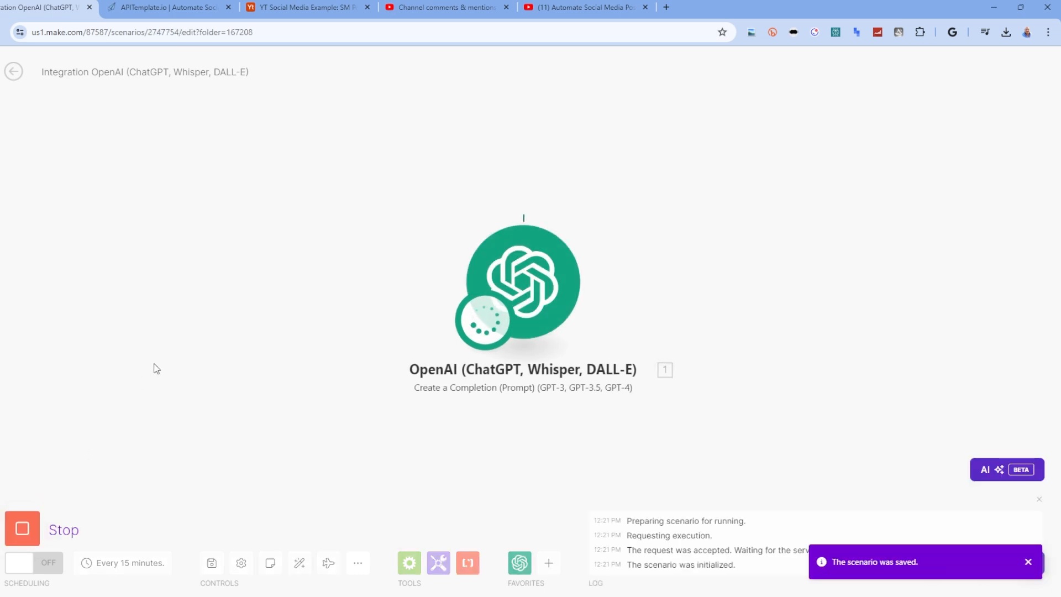
{"action": "left_click", "coordinate": [595, 210]}
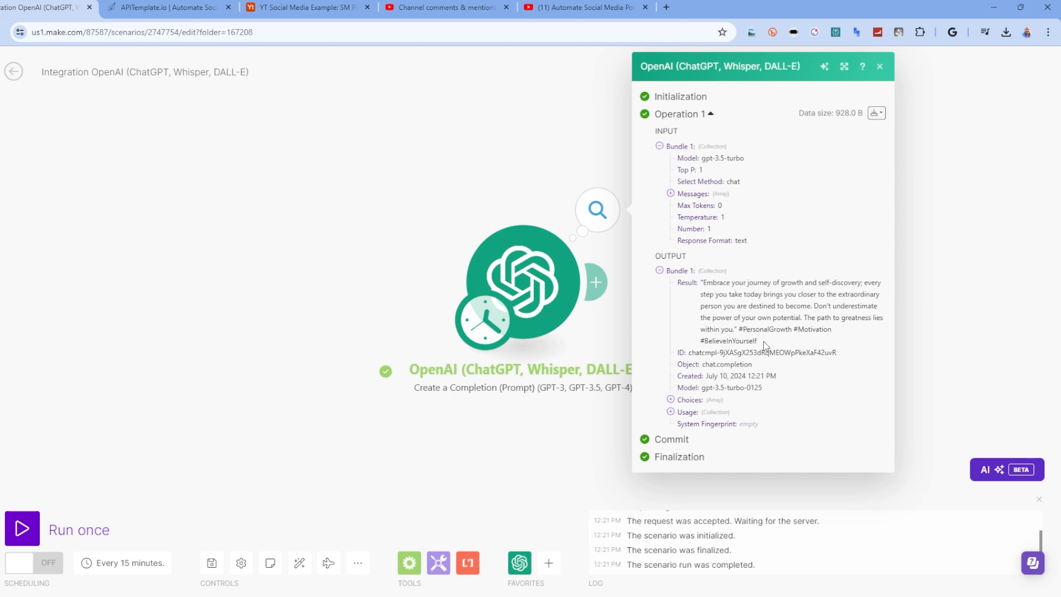
{"action": "left_click", "coordinate": [22, 530]}
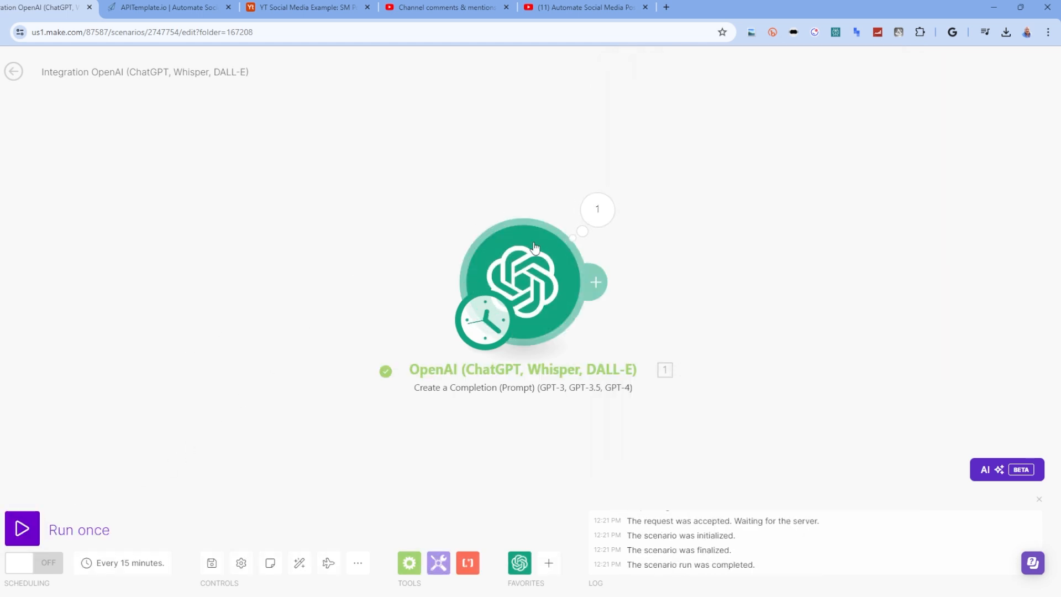
{"action": "left_click", "coordinate": [592, 212]}
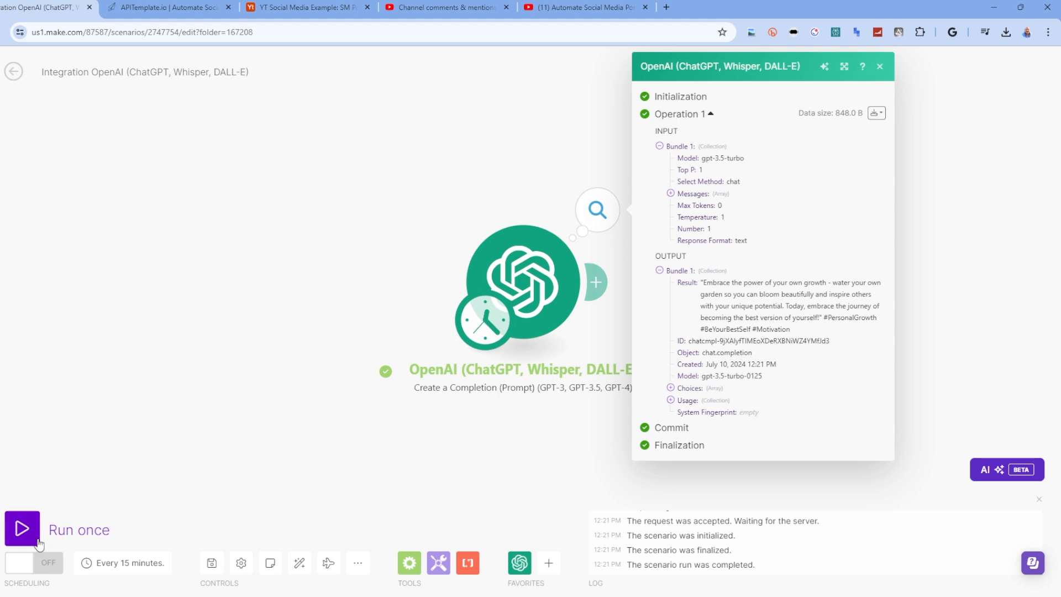
{"action": "left_click", "coordinate": [24, 530]}
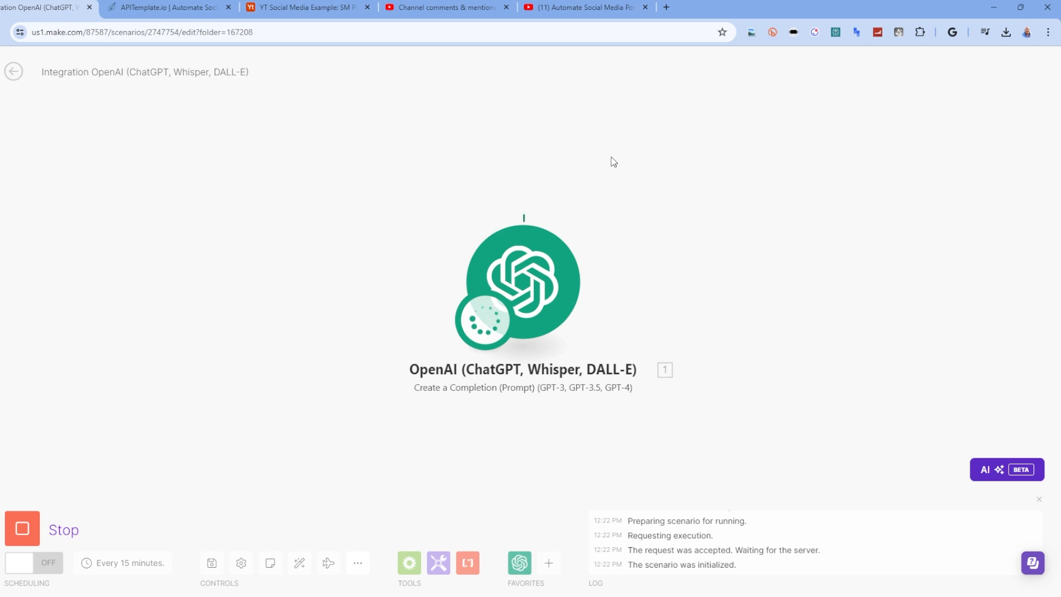
{"action": "left_click", "coordinate": [607, 213]}
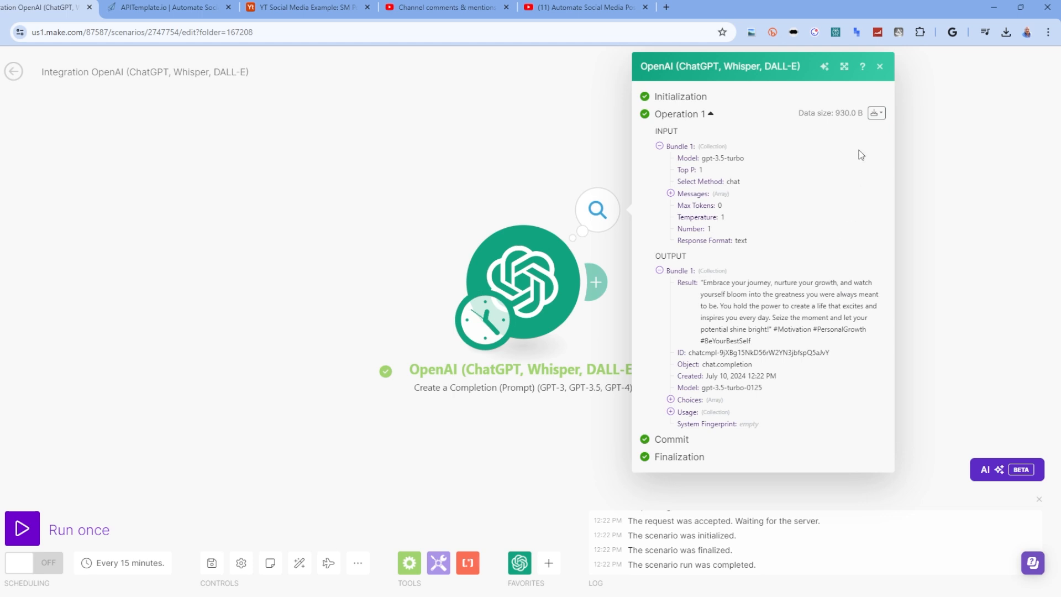
{"action": "left_click", "coordinate": [880, 67]}
Step: Add an OpenAI Generate an Image module after the completion module and set its model to Dall-E 3
{"action": "left_click_drag", "start_coordinate": [540, 188], "coordinate": [248, 208]}
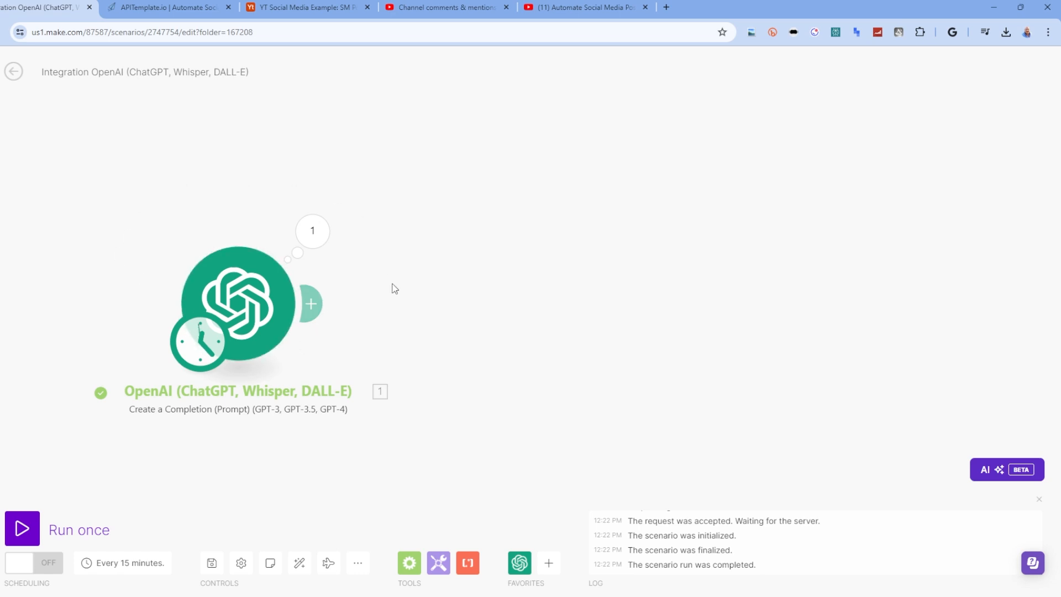
{"action": "left_click", "coordinate": [316, 302]}
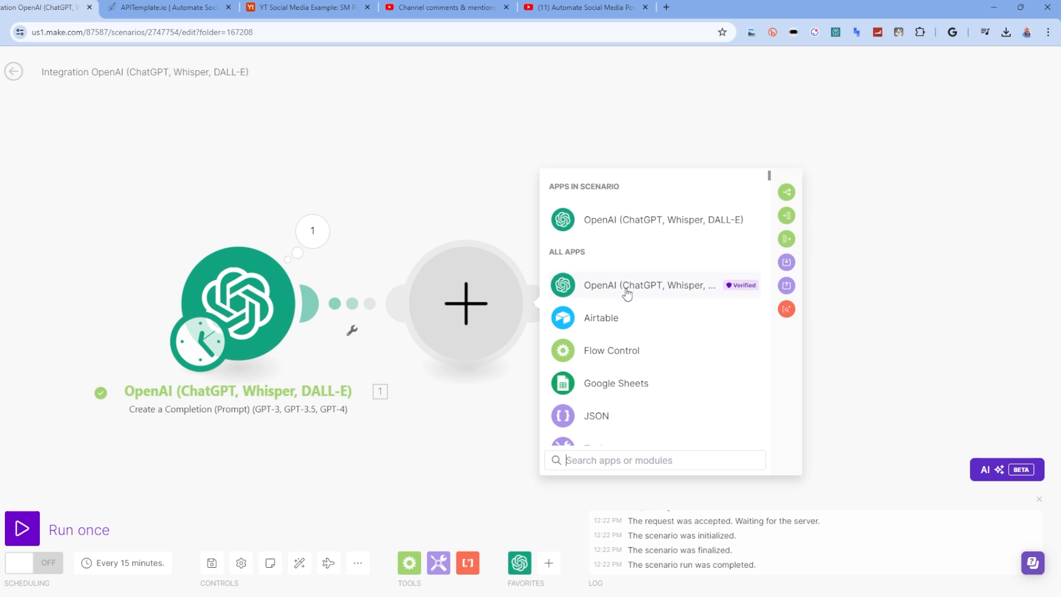
{"action": "left_click", "coordinate": [621, 235]}
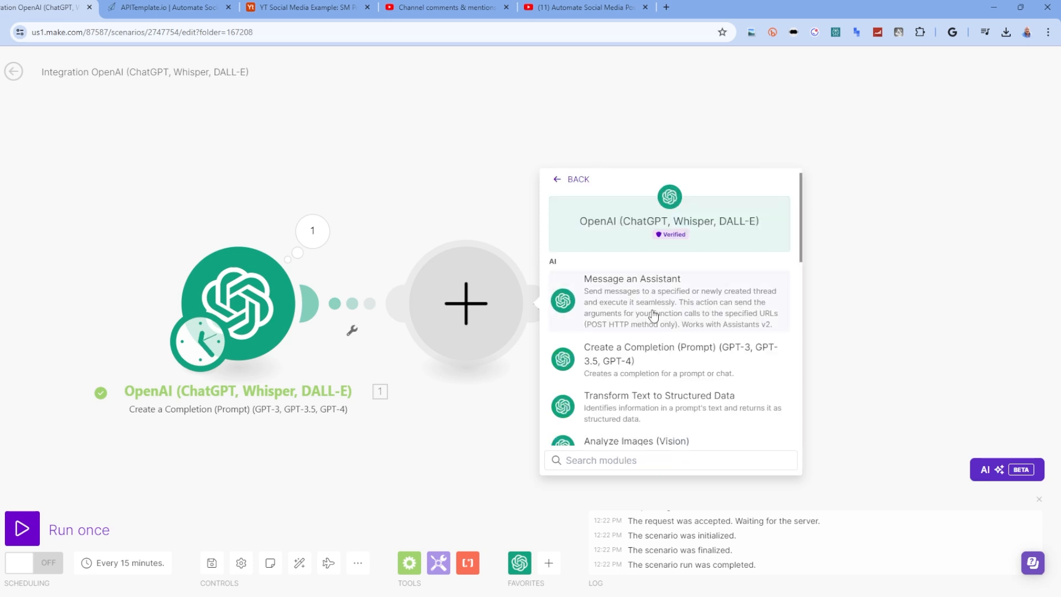
{"action": "scroll", "coordinate": [663, 320], "scroll_direction": "down", "scroll_amount": 2}
{"action": "scroll", "coordinate": [652, 313], "scroll_direction": "down", "scroll_amount": 1}
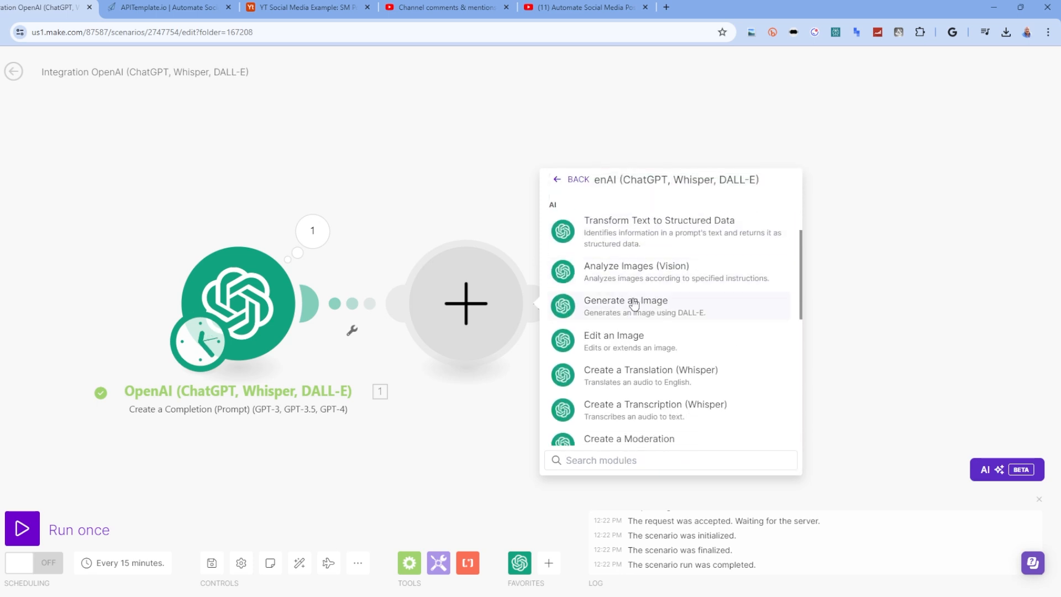
{"action": "left_click", "coordinate": [660, 304]}
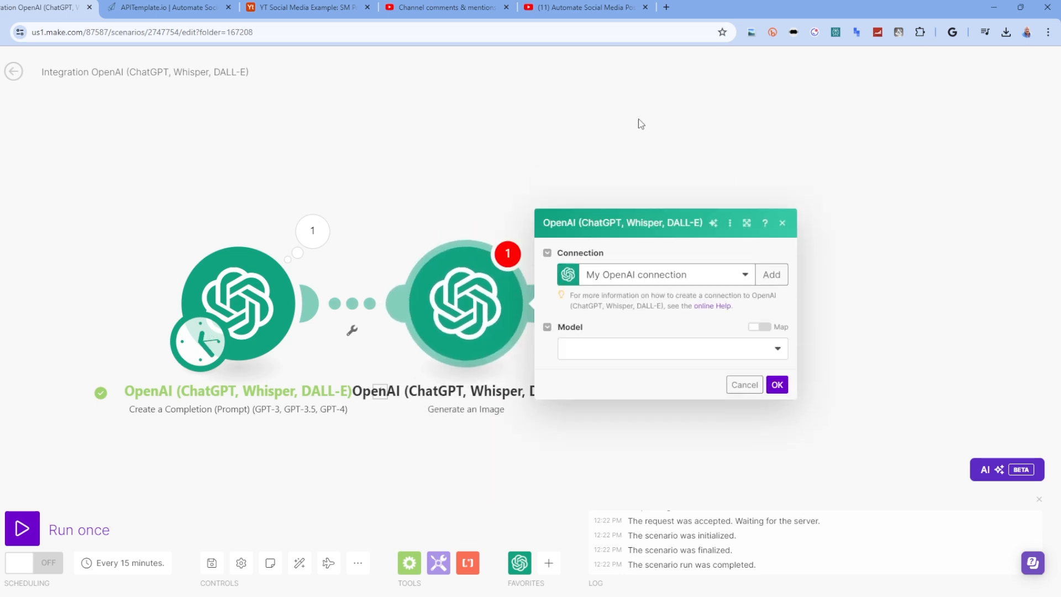
{"action": "left_click", "coordinate": [611, 348]}
{"action": "left_click", "coordinate": [602, 375]}
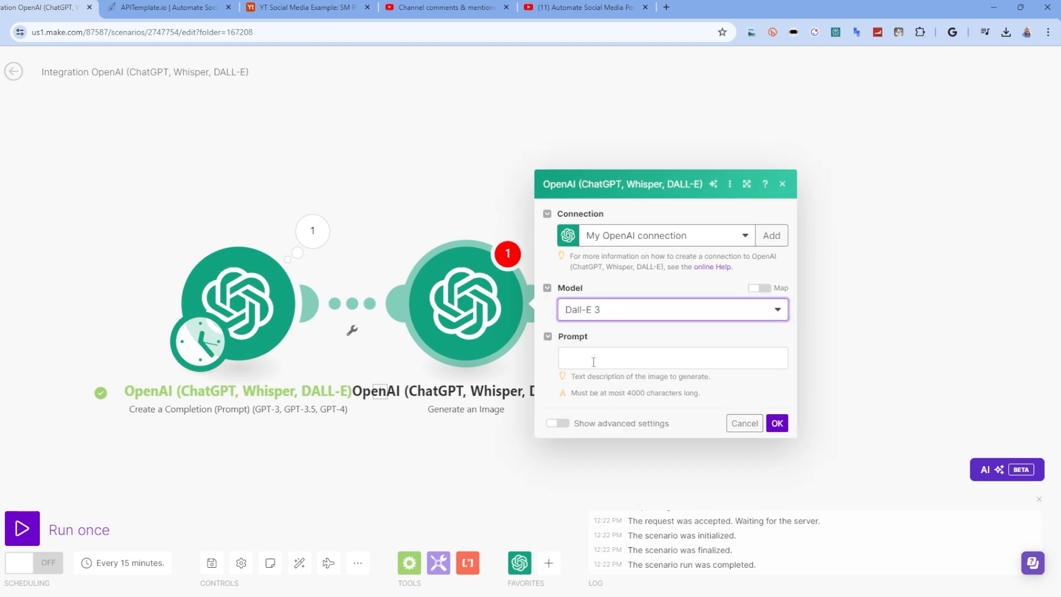
Step: Write the image module's prompt text "Generate a photo representing the following message:"
{"action": "left_click", "coordinate": [593, 360]}
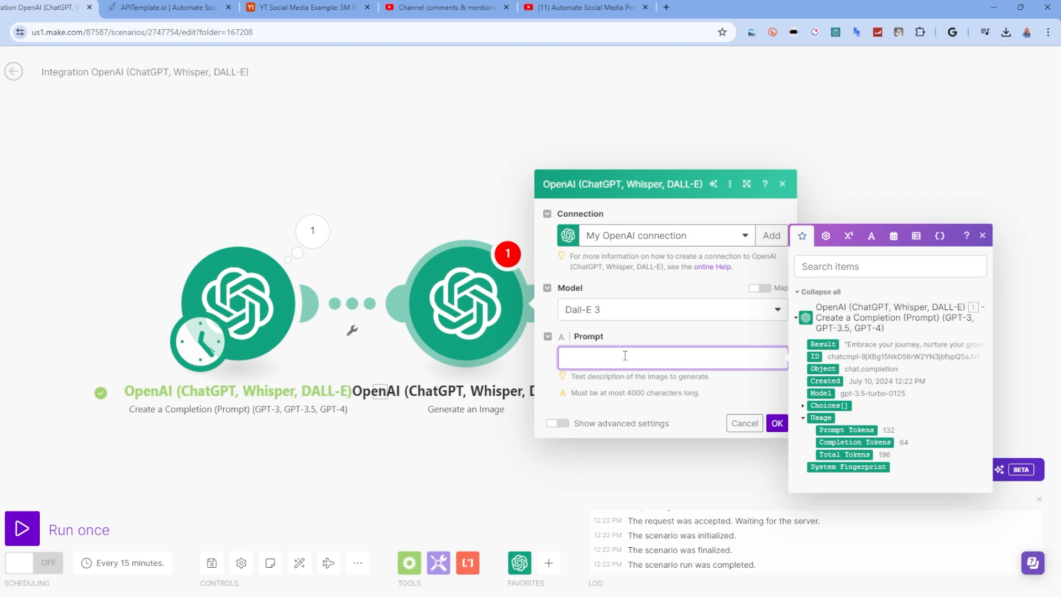
{"action": "type", "text": "Generate an"}
{"action": "key", "text": "BackSpace"}
{"action": "key", "text": "BackSpace"}
{"action": "type", "text": "photo representing"}
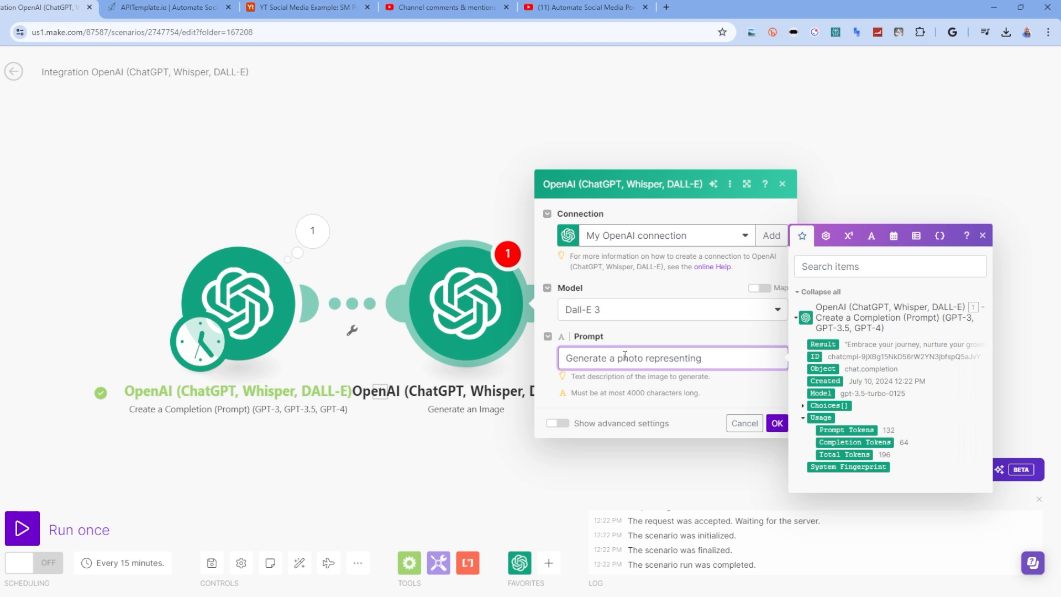
{"action": "type", "text": " the folo"}
{"action": "type", "text": "owing message:"}
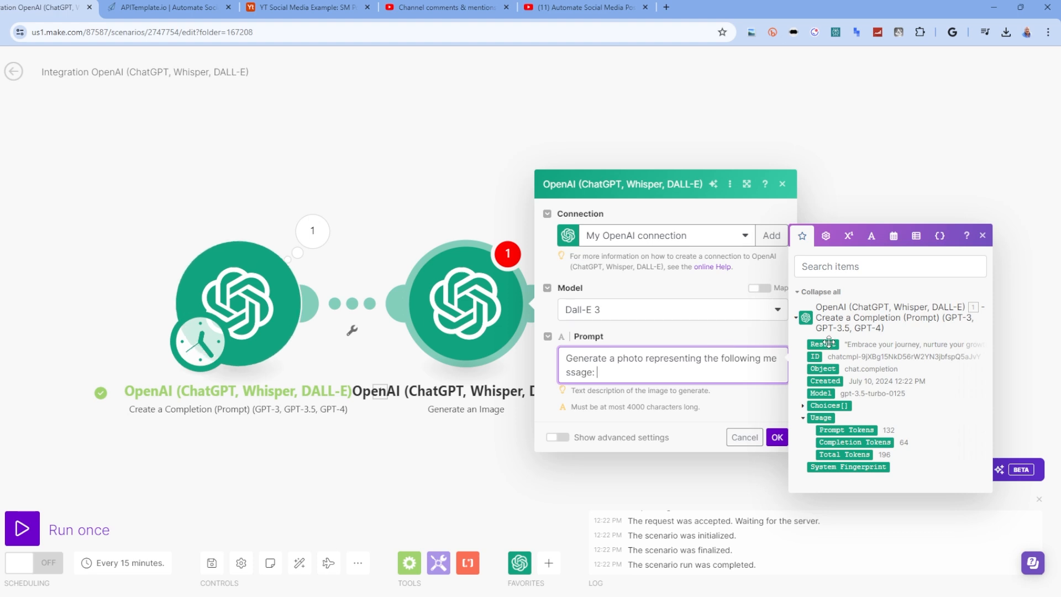
Step: Insert the completion module's Result variable on its own line below the image prompt text
{"action": "key", "text": "Return"}
{"action": "key", "text": "Return"}
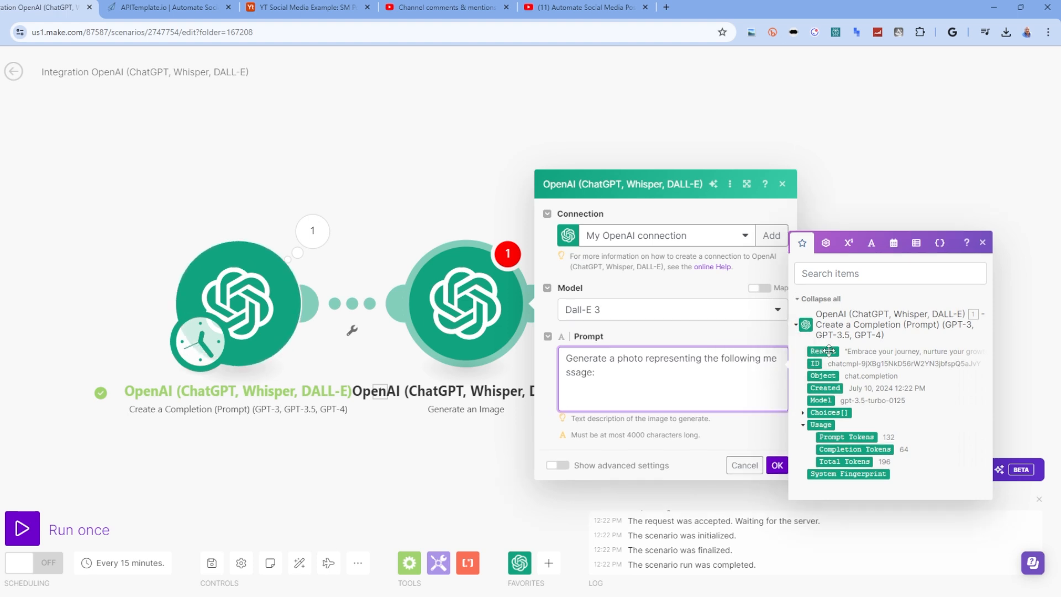
{"action": "left_click", "coordinate": [829, 351]}
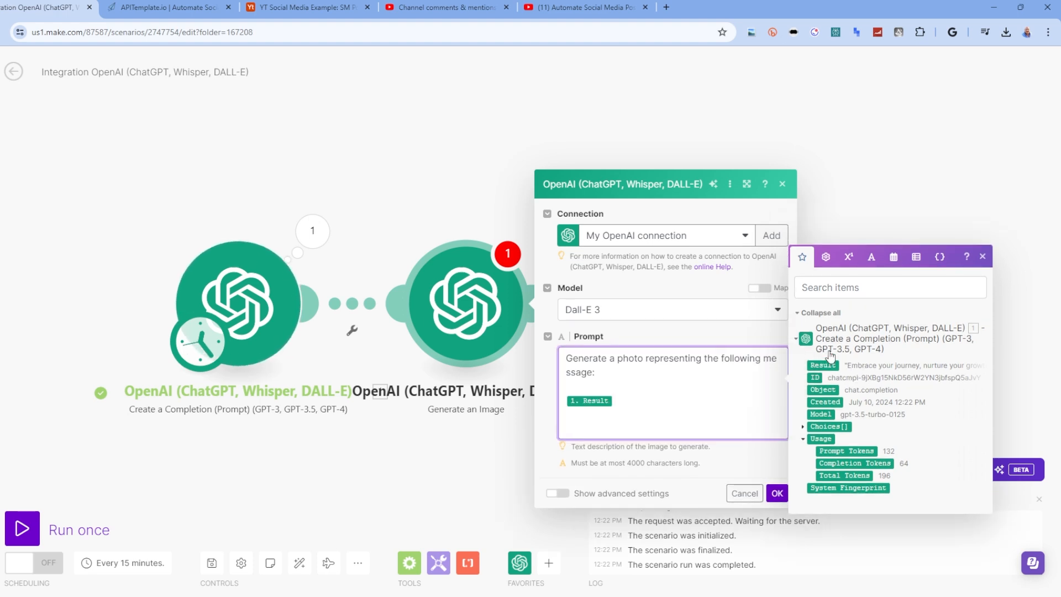
{"action": "type", "text": "Pho"}
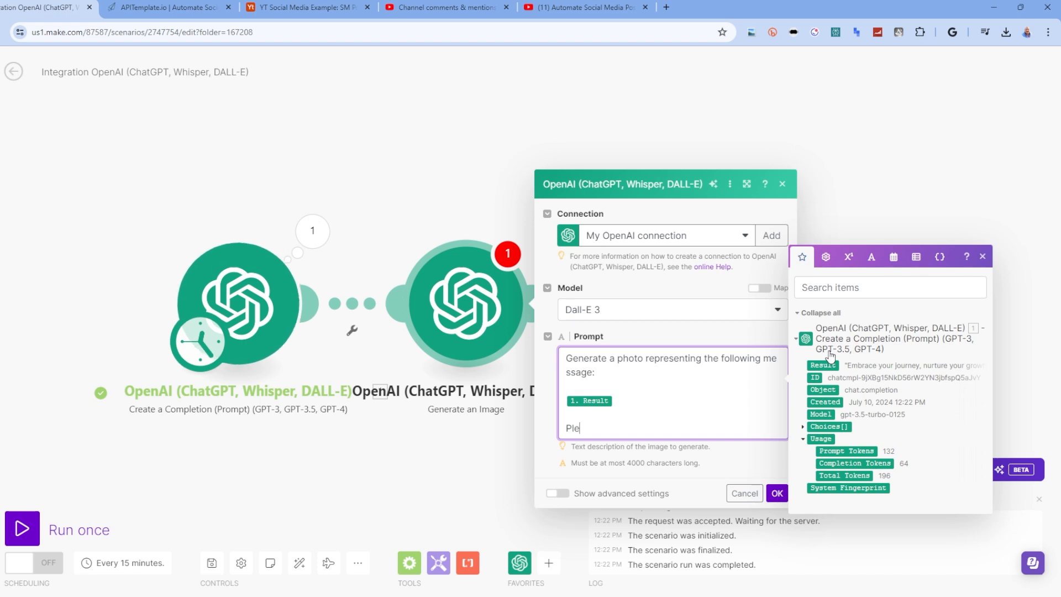
{"action": "key", "text": "BackSpace"}
{"action": "key", "text": "BackSpace"}
{"action": "key", "text": "BackSpace"}
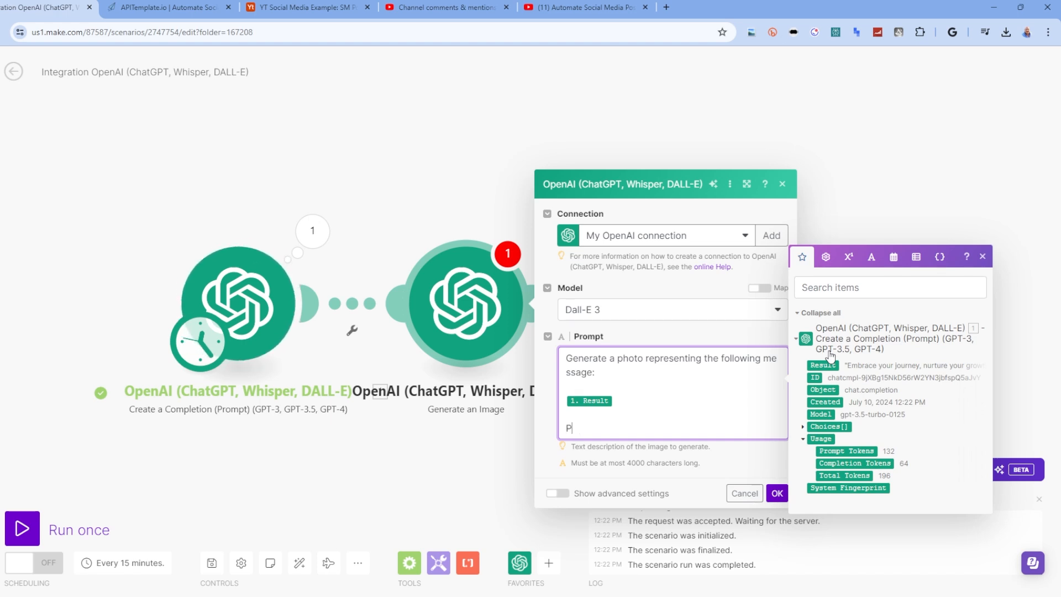
{"action": "key", "text": "BackSpace"}
{"action": "key", "text": "BackSpace"}
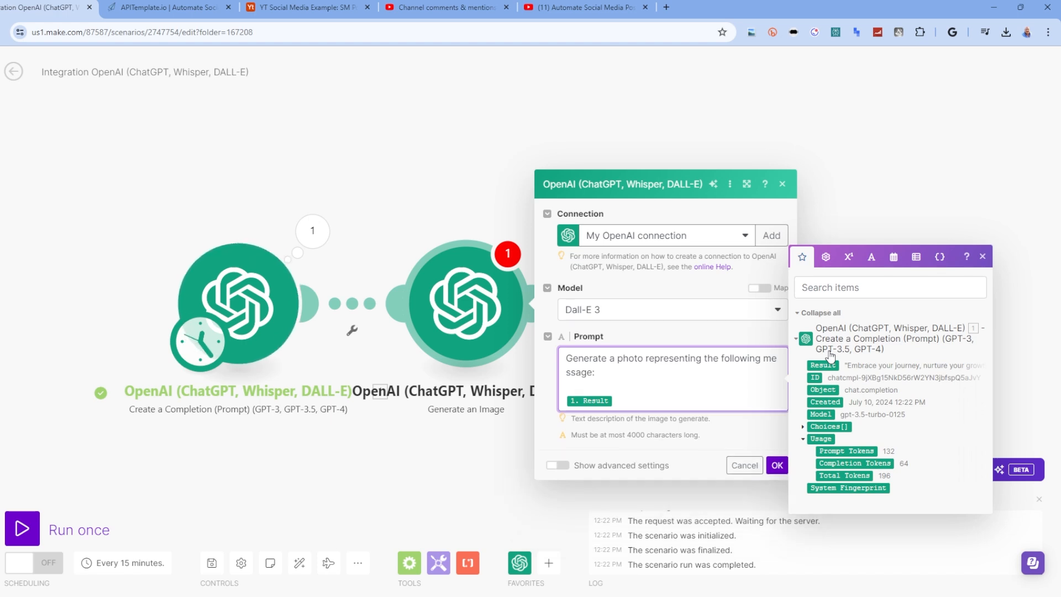
Step: Show the image module's advanced settings, choose size 1024×1024, quality HD and style Natural, and confirm the module
{"action": "left_click", "coordinate": [556, 465]}
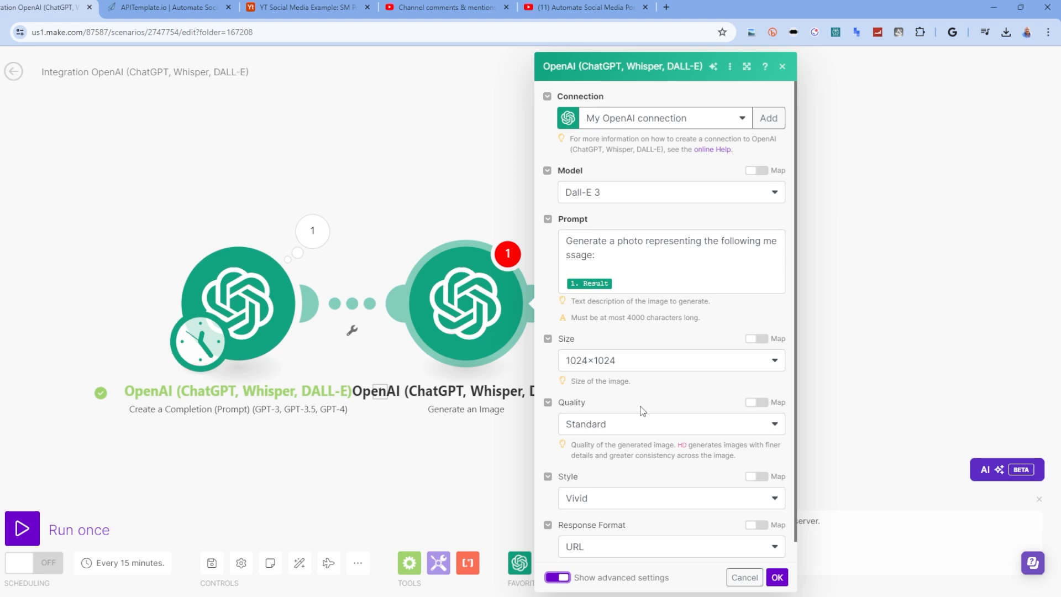
{"action": "scroll", "coordinate": [642, 409], "scroll_direction": "down", "scroll_amount": 1}
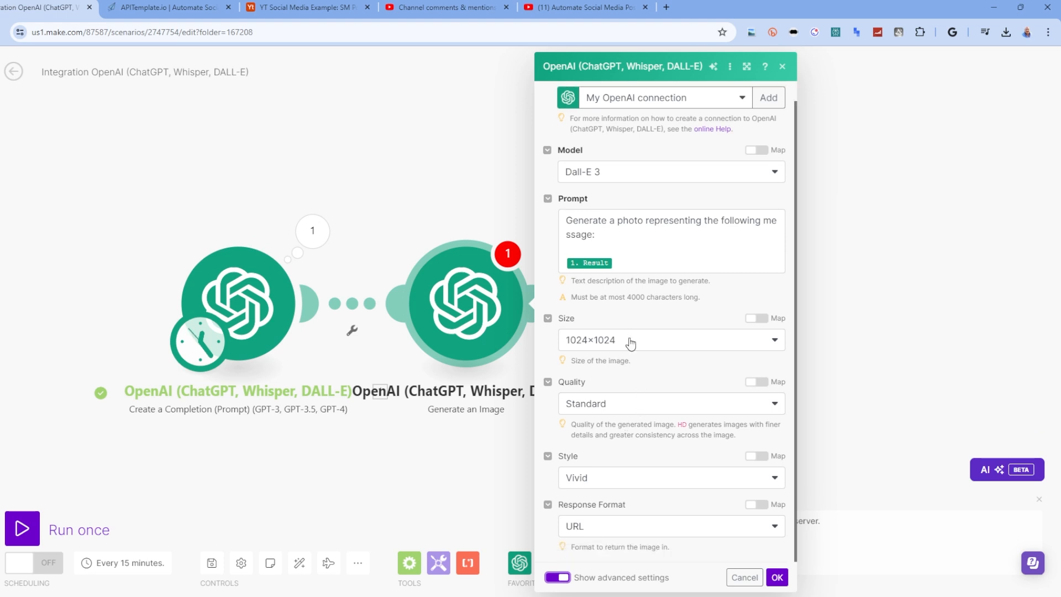
{"action": "left_click", "coordinate": [630, 342]}
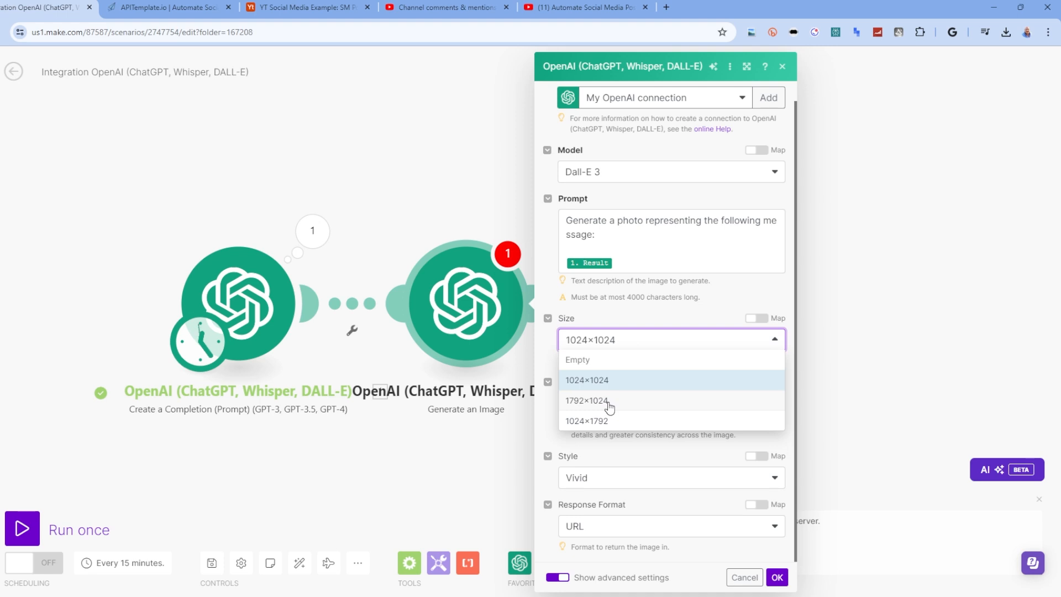
{"action": "left_click", "coordinate": [626, 381]}
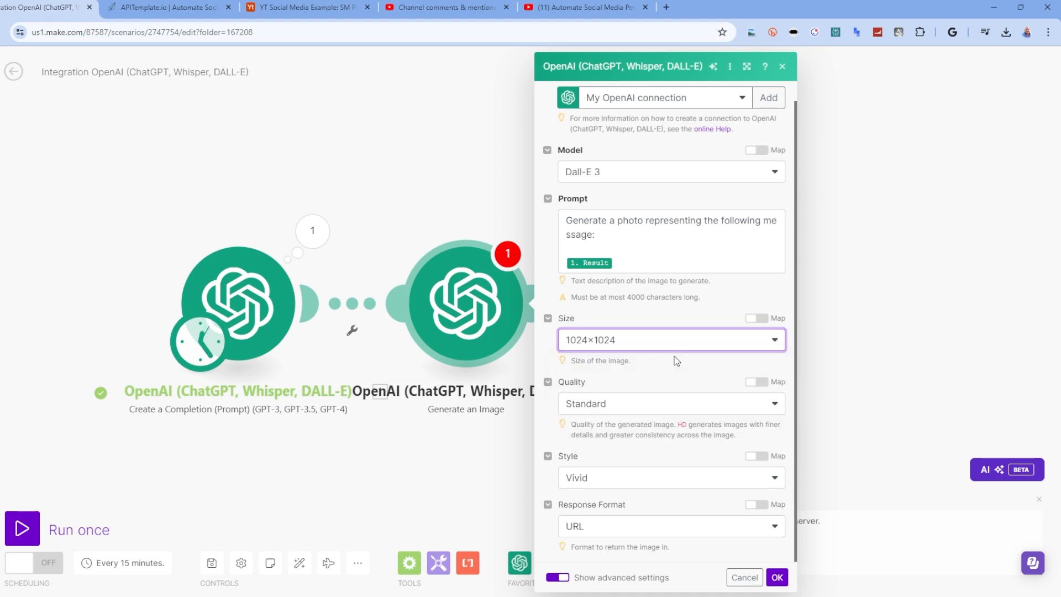
{"action": "left_click", "coordinate": [642, 406]}
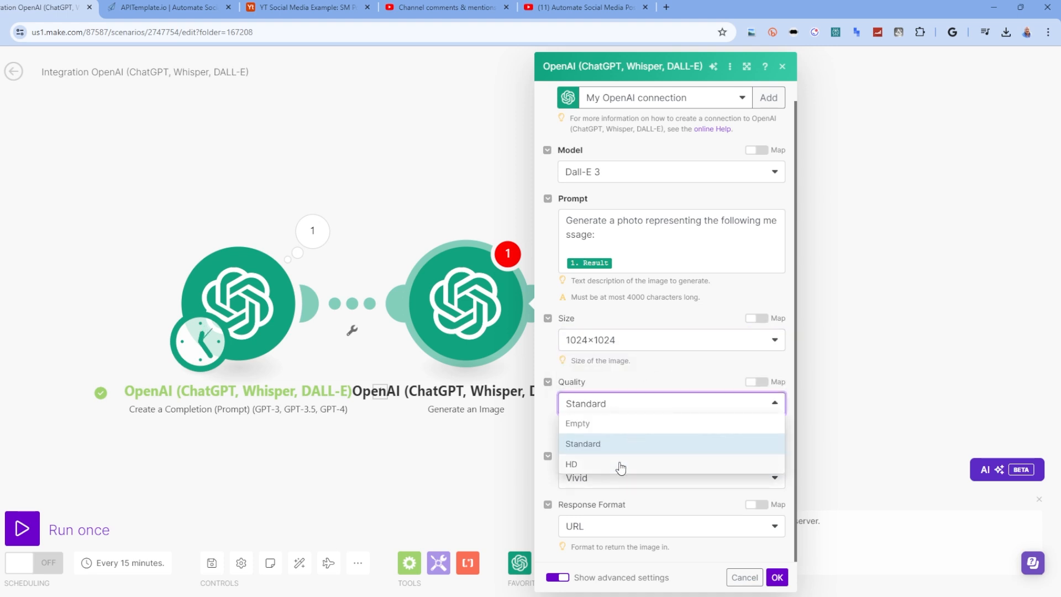
{"action": "left_click", "coordinate": [622, 467]}
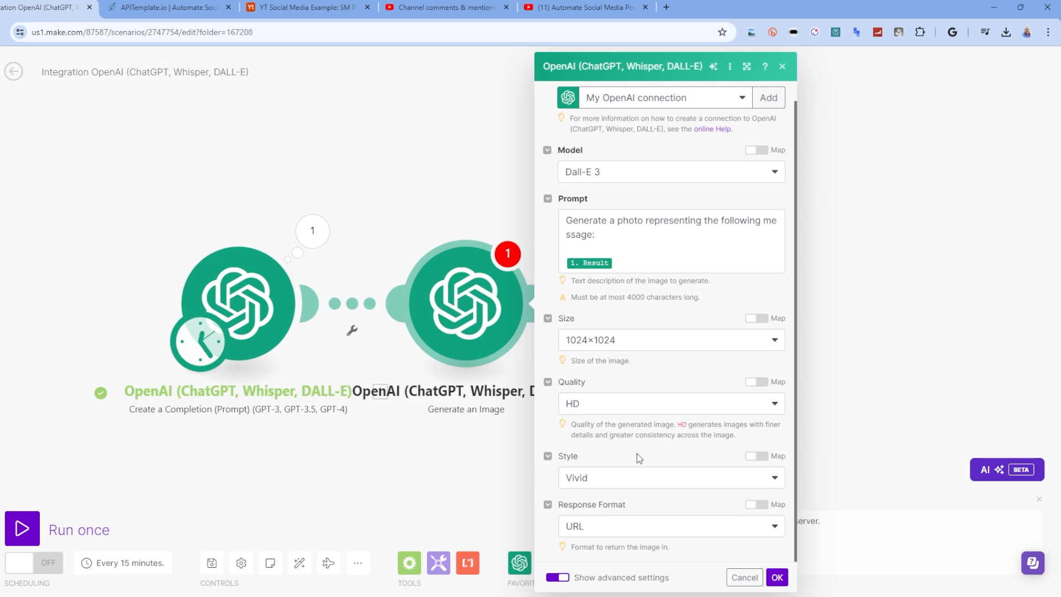
{"action": "left_click", "coordinate": [628, 478]}
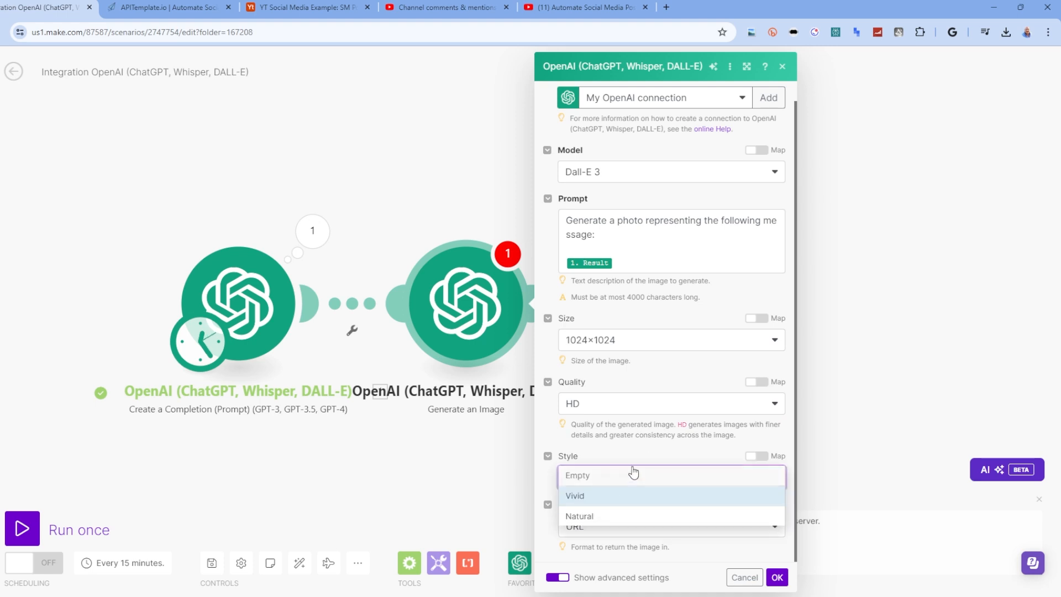
{"action": "left_click", "coordinate": [608, 517]}
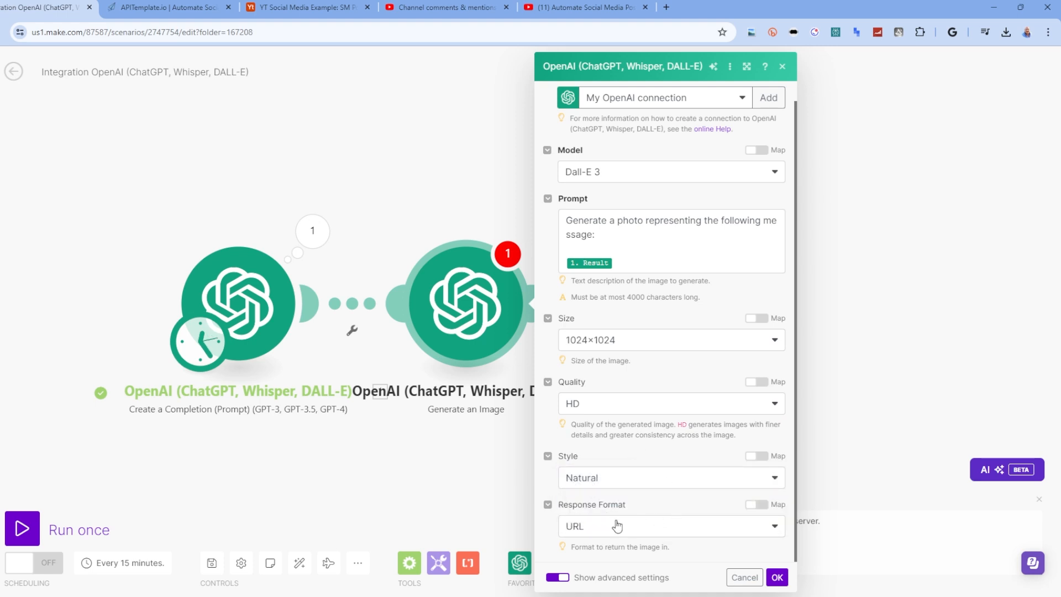
{"action": "left_click", "coordinate": [776, 577]}
Step: Run the scenario once and examine the output of the completion and image modules, including the image's revised prompt and URL
{"action": "left_click", "coordinate": [22, 529]}
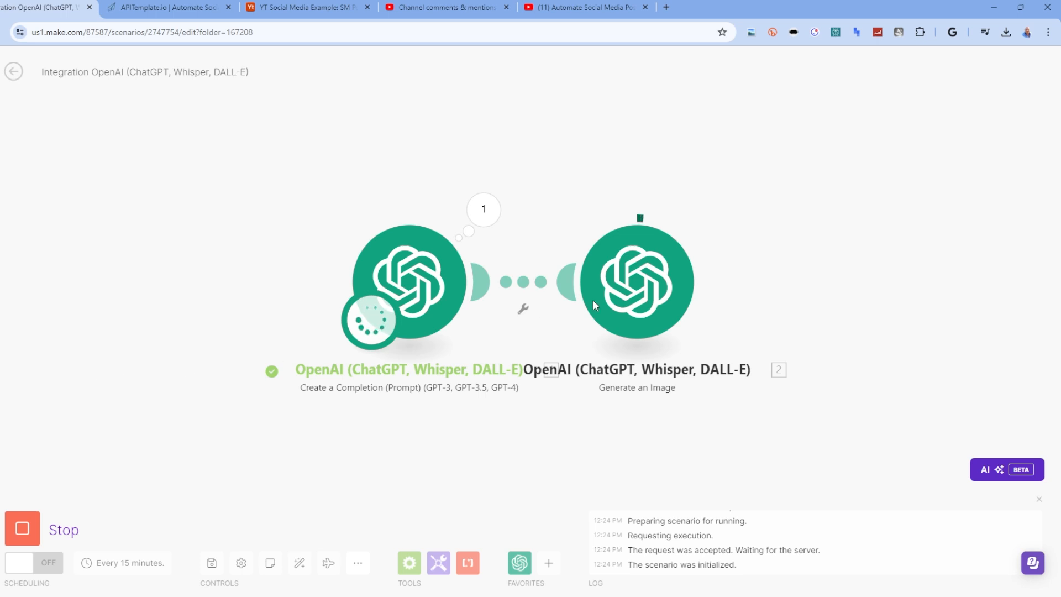
{"action": "left_click", "coordinate": [483, 209]}
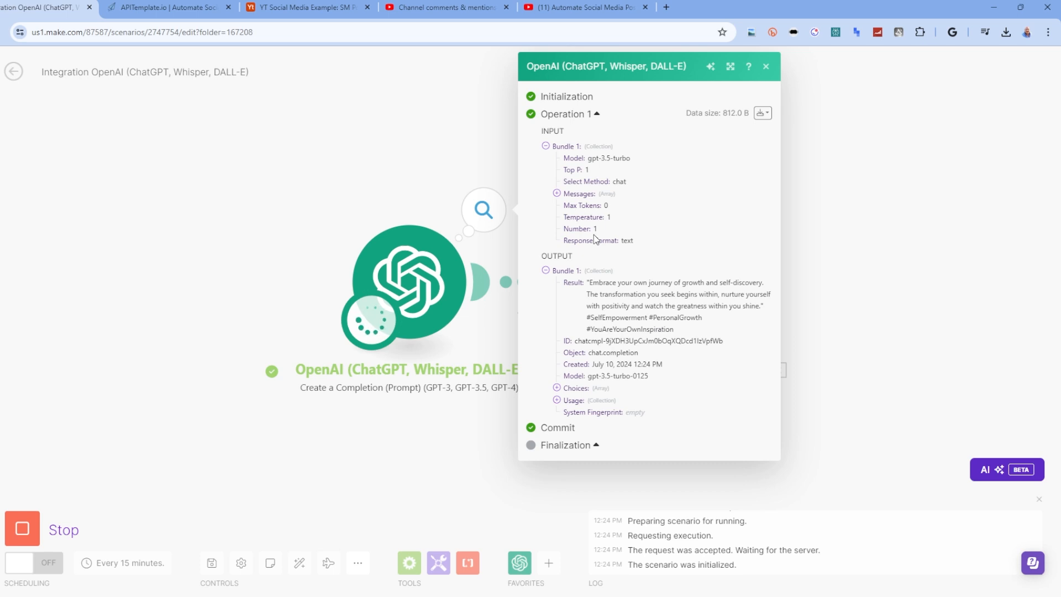
{"action": "left_click", "coordinate": [767, 71]}
{"action": "left_click", "coordinate": [707, 210]}
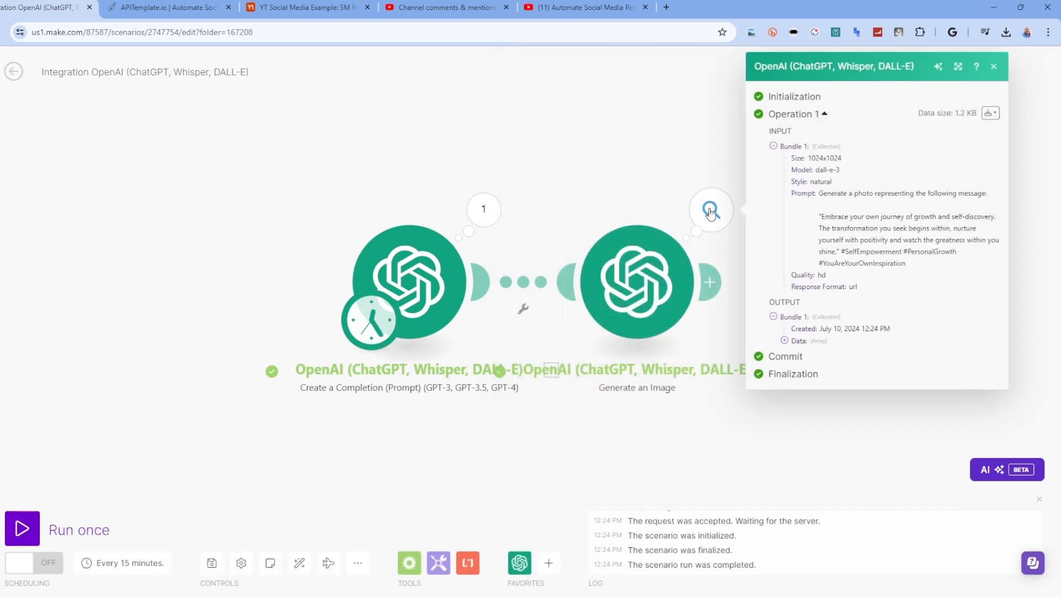
{"action": "left_click", "coordinate": [784, 340]}
{"action": "left_click", "coordinate": [795, 353]}
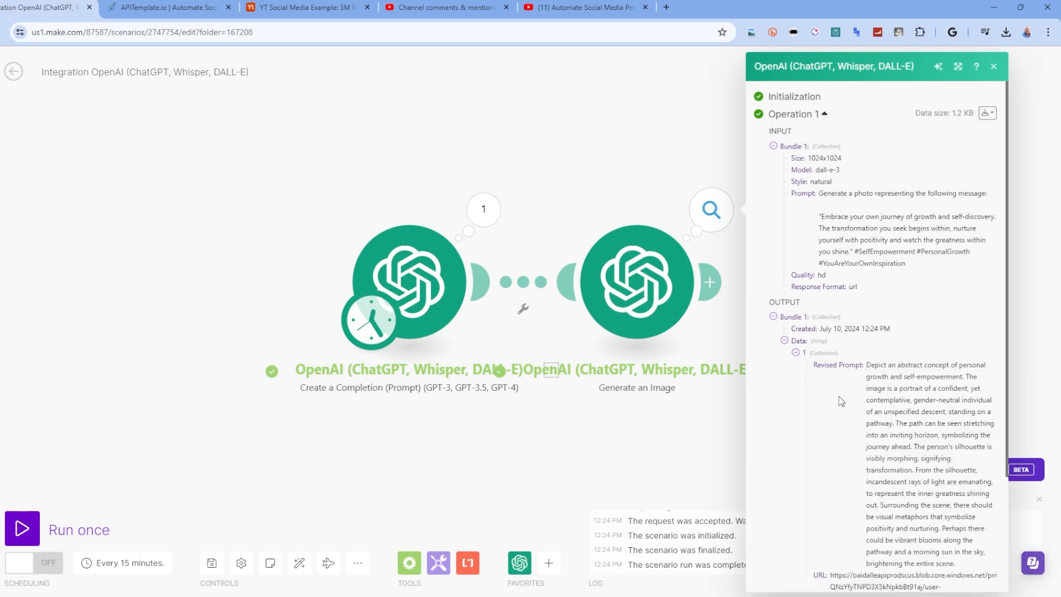
{"action": "scroll", "coordinate": [841, 401], "scroll_direction": "down", "scroll_amount": 3}
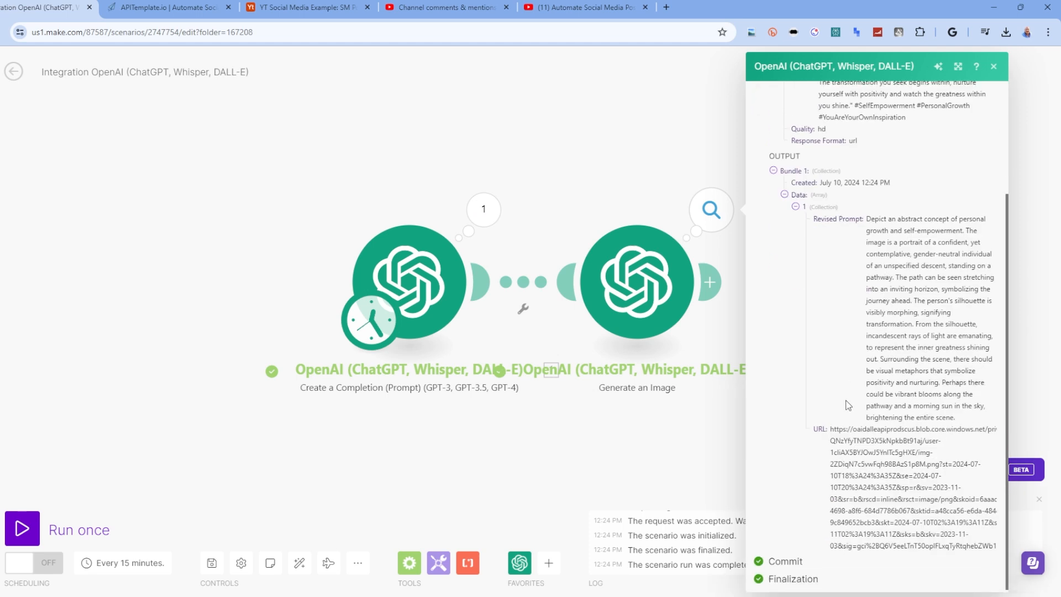
Step: Copy the generated image's URL from the module output and open it in a new browser tab
{"action": "triple_click", "coordinate": [833, 427]}
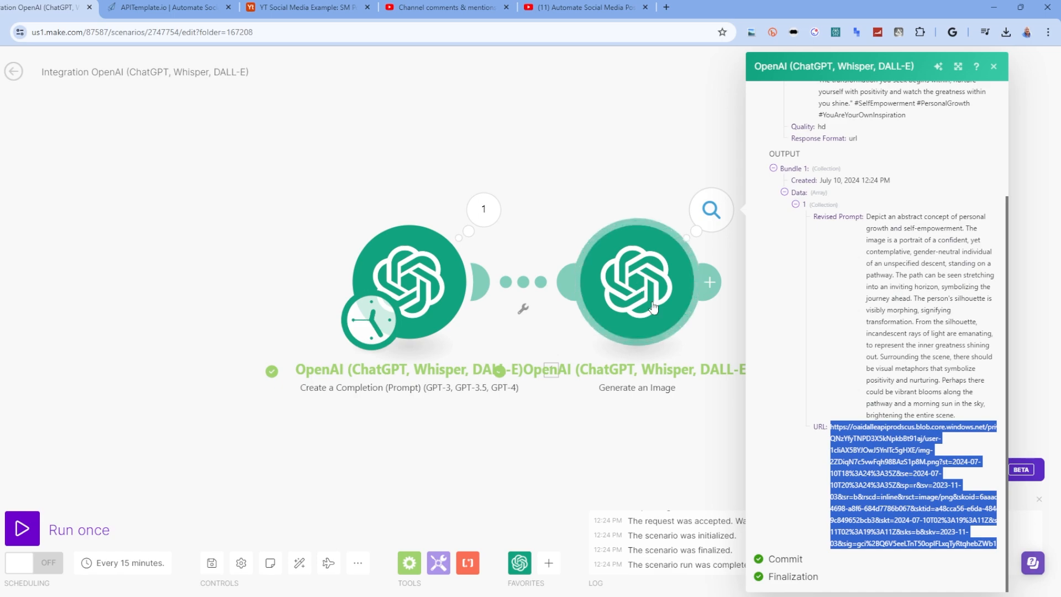
{"action": "left_click", "coordinate": [666, 8]}
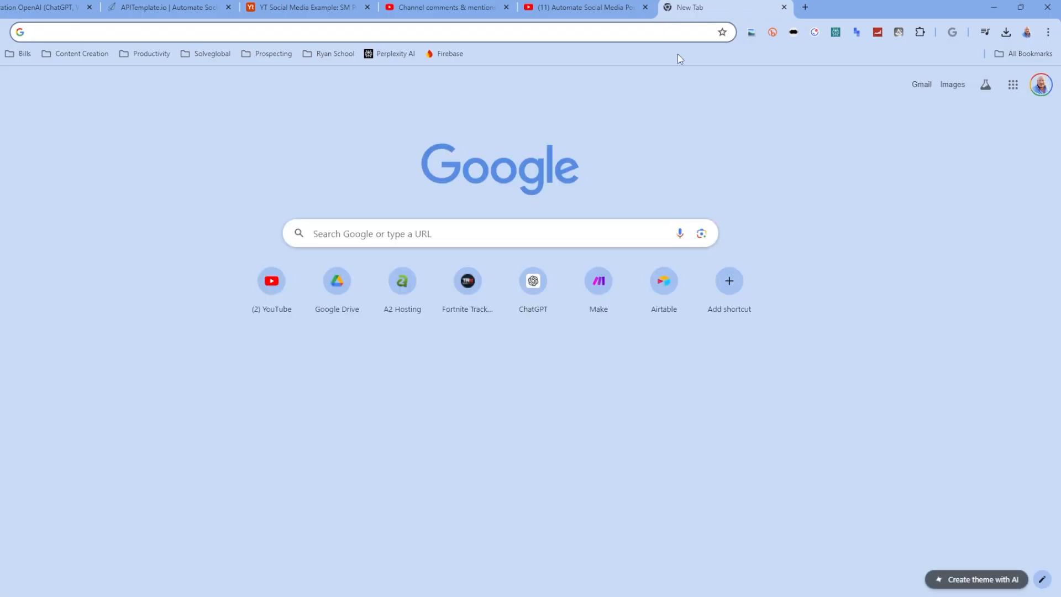
{"action": "key", "text": "ctrl+v"}
{"action": "key", "text": "Return"}
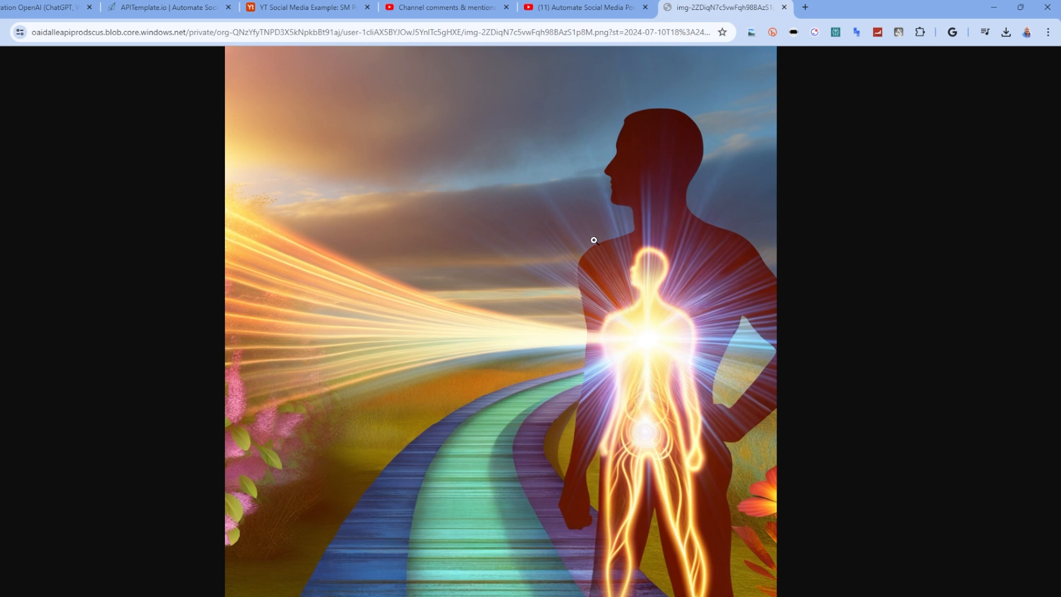
Step: Switch to APITemplate.io and delete the DailyQuote and VGC Facebook templates from the template list
{"action": "left_click", "coordinate": [165, 8]}
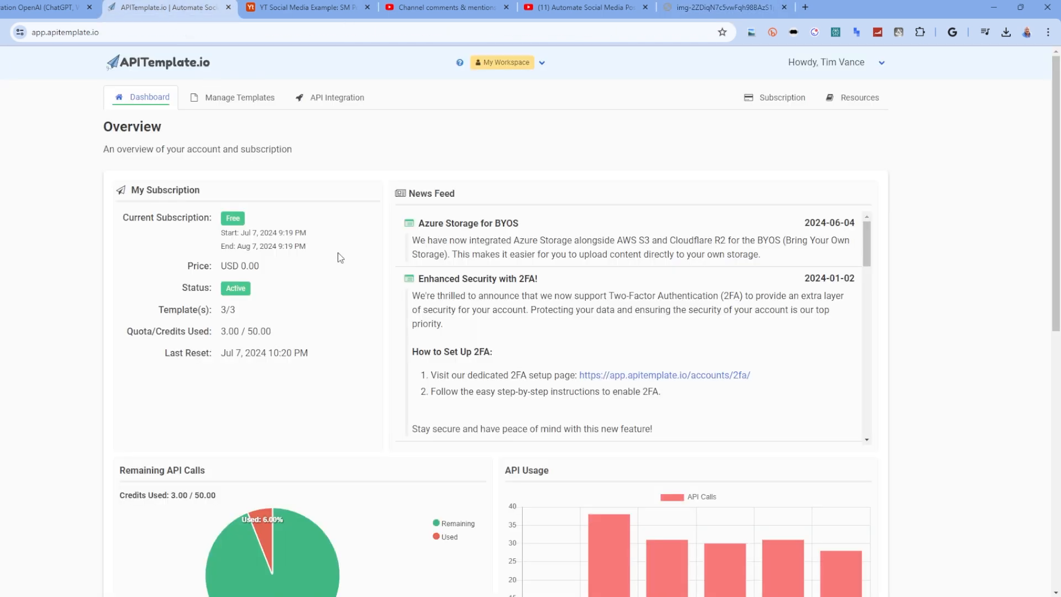
{"action": "scroll", "coordinate": [531, 293], "scroll_direction": "down", "scroll_amount": 8}
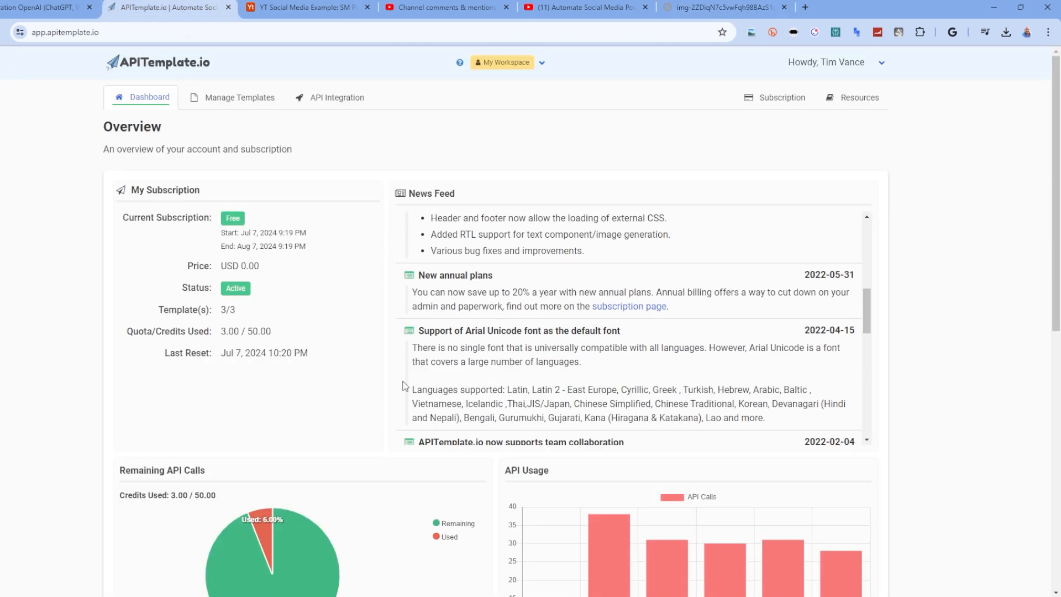
{"action": "left_click", "coordinate": [245, 108]}
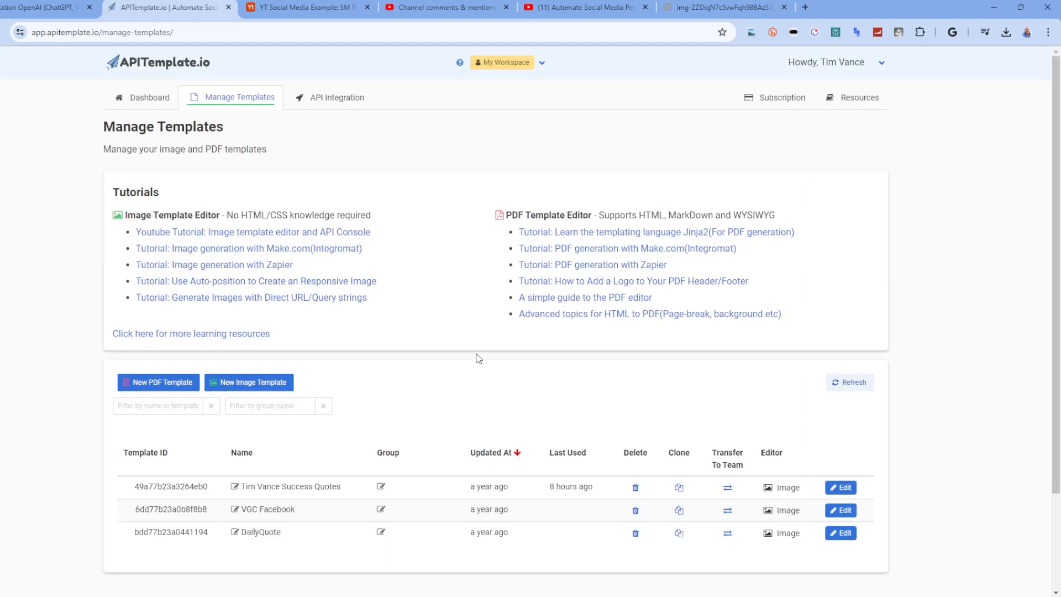
{"action": "scroll", "coordinate": [476, 357], "scroll_direction": "down", "scroll_amount": 2}
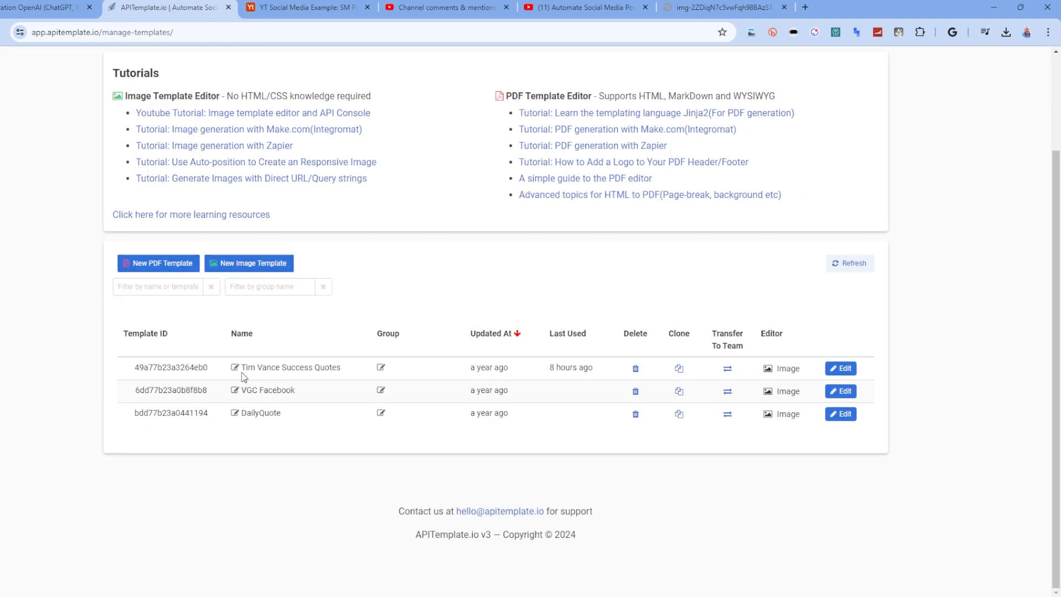
{"action": "left_click", "coordinate": [636, 414]}
{"action": "left_click", "coordinate": [549, 106]}
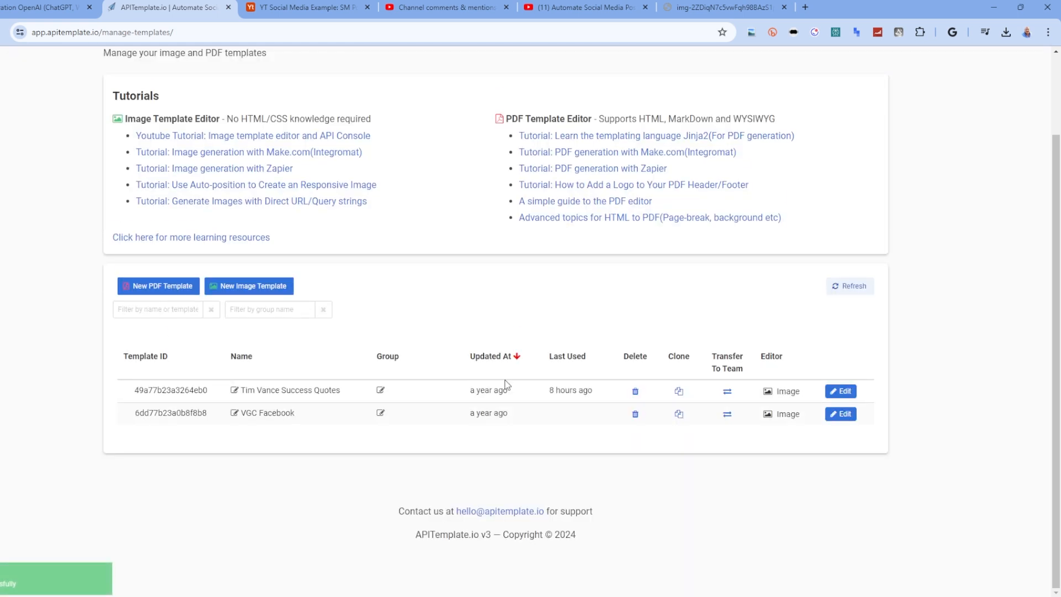
{"action": "left_click", "coordinate": [636, 414]}
{"action": "left_click", "coordinate": [553, 104]}
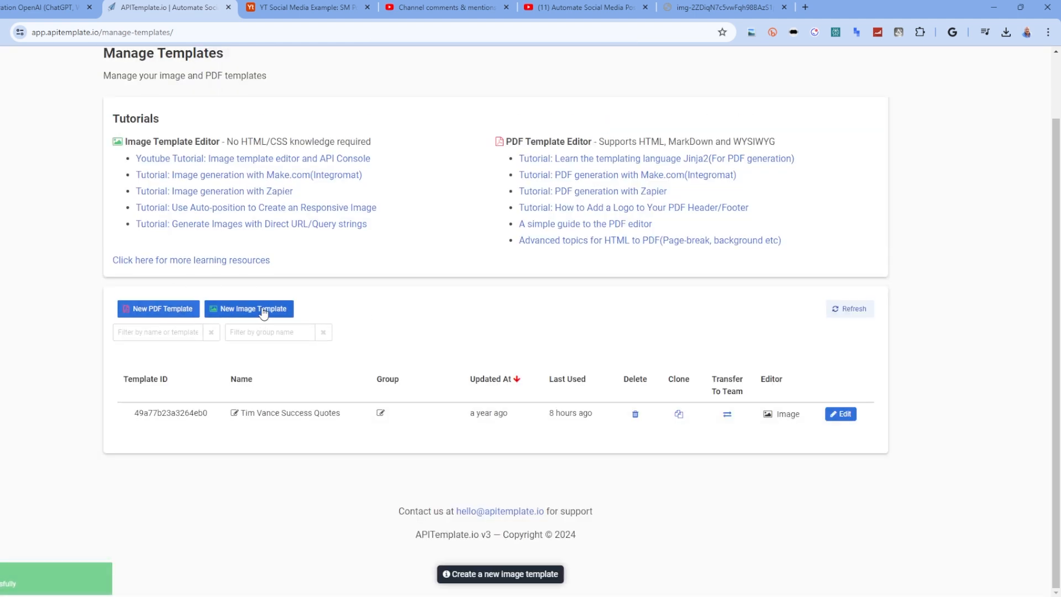
Step: Start a new image template and replace its default name with one ending in "Tutorial"
{"action": "left_click", "coordinate": [263, 309]}
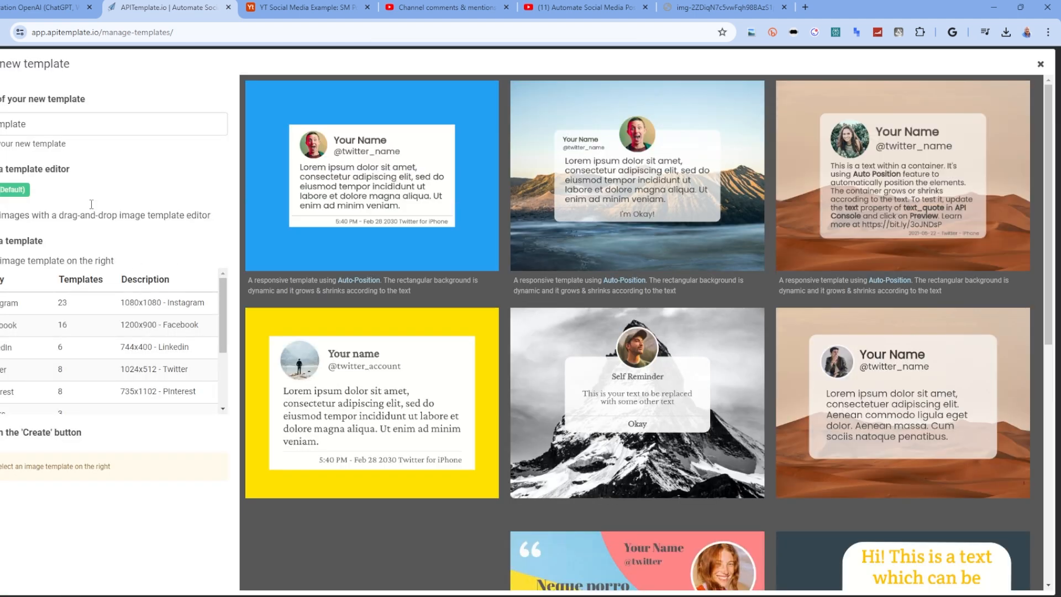
{"action": "left_click_drag", "start_coordinate": [45, 127], "coordinate": [0, 126]}
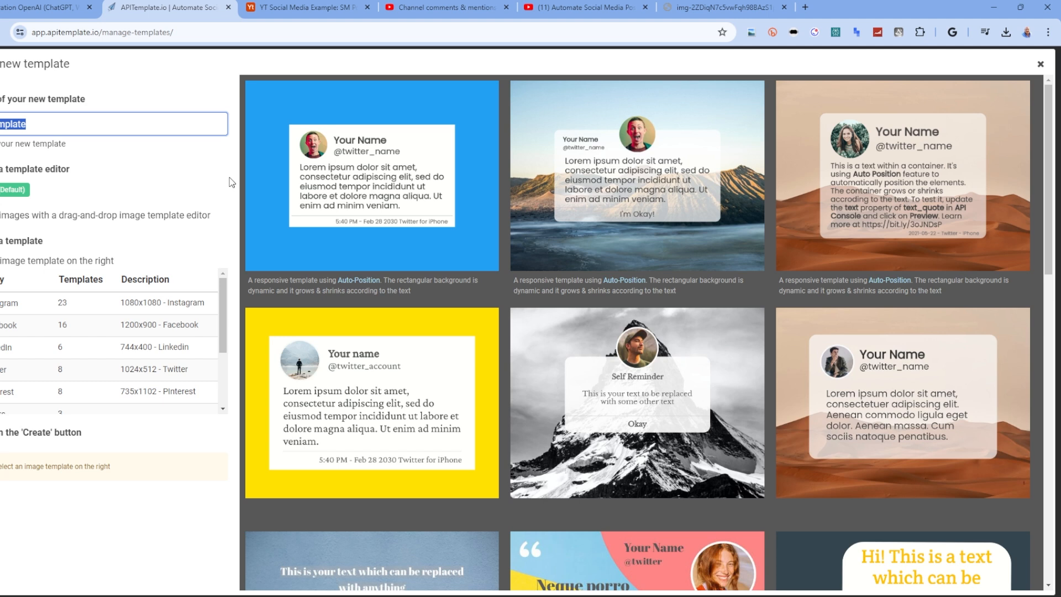
{"action": "key", "text": "BackSpace"}
{"action": "left_click", "coordinate": [115, 182]}
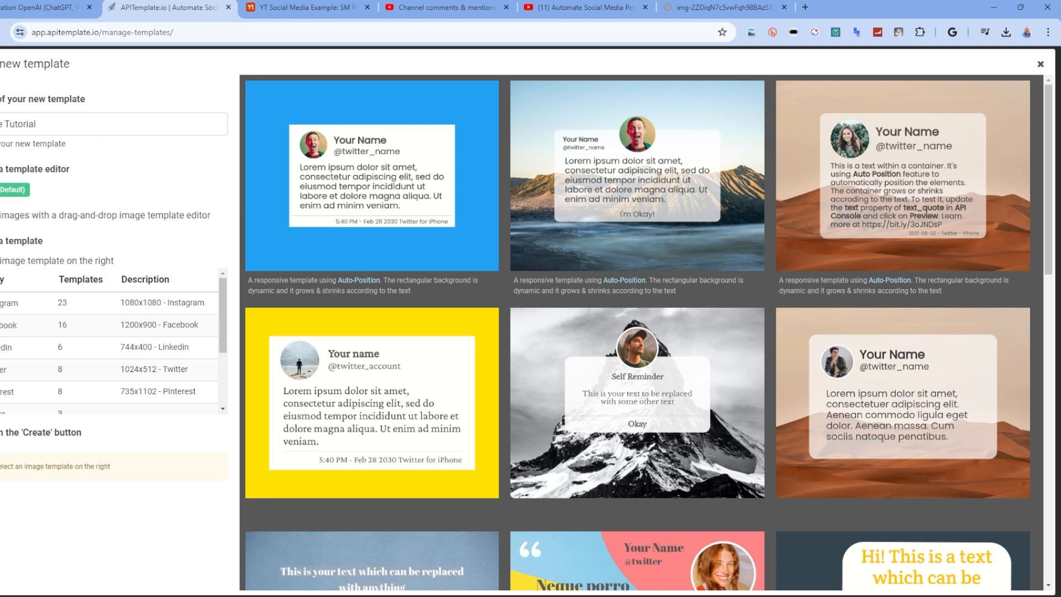
Step: Browse the 1080x1080 Instagram designs and create the image template from the Auto_Position_Instagram desert design
{"action": "left_click", "coordinate": [6, 304]}
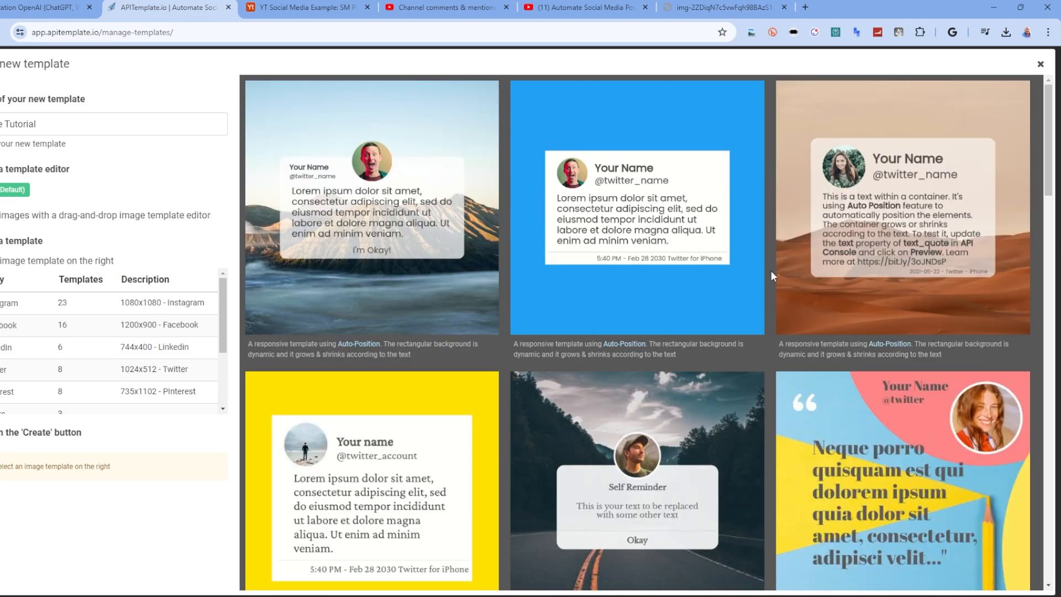
{"action": "scroll", "coordinate": [643, 216], "scroll_direction": "down", "scroll_amount": 1}
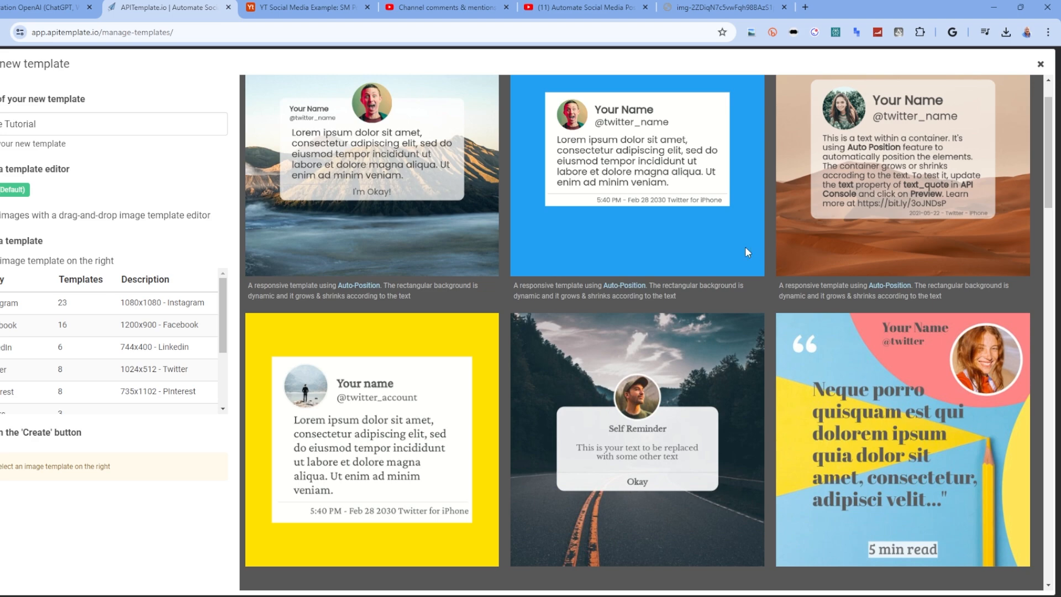
{"action": "scroll", "coordinate": [745, 247], "scroll_direction": "down", "scroll_amount": 8}
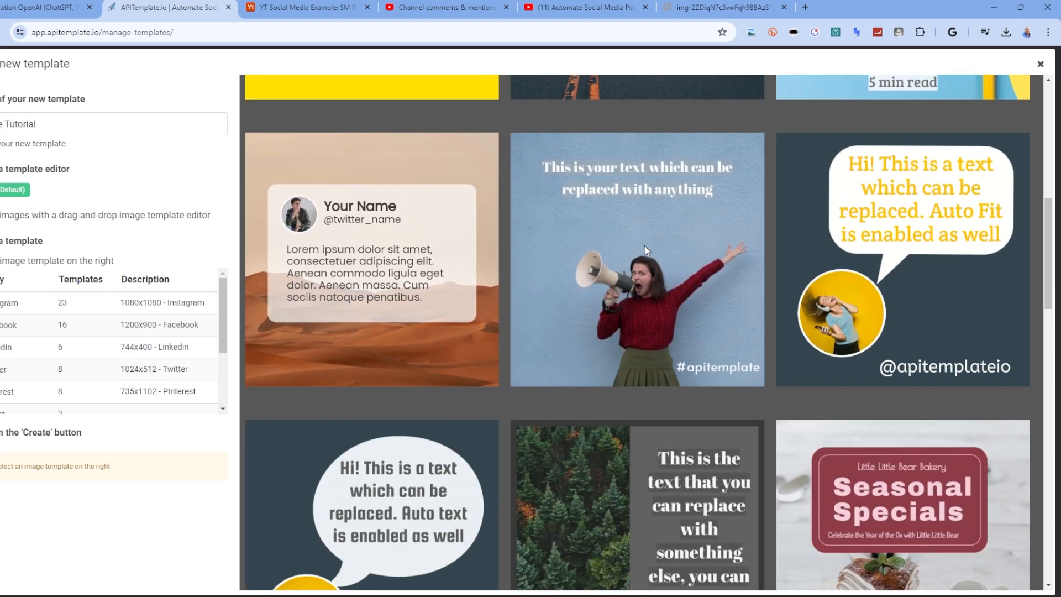
{"action": "scroll", "coordinate": [644, 247], "scroll_direction": "down", "scroll_amount": 14}
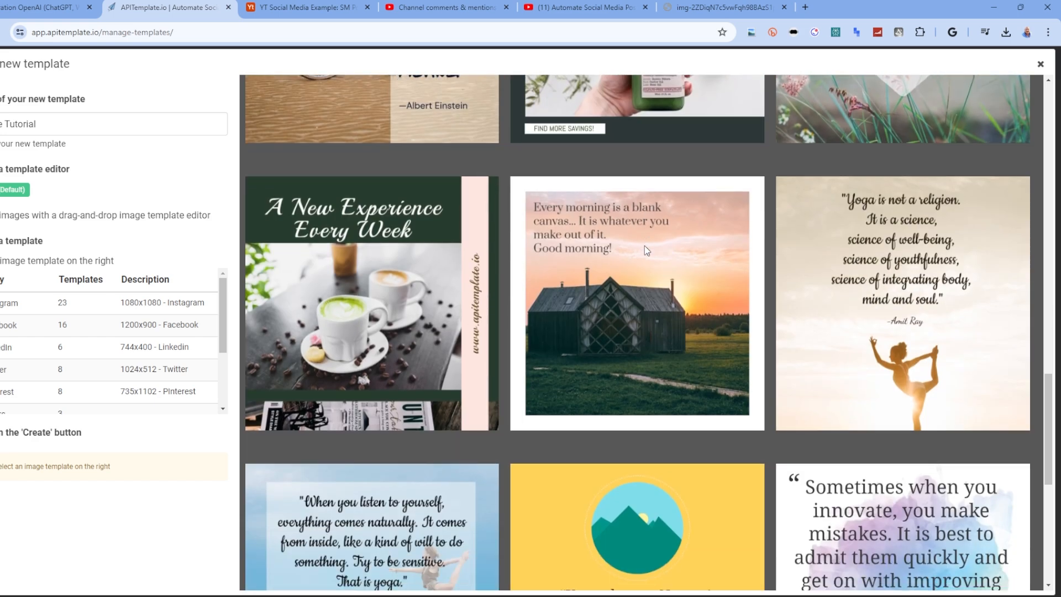
{"action": "scroll", "coordinate": [645, 245], "scroll_direction": "down", "scroll_amount": 8}
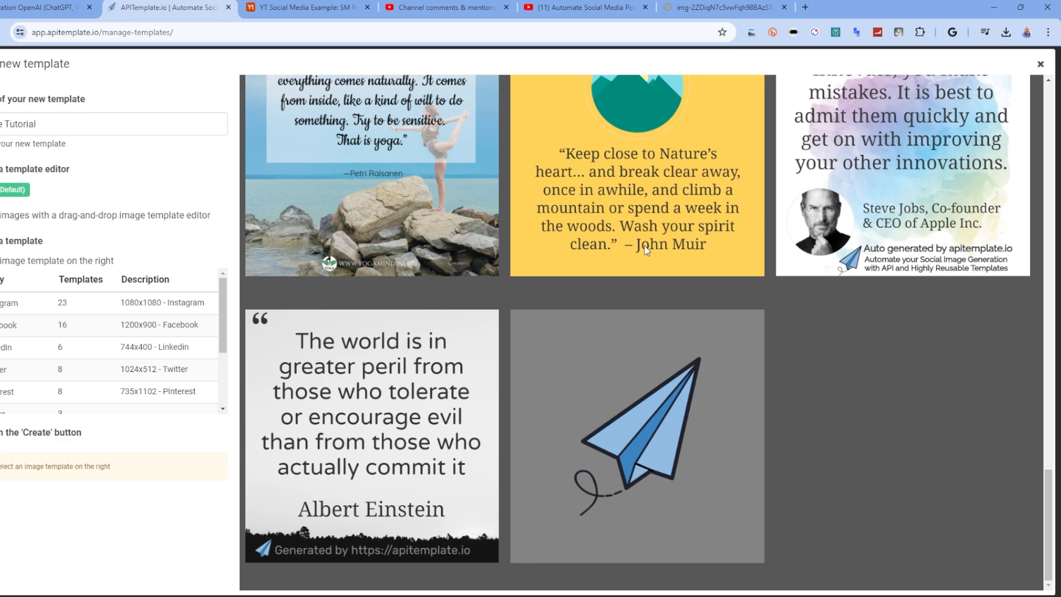
{"action": "scroll", "coordinate": [644, 245], "scroll_direction": "up", "scroll_amount": 11}
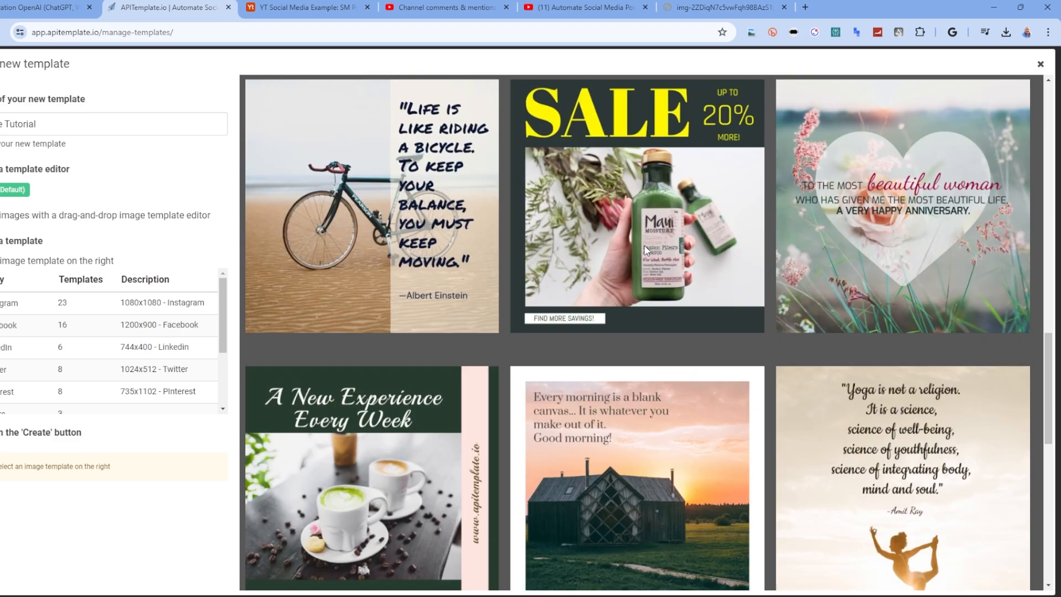
{"action": "scroll", "coordinate": [644, 245], "scroll_direction": "up", "scroll_amount": 20}
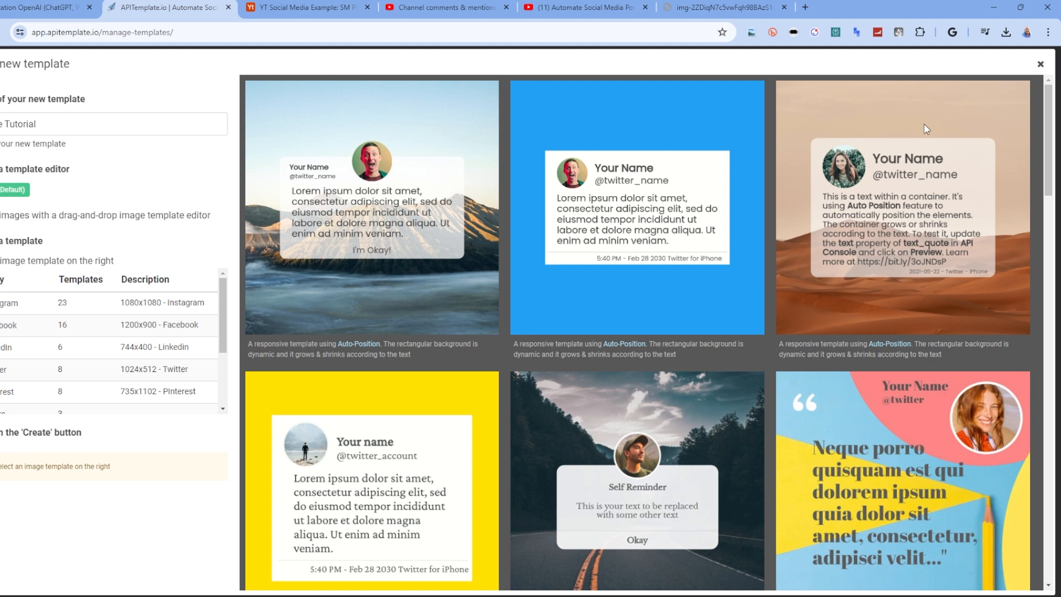
{"action": "left_click", "coordinate": [923, 139]}
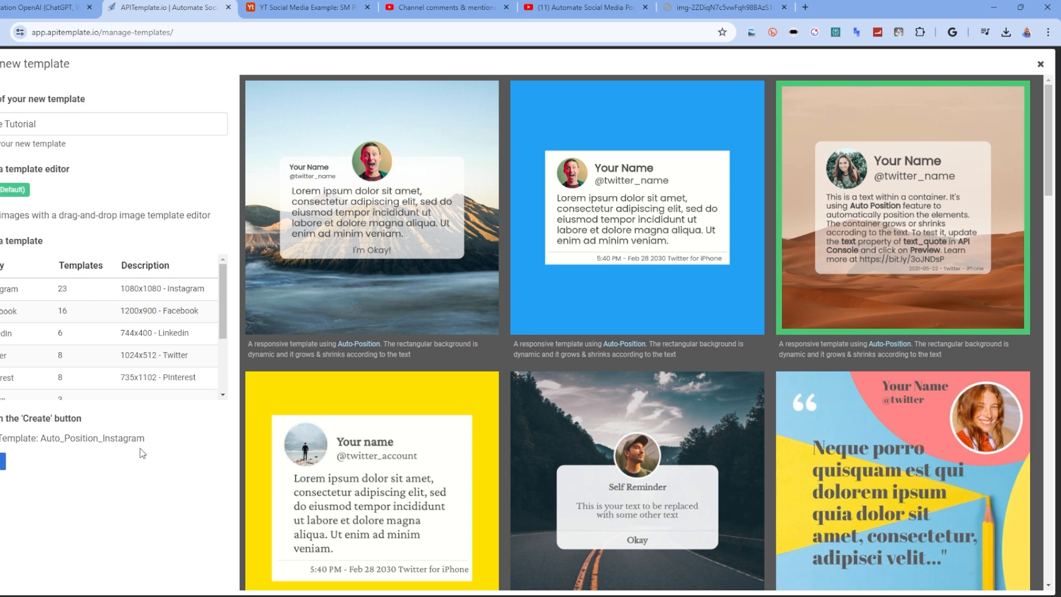
{"action": "left_click", "coordinate": [2, 461]}
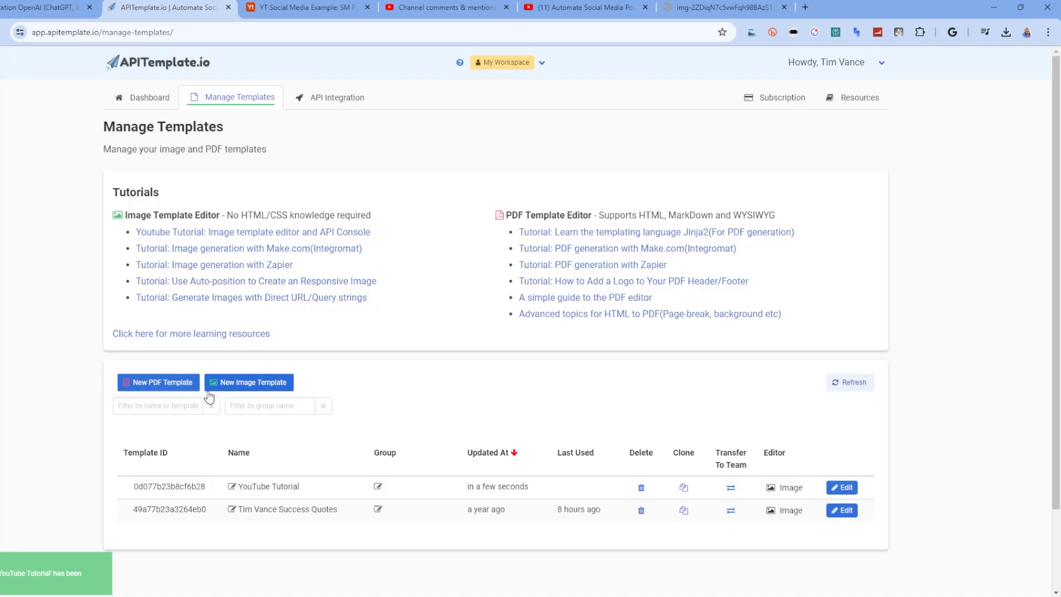
Step: Open the YouTube Tutorial template in the image editor and delete its text_footer layer with the date line
{"action": "scroll", "coordinate": [450, 396], "scroll_direction": "down", "scroll_amount": 1}
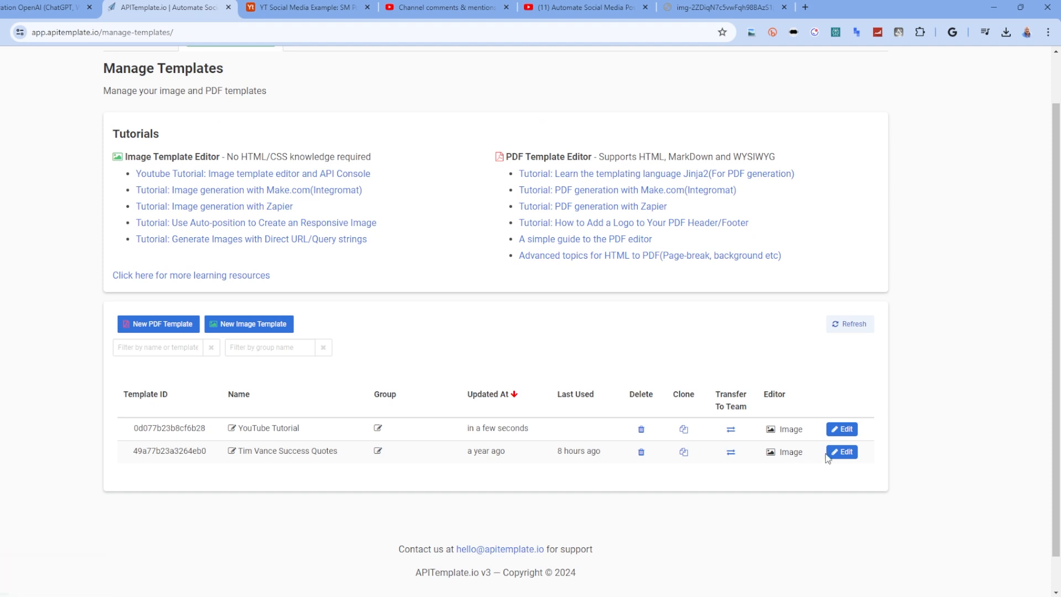
{"action": "left_click", "coordinate": [843, 430]}
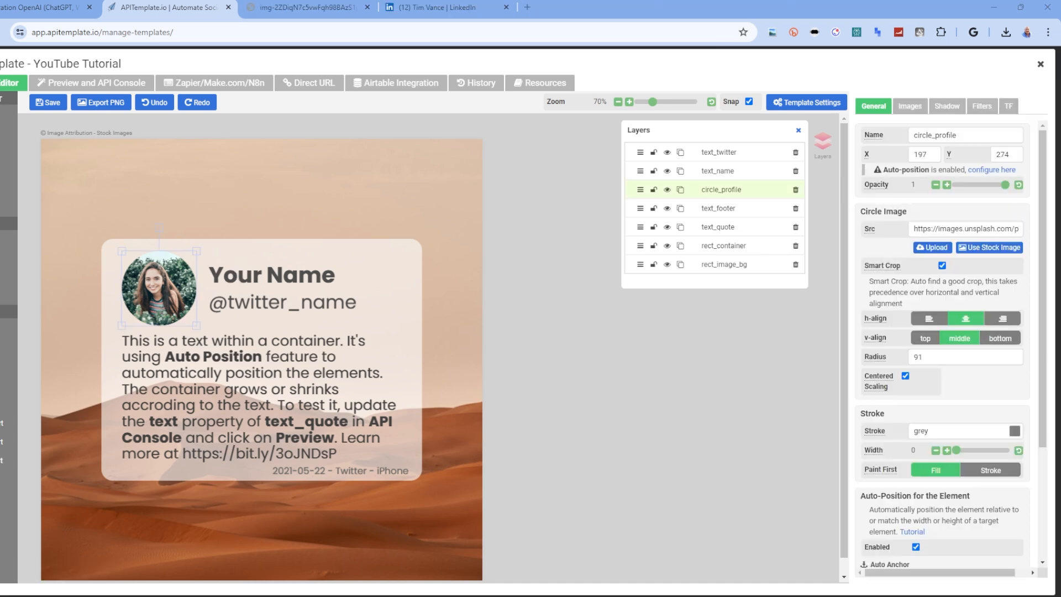
{"action": "left_click", "coordinate": [348, 470]}
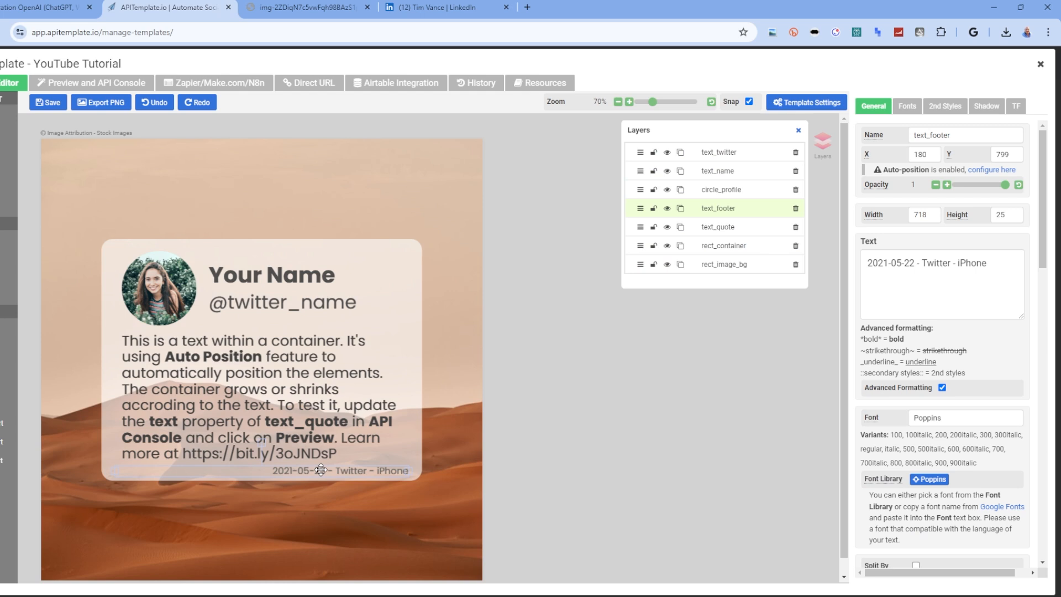
{"action": "key", "text": "Delete"}
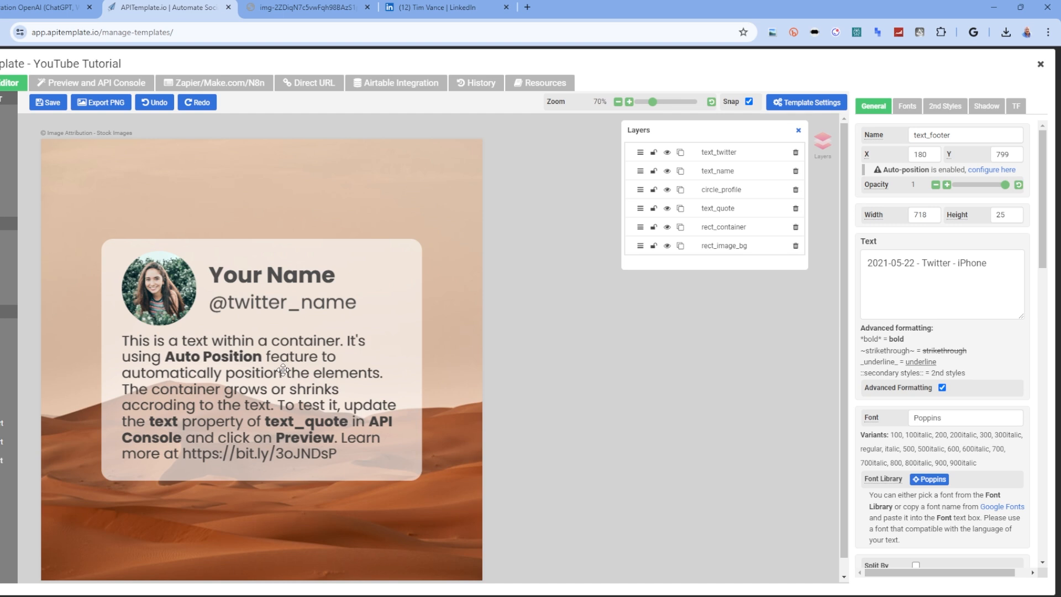
{"action": "scroll", "coordinate": [407, 367], "scroll_direction": "down", "scroll_amount": 1}
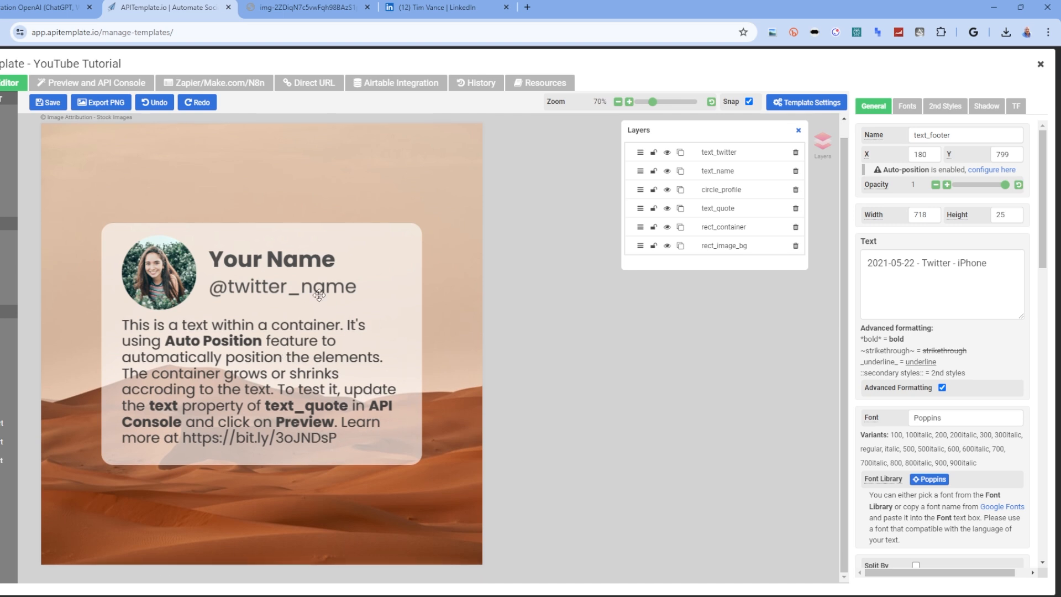
Step: Examine the template's visual element properties available for the Zapier/Make.com/N8n integration
{"action": "left_click", "coordinate": [235, 87]}
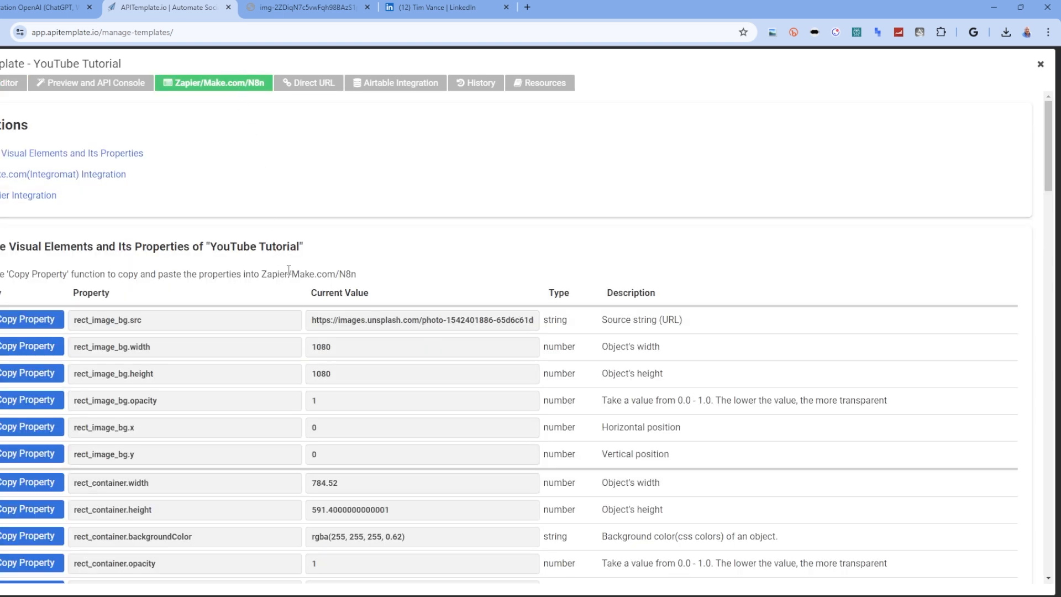
{"action": "scroll", "coordinate": [254, 264], "scroll_direction": "down", "scroll_amount": 4}
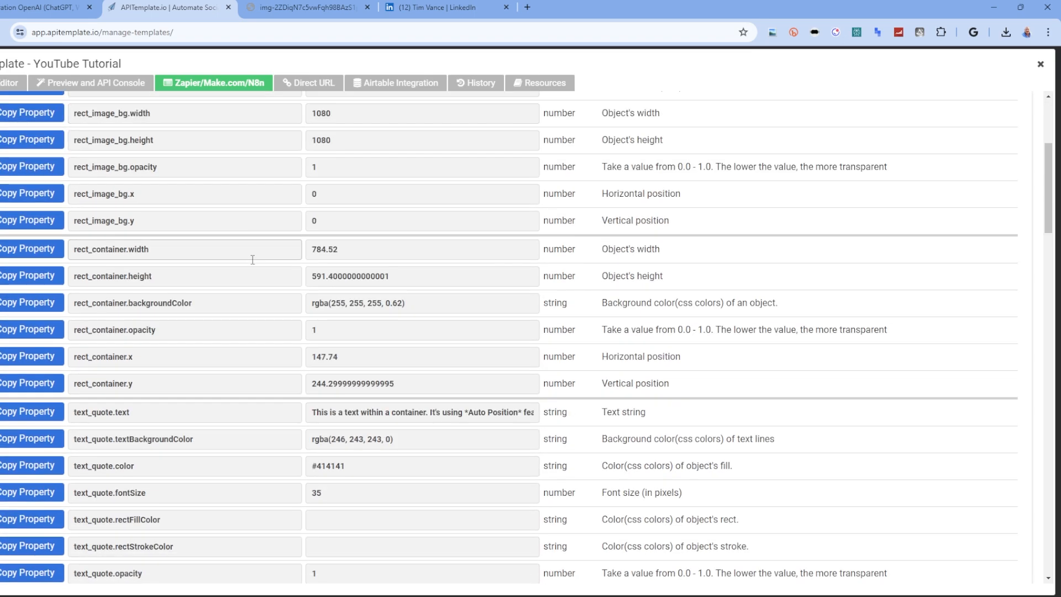
{"action": "scroll", "coordinate": [252, 260], "scroll_direction": "up", "scroll_amount": 4}
{"action": "scroll", "coordinate": [252, 263], "scroll_direction": "down", "scroll_amount": 3}
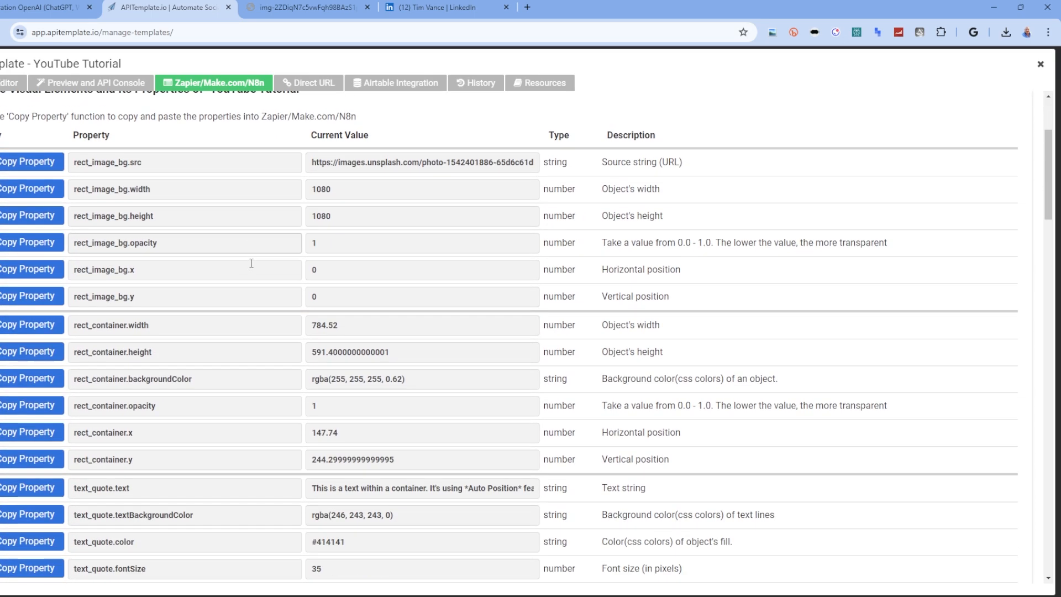
{"action": "scroll", "coordinate": [251, 264], "scroll_direction": "down", "scroll_amount": 8}
{"action": "scroll", "coordinate": [249, 264], "scroll_direction": "up", "scroll_amount": 6}
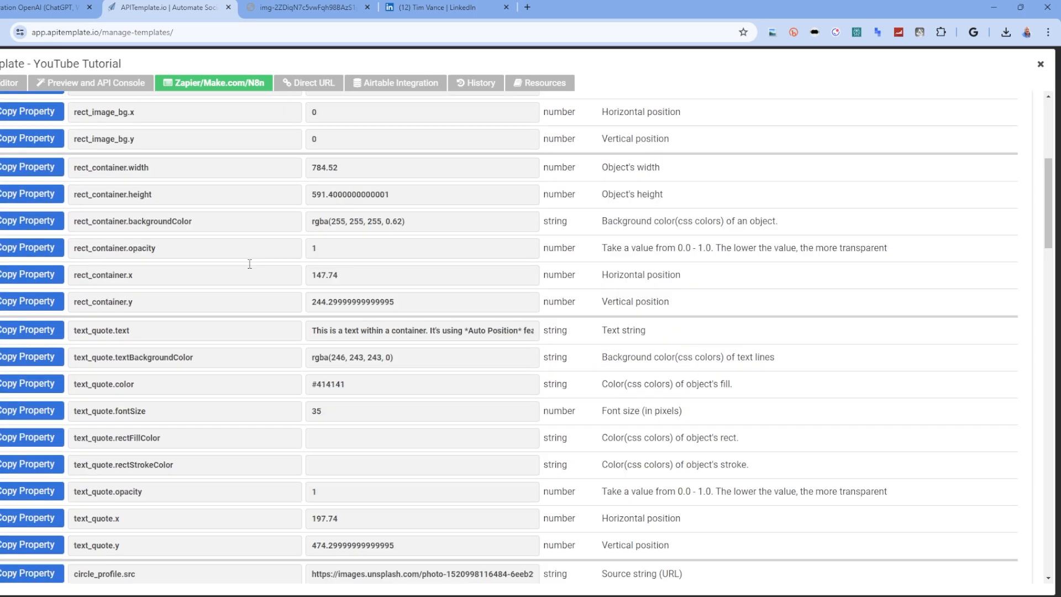
{"action": "scroll", "coordinate": [250, 264], "scroll_direction": "up", "scroll_amount": 6}
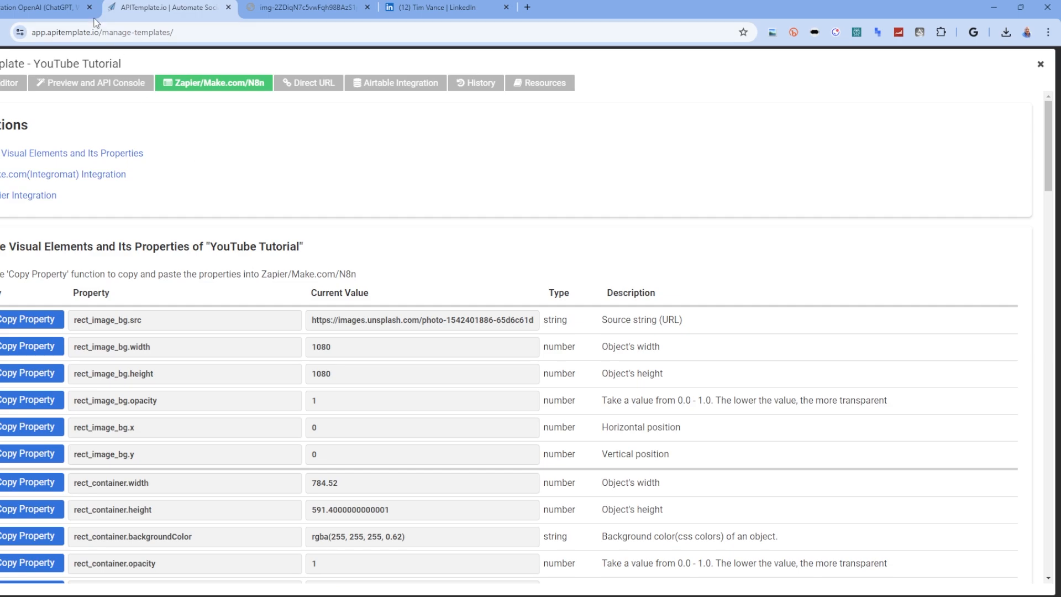
Step: Switch to the Make scenario and add an APITemplate.io "Create an Image" module after the Generate an Image module
{"action": "left_click", "coordinate": [55, 8]}
{"action": "left_click", "coordinate": [695, 121]}
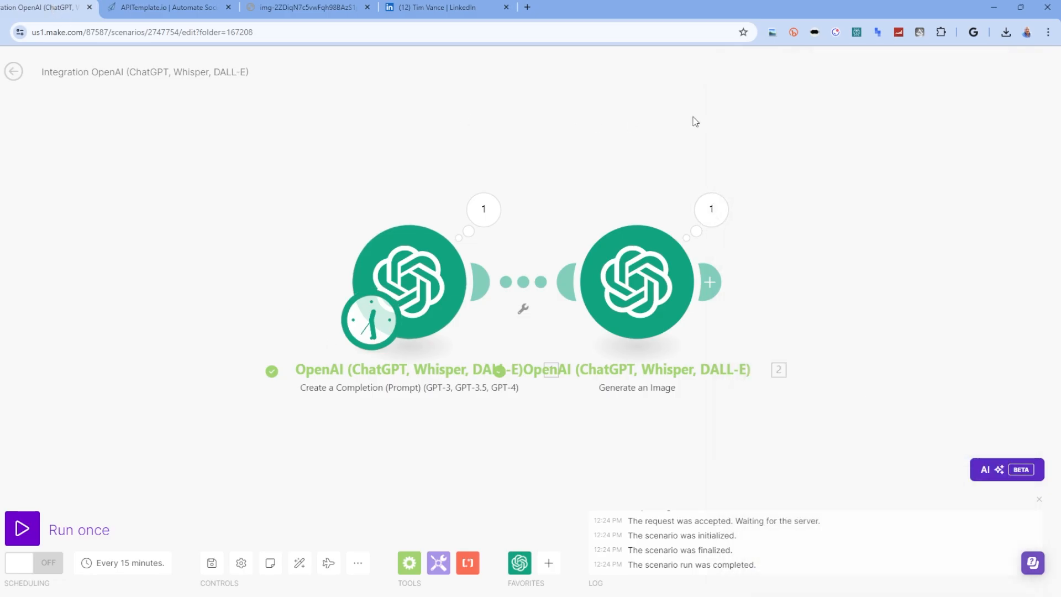
{"action": "left_click", "coordinate": [480, 287]}
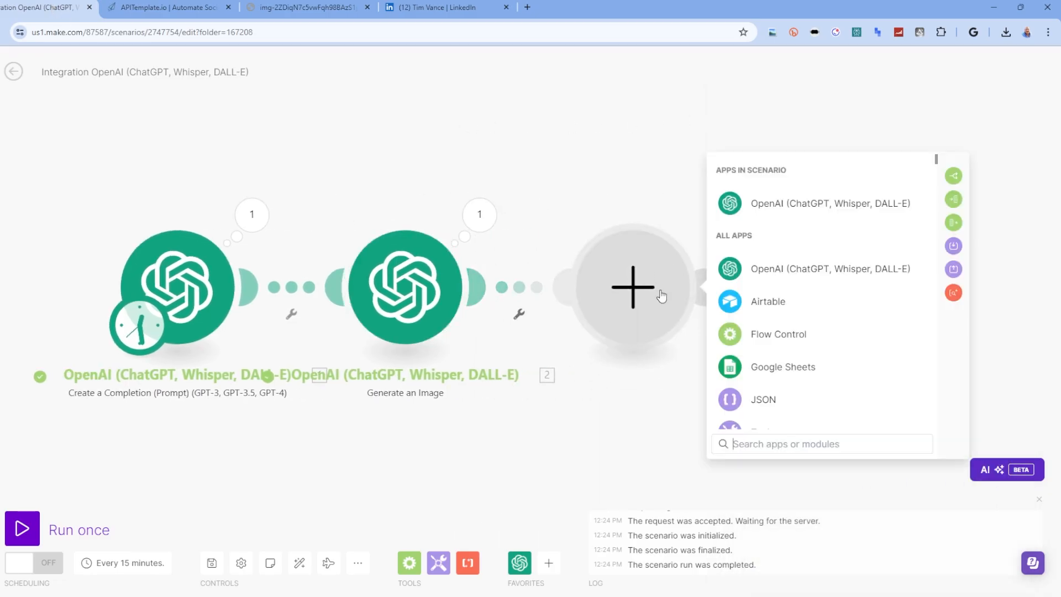
{"action": "type", "text": "API"}
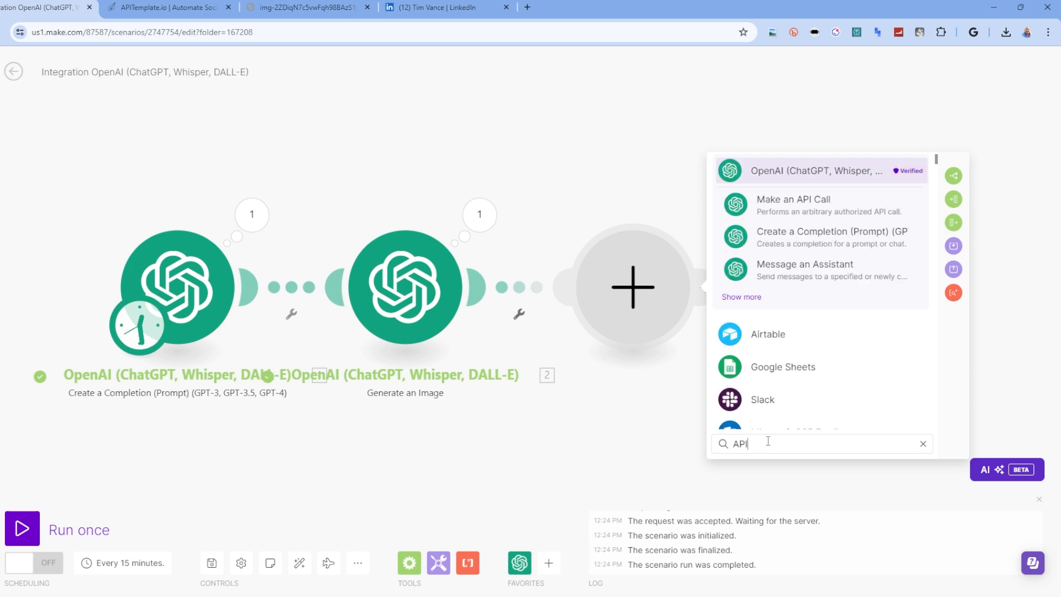
{"action": "type", "text": "Temp"}
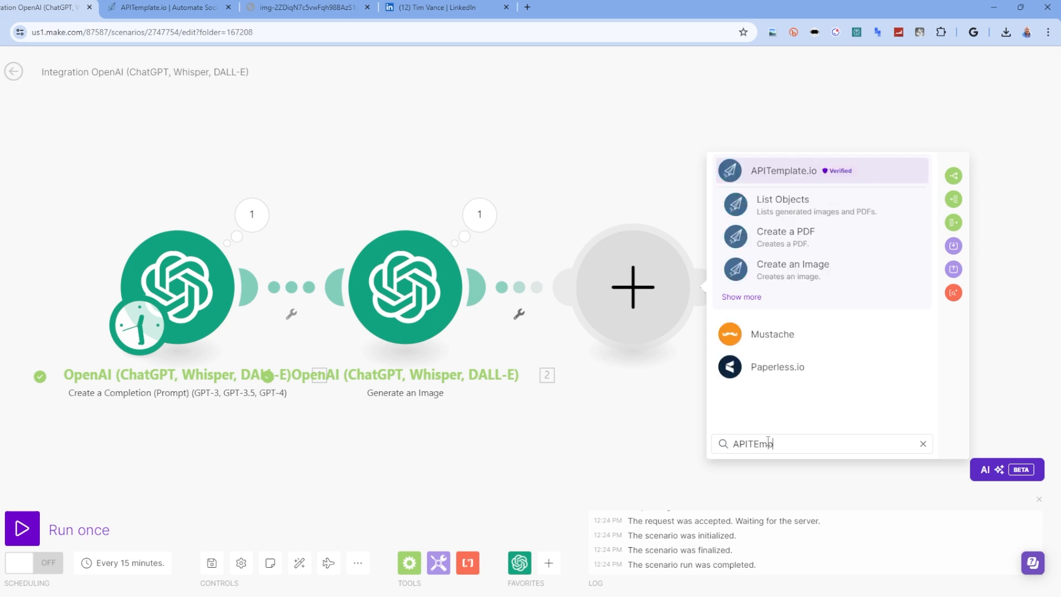
{"action": "key", "text": "Return"}
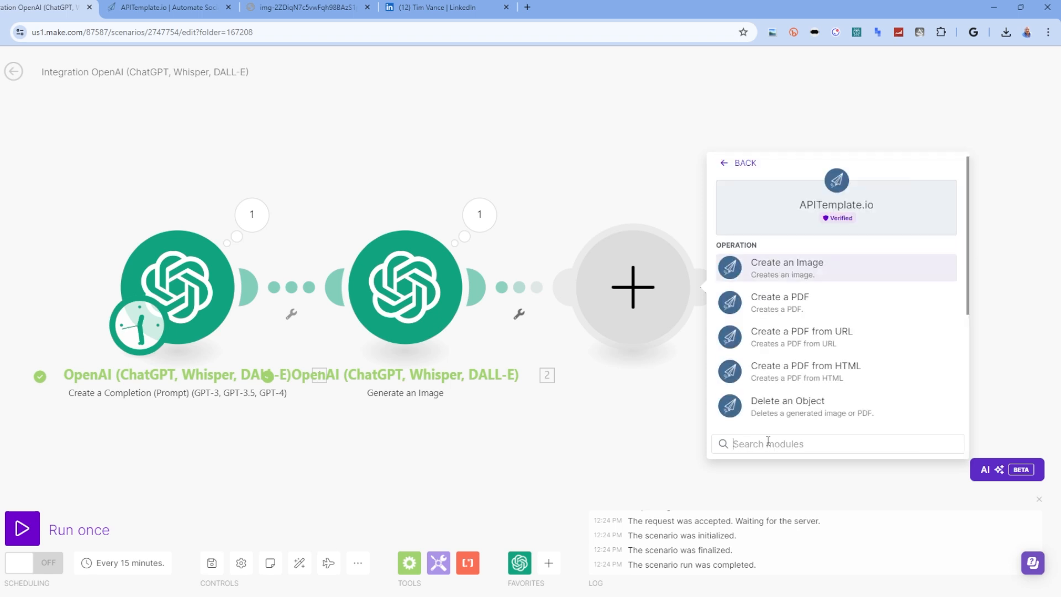
{"action": "left_click", "coordinate": [777, 271]}
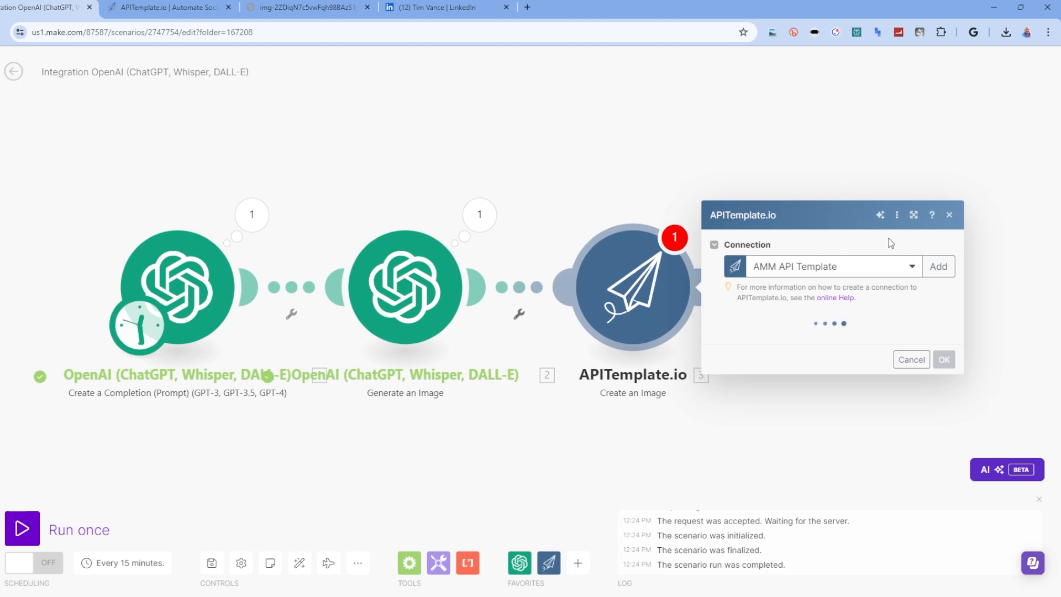
Step: Set the APITemplate.io module's connection to "APITemplate.io TJV" and its template ID to YouTube Tutorial
{"action": "left_click", "coordinate": [909, 118]}
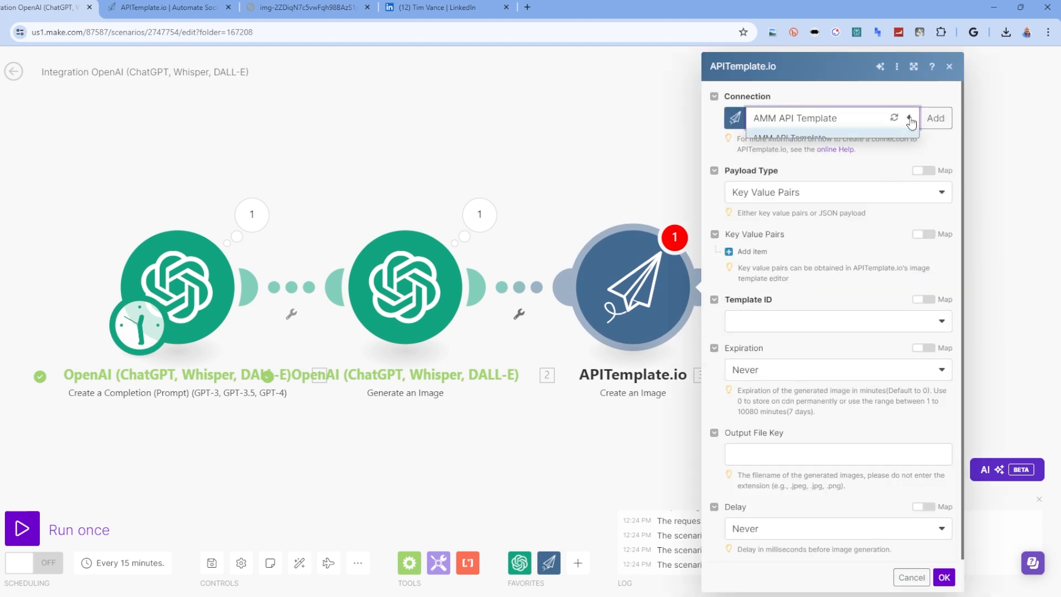
{"action": "left_click", "coordinate": [790, 158]}
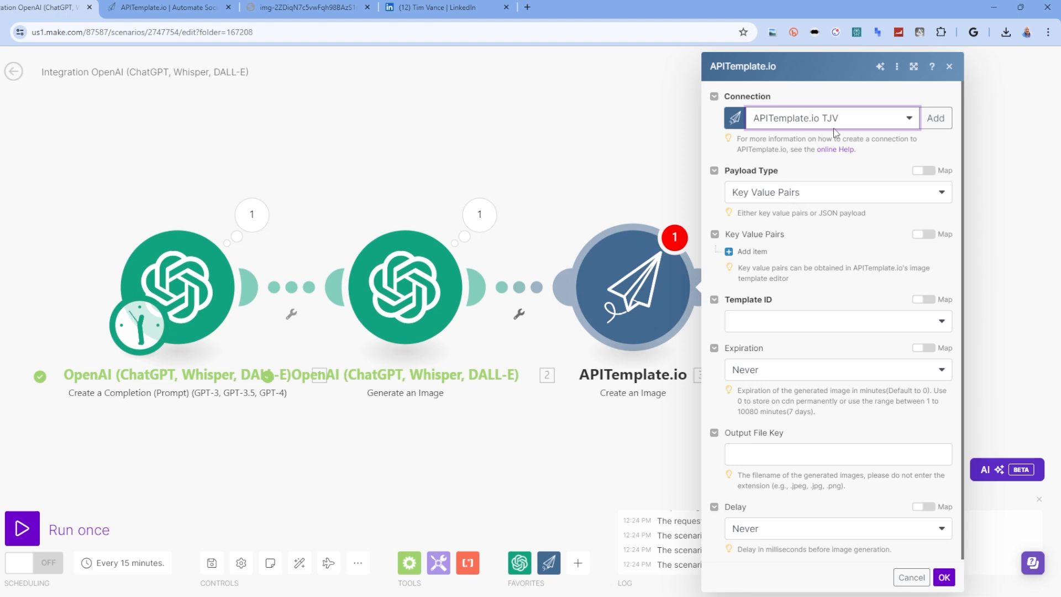
{"action": "left_click", "coordinate": [793, 323]}
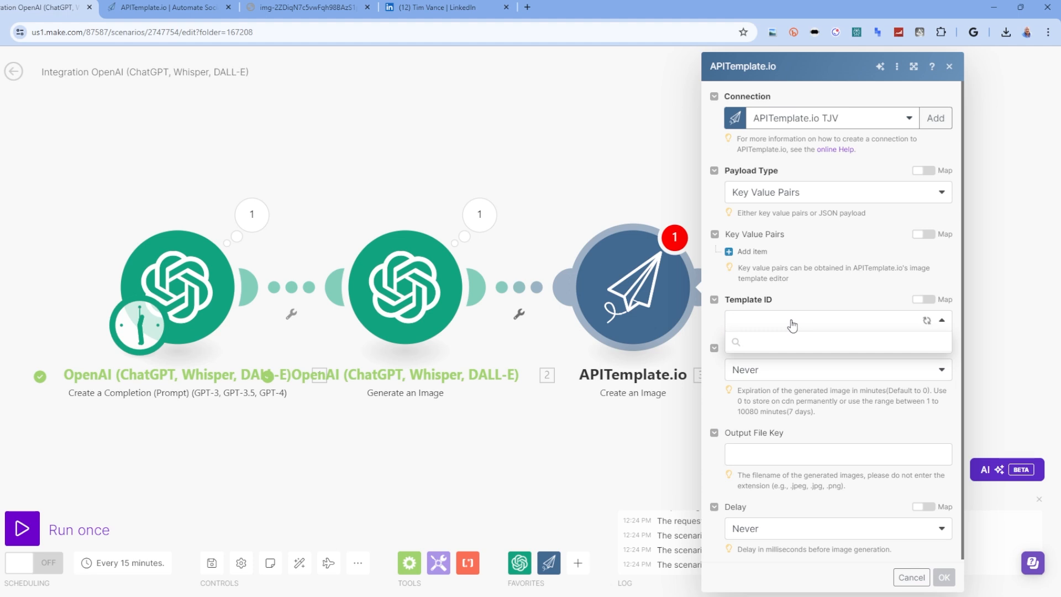
{"action": "left_click", "coordinate": [772, 344]}
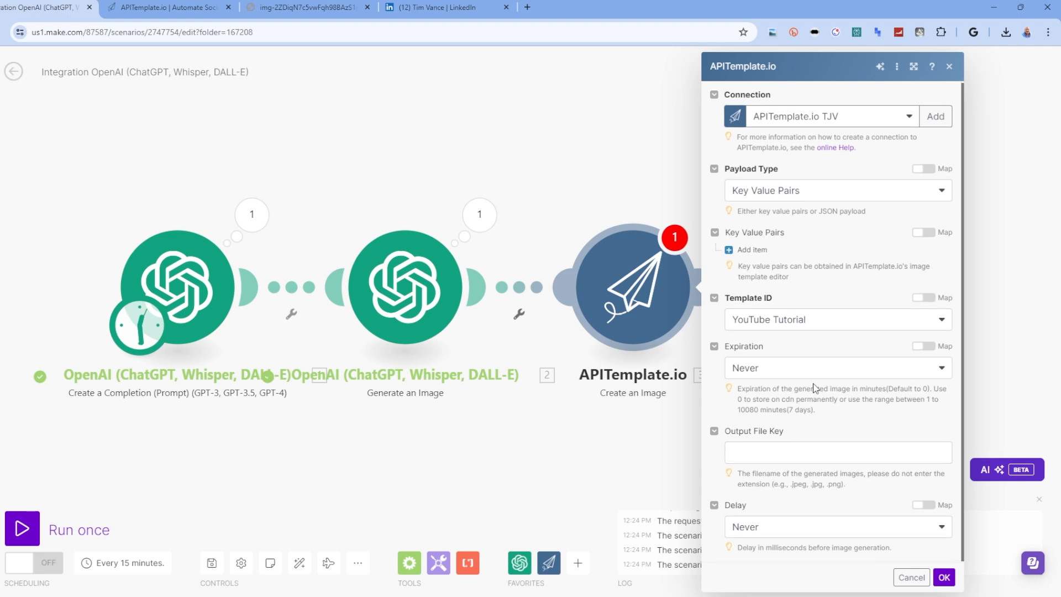
Step: Add a first key-value pair in the APITemplate.io module, using the rect_image_bg.src property copied from the YouTube Tutorial template as its key
{"action": "left_click", "coordinate": [751, 249]}
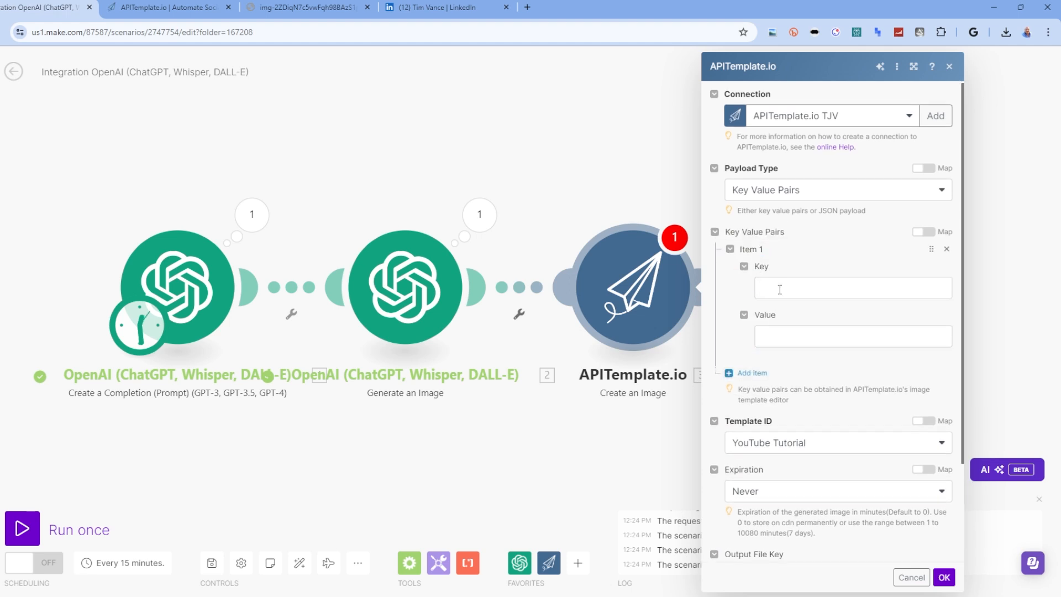
{"action": "left_click", "coordinate": [780, 288]}
{"action": "left_click", "coordinate": [656, 130]}
{"action": "left_click", "coordinate": [183, 7]}
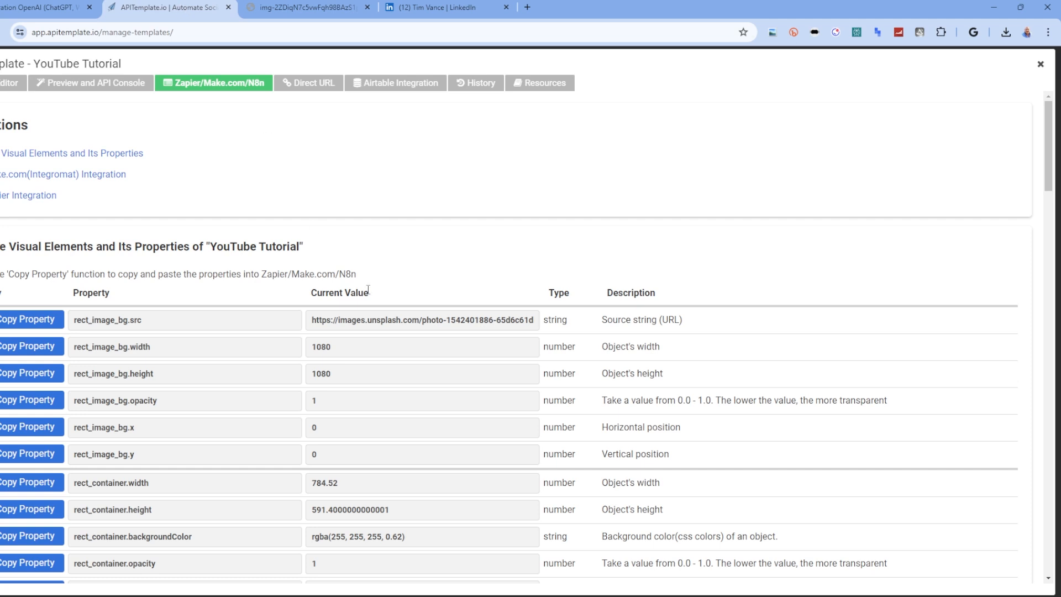
{"action": "left_click", "coordinate": [37, 321]}
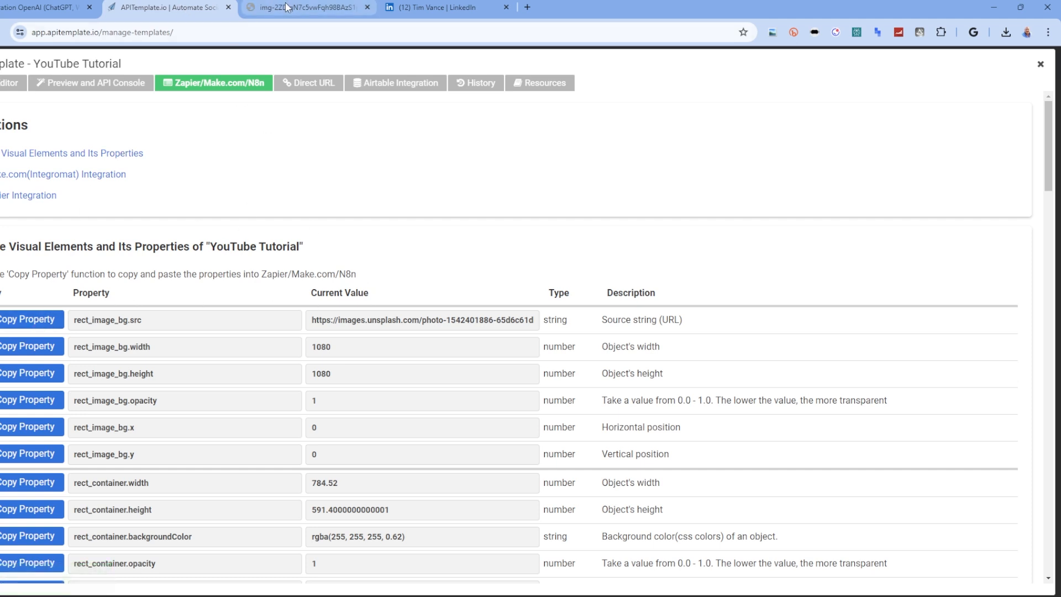
{"action": "left_click", "coordinate": [61, 10]}
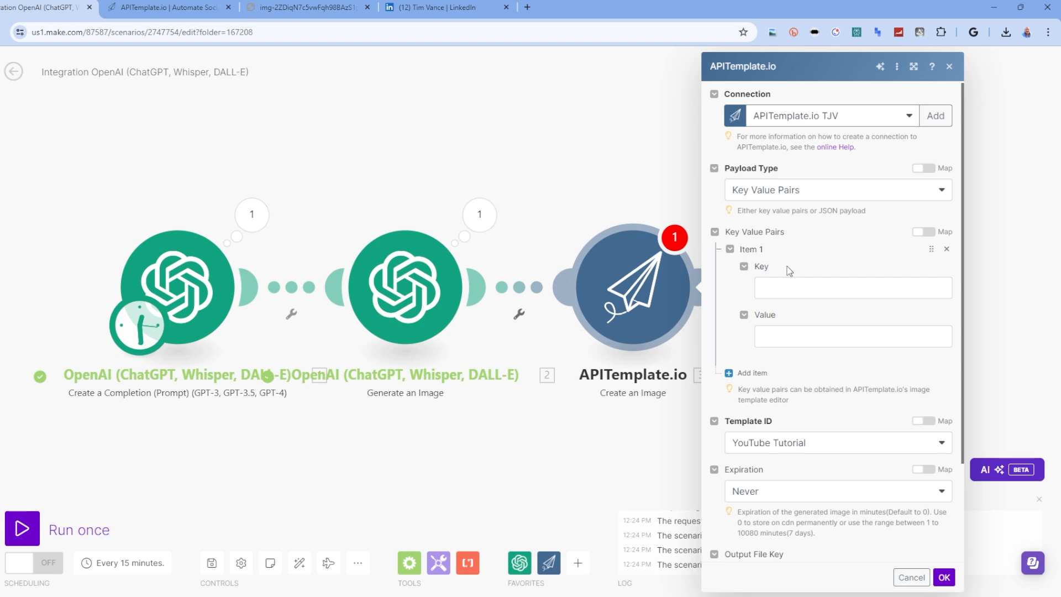
{"action": "left_click", "coordinate": [799, 284]}
{"action": "key", "text": "ctrl+v"}
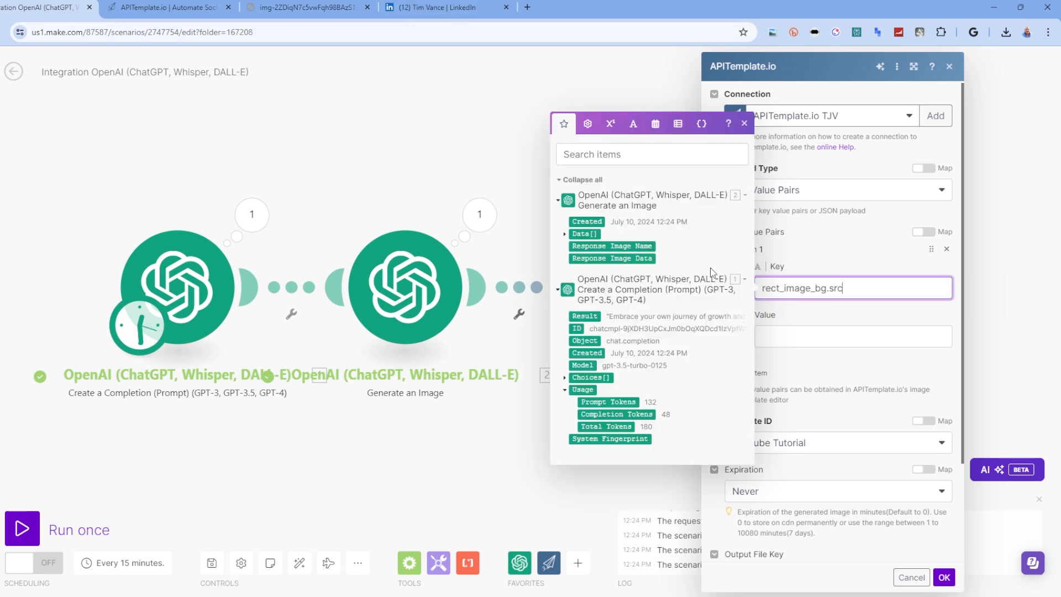
Step: Map the rect_image_bg.src pair's value to the Data[] URL output of the Generate an Image module
{"action": "left_click", "coordinate": [787, 337]}
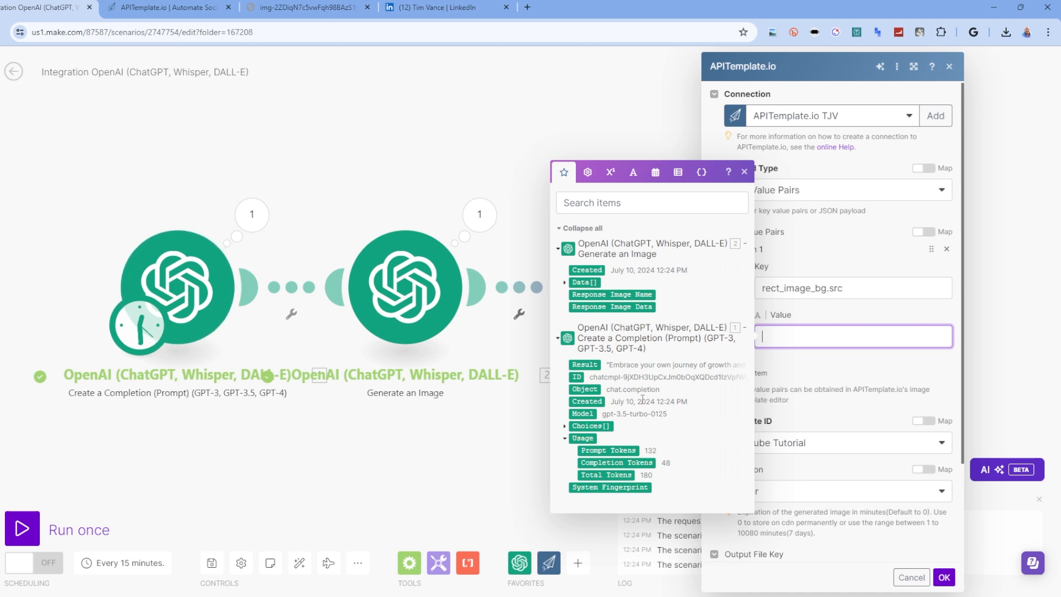
{"action": "left_click", "coordinate": [564, 286]}
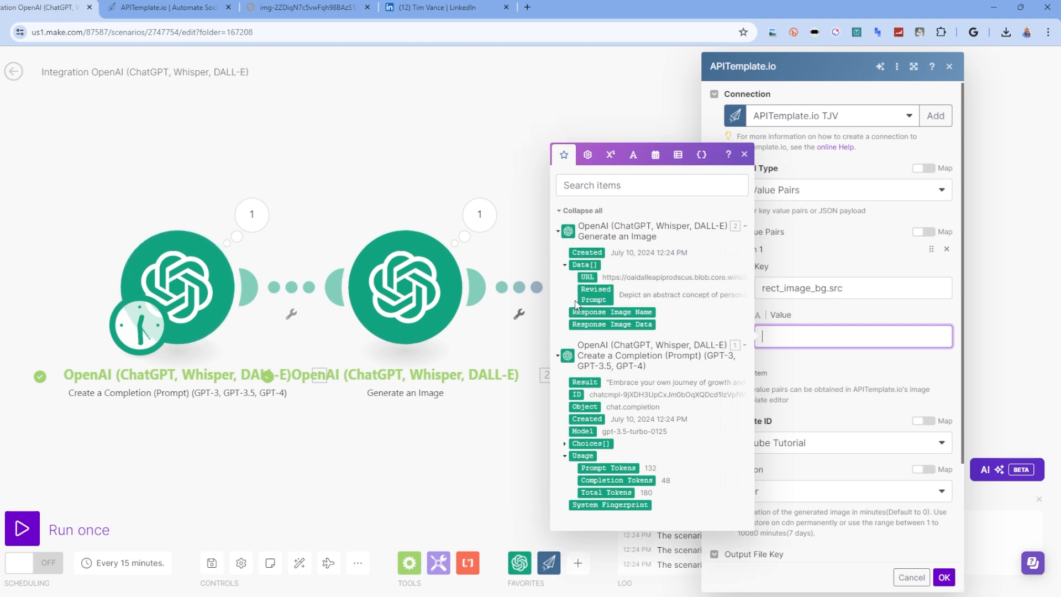
{"action": "left_click", "coordinate": [587, 277]}
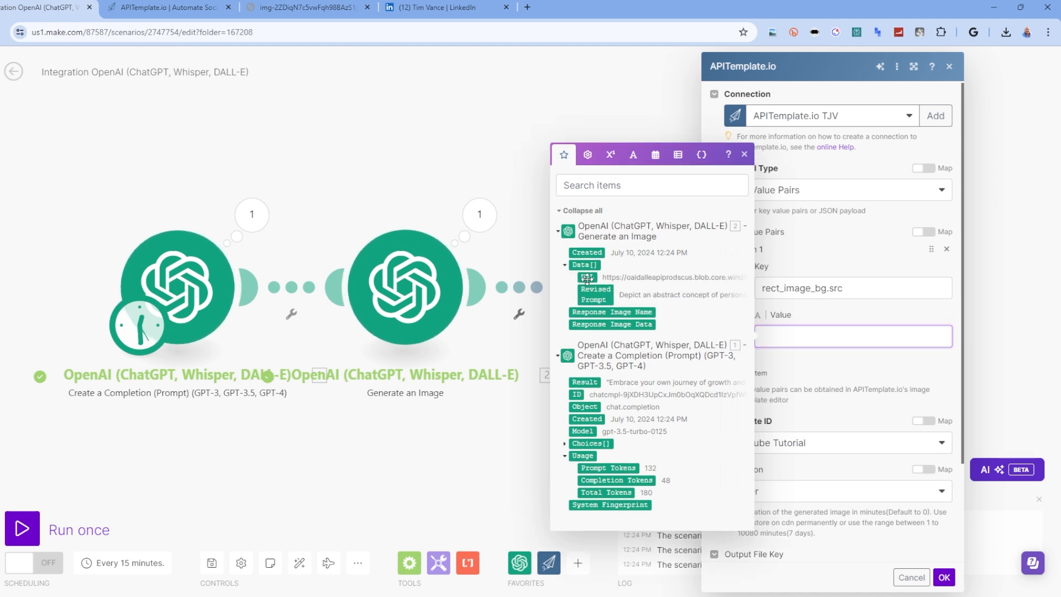
{"action": "left_click", "coordinate": [820, 373]}
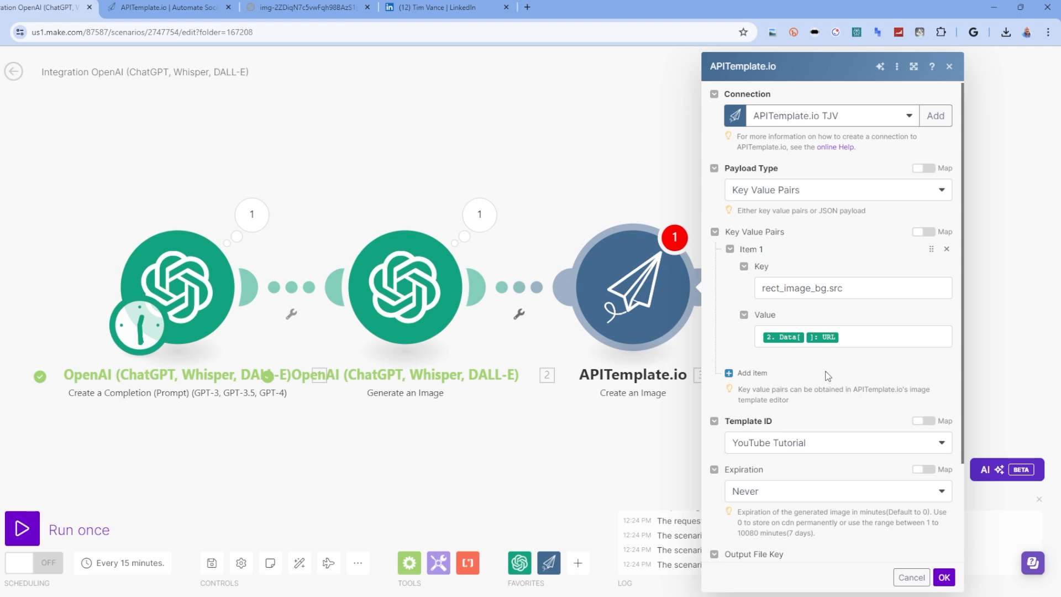
Step: Add a second key-value pair with the text_quote.text property copied from the APITemplate.io template as its key
{"action": "left_click", "coordinate": [768, 374]}
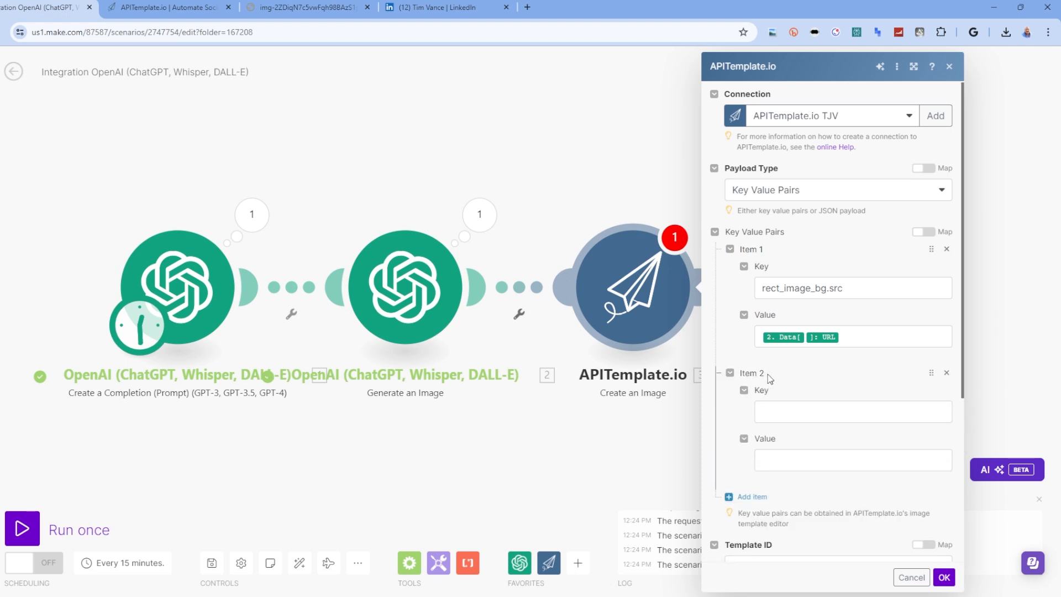
{"action": "left_click", "coordinate": [780, 411]}
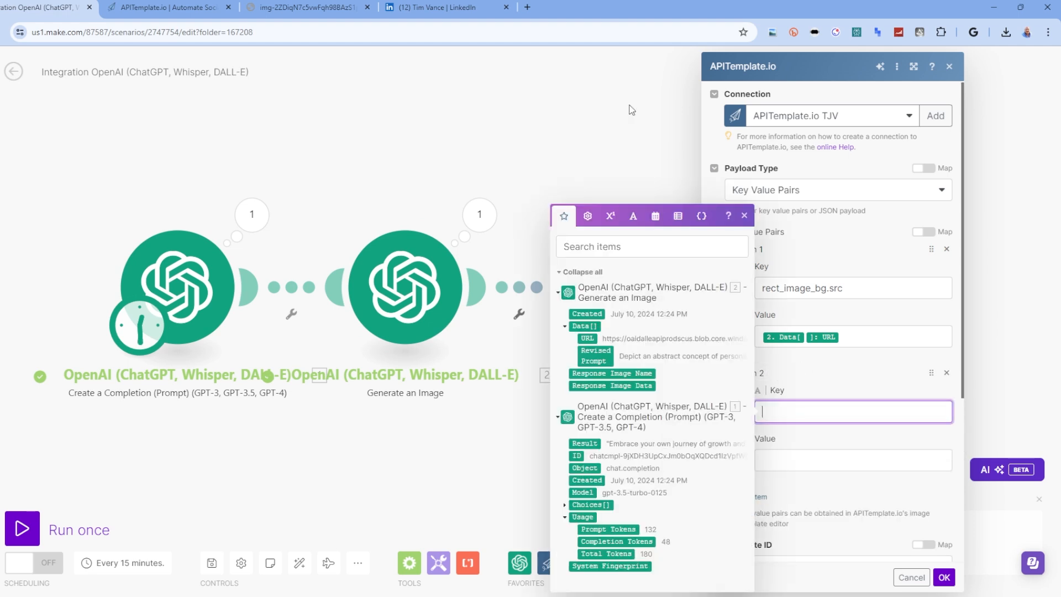
{"action": "left_click", "coordinate": [169, 8]}
{"action": "scroll", "coordinate": [400, 348], "scroll_direction": "down", "scroll_amount": 4}
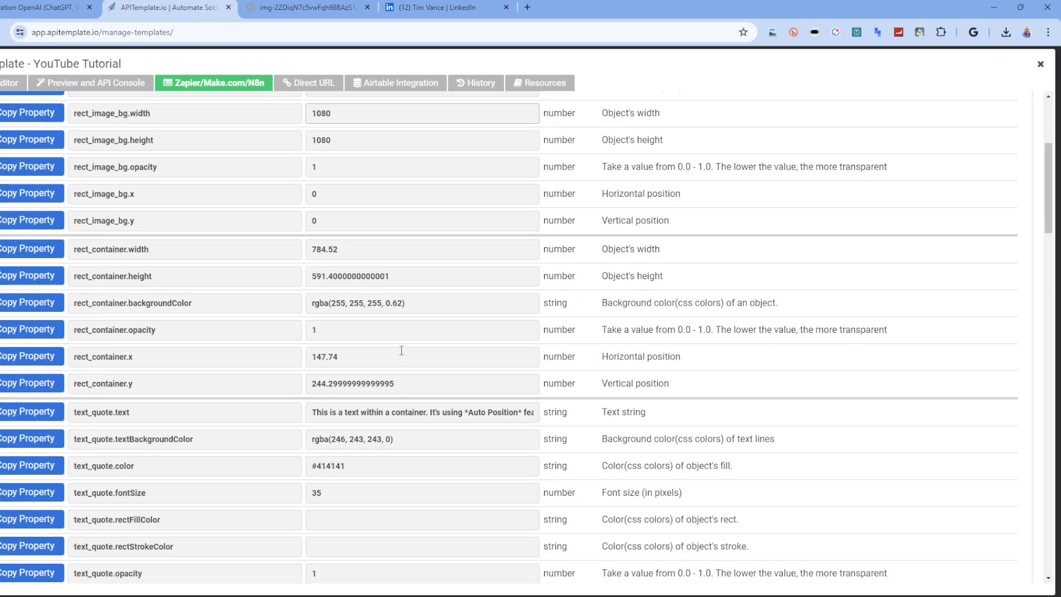
{"action": "scroll", "coordinate": [402, 350], "scroll_direction": "down", "scroll_amount": 2}
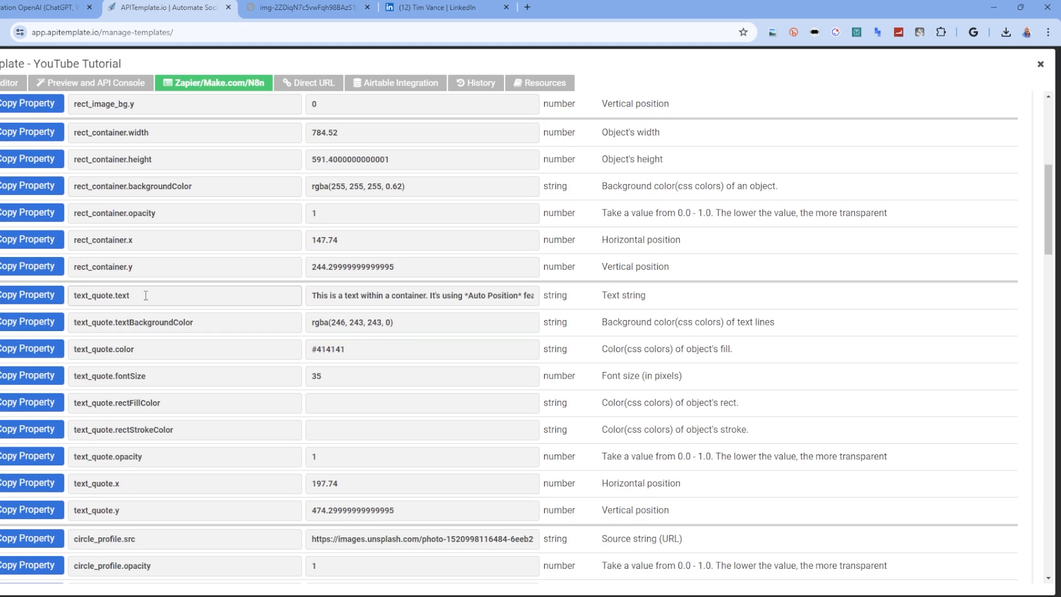
{"action": "left_click", "coordinate": [25, 297]}
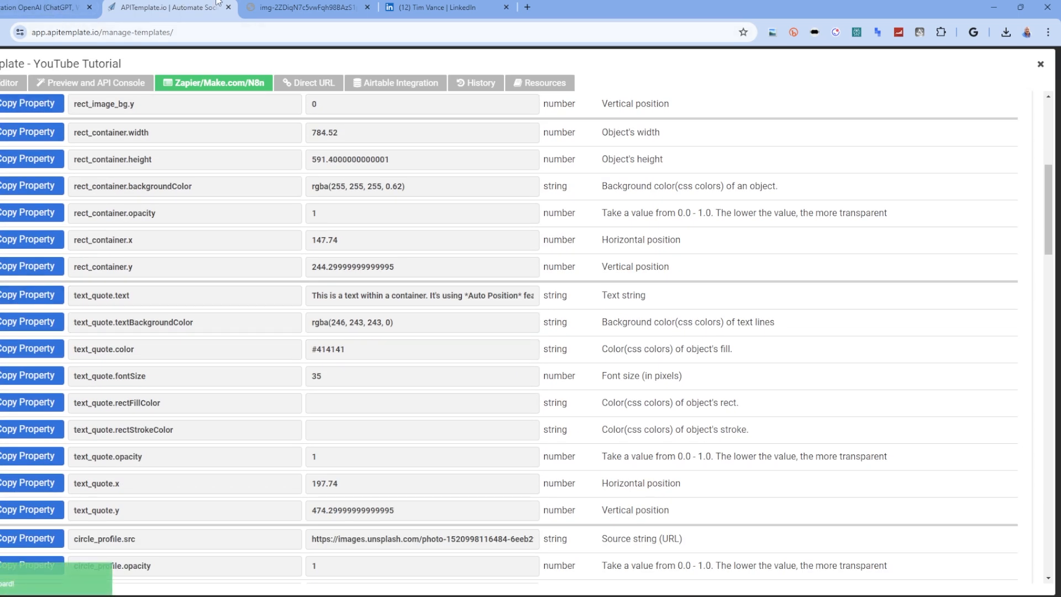
{"action": "left_click", "coordinate": [47, 7]}
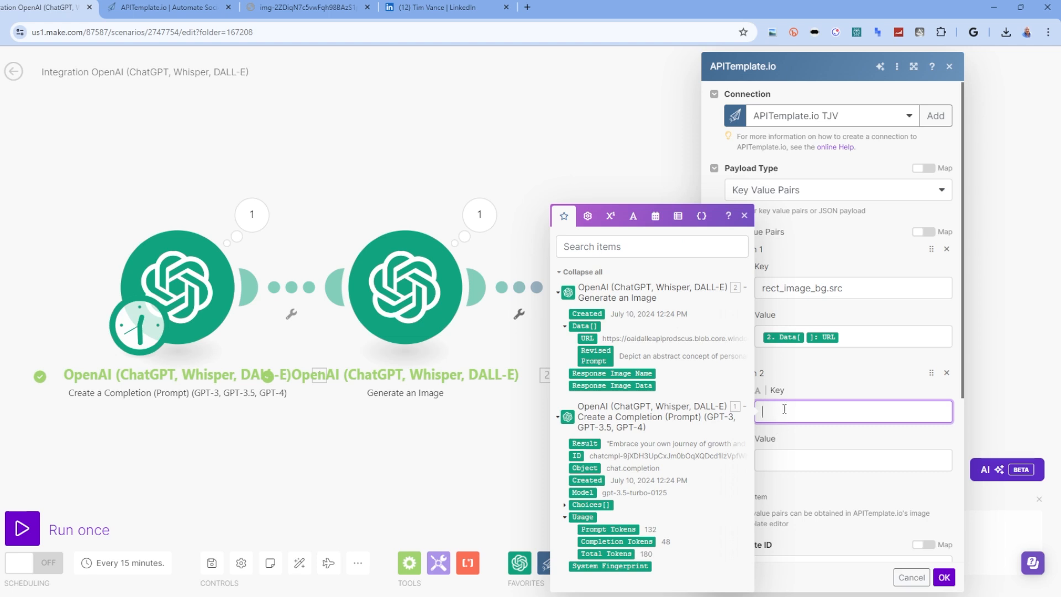
{"action": "key", "text": "ctrl+v"}
Step: Map the text_quote.text pair's value to the Result output of the Create a Completion module
{"action": "left_click", "coordinate": [776, 455]}
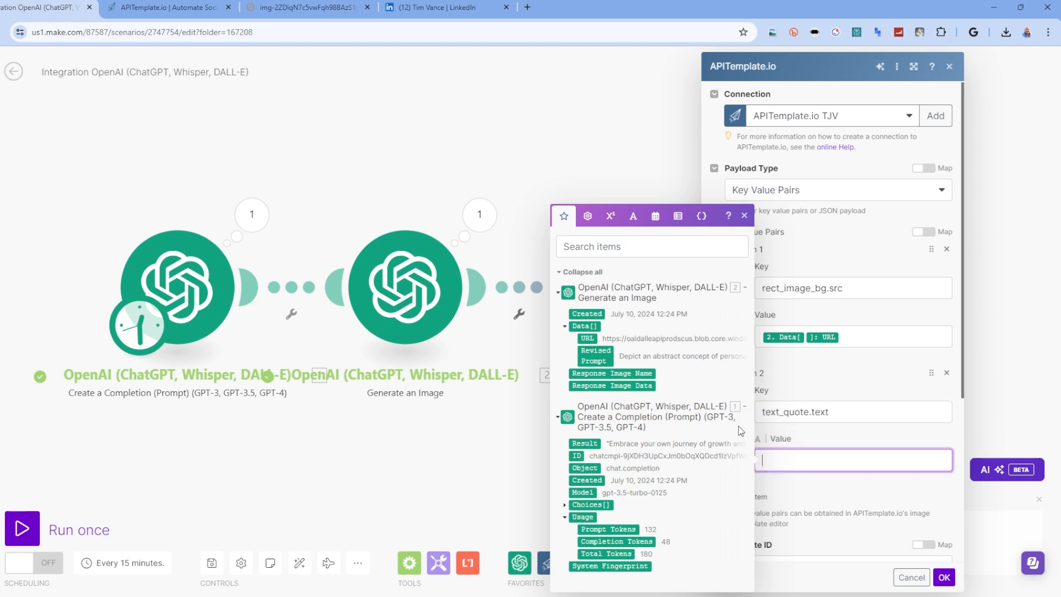
{"action": "left_click", "coordinate": [587, 443]}
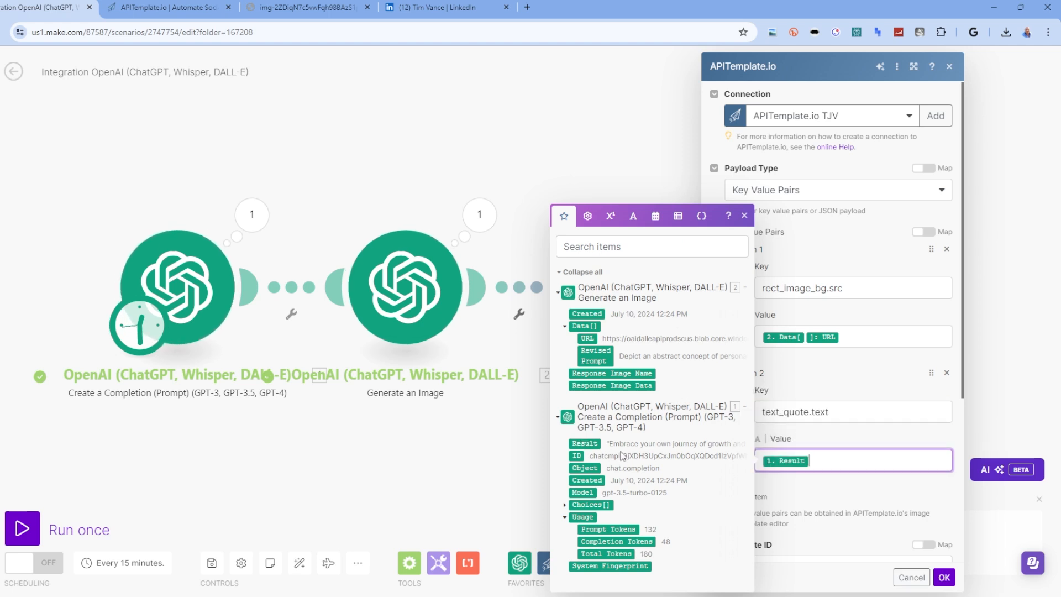
{"action": "left_click", "coordinate": [808, 491]}
Step: Add a third key-value pair with the circle_profile.src property copied from the APITemplate.io template as its key
{"action": "scroll", "coordinate": [801, 450], "scroll_direction": "down", "scroll_amount": 1}
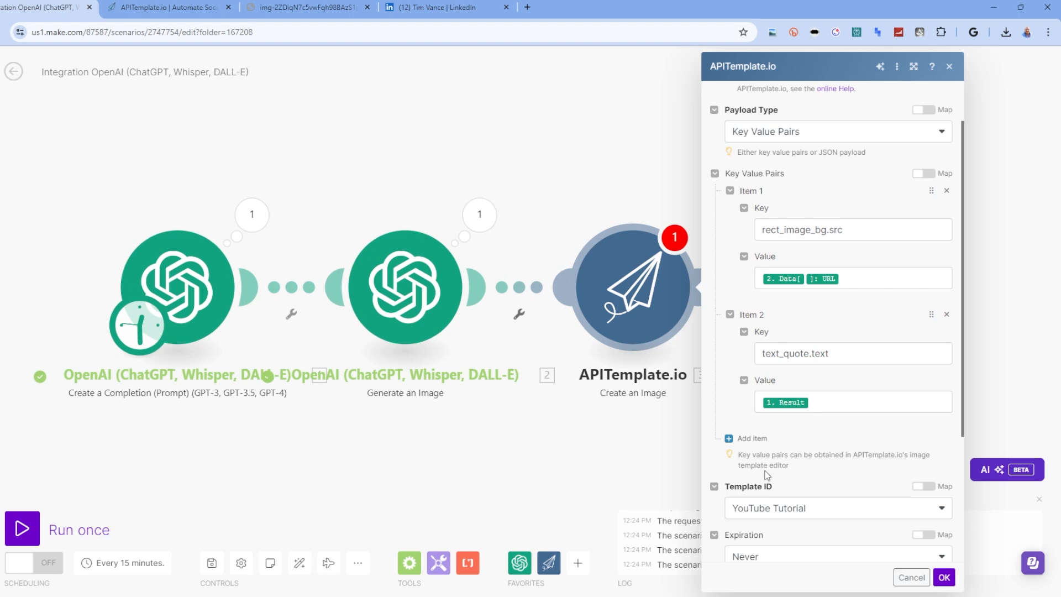
{"action": "left_click", "coordinate": [749, 438]}
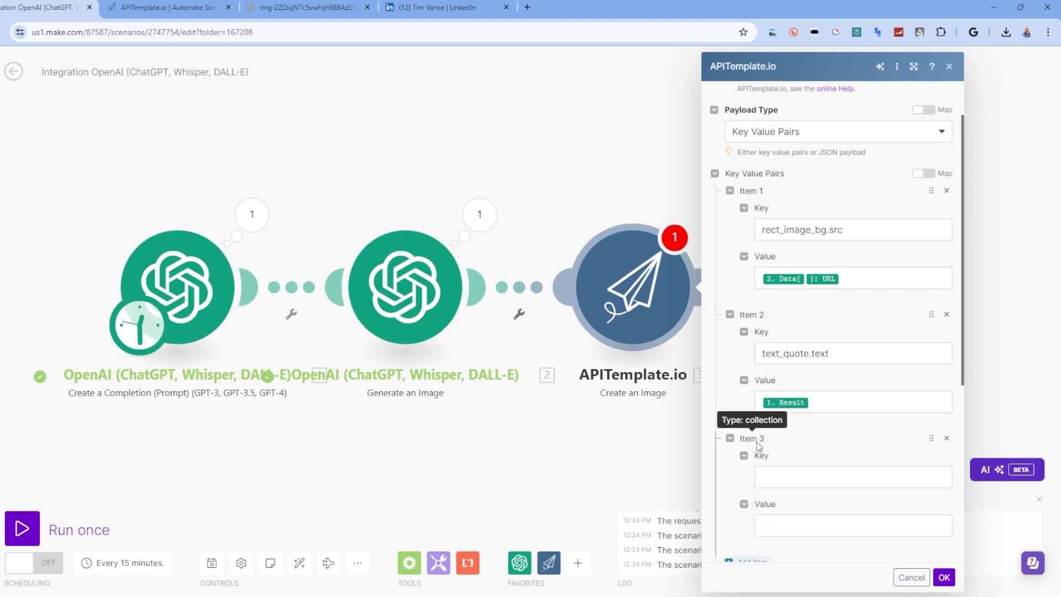
{"action": "left_click", "coordinate": [178, 12]}
{"action": "scroll", "coordinate": [213, 362], "scroll_direction": "down", "scroll_amount": 2}
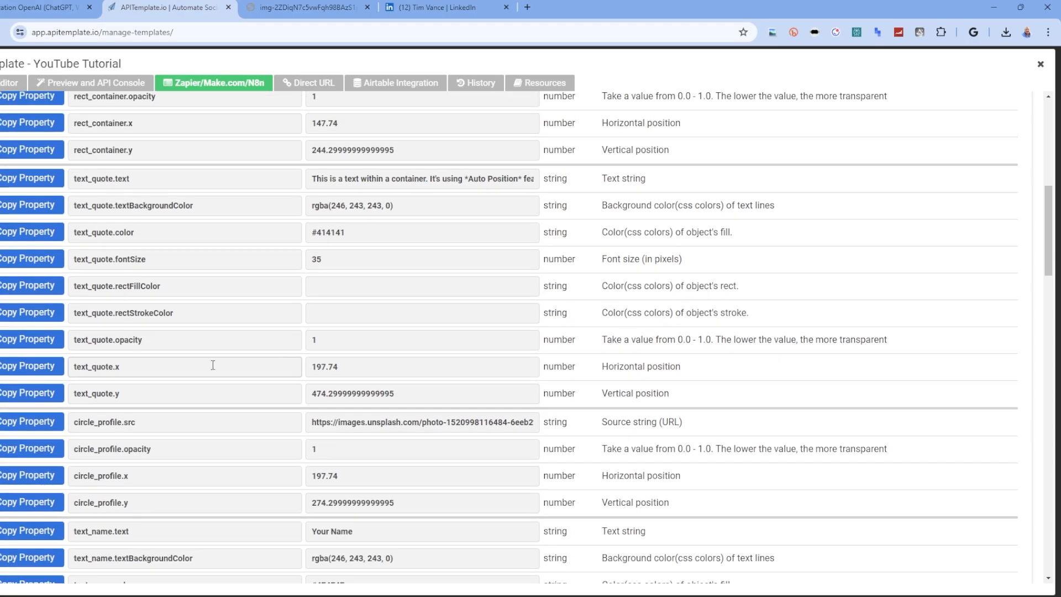
{"action": "left_click", "coordinate": [54, 420]}
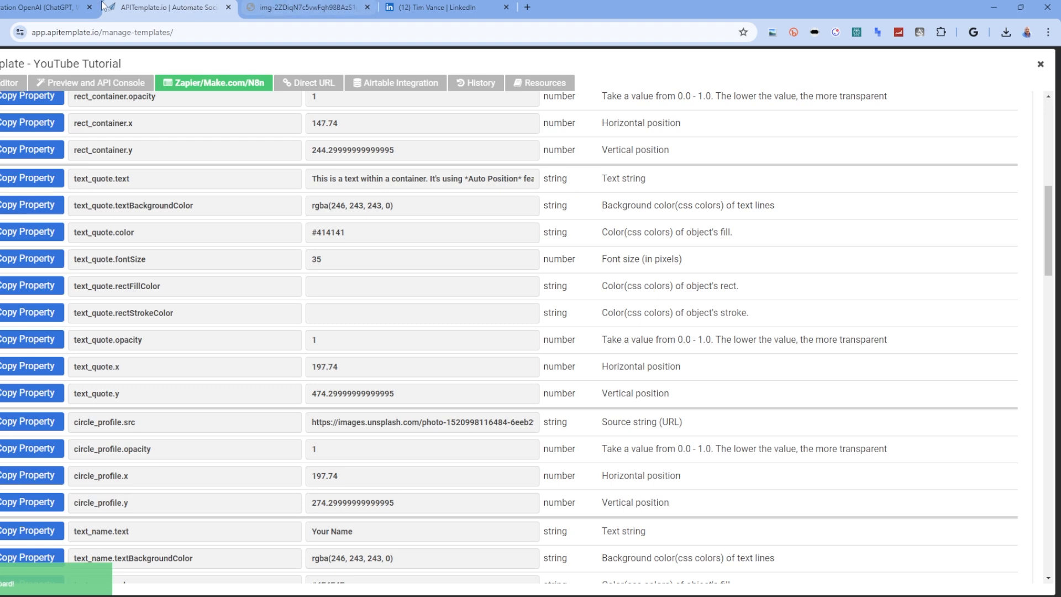
{"action": "left_click", "coordinate": [15, 14]}
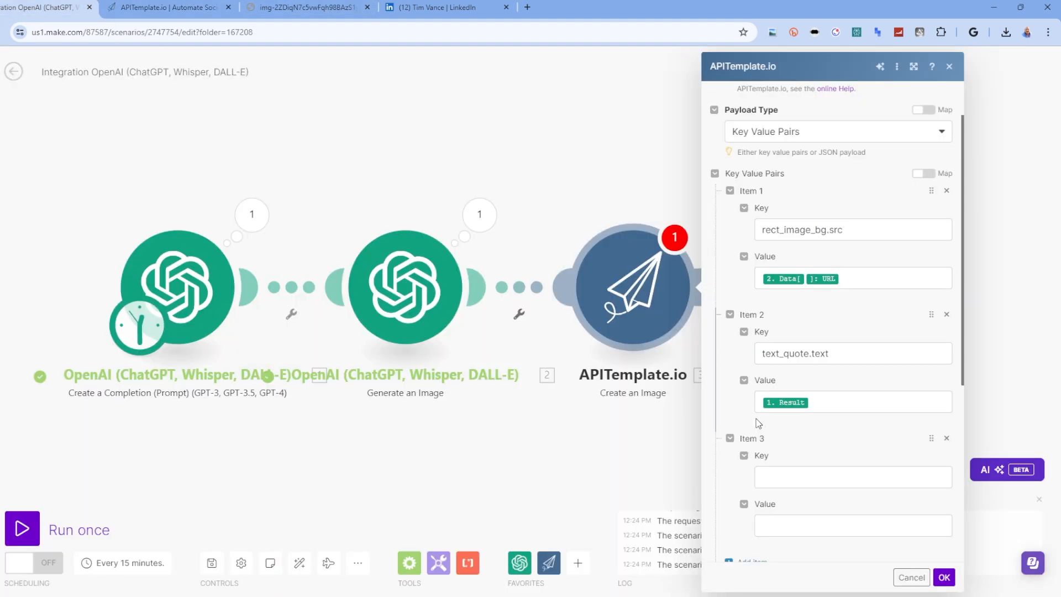
{"action": "left_click", "coordinate": [800, 477]}
{"action": "key", "text": "ctrl+v"}
Step: Set the circle_profile.src pair's value to the image URL of the LinkedIn profile photo
{"action": "left_click", "coordinate": [460, 12]}
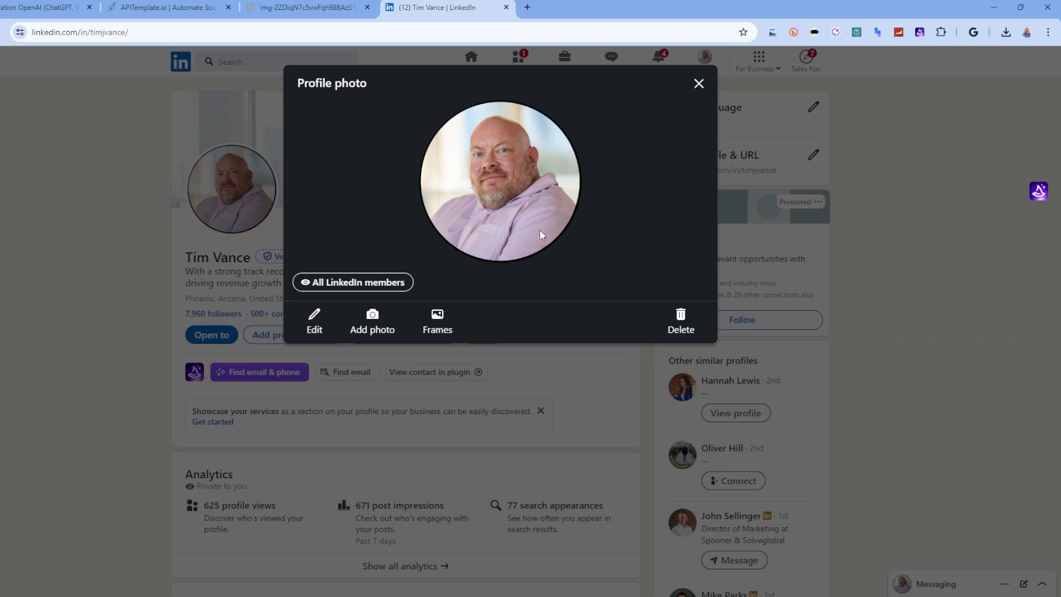
{"action": "left_click", "coordinate": [40, 12]}
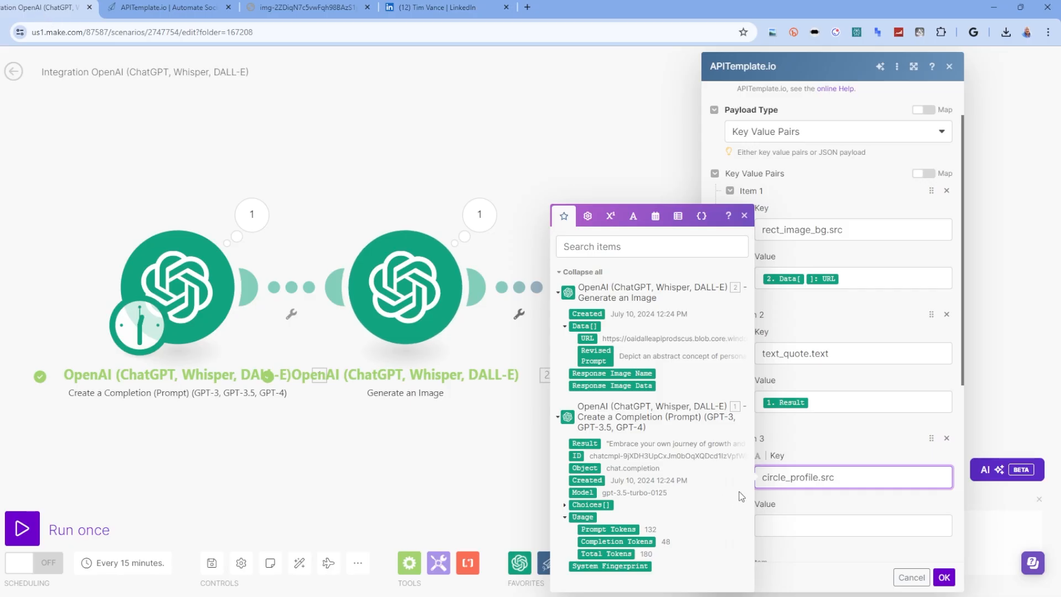
{"action": "left_click", "coordinate": [793, 521]}
{"action": "key", "text": "ctrl+v"}
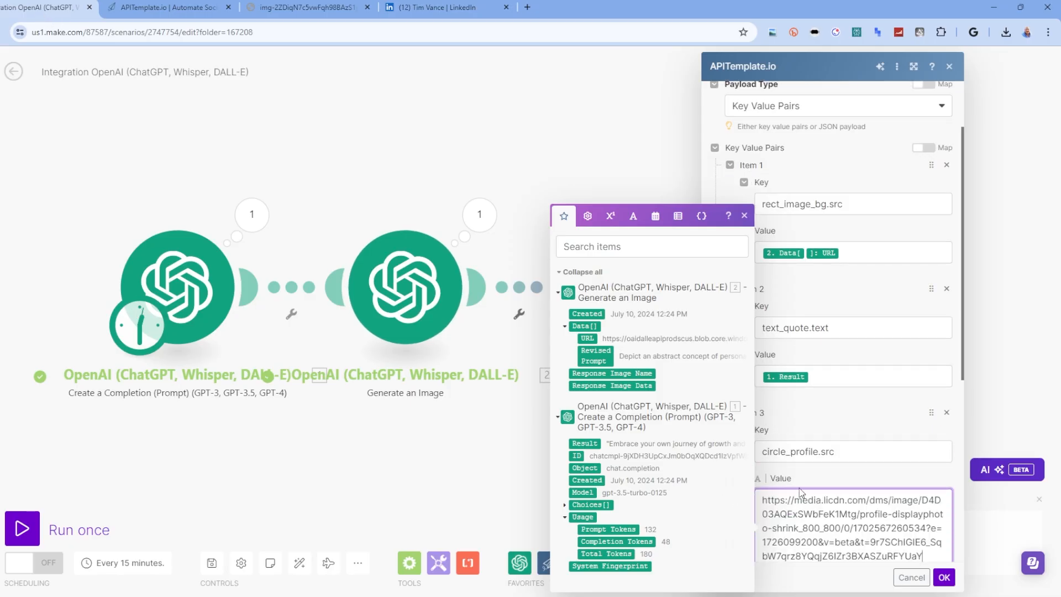
{"action": "scroll", "coordinate": [802, 486], "scroll_direction": "down", "scroll_amount": 3}
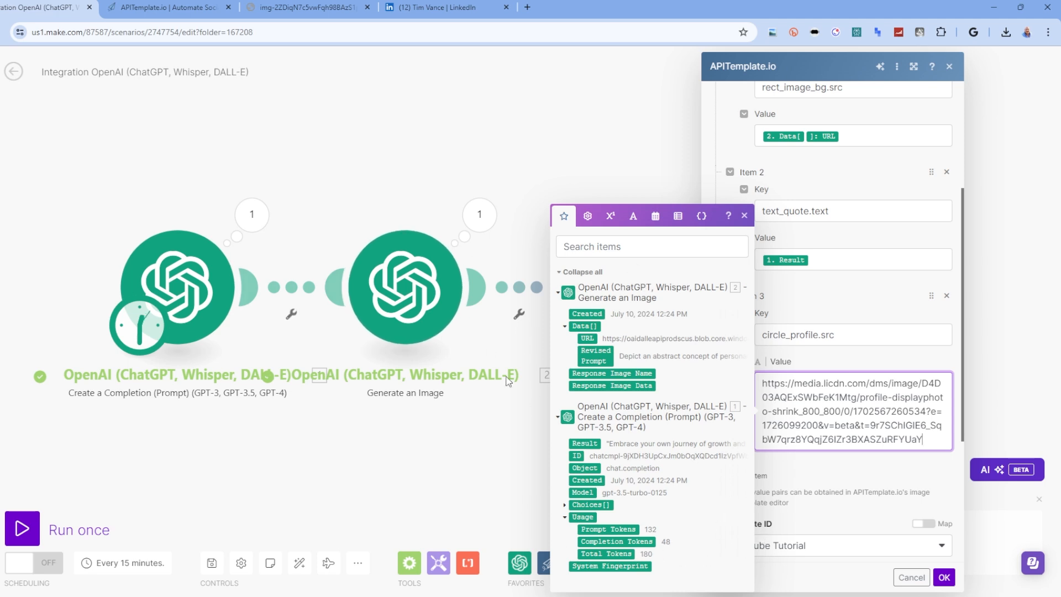
{"action": "left_click", "coordinate": [810, 472]}
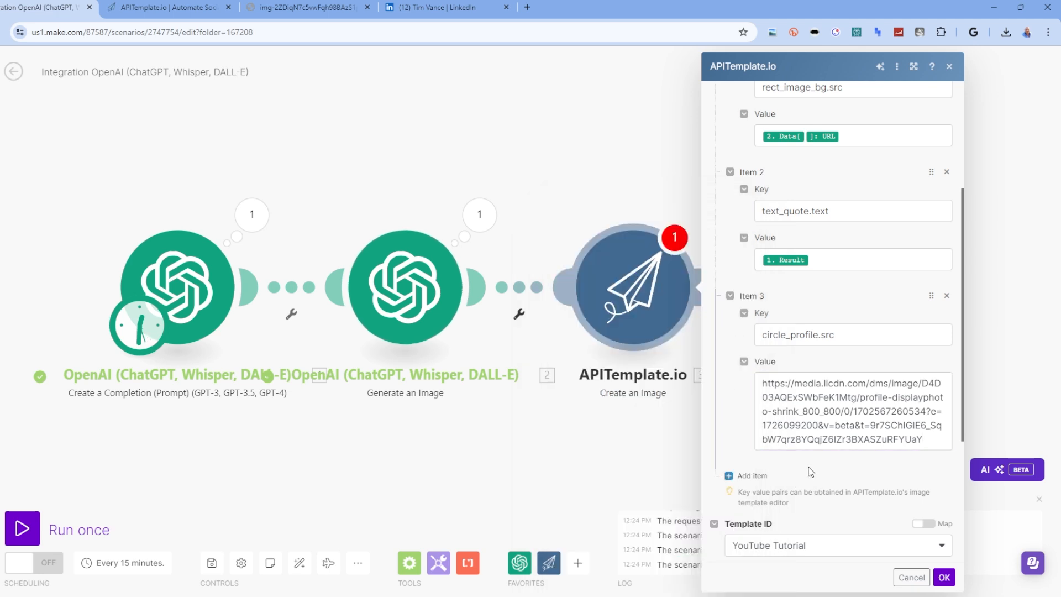
Step: Add a fourth key-value pair with the text_name.text property copied from the APITemplate.io template as its key
{"action": "left_click", "coordinate": [747, 476]}
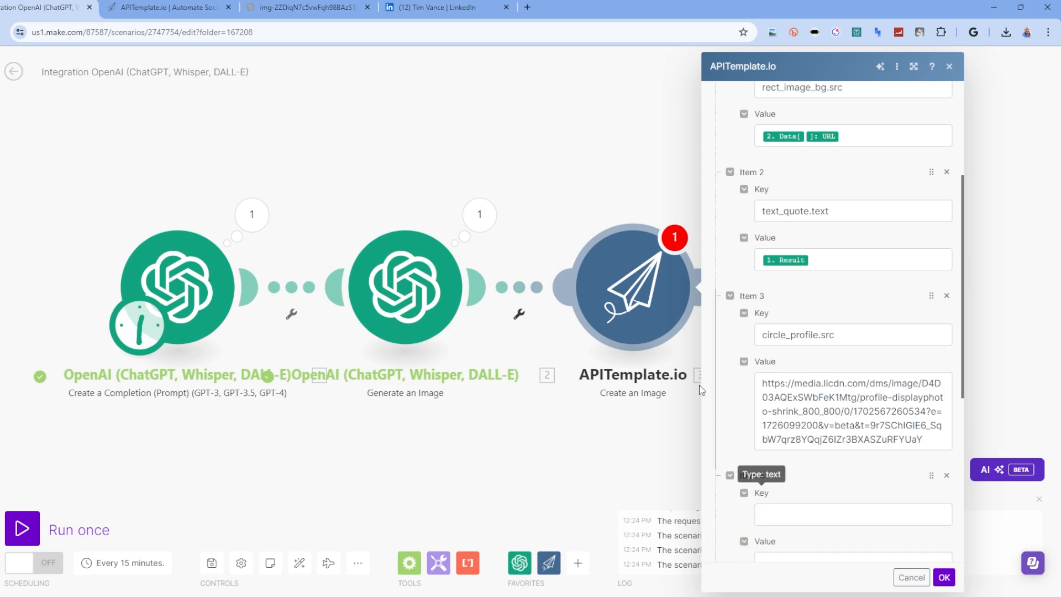
{"action": "left_click", "coordinate": [181, 11]}
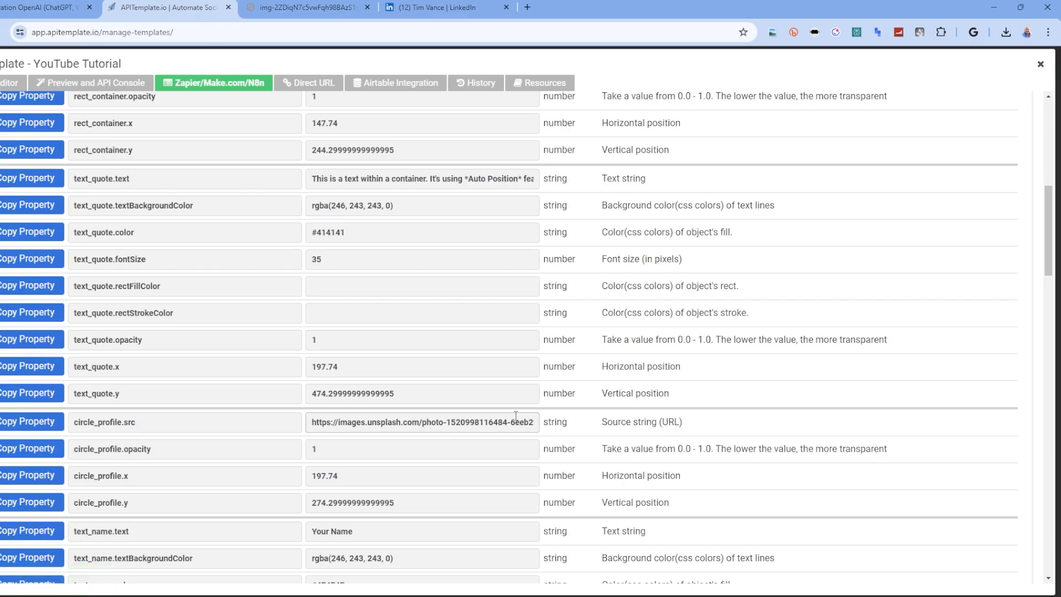
{"action": "scroll", "coordinate": [484, 402], "scroll_direction": "down", "scroll_amount": 5}
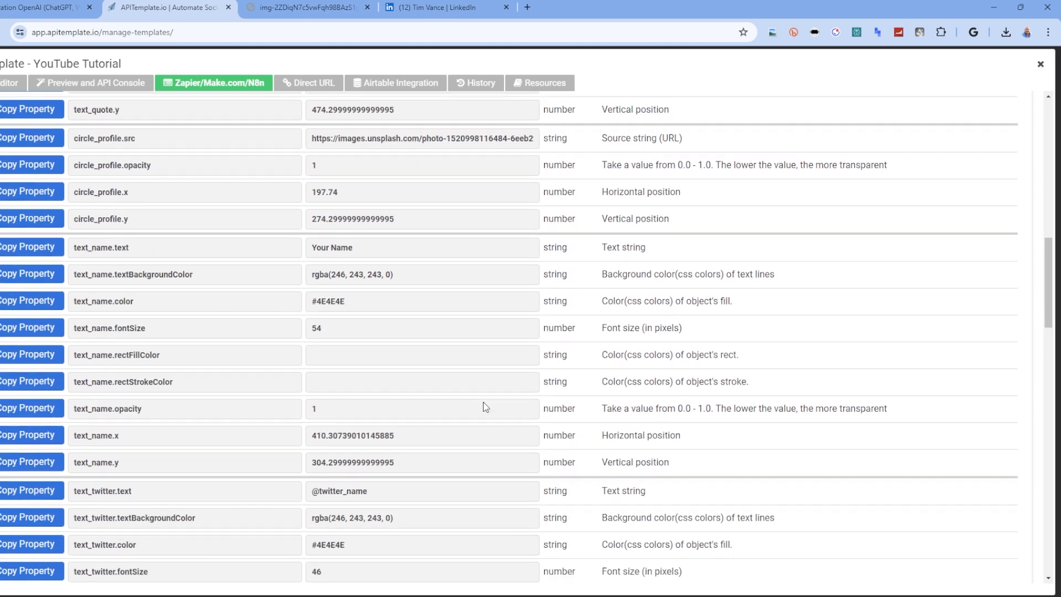
{"action": "left_click", "coordinate": [22, 238]}
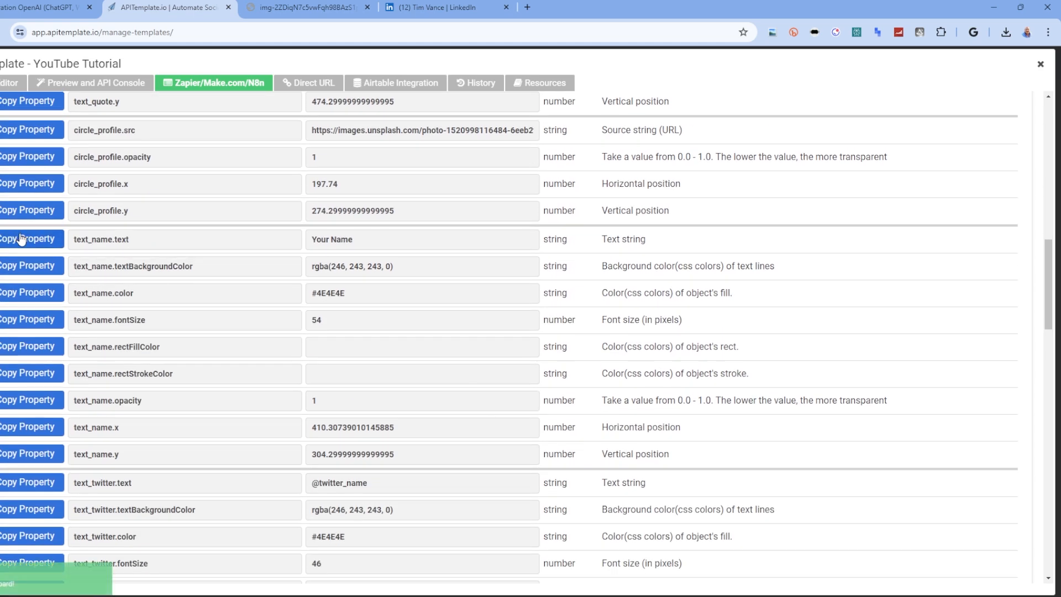
{"action": "left_click", "coordinate": [5, 7]}
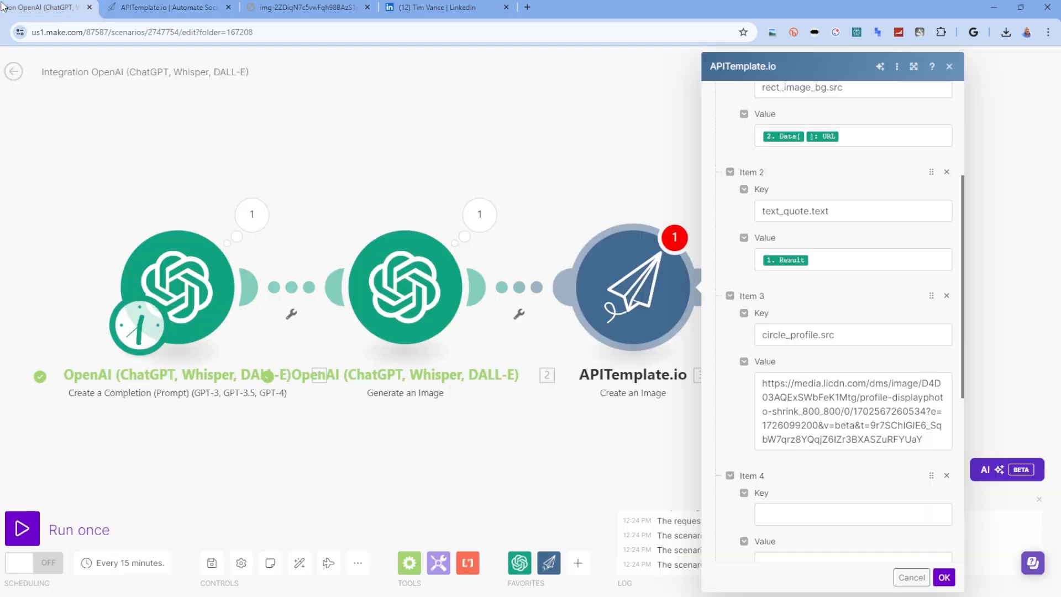
{"action": "left_click", "coordinate": [800, 506]}
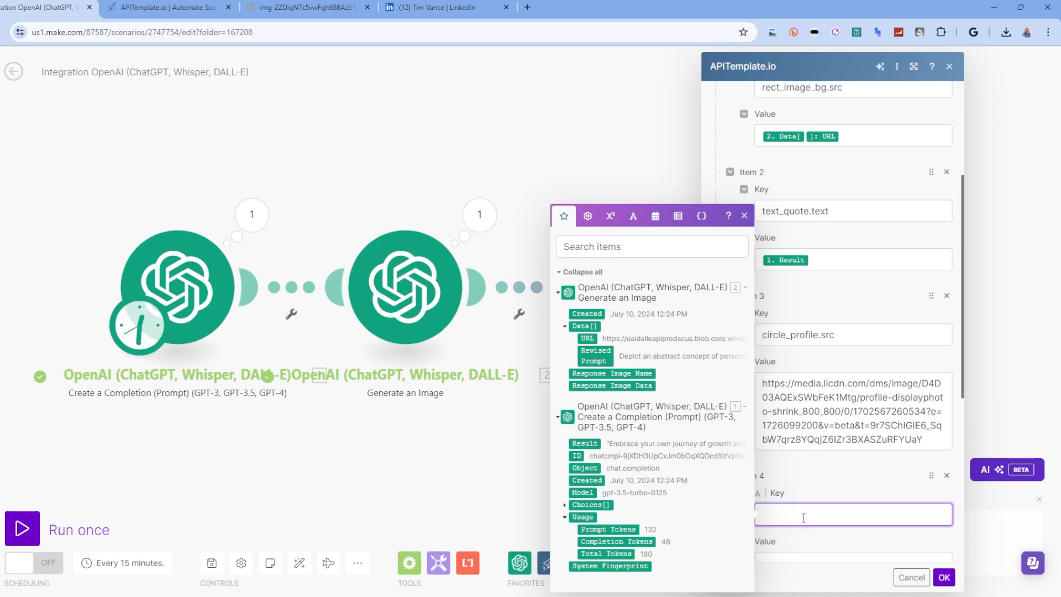
{"action": "key", "text": "ctrl+v"}
Step: Enter the profile owner's full name as the value of the text_name.text pair
{"action": "scroll", "coordinate": [799, 508], "scroll_direction": "down", "scroll_amount": 2}
{"action": "left_click", "coordinate": [789, 447]}
{"action": "type", "text": "T"}
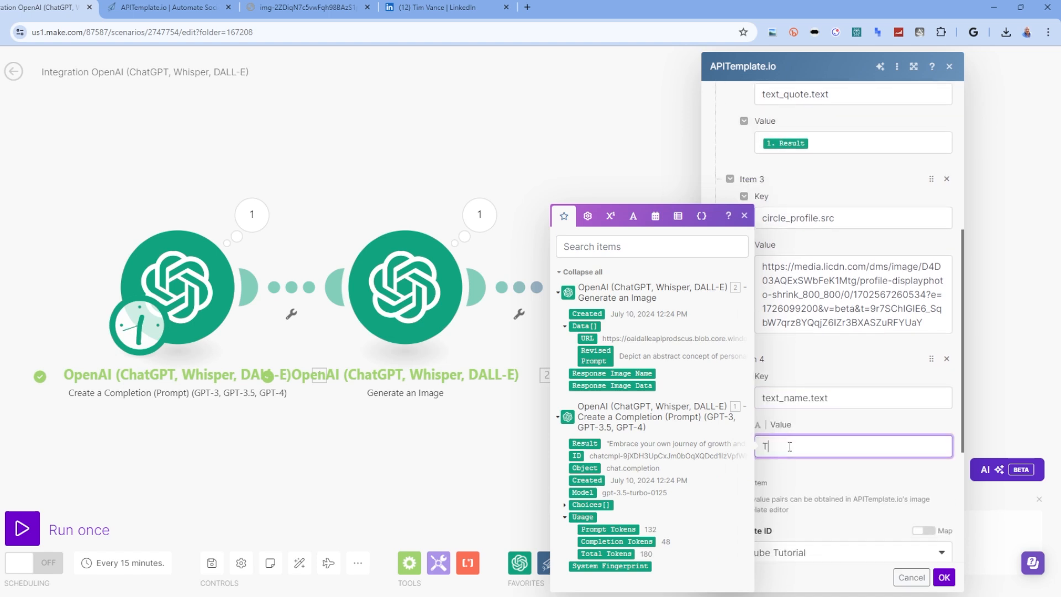
{"action": "type", "text": "im Vance"}
{"action": "left_click", "coordinate": [840, 473]}
Step: Add a fifth key-value pair with the text_twitter.text property copied from the APITemplate.io template as its key
{"action": "left_click", "coordinate": [764, 481]}
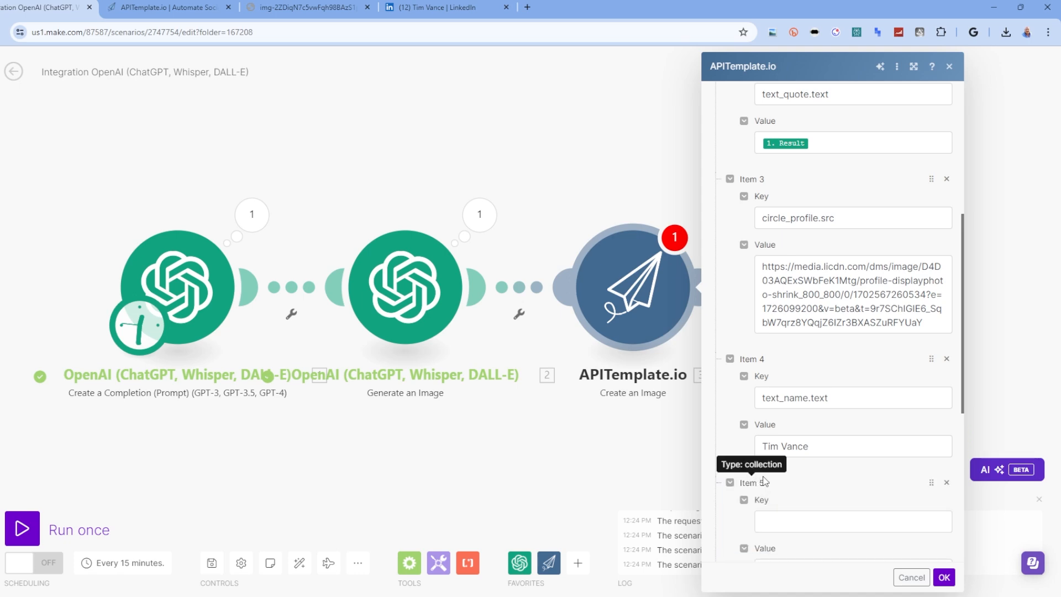
{"action": "left_click", "coordinate": [777, 514]}
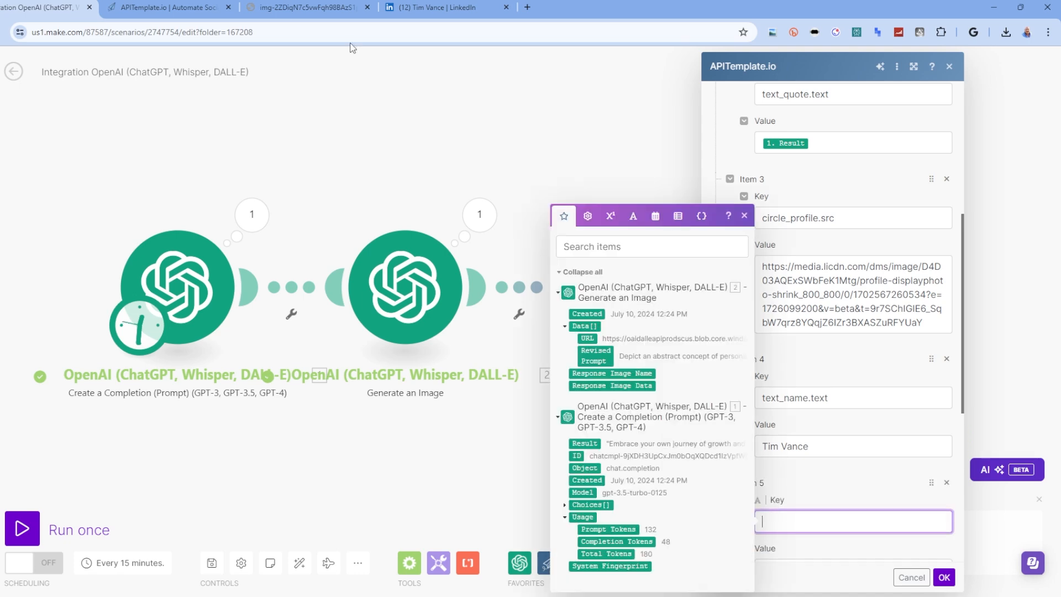
{"action": "left_click", "coordinate": [176, 12]}
{"action": "scroll", "coordinate": [118, 359], "scroll_direction": "down", "scroll_amount": 2}
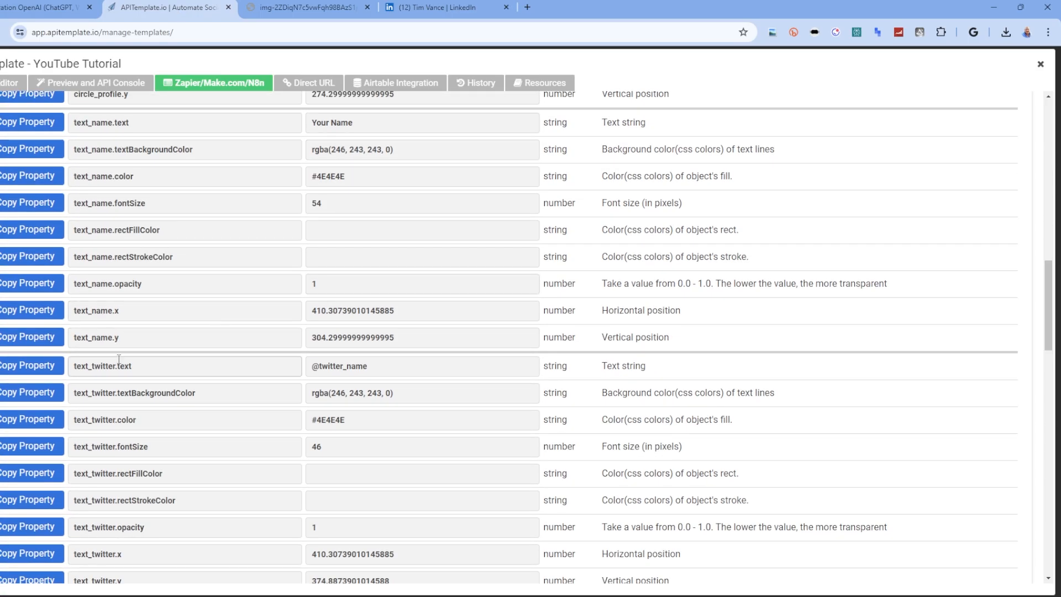
{"action": "left_click", "coordinate": [44, 7]}
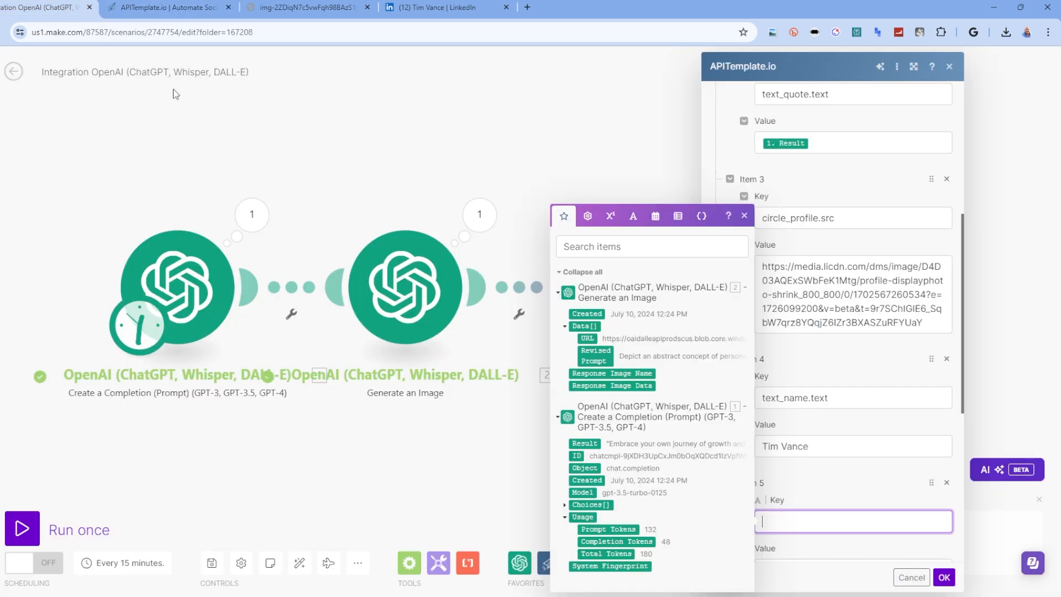
{"action": "type", "text": "text_twitter.text"}
Step: Enter the profile owner's Twitter handle as the value of the text_twitter.text pair
{"action": "scroll", "coordinate": [794, 517], "scroll_direction": "down", "scroll_amount": 3}
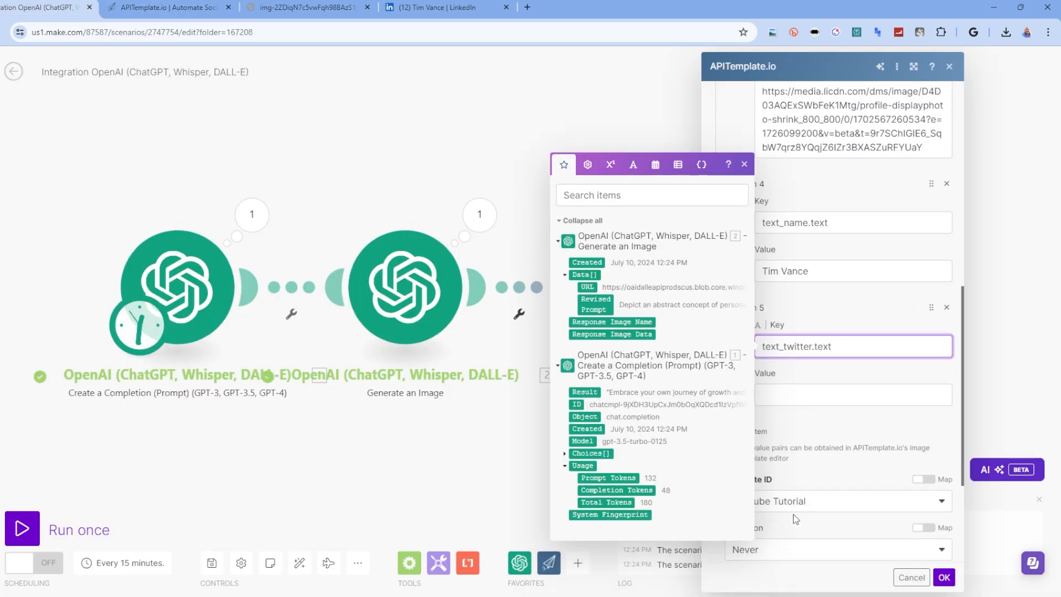
{"action": "left_click", "coordinate": [781, 395]}
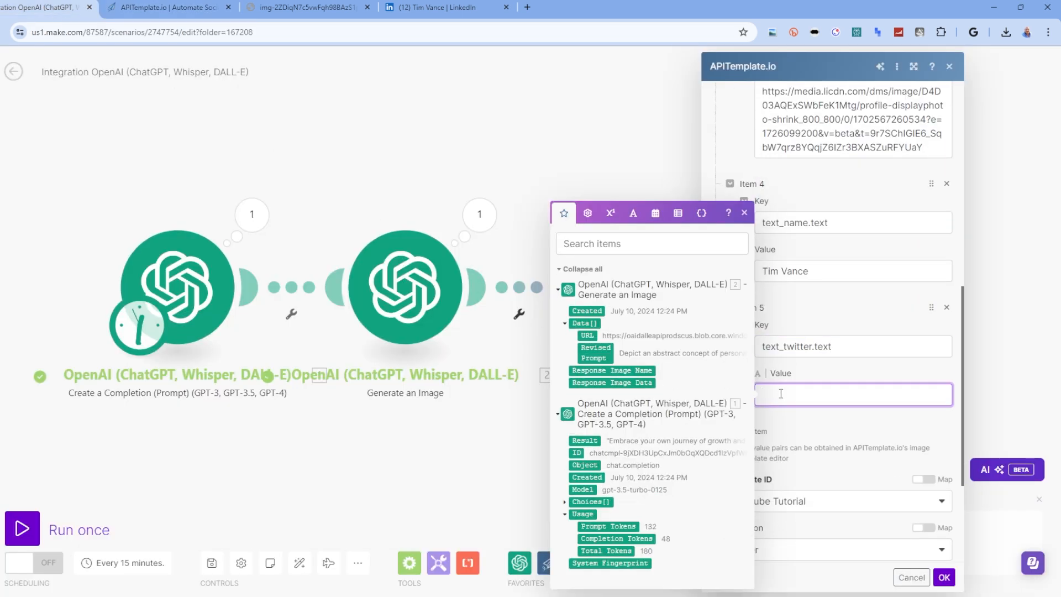
{"action": "type", "text": "tjvance42"}
{"action": "left_click", "coordinate": [818, 419]}
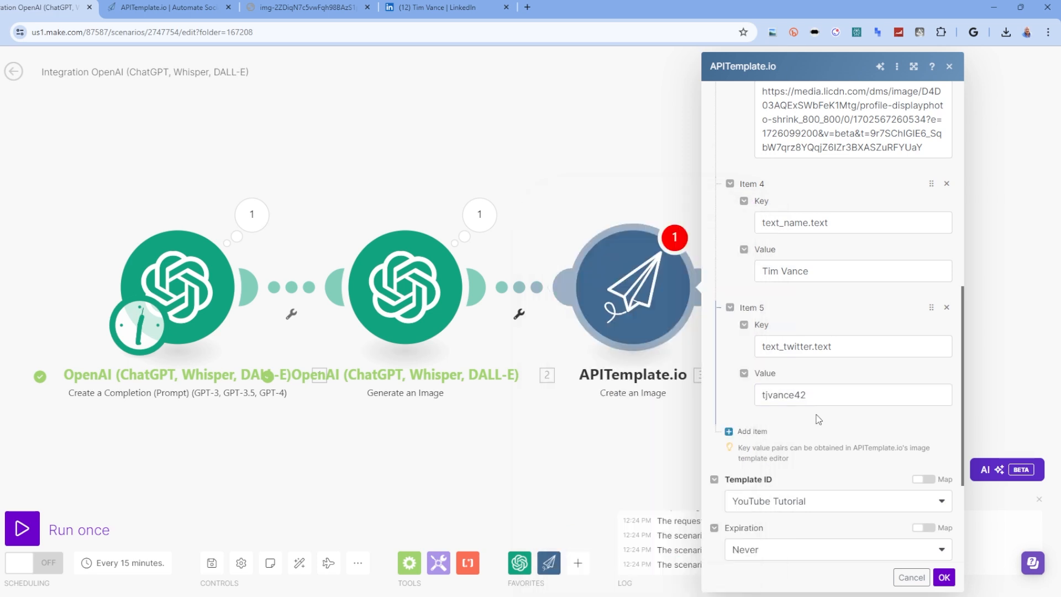
{"action": "left_click", "coordinate": [750, 431]}
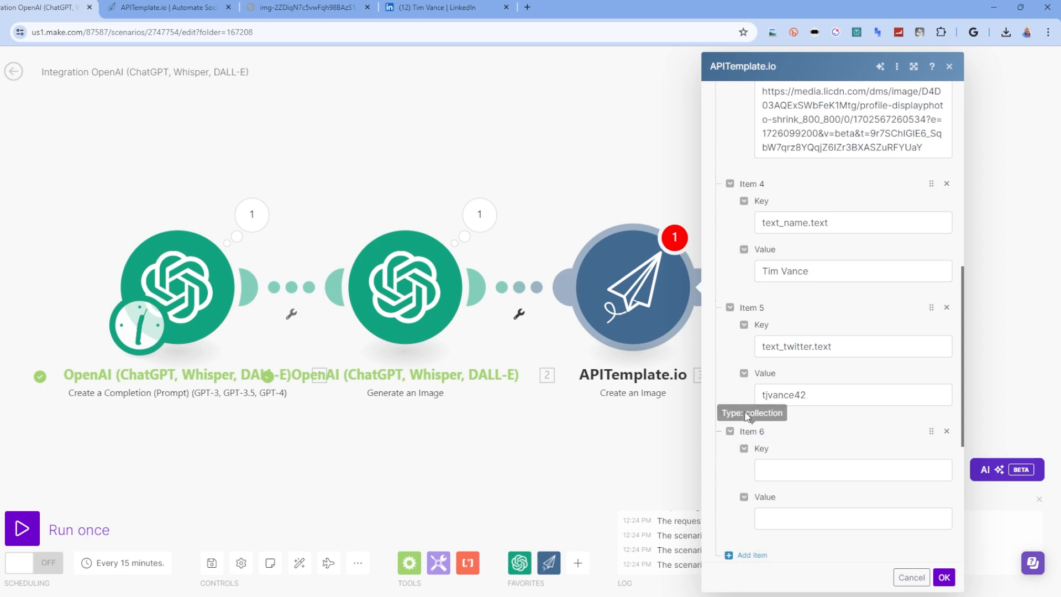
{"action": "left_click", "coordinate": [186, 8]}
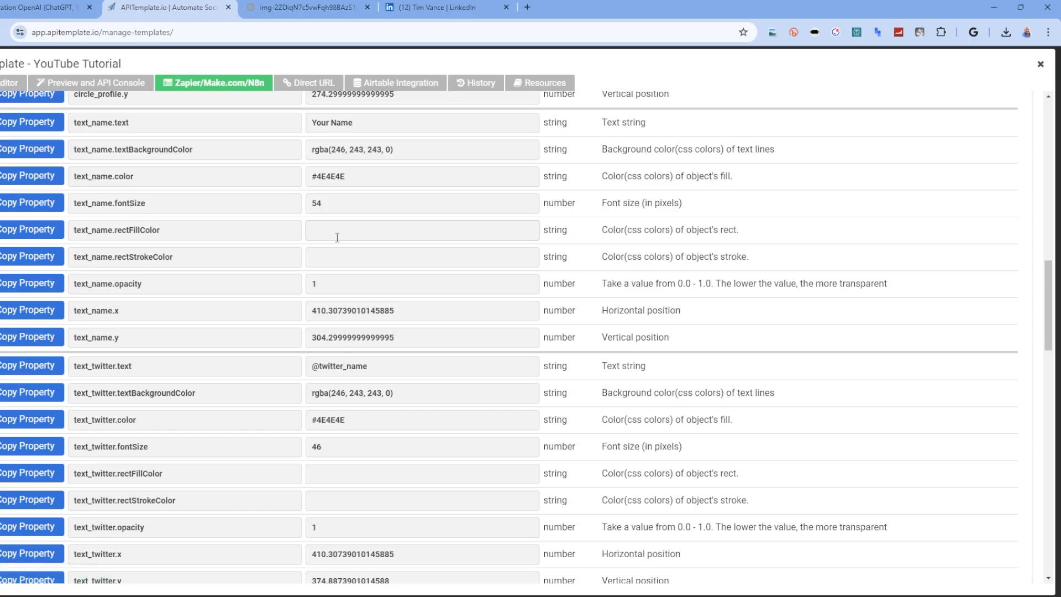
{"action": "scroll", "coordinate": [337, 238], "scroll_direction": "down", "scroll_amount": 3}
{"action": "scroll", "coordinate": [346, 254], "scroll_direction": "up", "scroll_amount": 2}
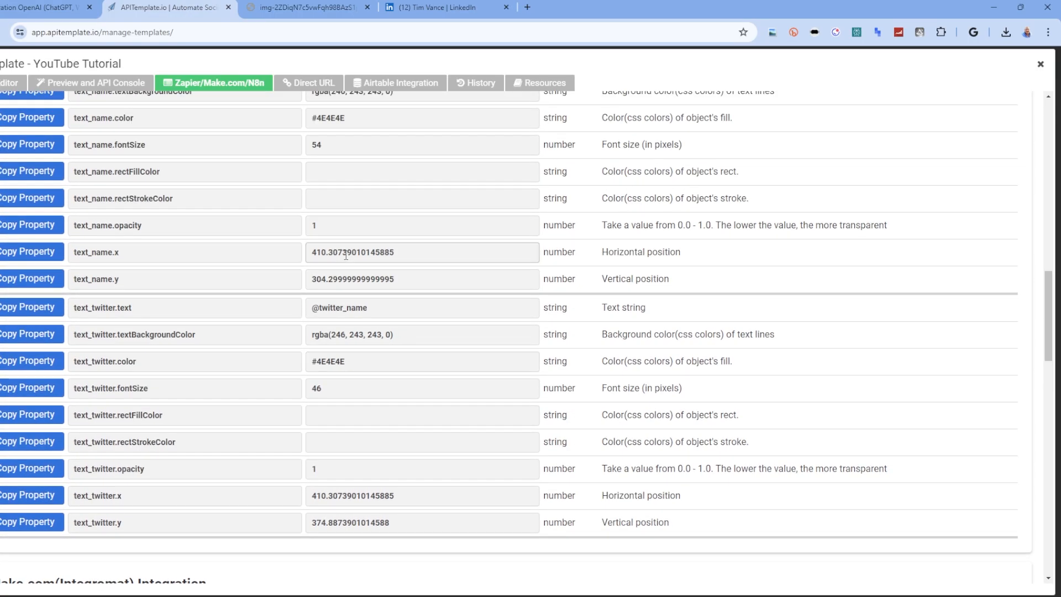
{"action": "scroll", "coordinate": [346, 255], "scroll_direction": "up", "scroll_amount": 5}
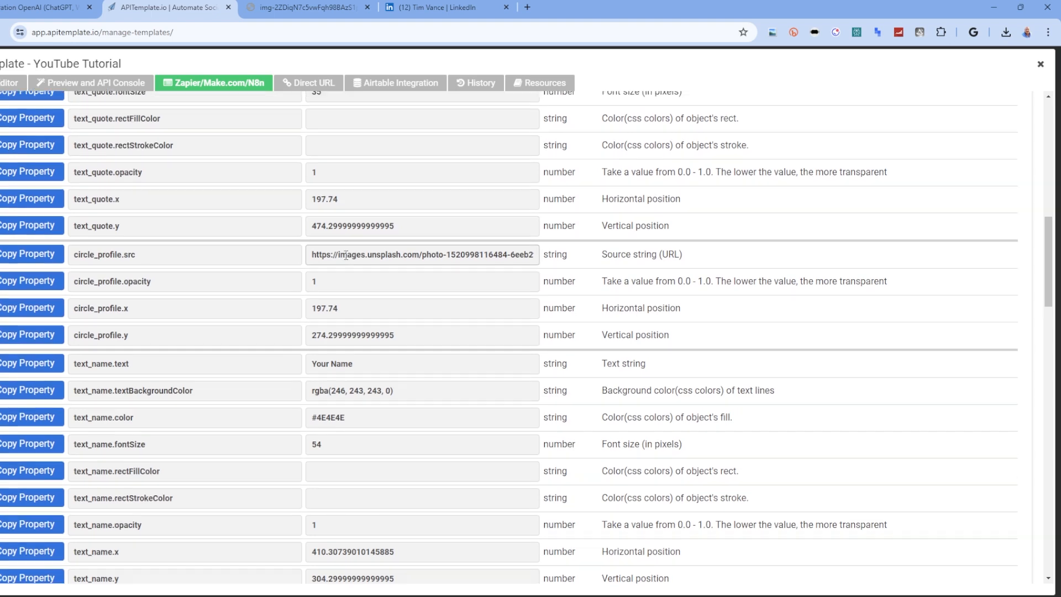
{"action": "scroll", "coordinate": [344, 255], "scroll_direction": "up", "scroll_amount": 4}
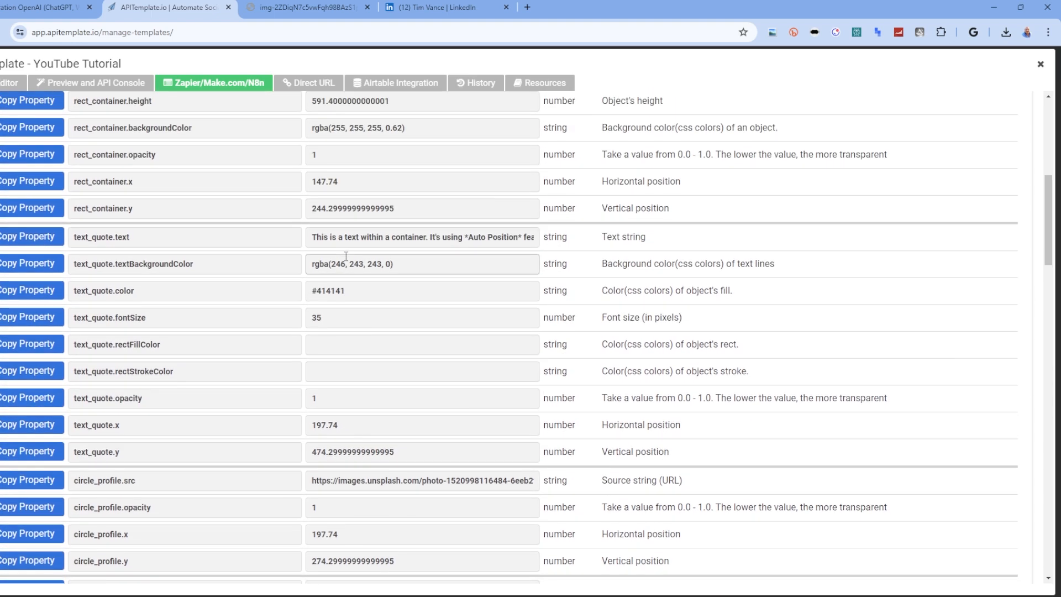
{"action": "scroll", "coordinate": [346, 256], "scroll_direction": "up", "scroll_amount": 4}
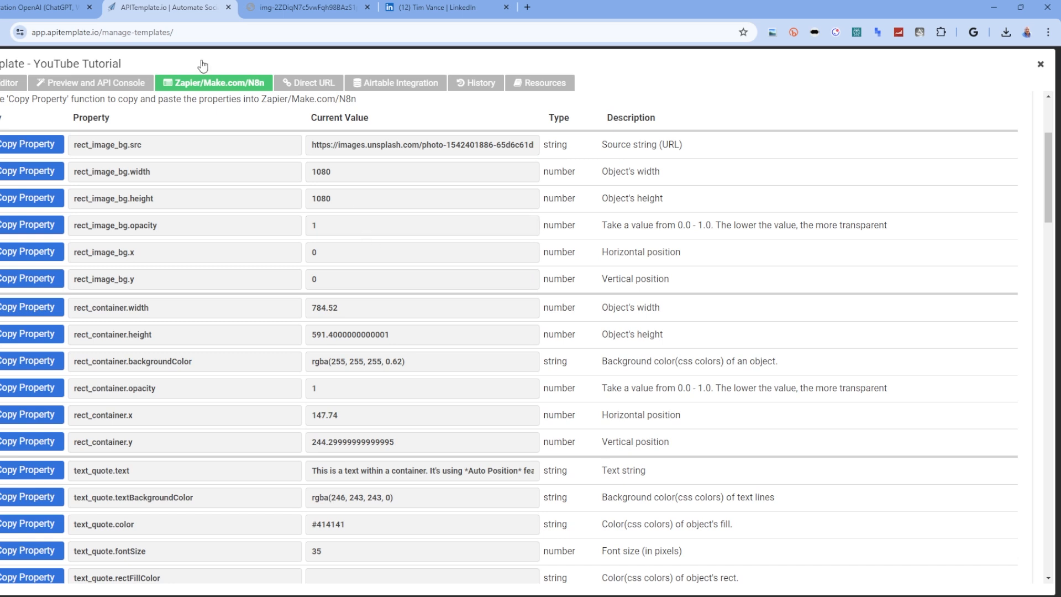
{"action": "left_click", "coordinate": [46, 11]}
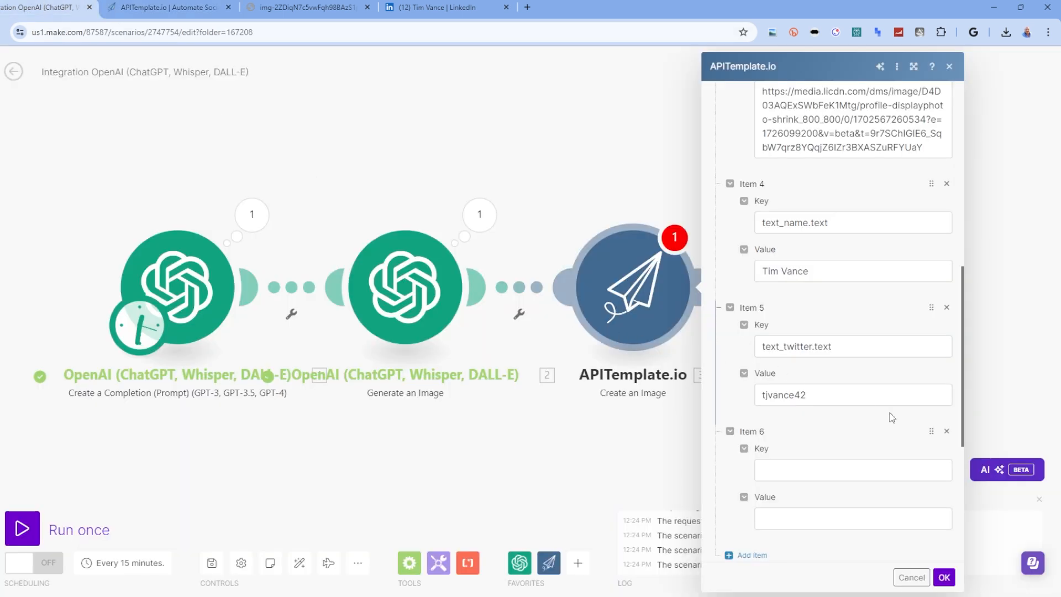
{"action": "left_click", "coordinate": [946, 431]}
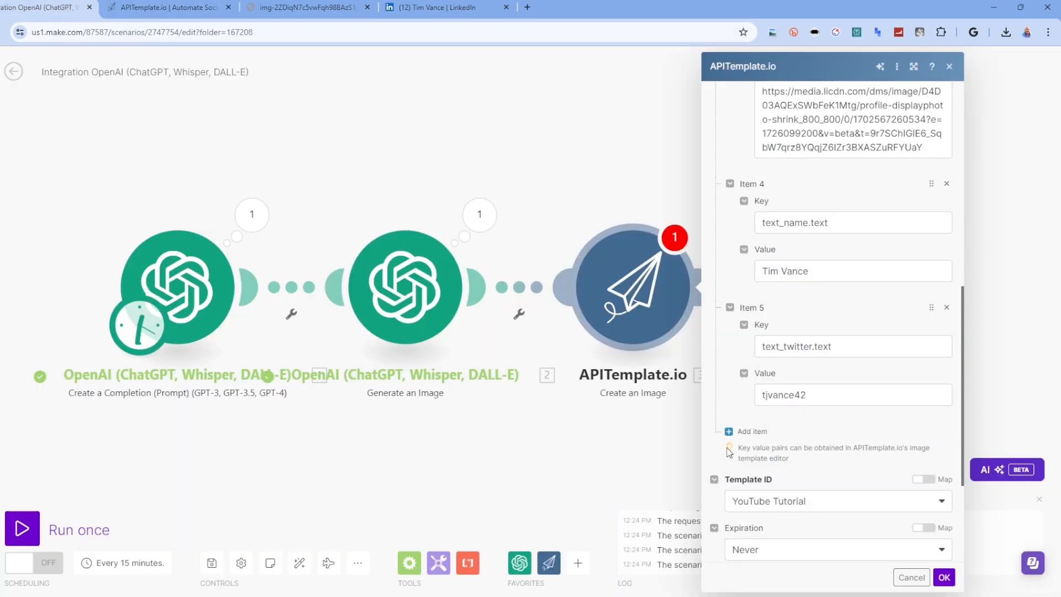
Step: Add a sixth key-value pair with the key system.delay and the value 2500, and confirm the APITemplate.io module settings
{"action": "left_click", "coordinate": [944, 577]}
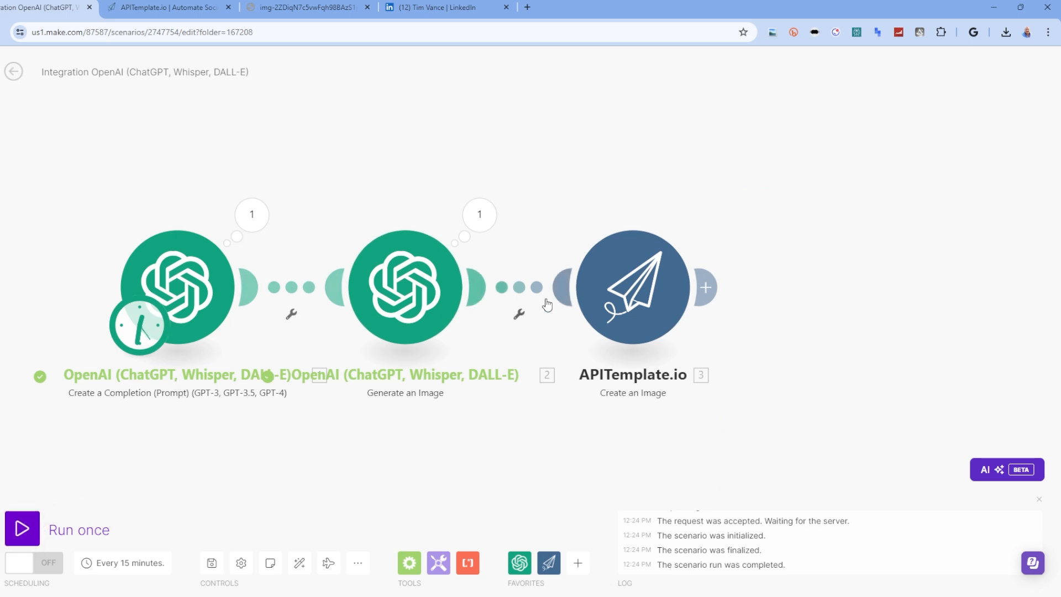
{"action": "left_click", "coordinate": [622, 271]}
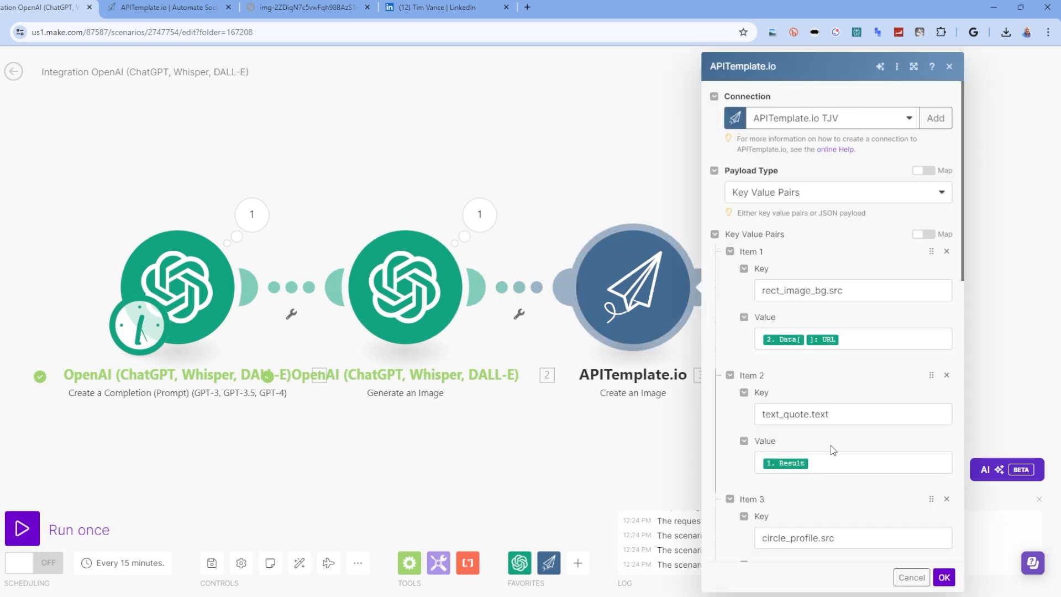
{"action": "scroll", "coordinate": [823, 448], "scroll_direction": "down", "scroll_amount": 10}
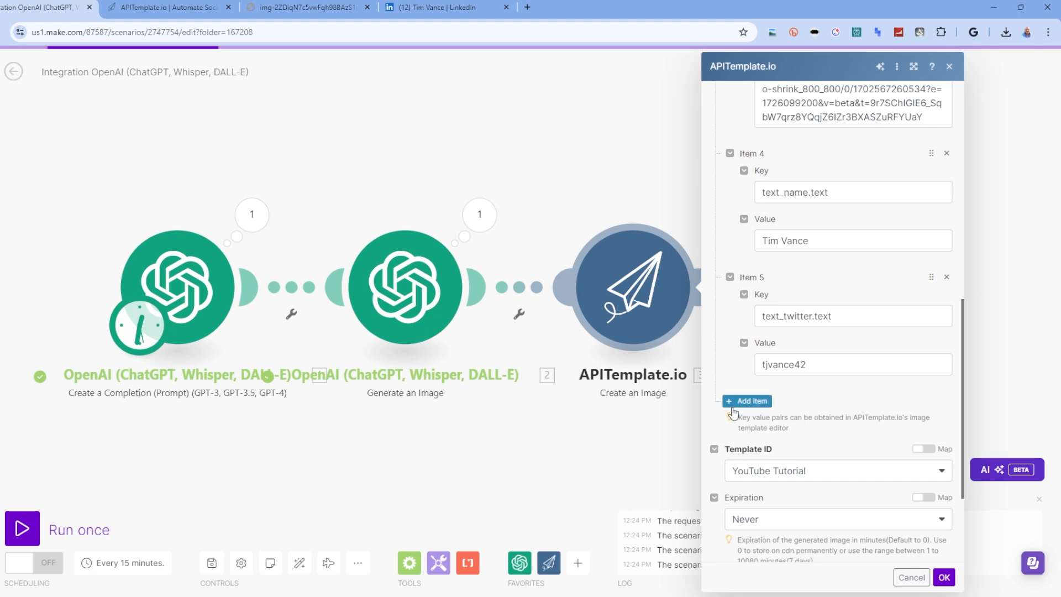
{"action": "left_click", "coordinate": [733, 412]}
{"action": "left_click", "coordinate": [786, 440]}
{"action": "type", "text": "sy"}
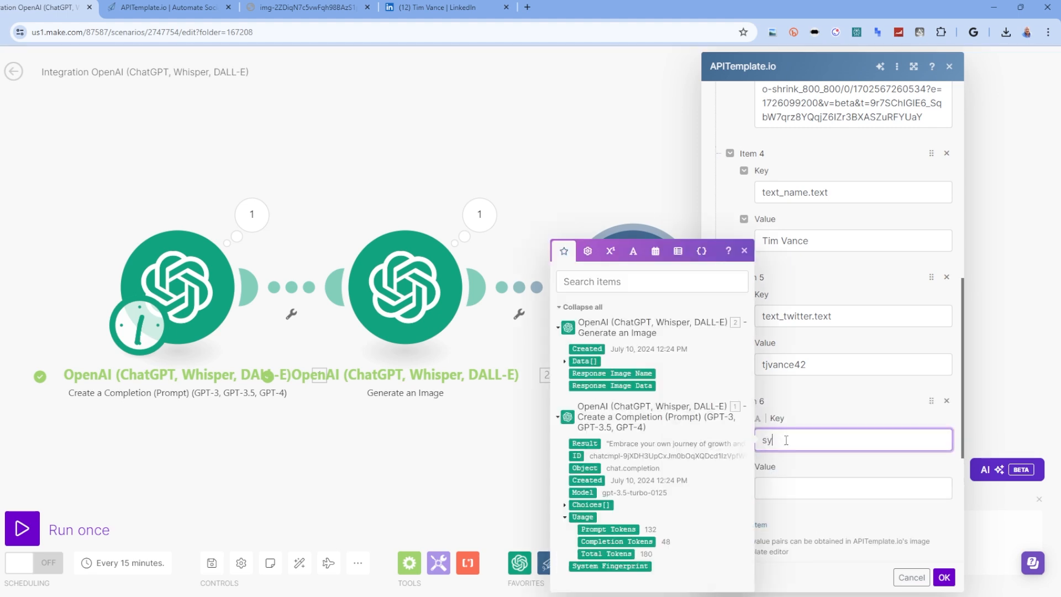
{"action": "type", "text": "stem.delay"}
{"action": "key", "text": "Tab"}
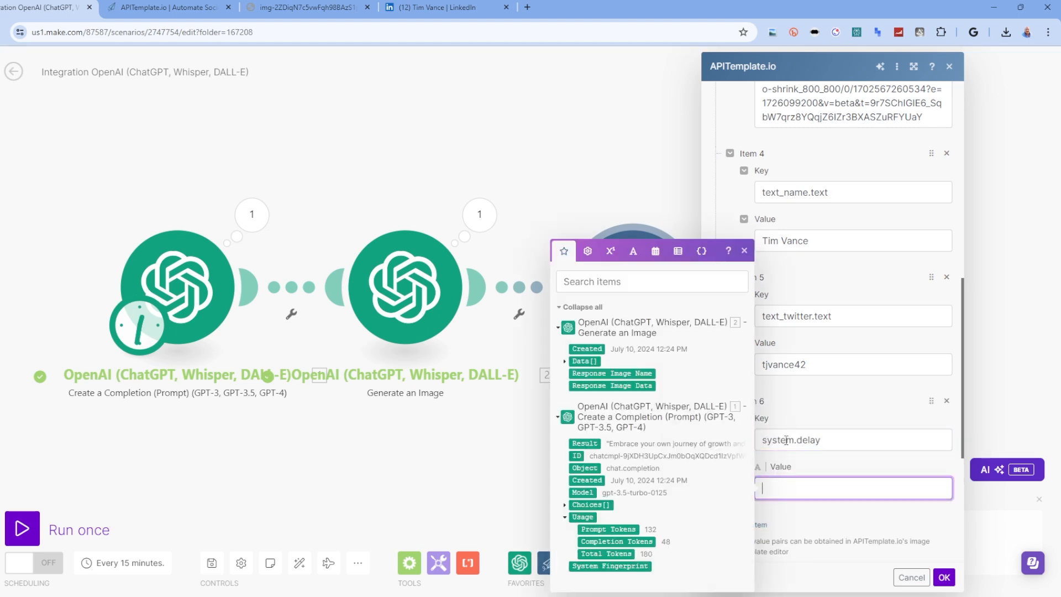
{"action": "type", "text": "2500"}
{"action": "left_click", "coordinate": [944, 577]}
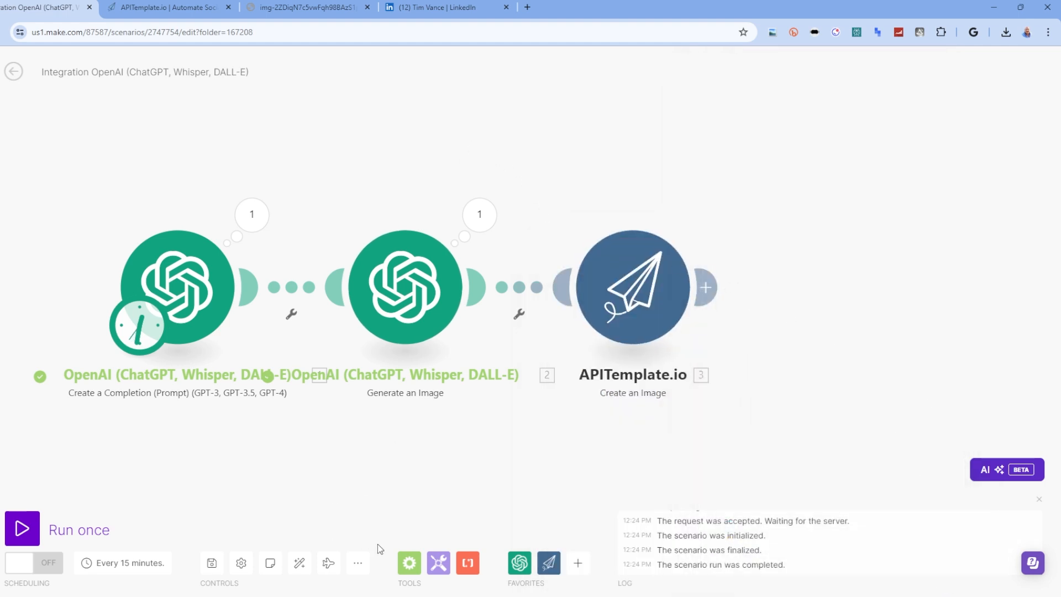
Step: Save the scenario and run it once, checking the post text output by the Create a Completion module
{"action": "left_click", "coordinate": [211, 563]}
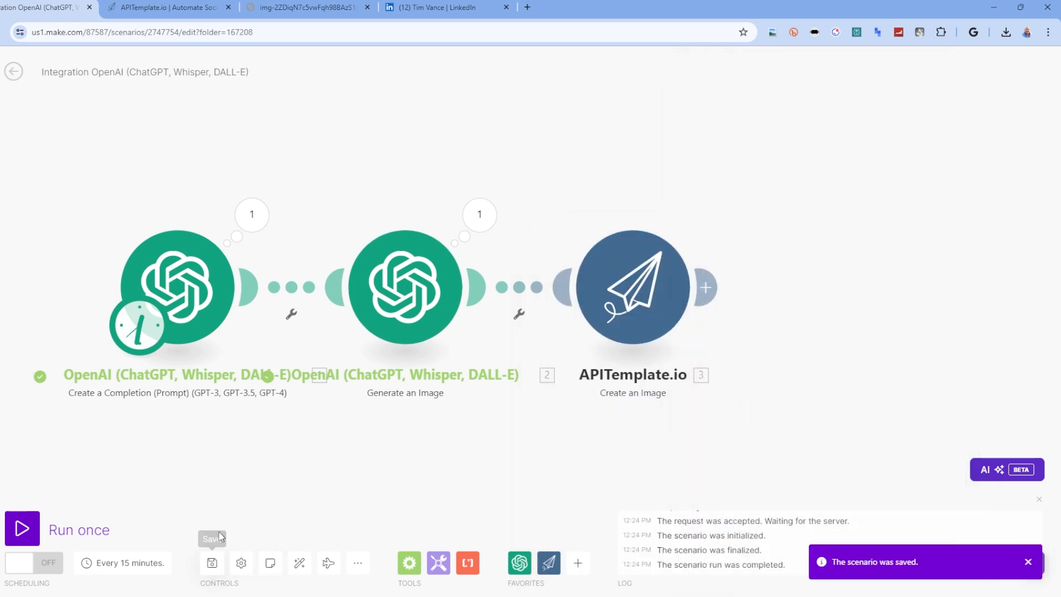
{"action": "left_click", "coordinate": [41, 540]}
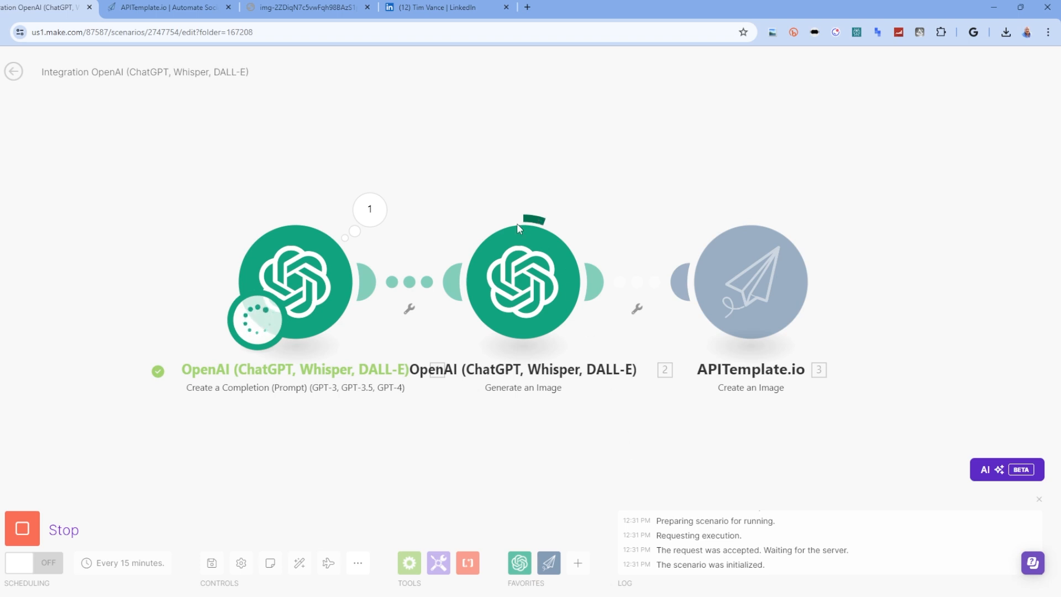
{"action": "left_click", "coordinate": [370, 209]}
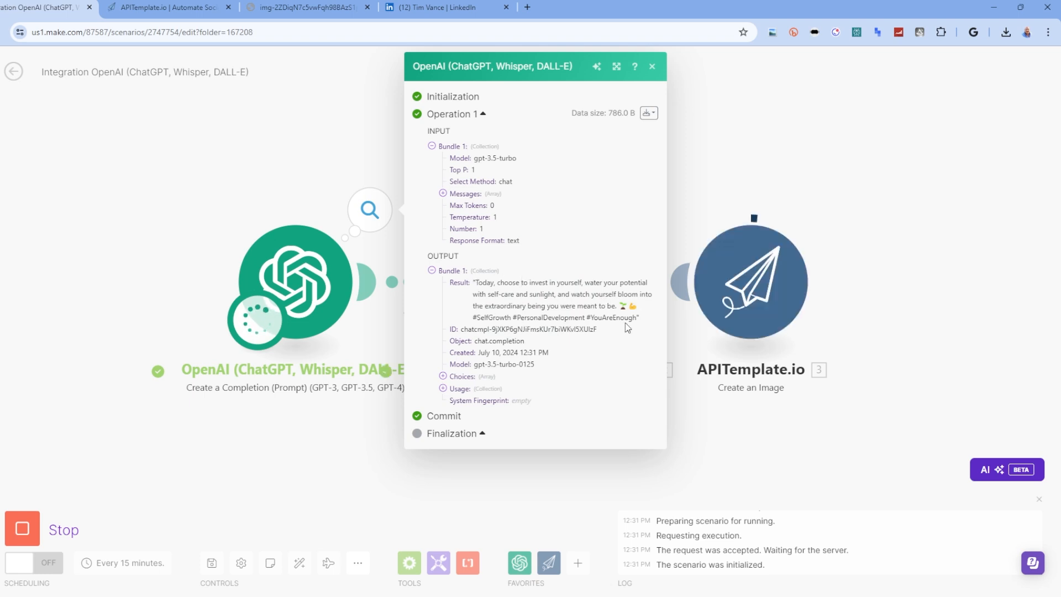
{"action": "left_click", "coordinate": [653, 66]}
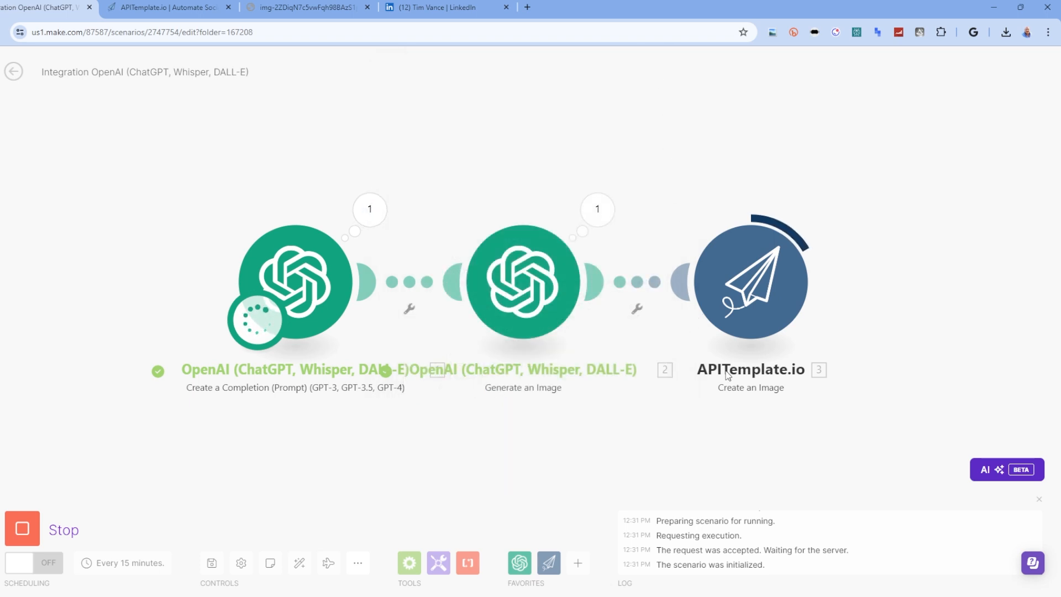
Step: Copy the Download URL PNG from the APITemplate.io module's output and load it in the browser tab holding the earlier Dall-E image
{"action": "left_click", "coordinate": [837, 209]}
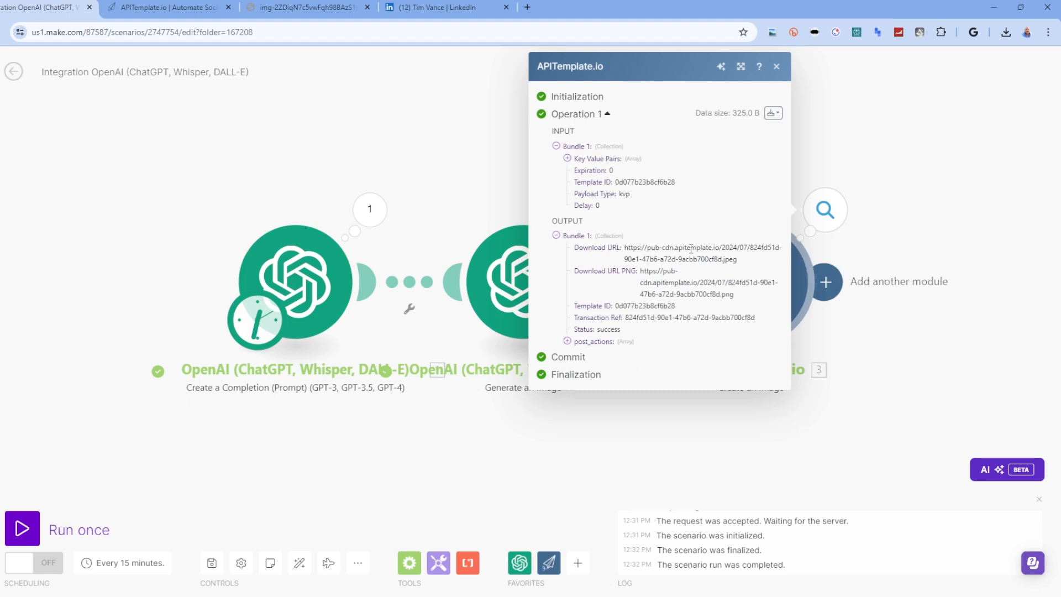
{"action": "triple_click", "coordinate": [650, 270]}
{"action": "key", "text": "ctrl+c"}
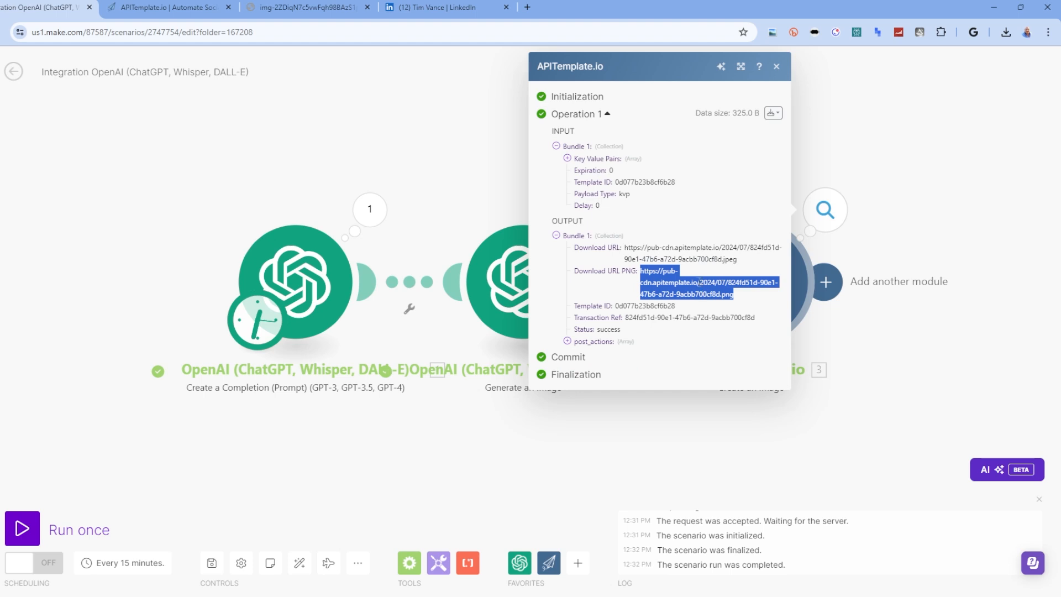
{"action": "left_click", "coordinate": [307, 7]}
{"action": "left_click", "coordinate": [317, 32]}
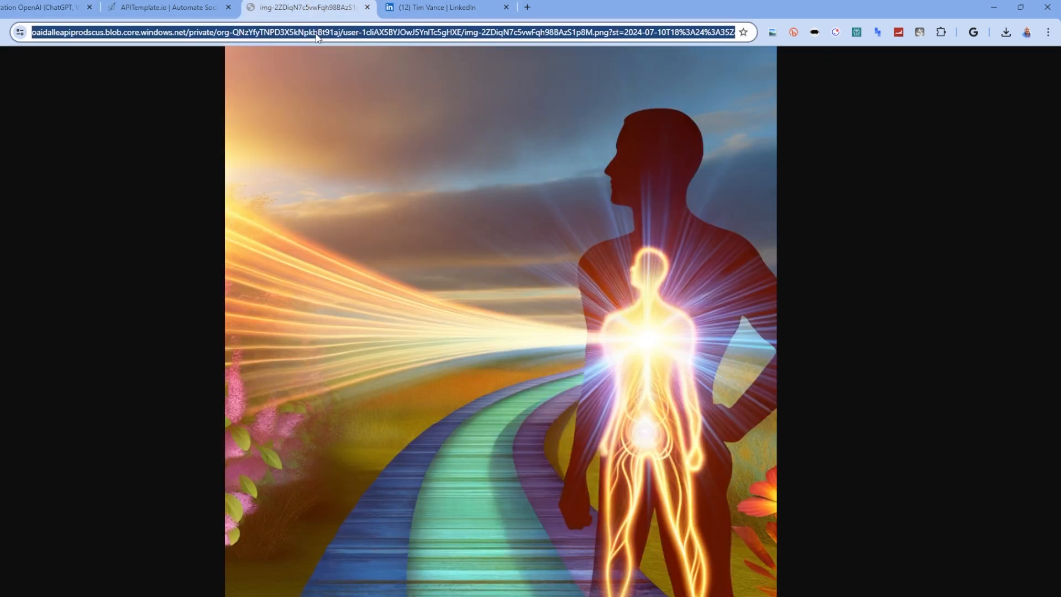
{"action": "key", "text": "ctrl+v"}
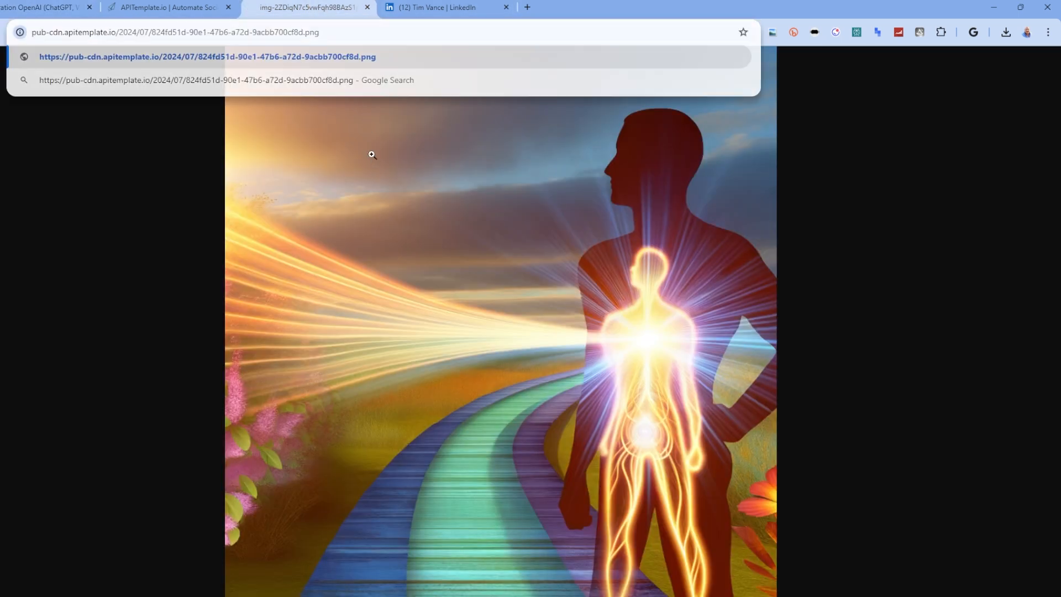
{"action": "key", "text": "Return"}
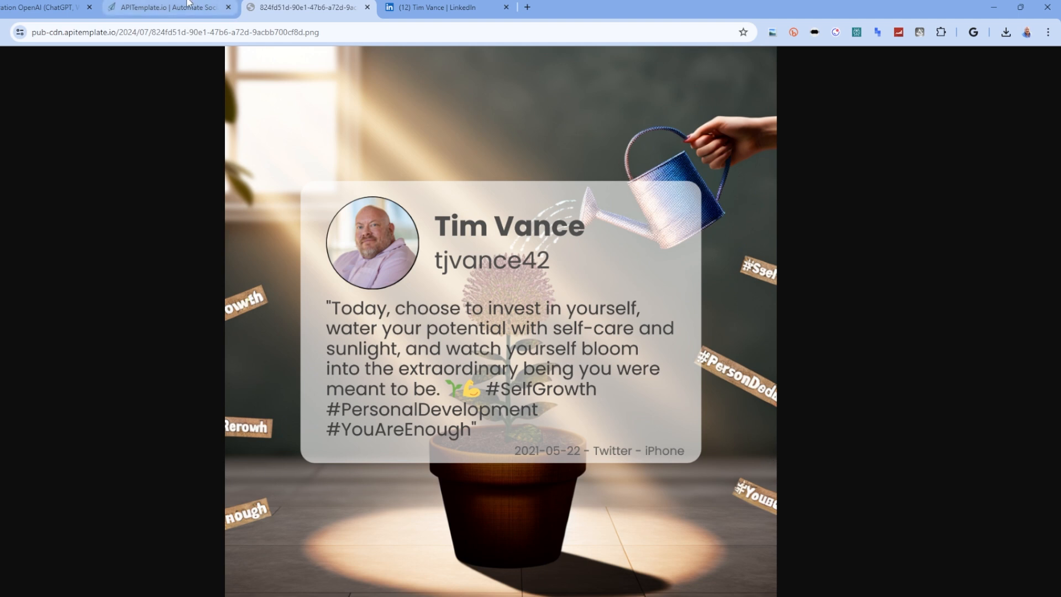
Step: Open the latest run's output of the Generate an Image module in Make and copy the image URL from its Data array
{"action": "left_click", "coordinate": [47, 10]}
{"action": "left_click", "coordinate": [465, 180]}
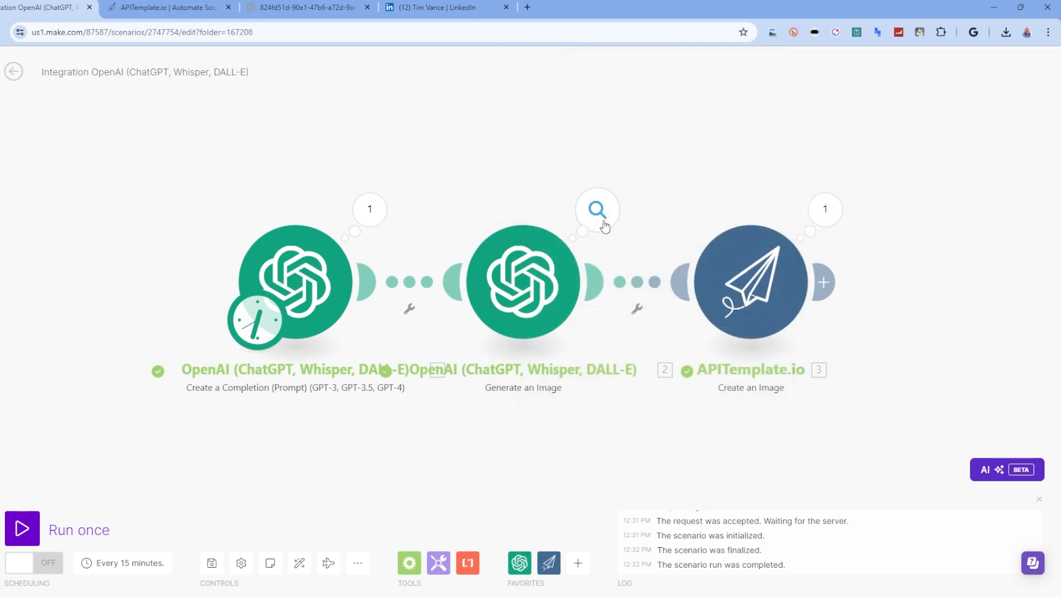
{"action": "left_click", "coordinate": [614, 226]}
{"action": "left_click", "coordinate": [670, 329]}
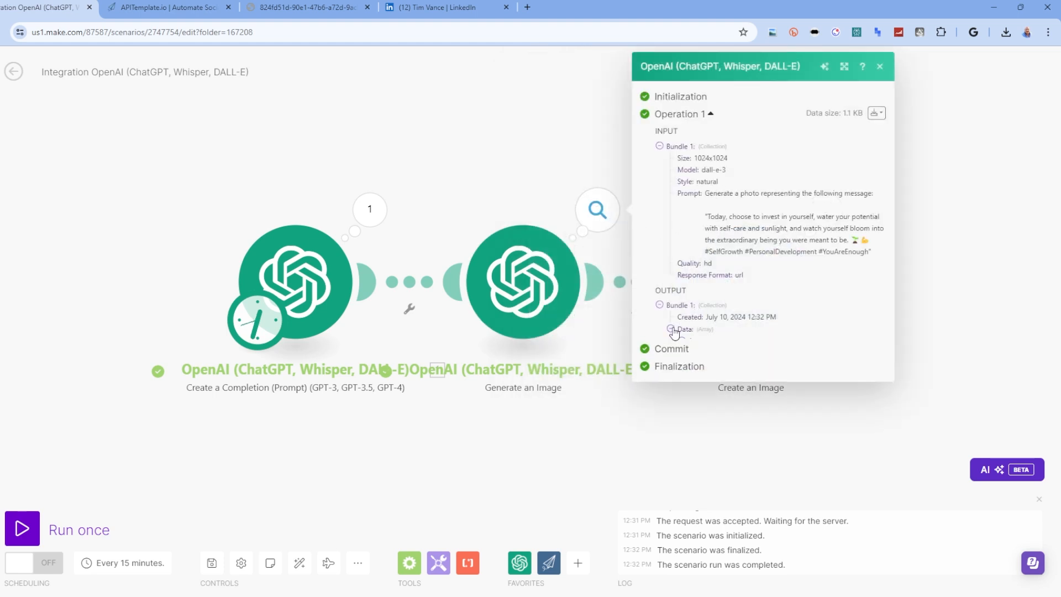
{"action": "left_click", "coordinate": [683, 342]}
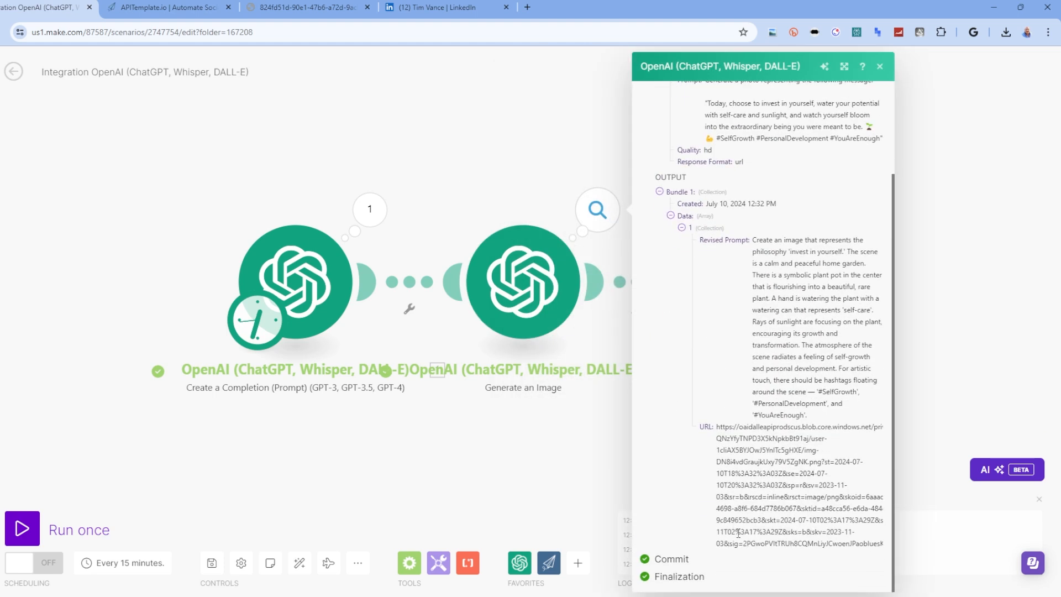
{"action": "scroll", "coordinate": [745, 553], "scroll_direction": "down", "scroll_amount": 2}
{"action": "double_click", "coordinate": [724, 426]}
{"action": "triple_click", "coordinate": [726, 429]}
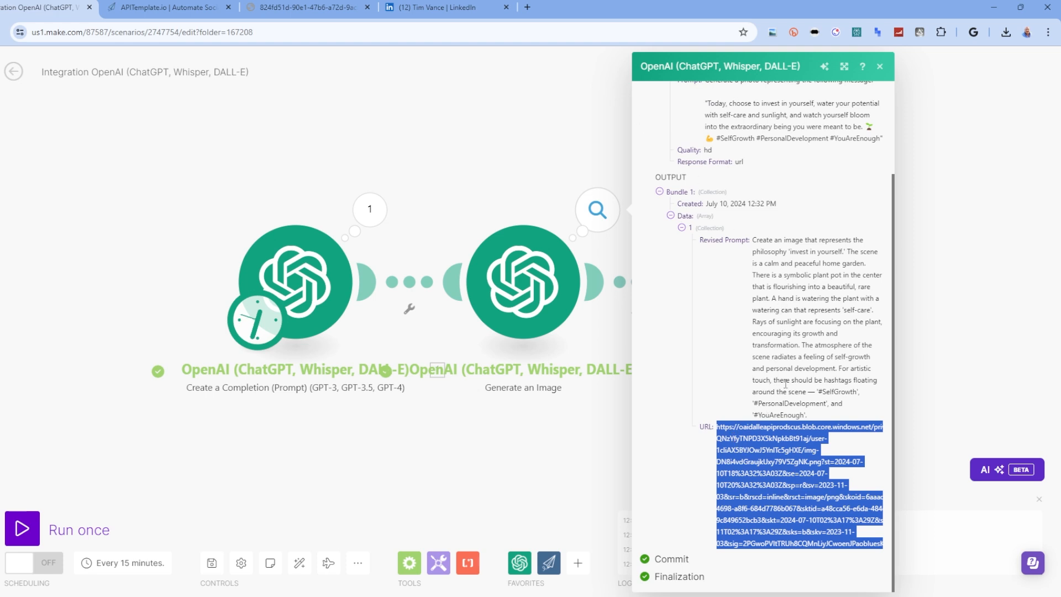
Step: Load the copied Dall-E image URL in the LinkedIn tab and compare the image with the finished APITemplate.io graphic
{"action": "left_click", "coordinate": [429, 13]}
{"action": "left_click", "coordinate": [435, 32]}
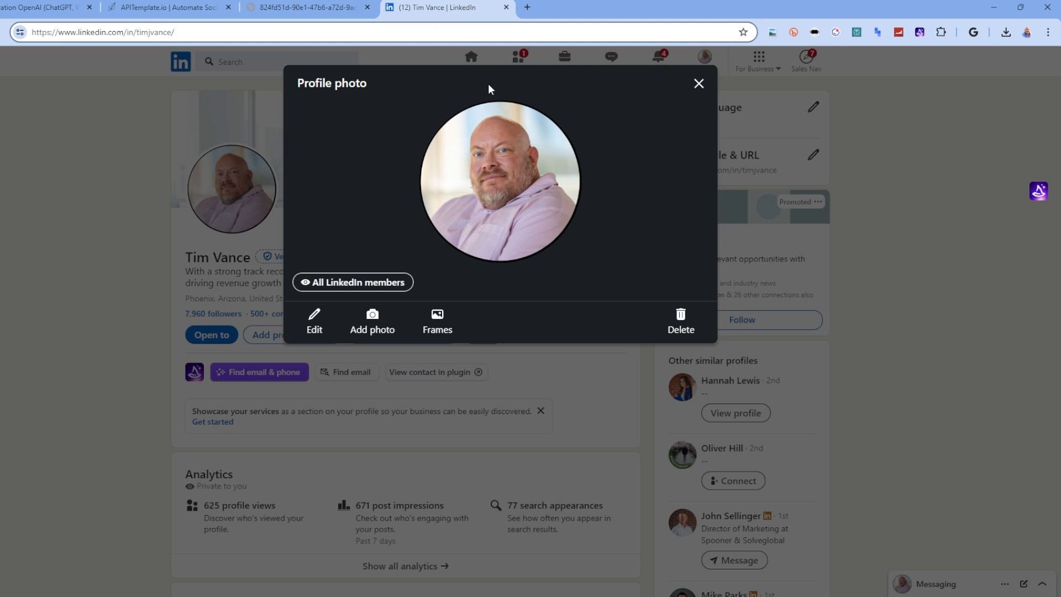
{"action": "key", "text": "ctrl+v"}
{"action": "key", "text": "Return"}
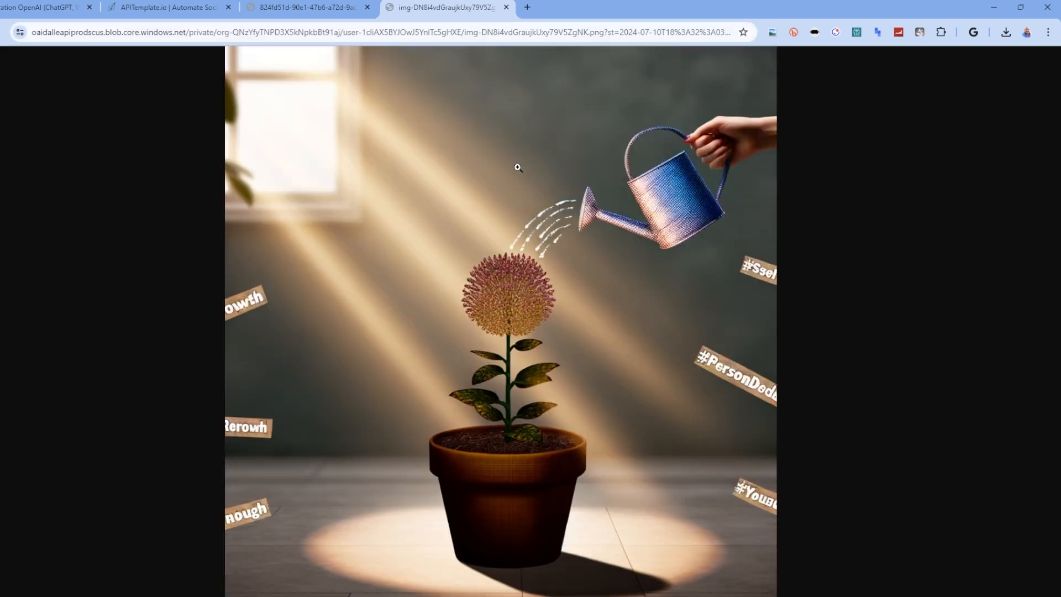
{"action": "left_click", "coordinate": [302, 11]}
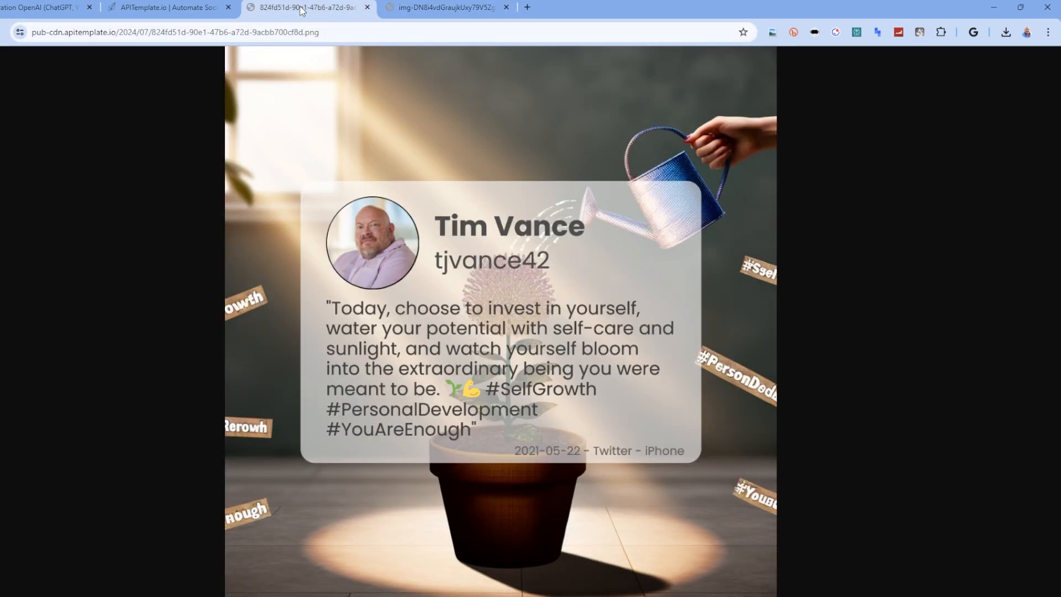
{"action": "left_click", "coordinate": [432, 9]}
{"action": "left_click", "coordinate": [350, 12]}
Step: Return to the YouTube Tutorial template's editor in APITemplate.io and save the template without its text_footer layer
{"action": "left_click", "coordinate": [171, 8]}
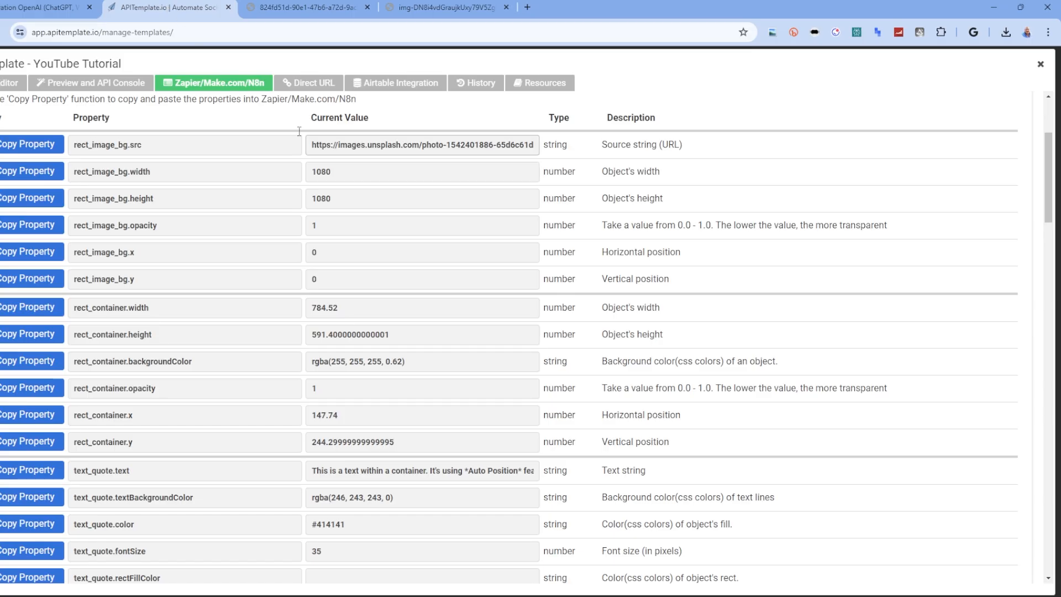
{"action": "left_click", "coordinate": [9, 84]}
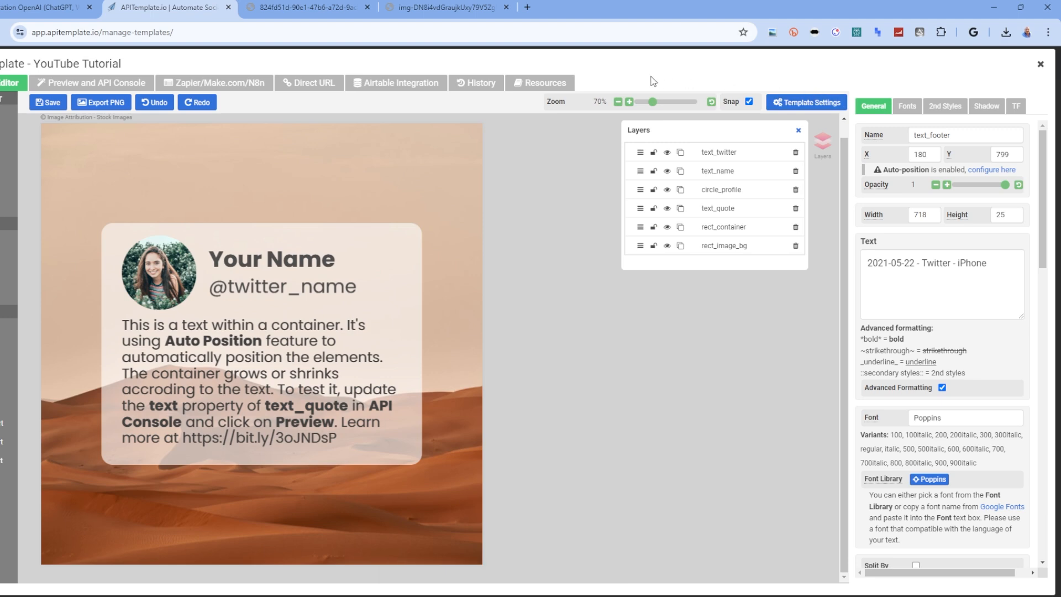
{"action": "left_click", "coordinate": [49, 105]}
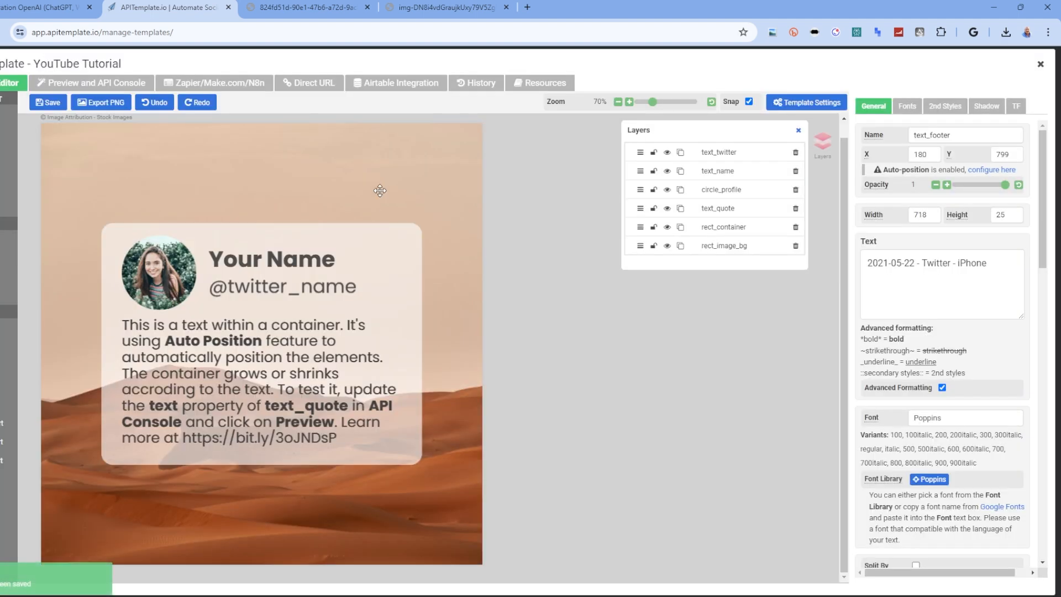
Step: Run the Make scenario once more and check the post text output by the Create a Completion module
{"action": "left_click", "coordinate": [15, 12]}
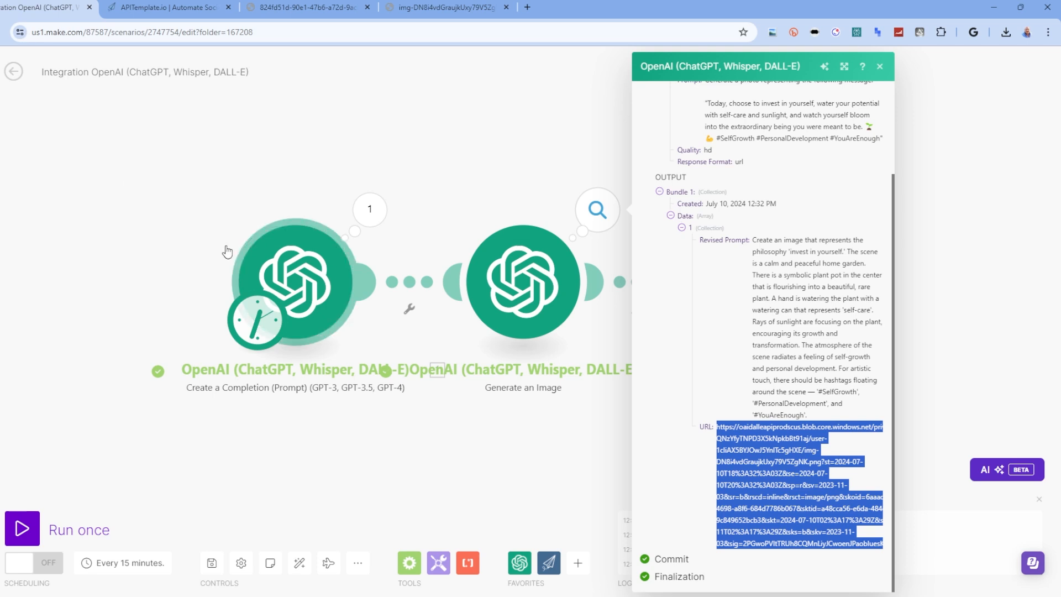
{"action": "left_click", "coordinate": [880, 66]}
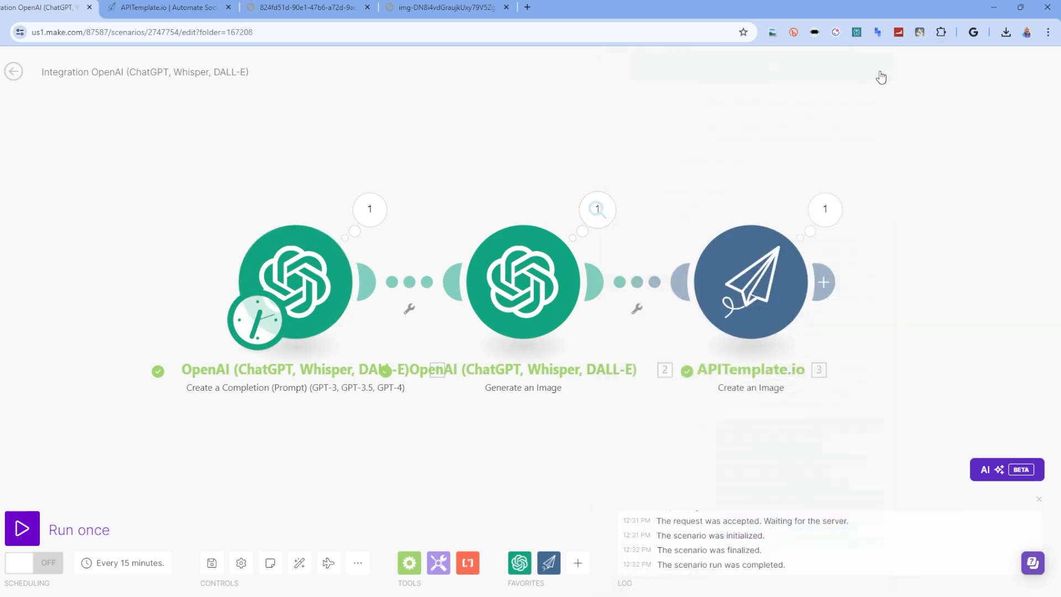
{"action": "left_click", "coordinate": [33, 528]}
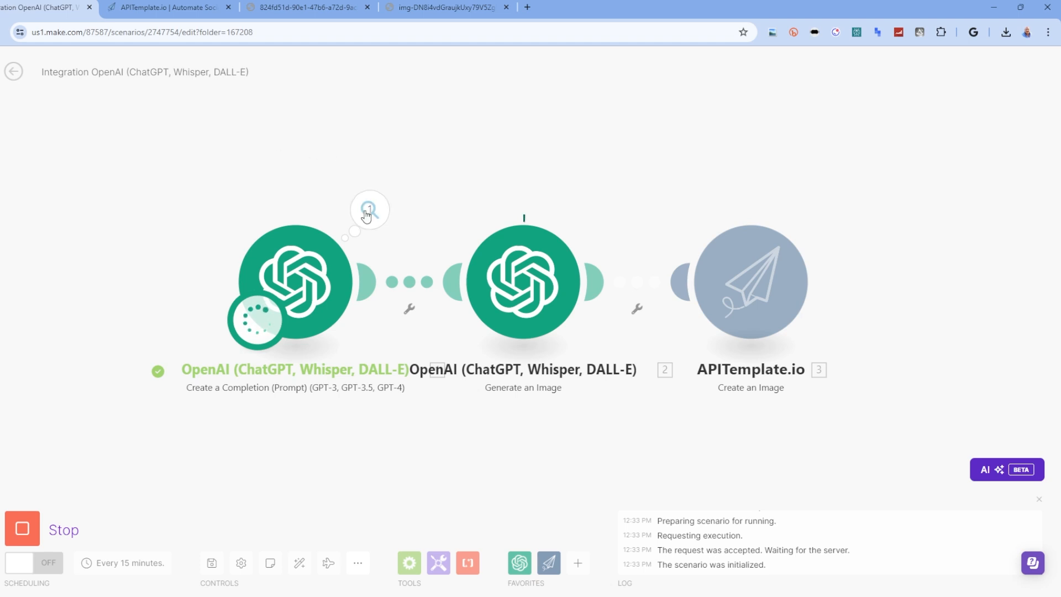
{"action": "left_click", "coordinate": [370, 209]}
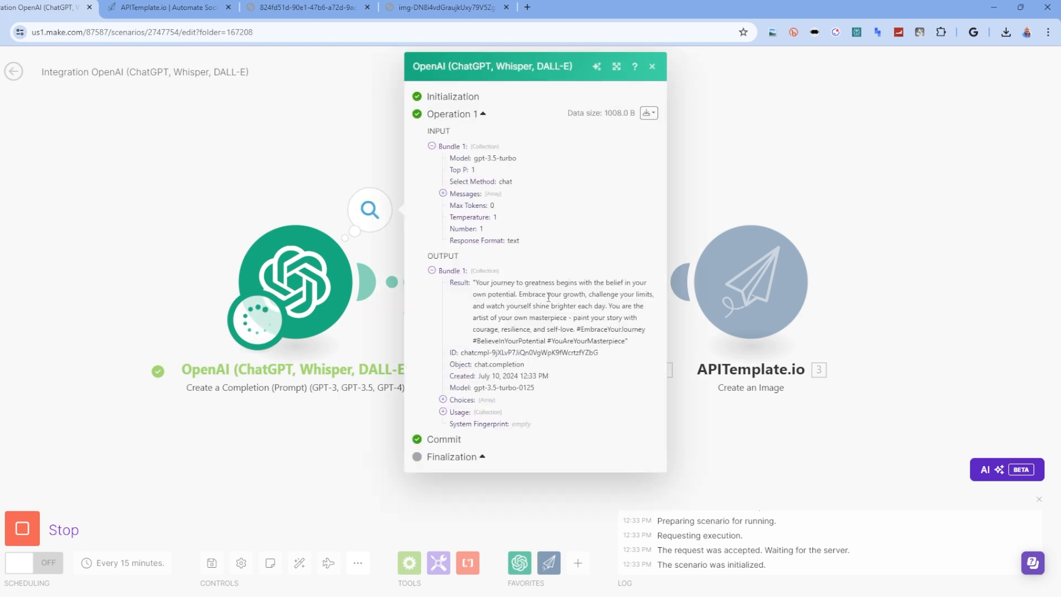
{"action": "left_click", "coordinate": [652, 67]}
Step: Close the browser tab holding the Dall-E image and return to the running Make scenario
{"action": "left_click", "coordinate": [336, 10]}
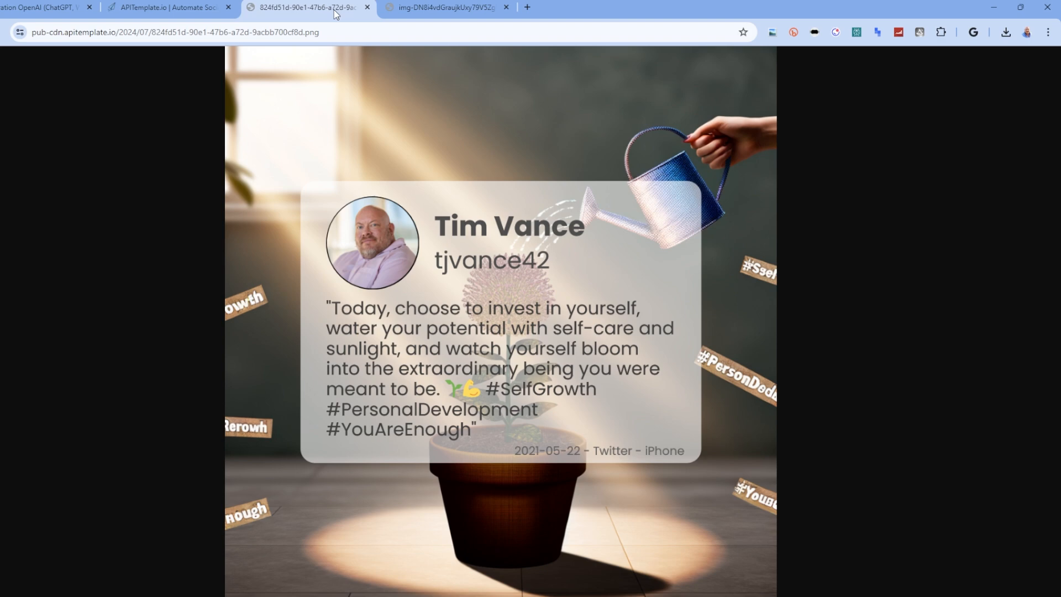
{"action": "left_click", "coordinate": [476, 8]}
{"action": "left_click", "coordinate": [506, 7]}
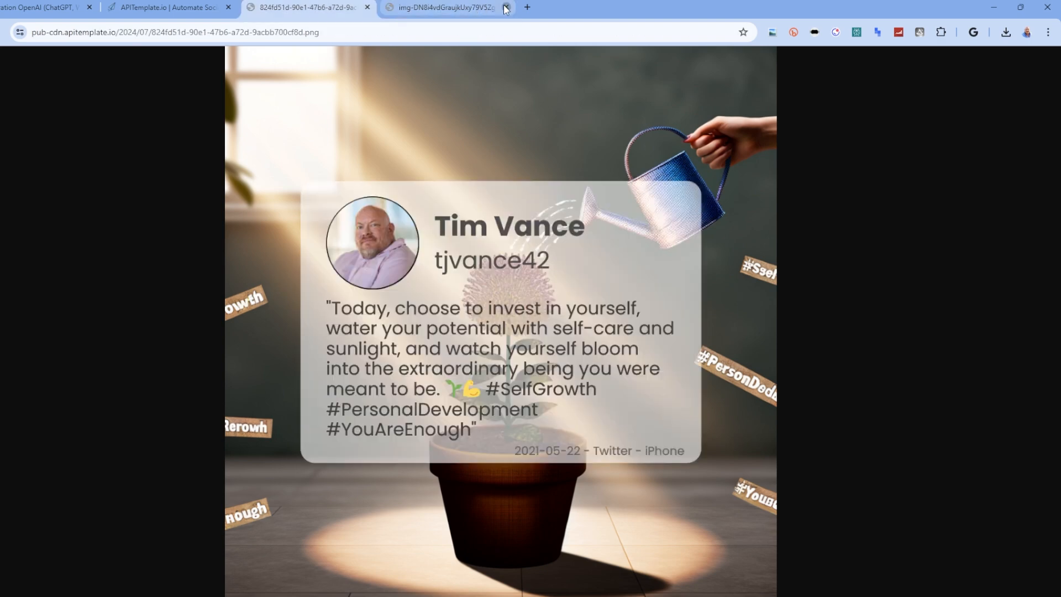
{"action": "left_click", "coordinate": [164, 11]}
{"action": "left_click", "coordinate": [18, 5]}
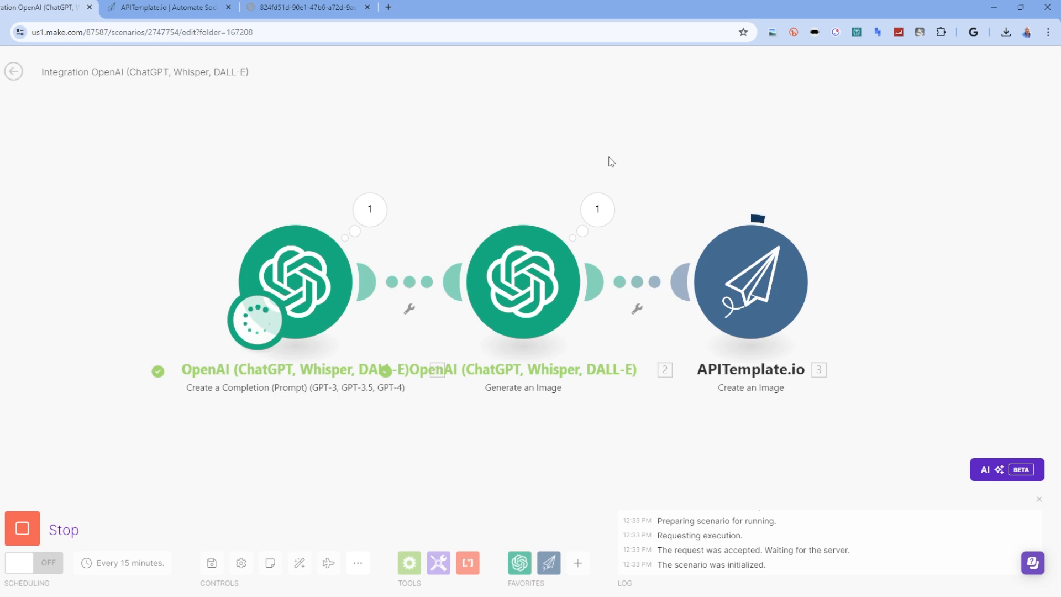
Step: Copy the new image URL from the Generate an Image module's output and load it in a new browser tab
{"action": "left_click", "coordinate": [599, 210]}
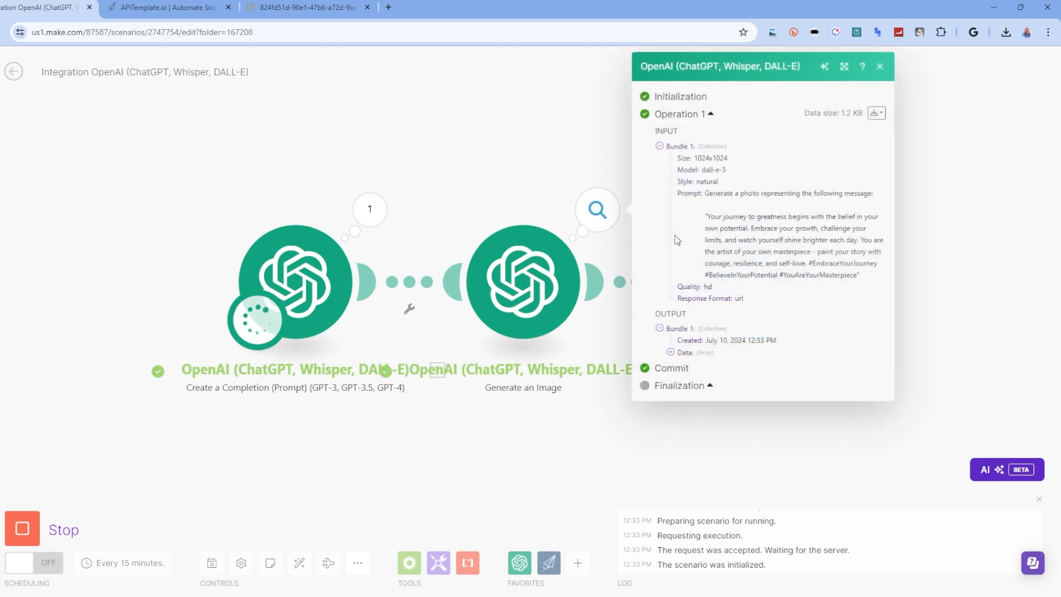
{"action": "left_click", "coordinate": [671, 352]}
{"action": "left_click", "coordinate": [681, 364]}
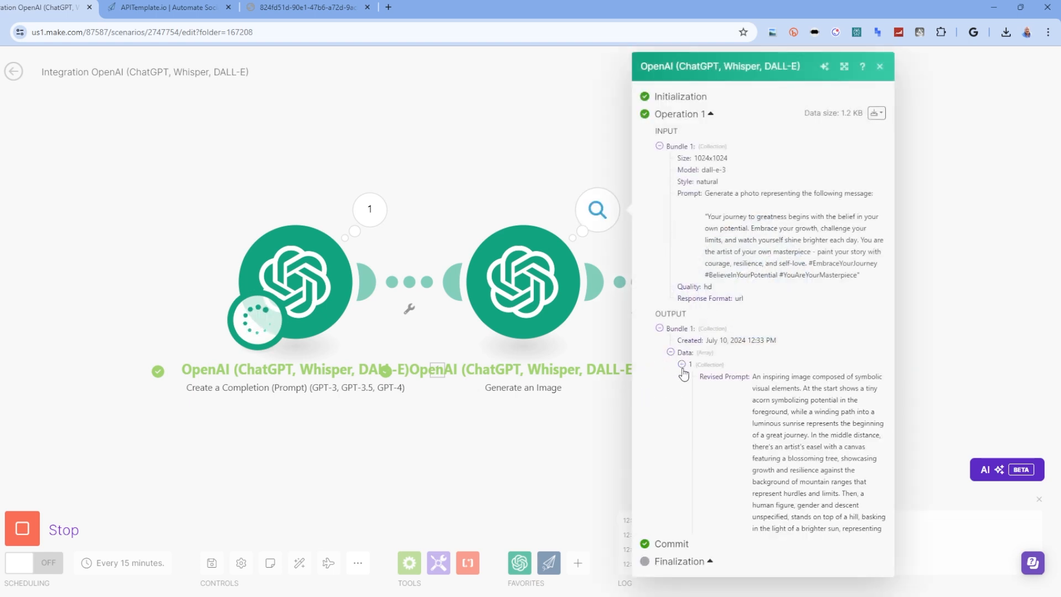
{"action": "scroll", "coordinate": [739, 412], "scroll_direction": "down", "scroll_amount": 3}
{"action": "triple_click", "coordinate": [740, 441]}
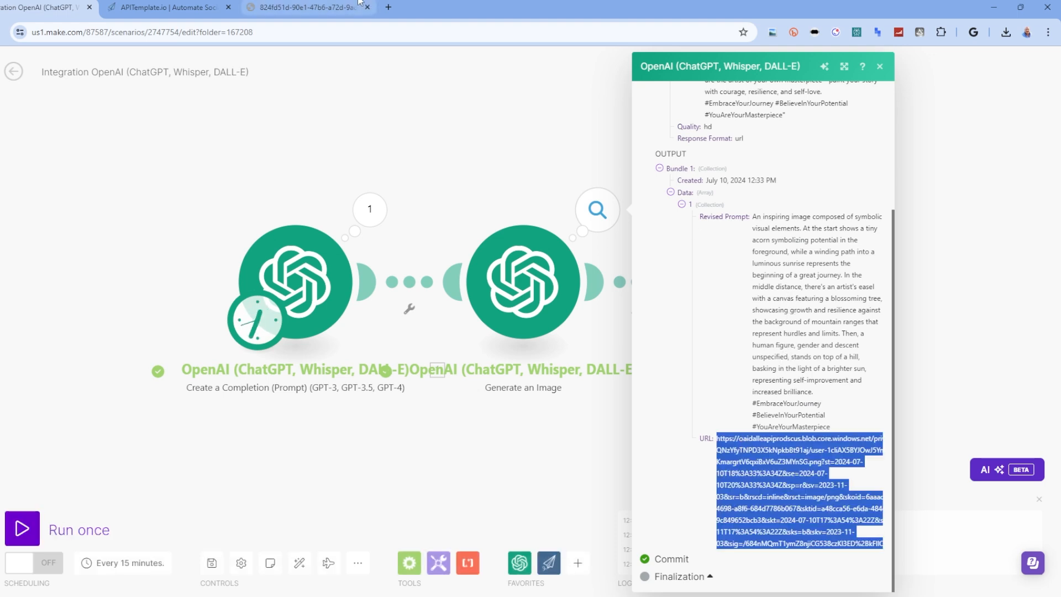
{"action": "left_click", "coordinate": [389, 7]}
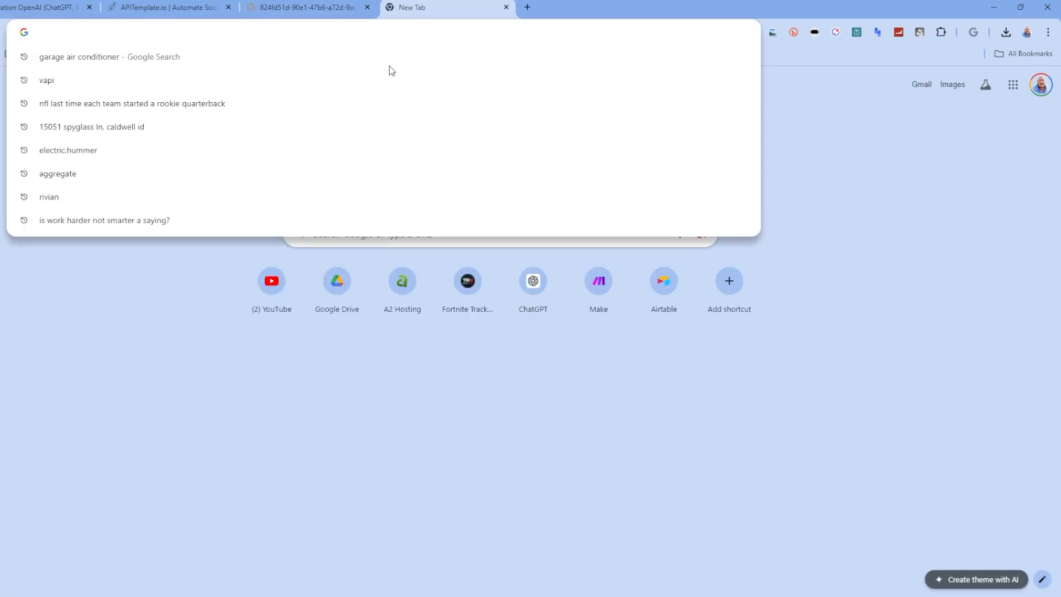
{"action": "key", "text": "ctrl+v"}
{"action": "key", "text": "Return"}
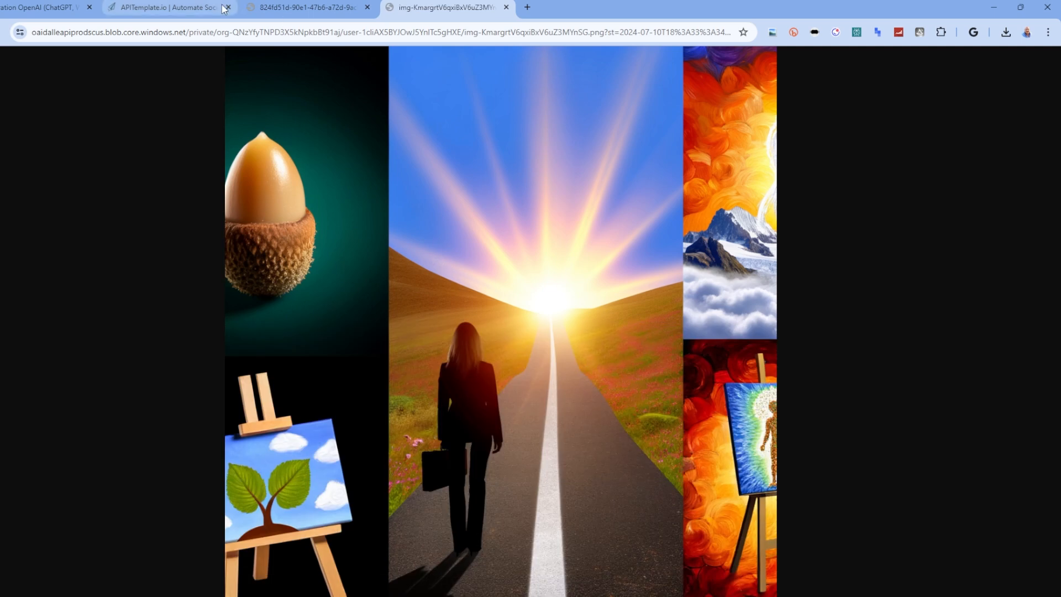
Step: Copy the Download URL PNG from the APITemplate.io module's output and load it in place of the new Dall-E image
{"action": "left_click", "coordinate": [166, 8]}
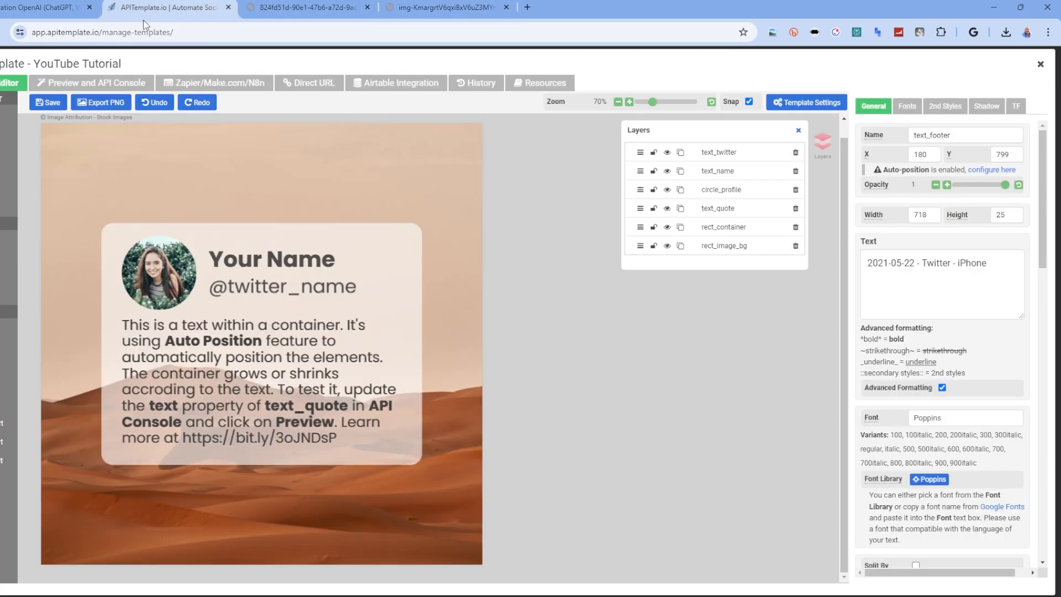
{"action": "left_click", "coordinate": [48, 6]}
{"action": "left_click", "coordinate": [509, 168]}
{"action": "left_click", "coordinate": [825, 209]}
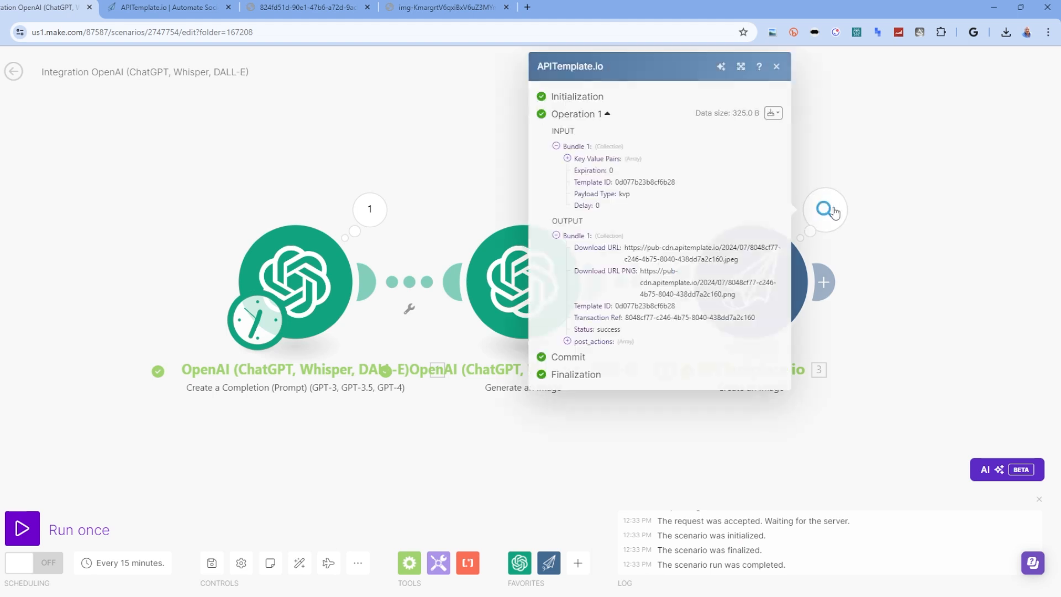
{"action": "triple_click", "coordinate": [652, 273]}
{"action": "key", "text": "ctrl+c"}
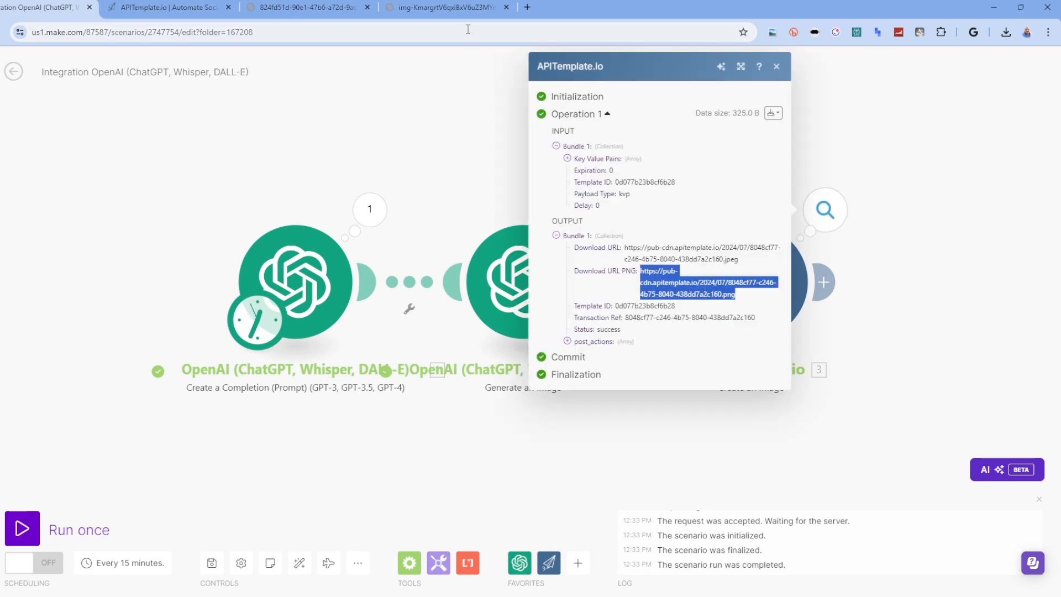
{"action": "left_click", "coordinate": [464, 9]}
{"action": "left_click", "coordinate": [467, 28]}
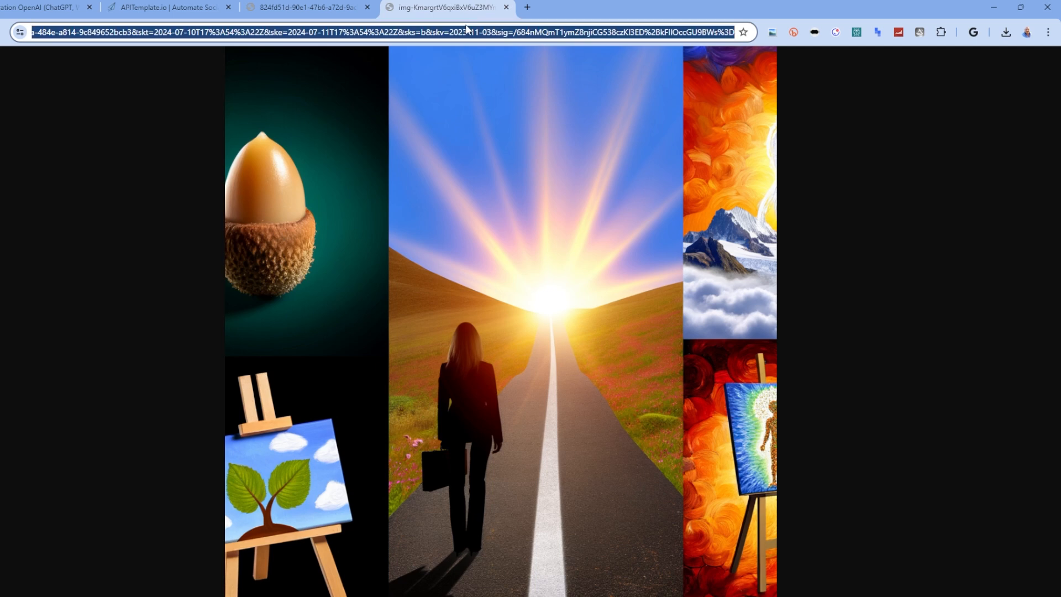
{"action": "key", "text": "BackSpace"}
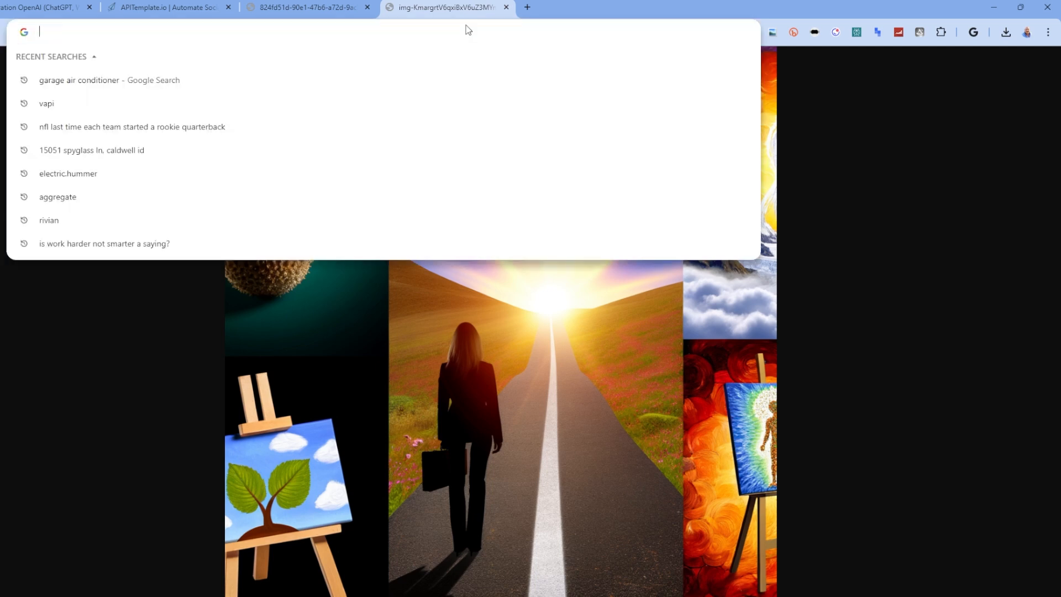
{"action": "key", "text": "ctrl+v"}
{"action": "key", "text": "Return"}
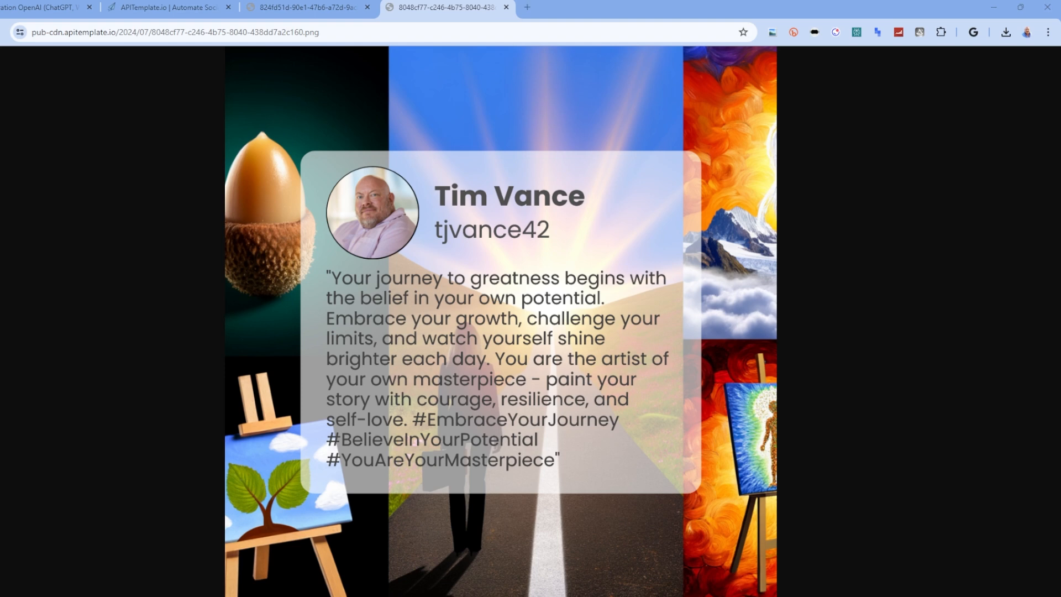
Step: Move the APITemplate.io module farther from Generate an Image in the Make scenario to make room for another module
{"action": "left_click", "coordinate": [46, 8]}
{"action": "left_click", "coordinate": [394, 127]}
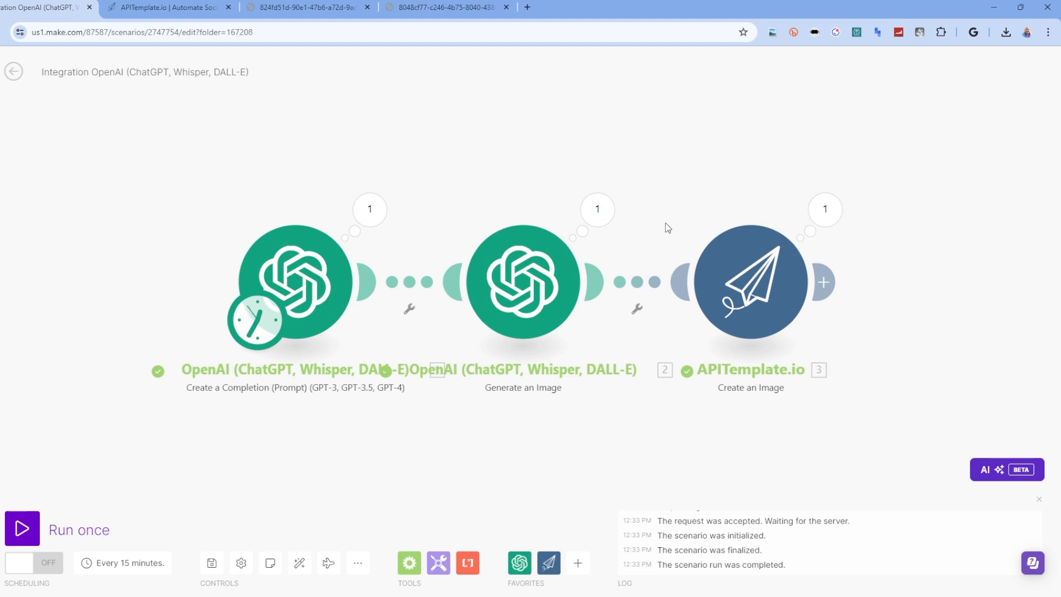
{"action": "left_click_drag", "start_coordinate": [736, 278], "coordinate": [889, 276]}
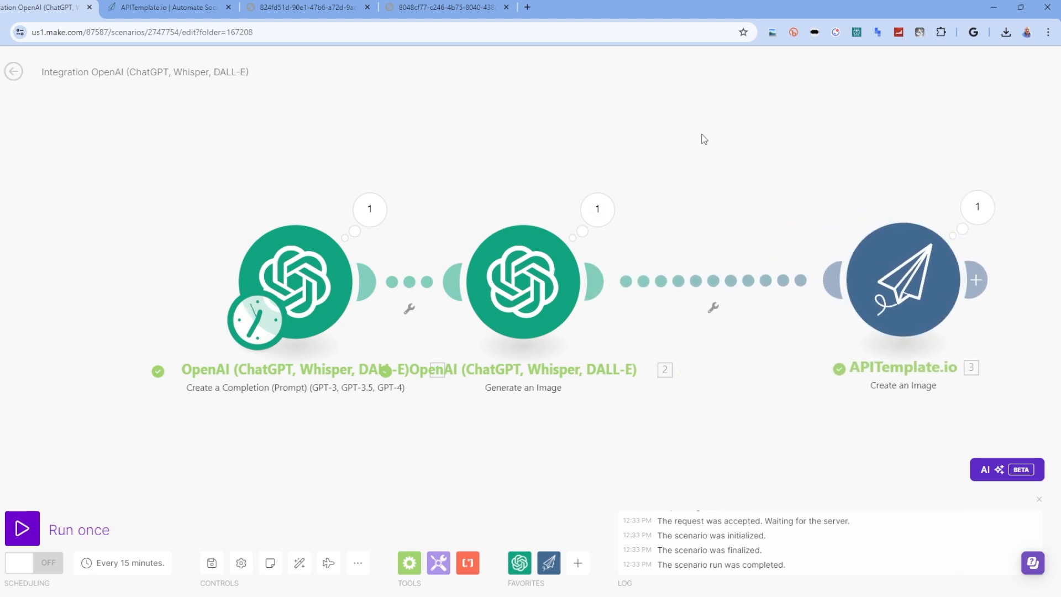
{"action": "left_click_drag", "start_coordinate": [703, 139], "coordinate": [462, 151]}
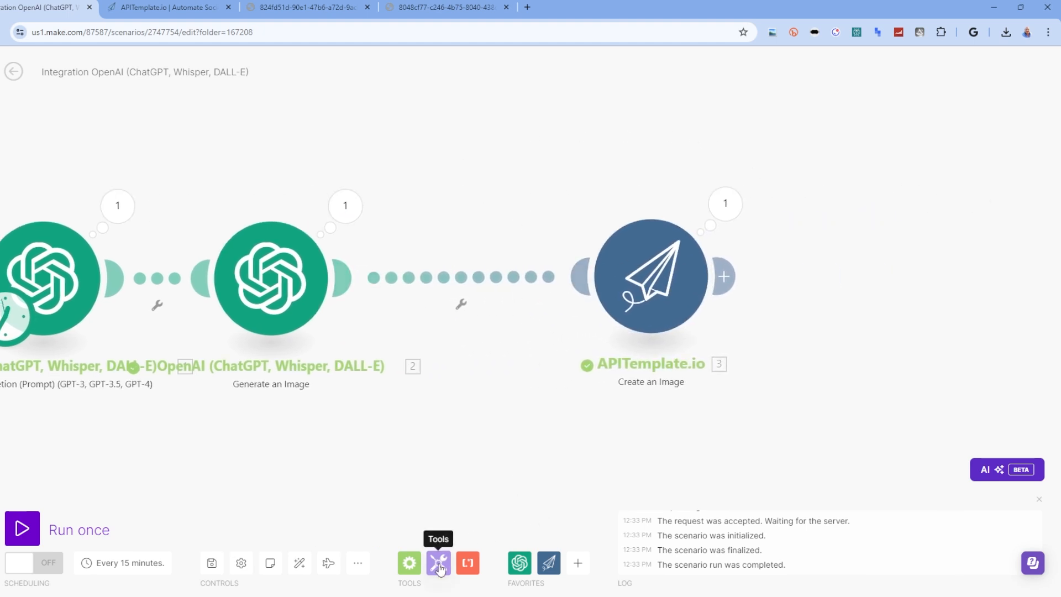
Step: Add a Text parser Replace module between Generate an Image and APITemplate.io in the scenario
{"action": "left_click", "coordinate": [473, 568]}
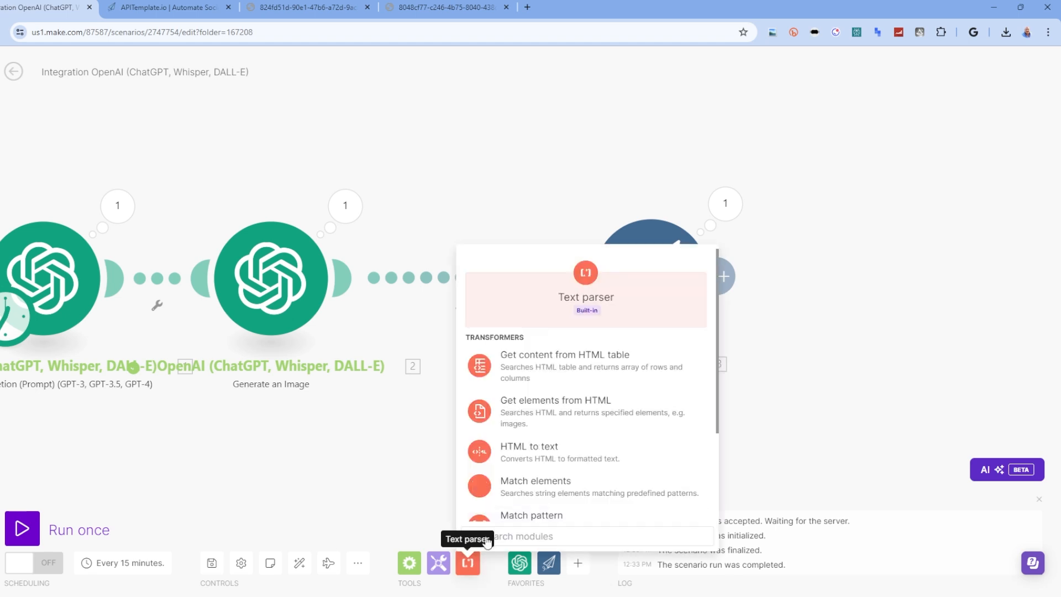
{"action": "scroll", "coordinate": [558, 387], "scroll_direction": "down", "scroll_amount": 3}
{"action": "left_click", "coordinate": [534, 491]}
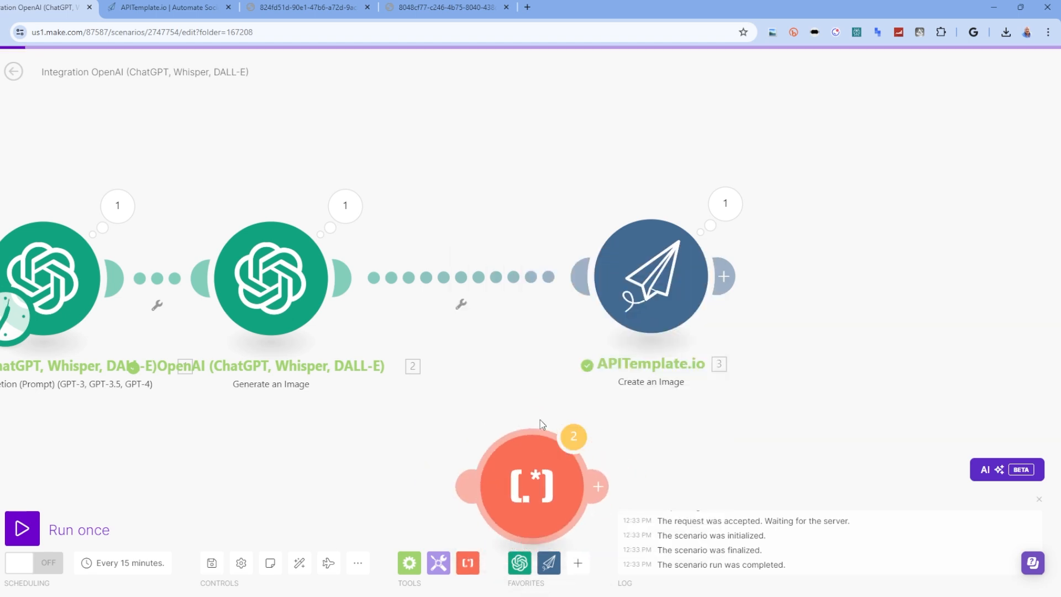
{"action": "left_click_drag", "start_coordinate": [534, 489], "coordinate": [475, 279]}
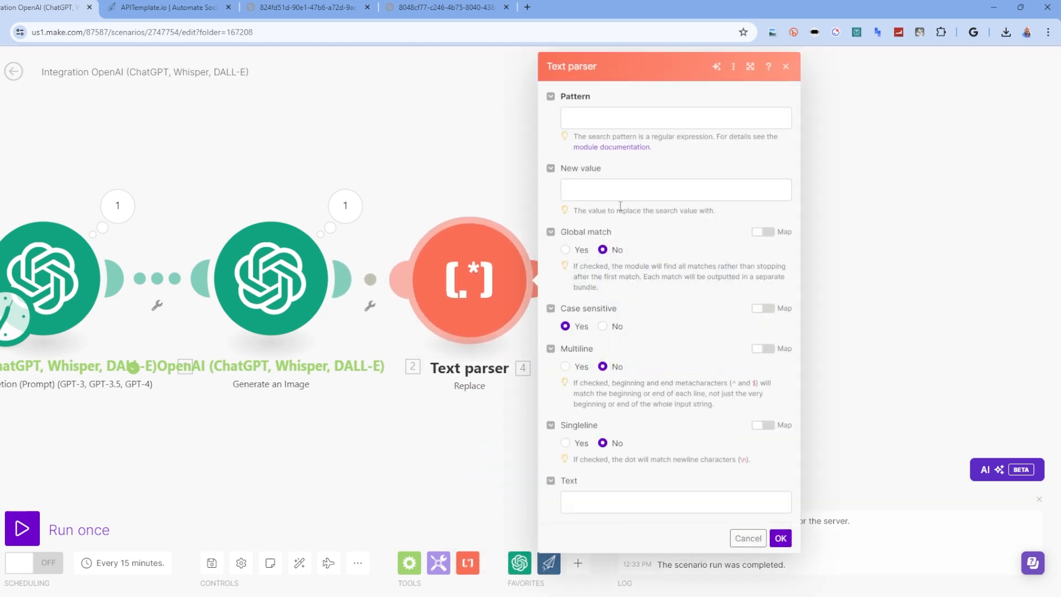
Step: Configure the Text parser to replace the pattern " with emptystring in the Result of the Create a Completion module
{"action": "left_click", "coordinate": [611, 117]}
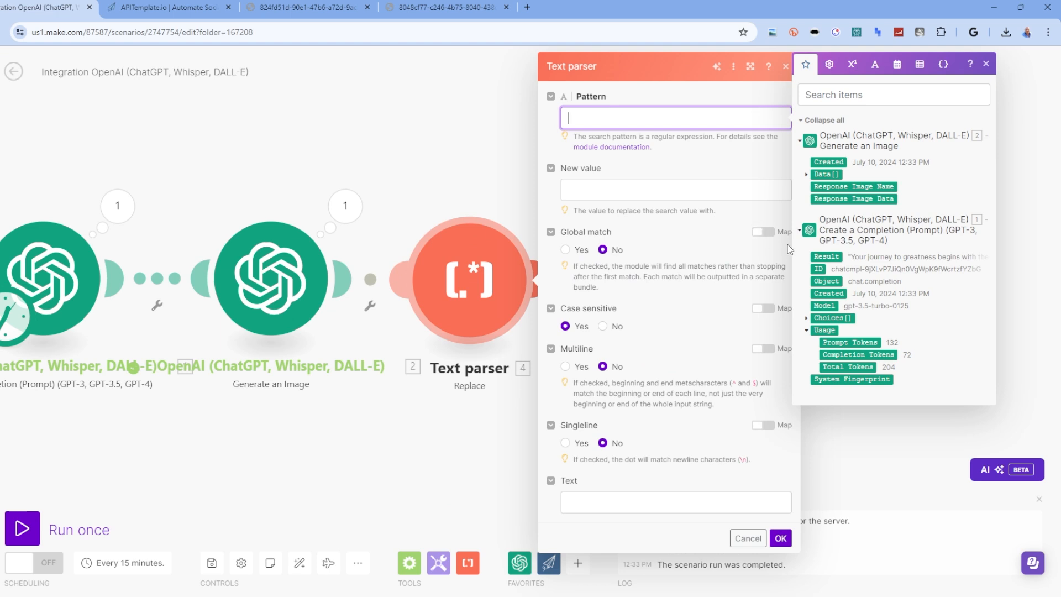
{"action": "type", "text": "\""}
{"action": "key", "text": "Tab"}
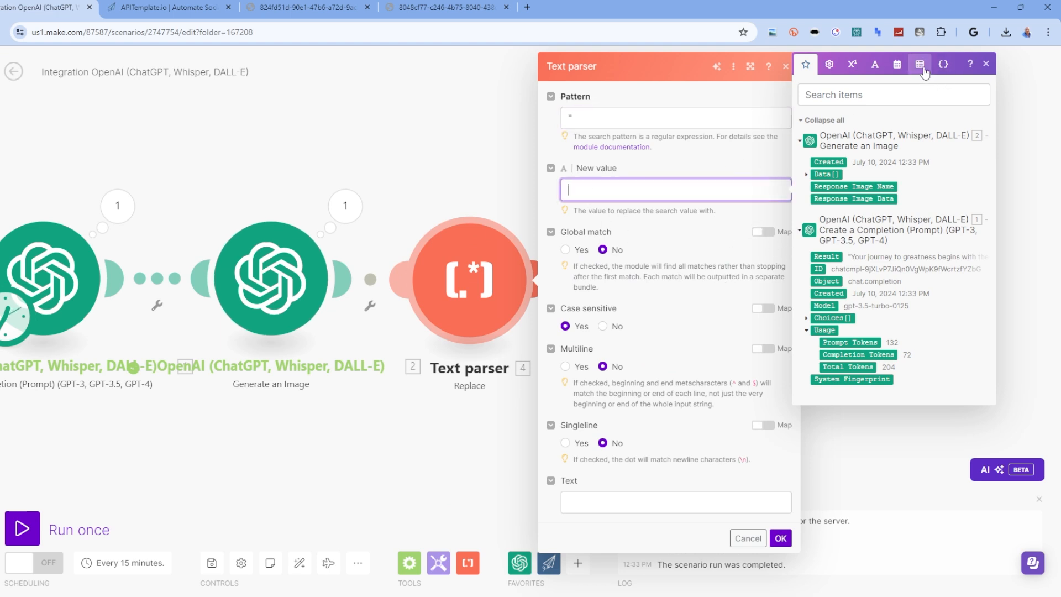
{"action": "left_click", "coordinate": [875, 65]}
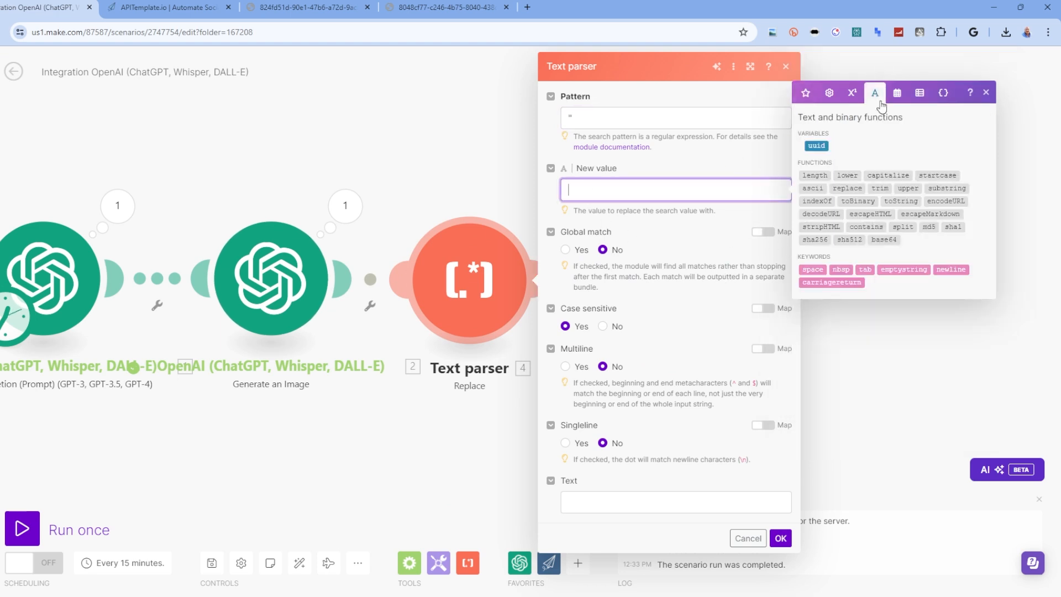
{"action": "left_click", "coordinate": [904, 270]}
{"action": "left_click", "coordinate": [608, 500]}
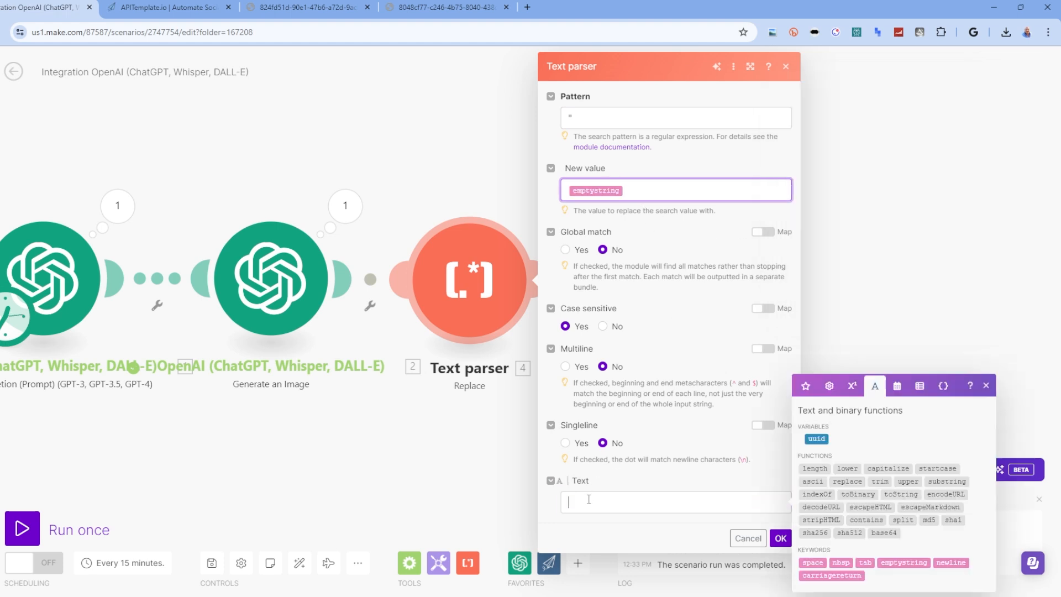
{"action": "left_click", "coordinate": [806, 386]}
{"action": "left_click", "coordinate": [826, 443]}
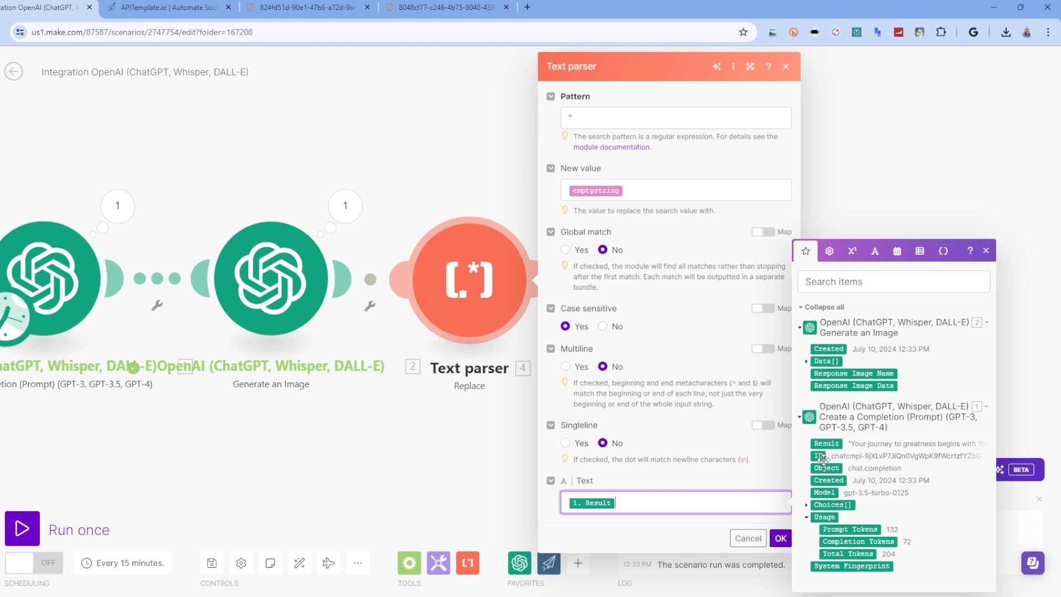
{"action": "left_click", "coordinate": [781, 538]}
Step: Space the APITemplate.io module away from the Text parser and map its text_quote.text value to the Text parser's Text output
{"action": "left_click_drag", "start_coordinate": [649, 280], "coordinate": [727, 274]}
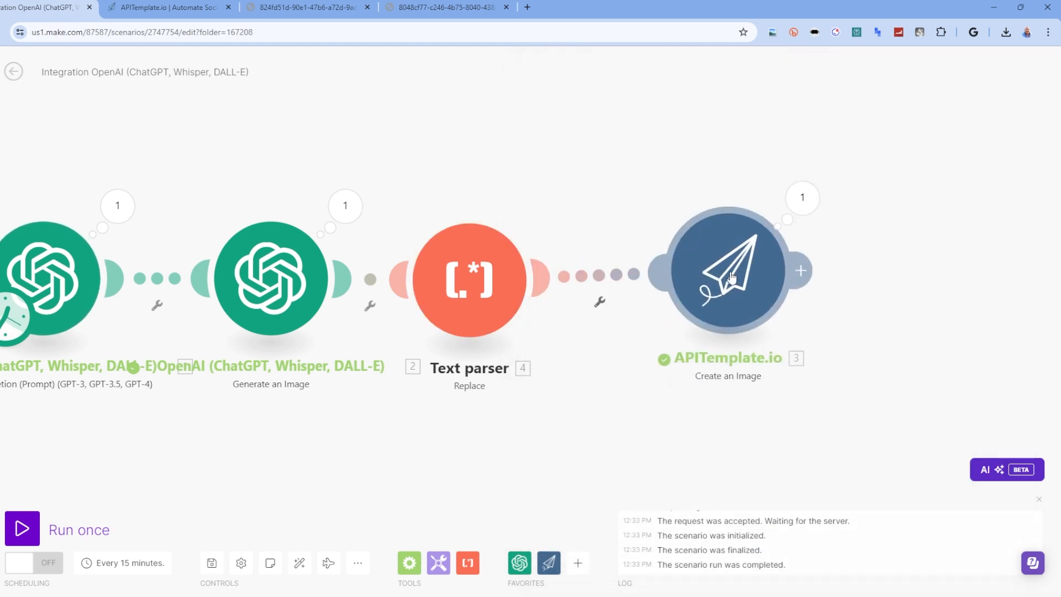
{"action": "left_click", "coordinate": [747, 324]}
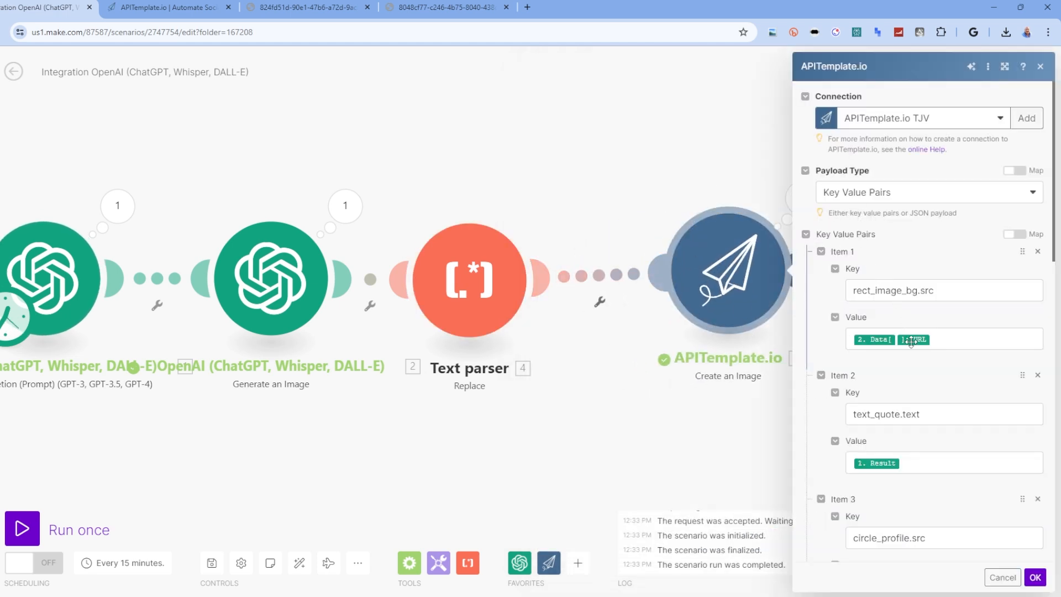
{"action": "scroll", "coordinate": [912, 342], "scroll_direction": "down", "scroll_amount": 4}
{"action": "left_click", "coordinate": [921, 229]}
{"action": "key", "text": "BackSpace"}
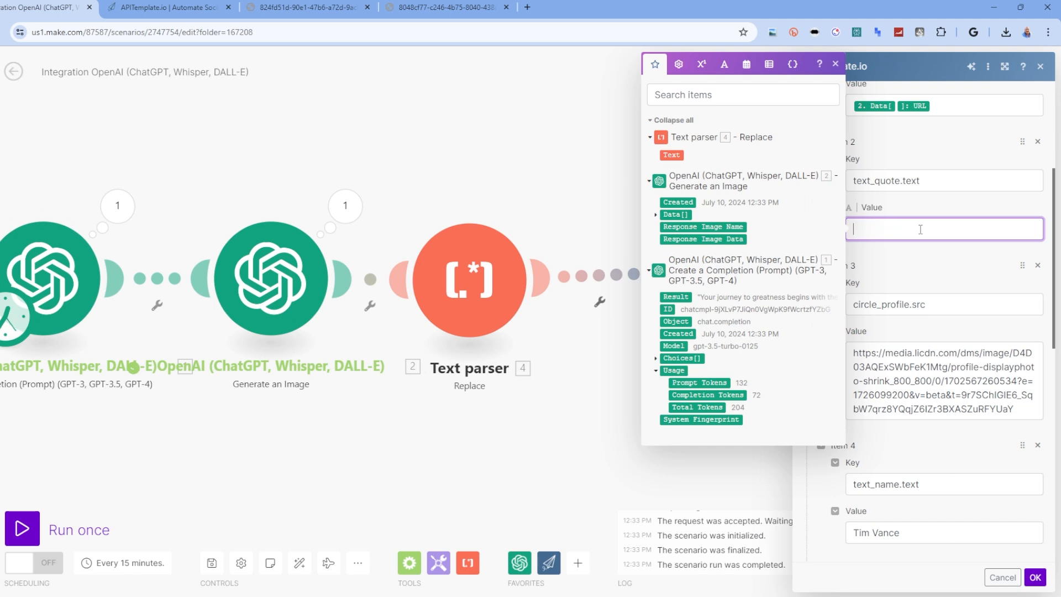
{"action": "left_click", "coordinate": [671, 154]}
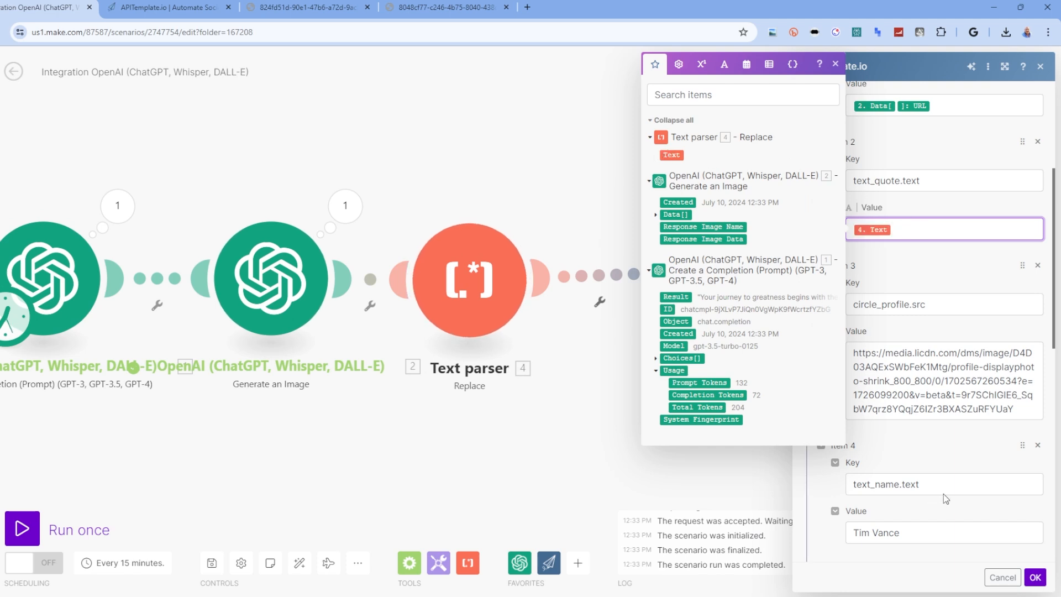
{"action": "left_click", "coordinate": [1032, 575]}
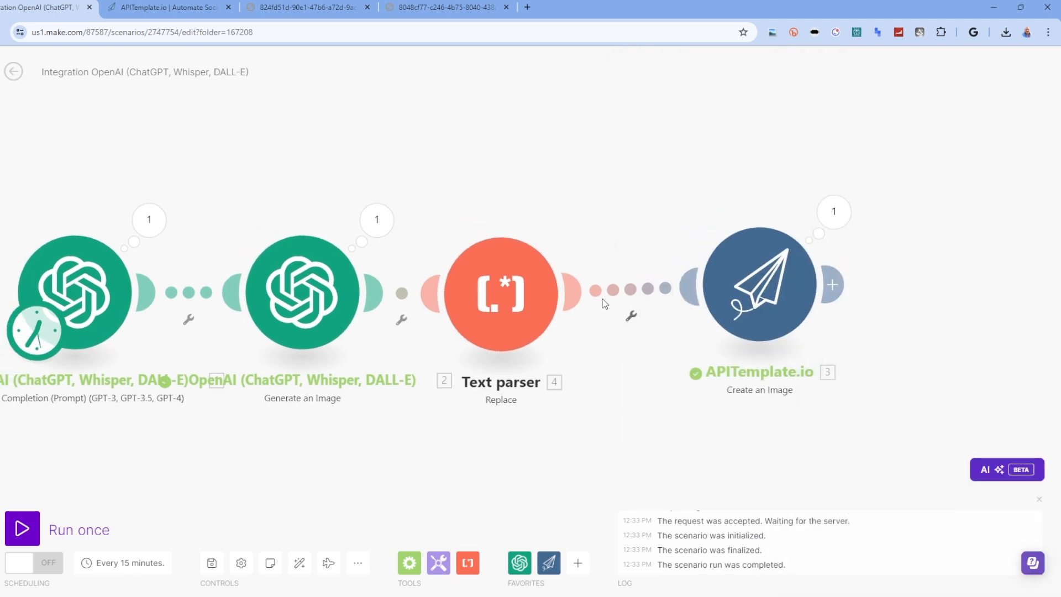
Step: Save the scenario with its modules auto-aligned and run it once
{"action": "left_click", "coordinate": [212, 562]}
{"action": "left_click", "coordinate": [299, 562]}
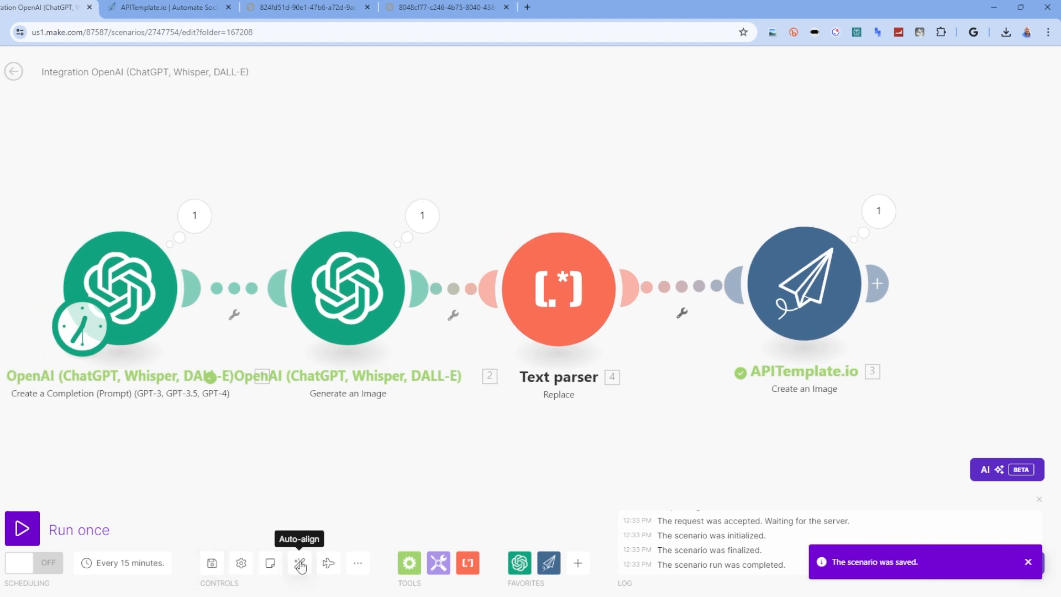
{"action": "left_click", "coordinate": [212, 563]}
{"action": "left_click", "coordinate": [71, 525]}
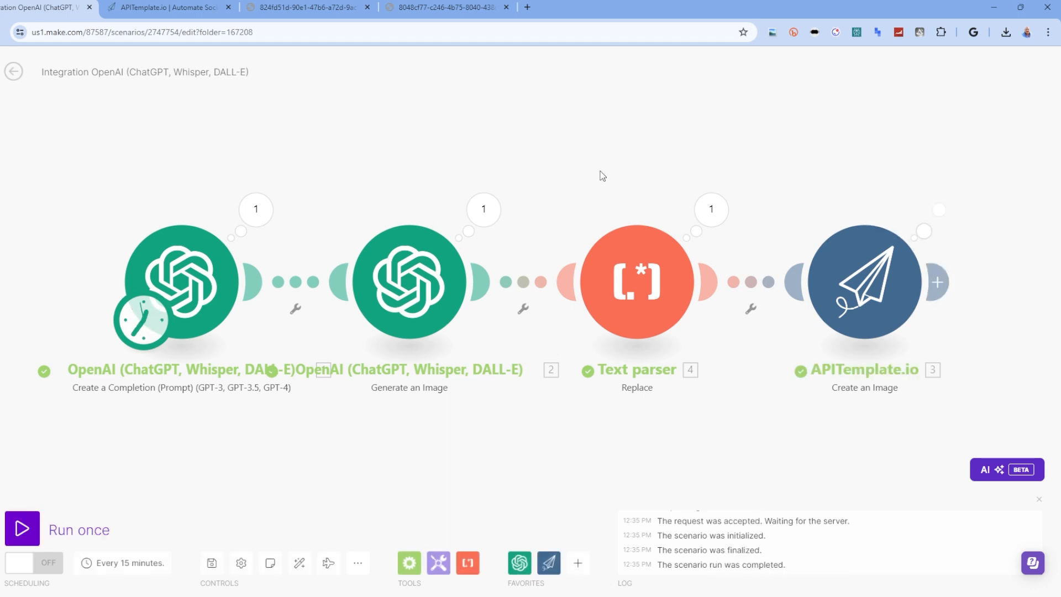
Step: Copy the new Download URL PNG from the APITemplate.io module's output and load it in place of the previous rendered image
{"action": "left_click", "coordinate": [939, 209]}
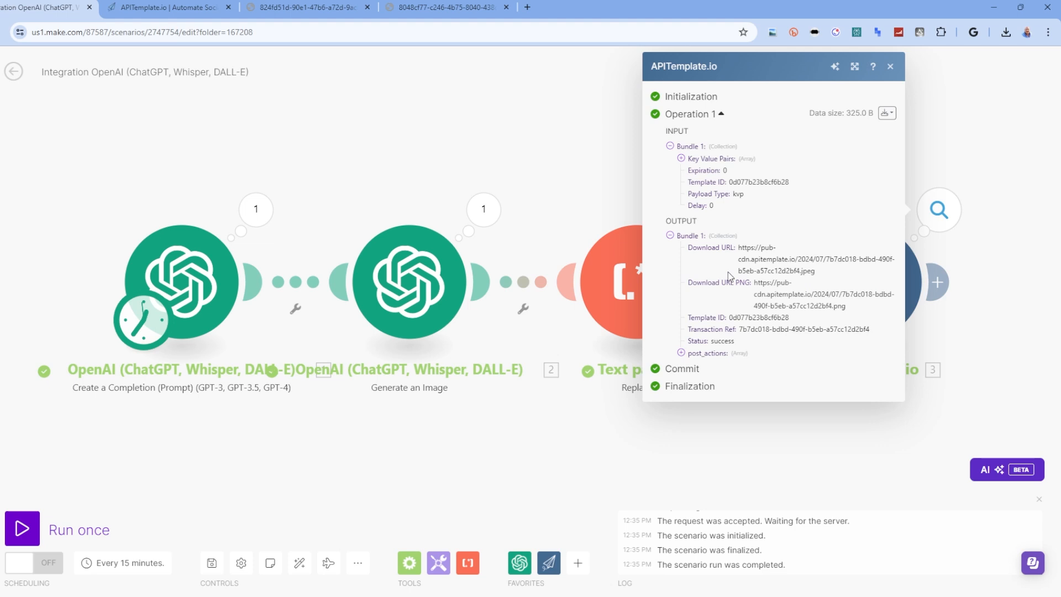
{"action": "triple_click", "coordinate": [765, 284]}
{"action": "key", "text": "ctrl+c"}
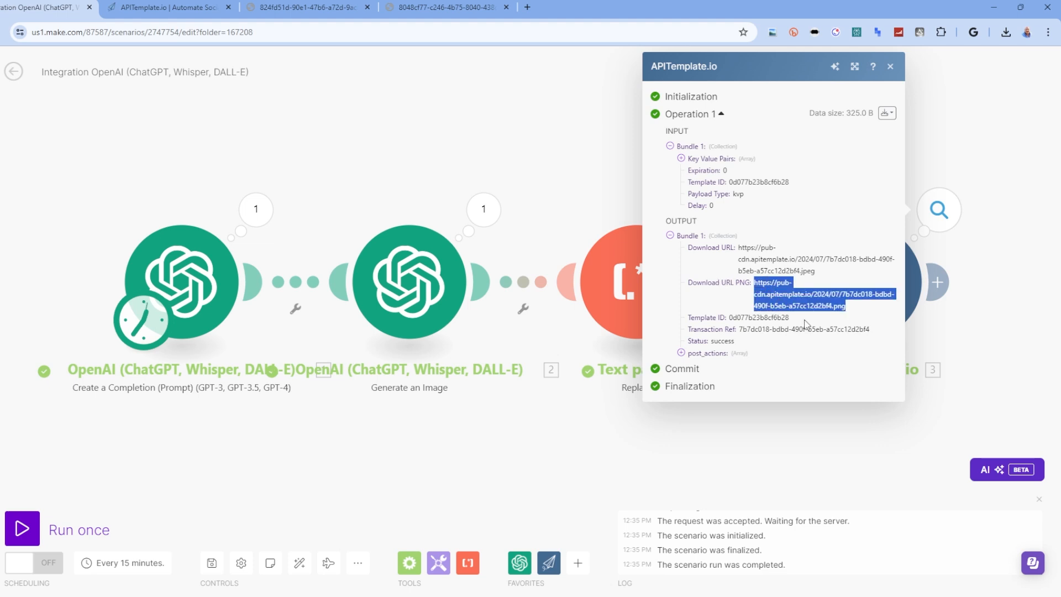
{"action": "left_click", "coordinate": [449, 7]}
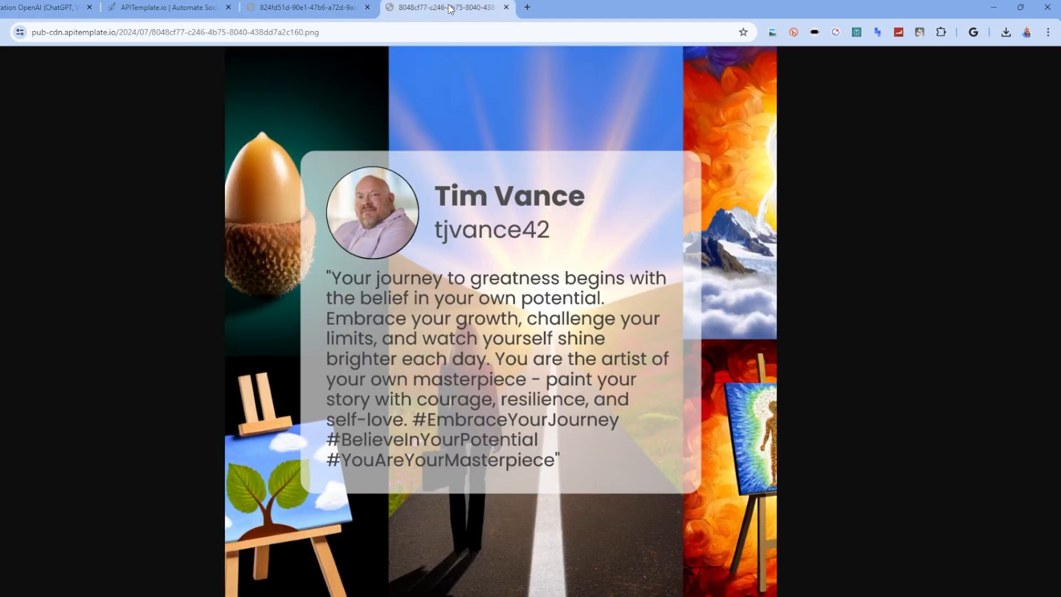
{"action": "left_click", "coordinate": [427, 28]}
{"action": "key", "text": "ctrl+v"}
{"action": "key", "text": "Return"}
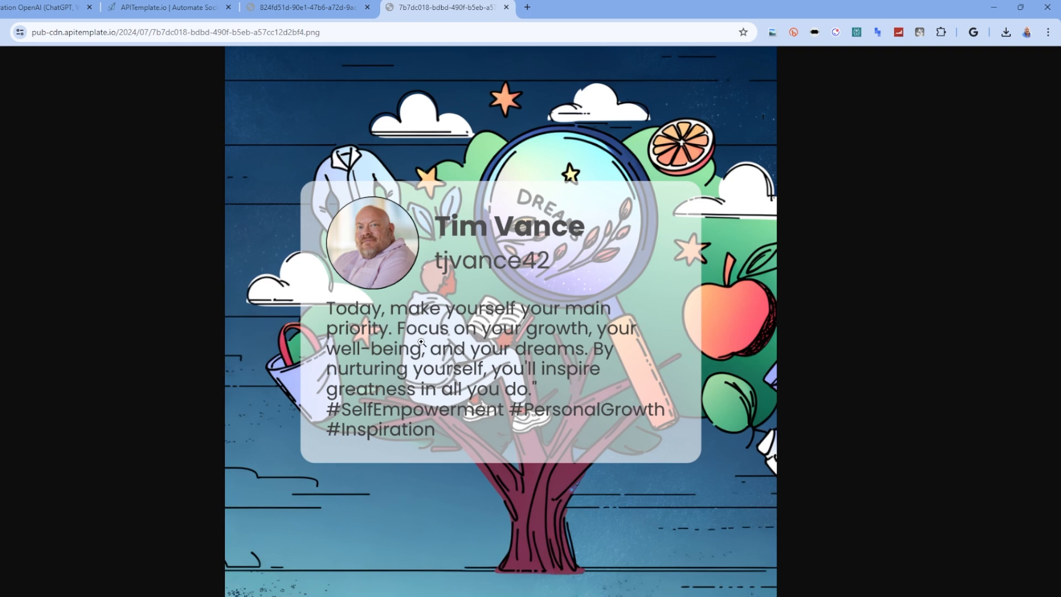
Step: Switch to the APITemplate.io template editor and examine the rect_container and rect_image_bg layers' size, opacity and auto-position settings
{"action": "left_click", "coordinate": [171, 6]}
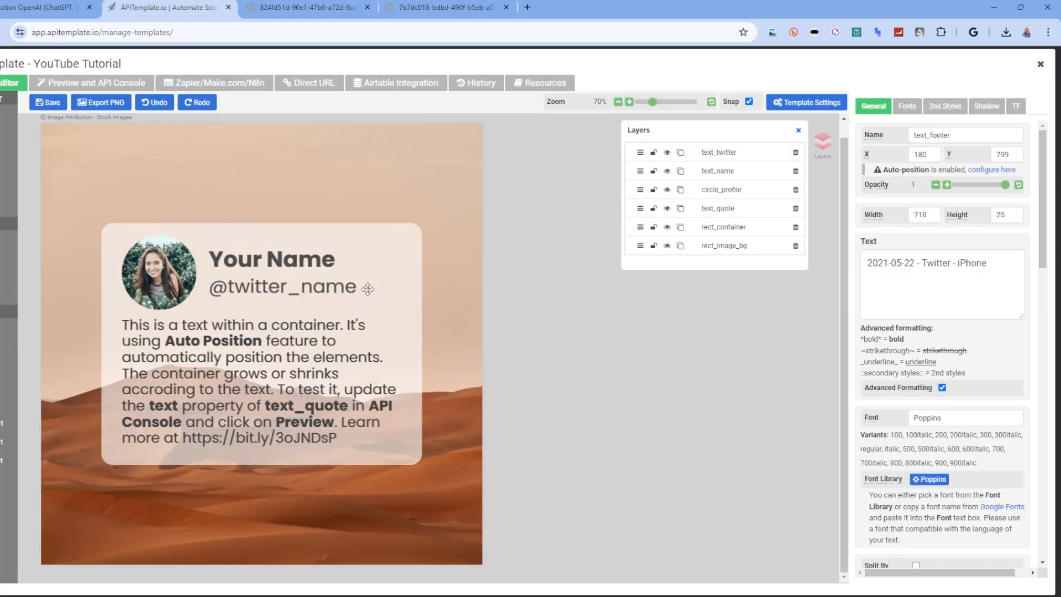
{"action": "left_click", "coordinate": [379, 244]}
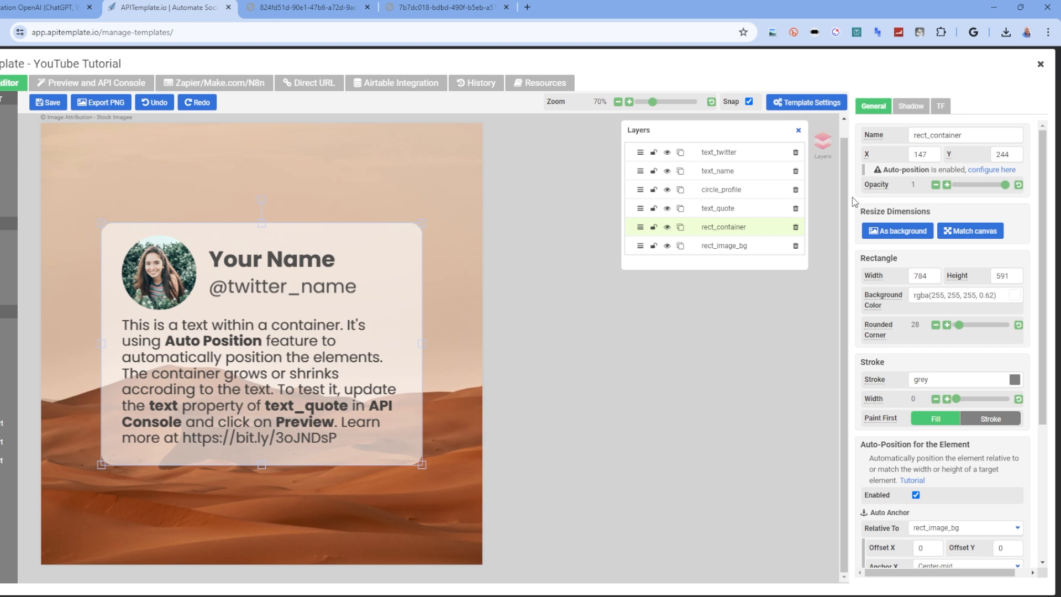
{"action": "scroll", "coordinate": [901, 186], "scroll_direction": "down", "scroll_amount": 1}
{"action": "scroll", "coordinate": [907, 187], "scroll_direction": "up", "scroll_amount": 1}
{"action": "left_click", "coordinate": [729, 245]}
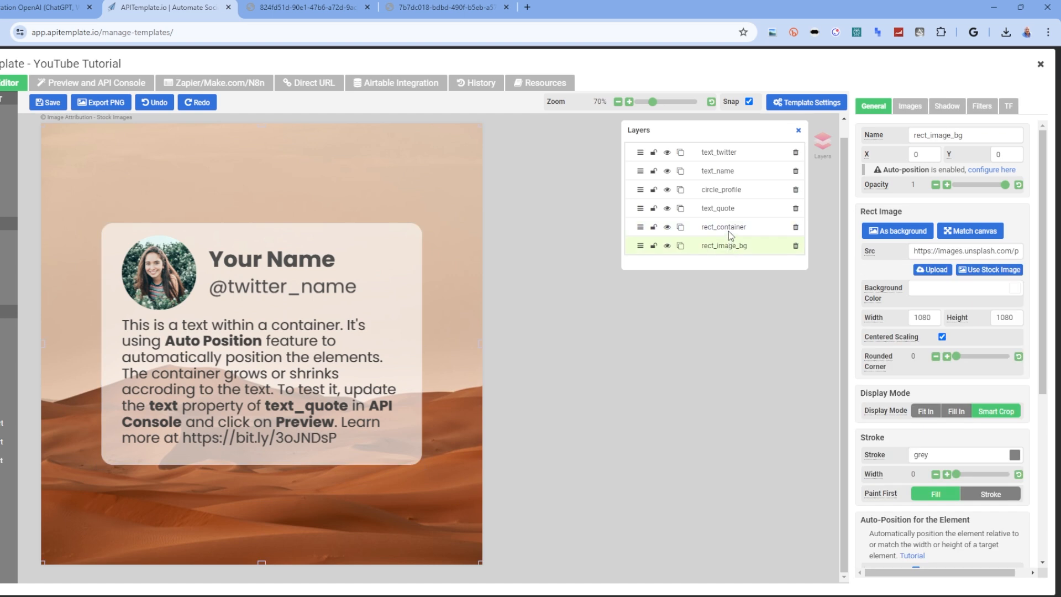
{"action": "left_click", "coordinate": [731, 228]}
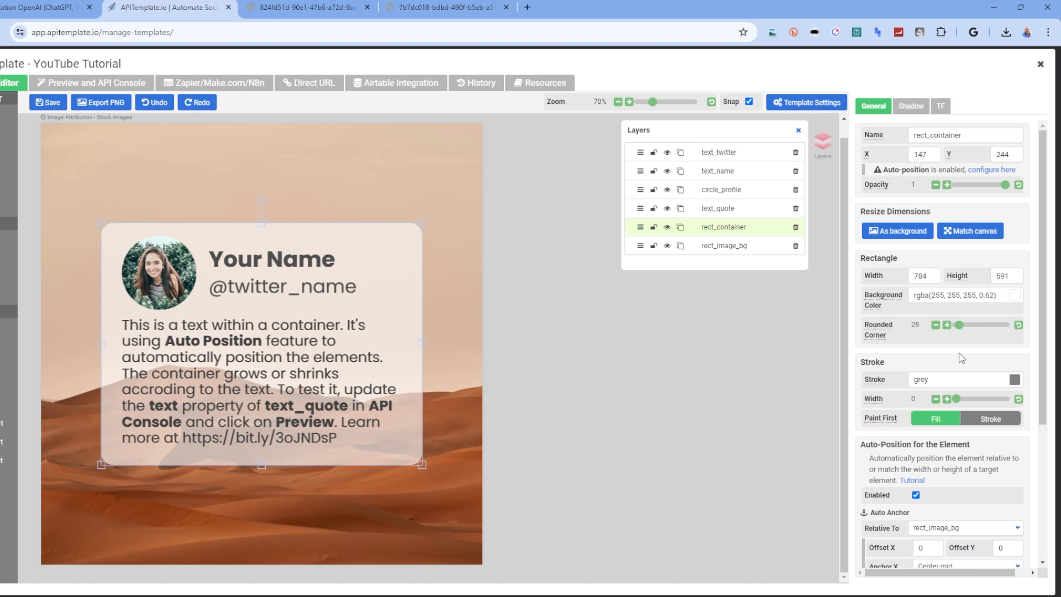
{"action": "scroll", "coordinate": [961, 359], "scroll_direction": "down", "scroll_amount": 4}
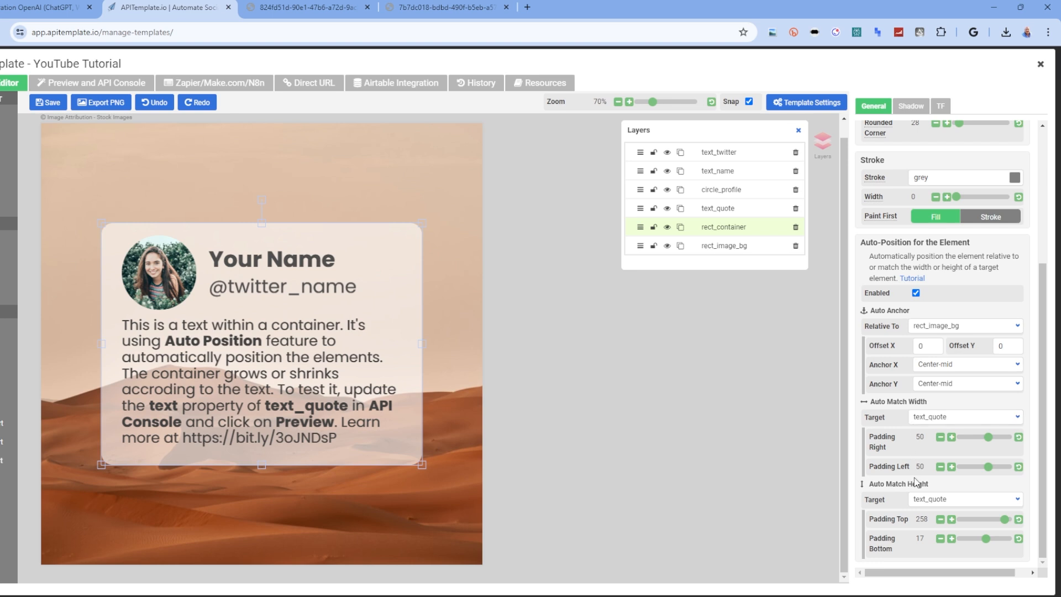
{"action": "scroll", "coordinate": [917, 482], "scroll_direction": "up", "scroll_amount": 2}
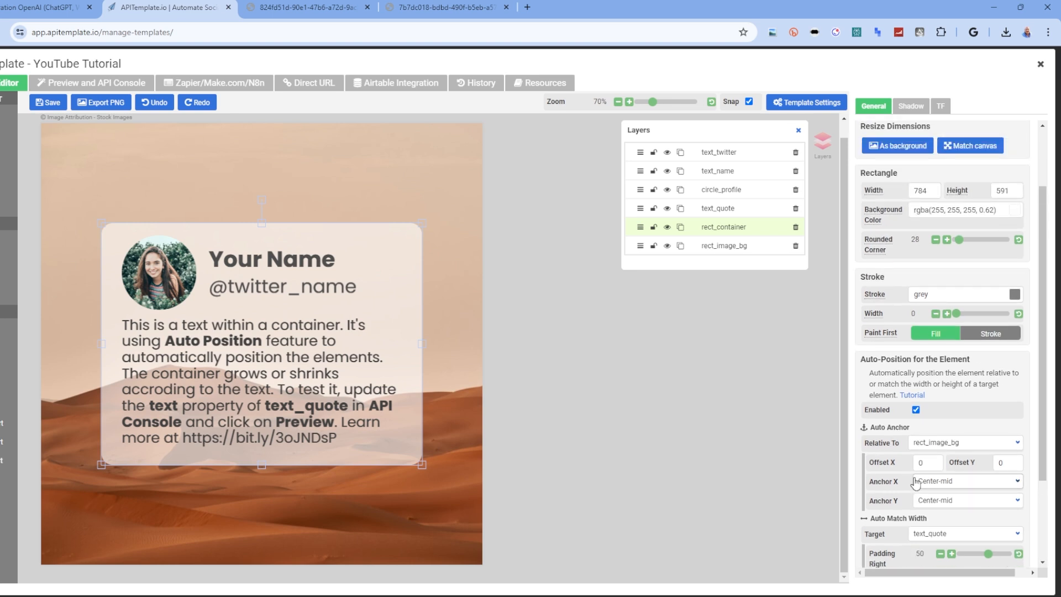
{"action": "scroll", "coordinate": [916, 482], "scroll_direction": "up", "scroll_amount": 2}
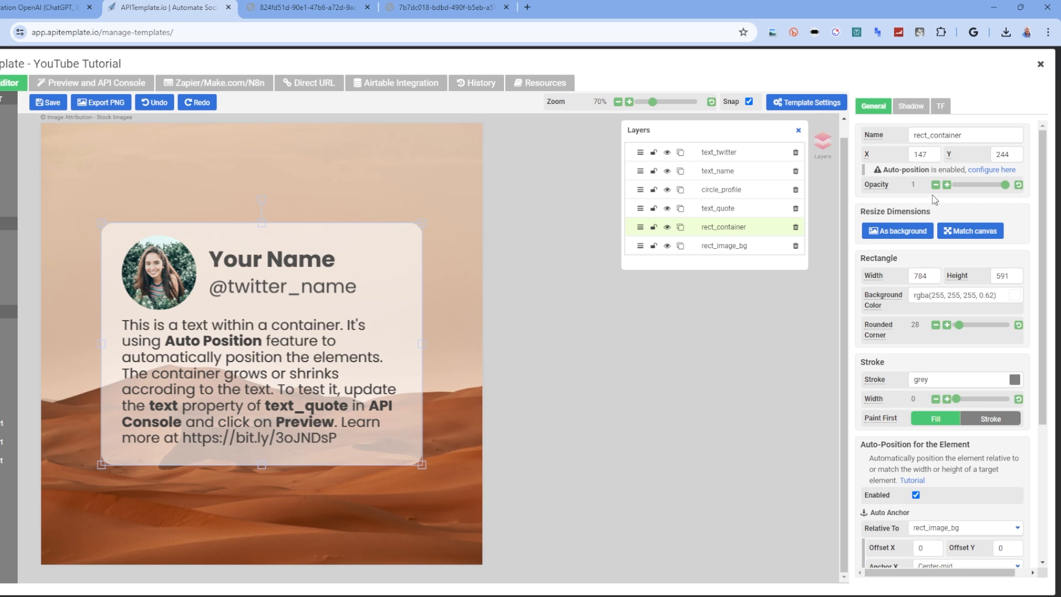
{"action": "mouse_move", "coordinate": [1004, 184]}
{"action": "left_mouse_down"}
{"action": "mouse_move", "coordinate": [965, 189]}
{"action": "mouse_move", "coordinate": [1012, 192]}
{"action": "left_mouse_up"}
{"action": "scroll", "coordinate": [943, 359], "scroll_direction": "down", "scroll_amount": 3}
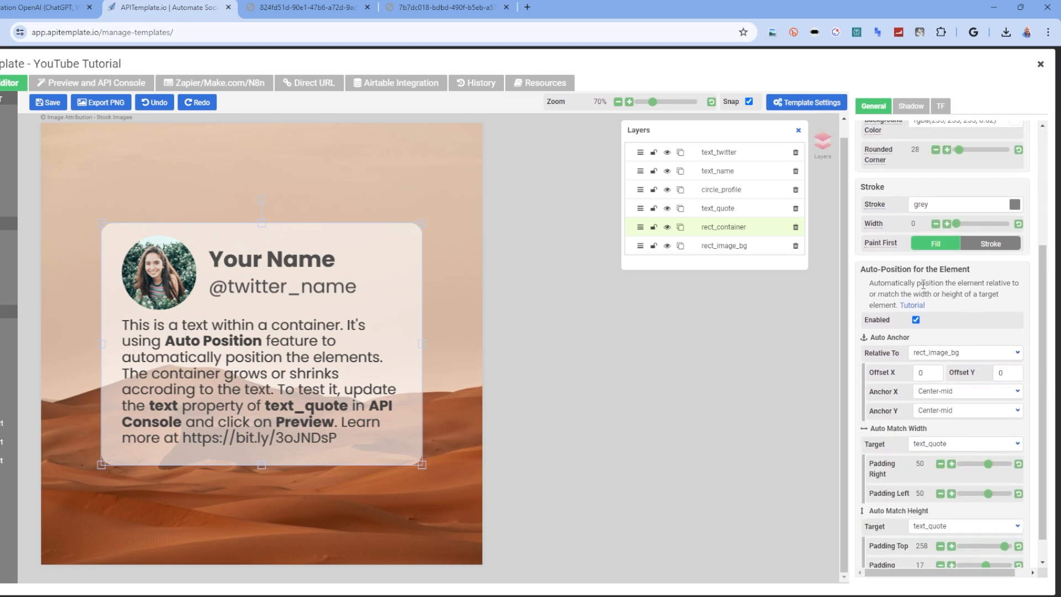
{"action": "scroll", "coordinate": [922, 284], "scroll_direction": "down", "scroll_amount": 1}
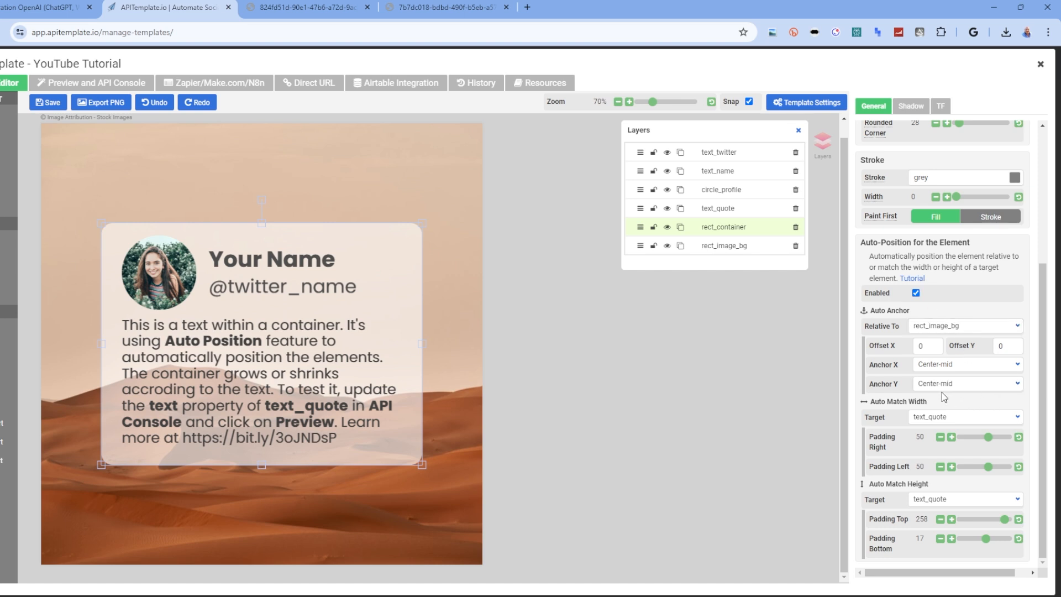
{"action": "scroll", "coordinate": [944, 397], "scroll_direction": "up", "scroll_amount": 4}
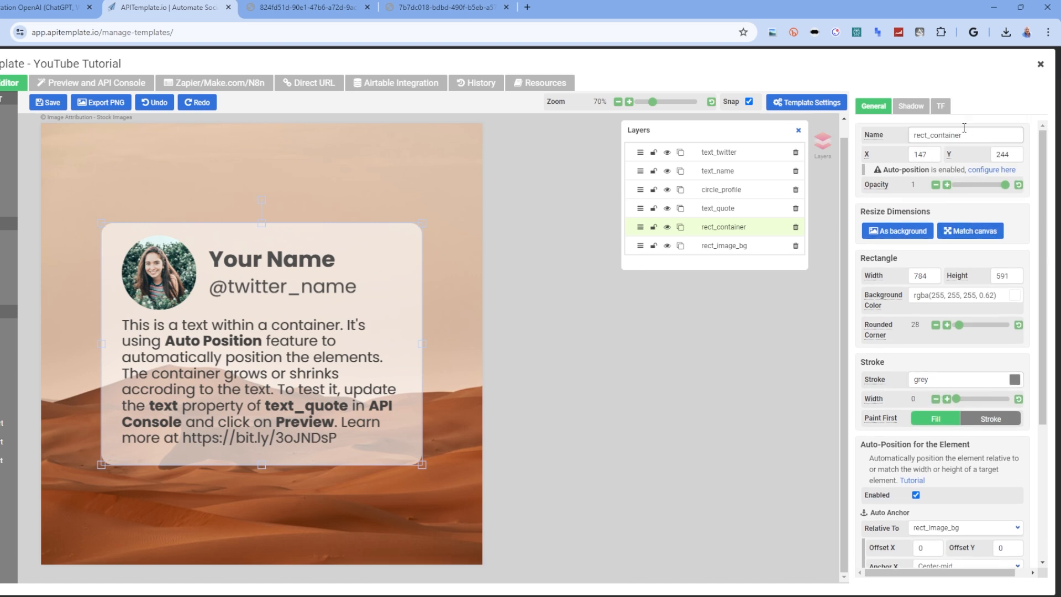
Step: Try a shadow on rect_container with blur 23, offsetX 32 and offsetY 48, and reset all three values
{"action": "left_click", "coordinate": [910, 106]}
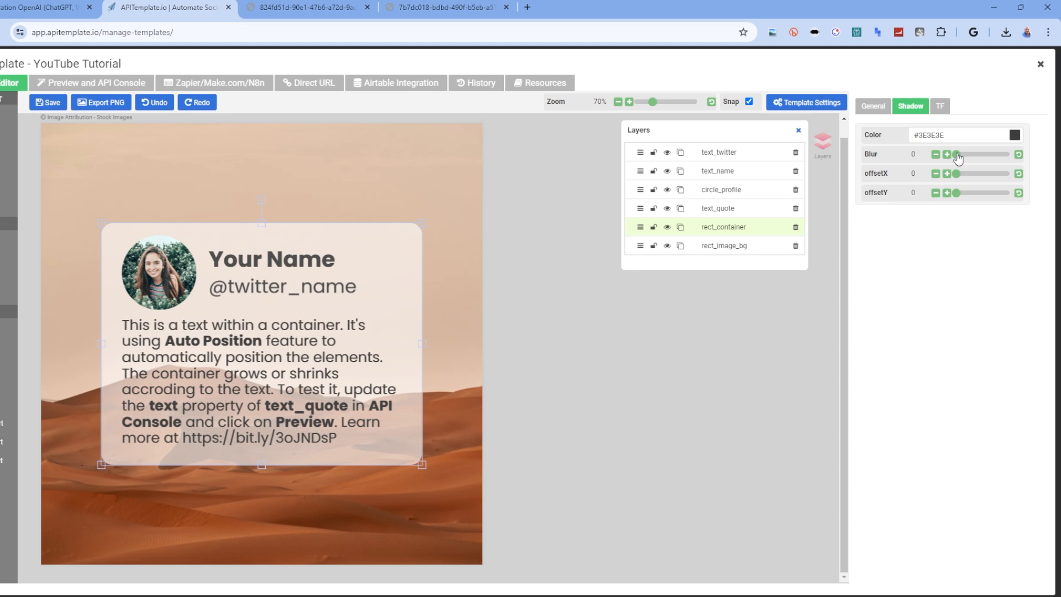
{"action": "left_click_drag", "start_coordinate": [956, 154], "coordinate": [1003, 194]}
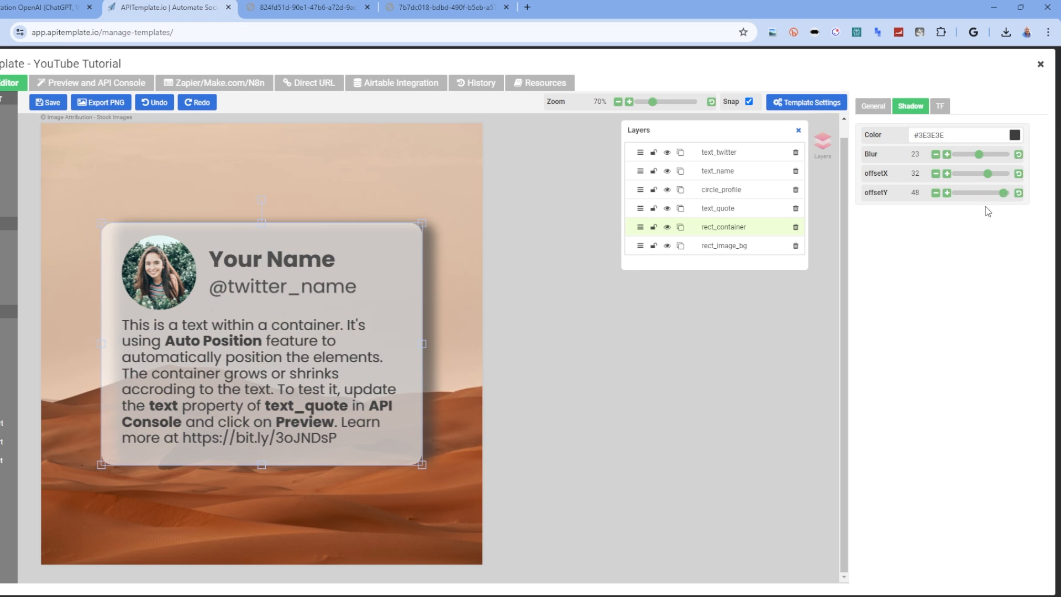
{"action": "left_click", "coordinate": [1018, 154]}
{"action": "left_click", "coordinate": [1019, 174]}
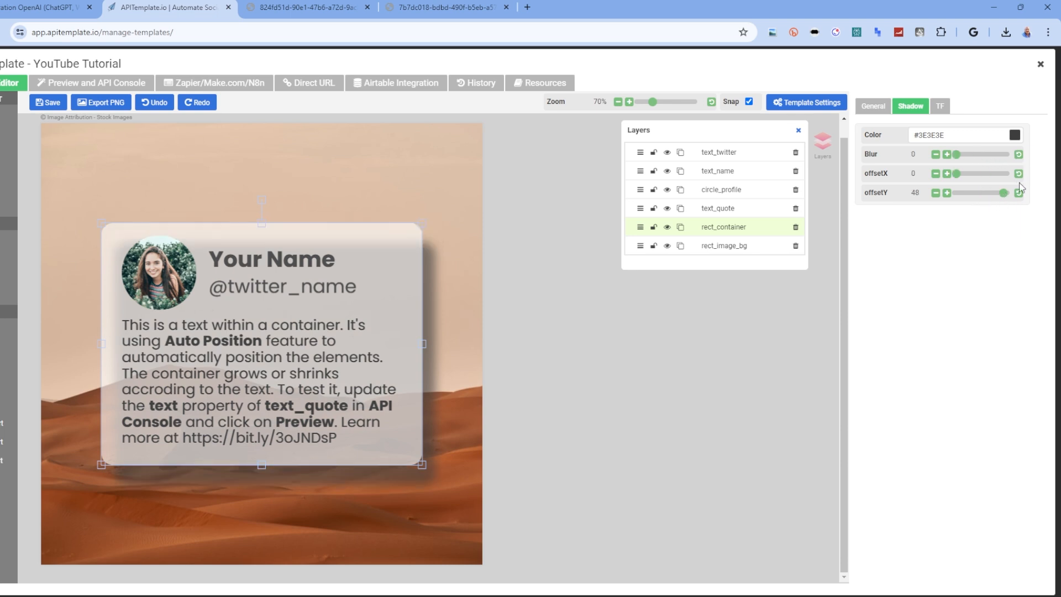
{"action": "left_click", "coordinate": [1019, 193]}
{"action": "left_click", "coordinate": [940, 107]}
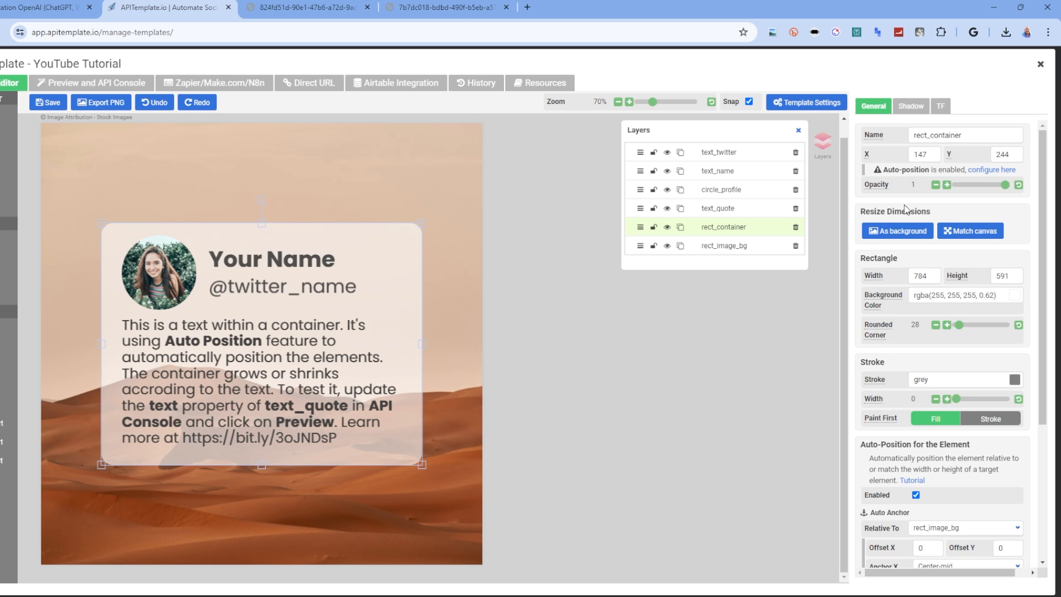
Step: Lower the opacity of the rect_container layer to 0.55
{"action": "left_click", "coordinate": [935, 185]}
{"action": "left_click", "coordinate": [936, 185]}
{"action": "left_click", "coordinate": [935, 186]}
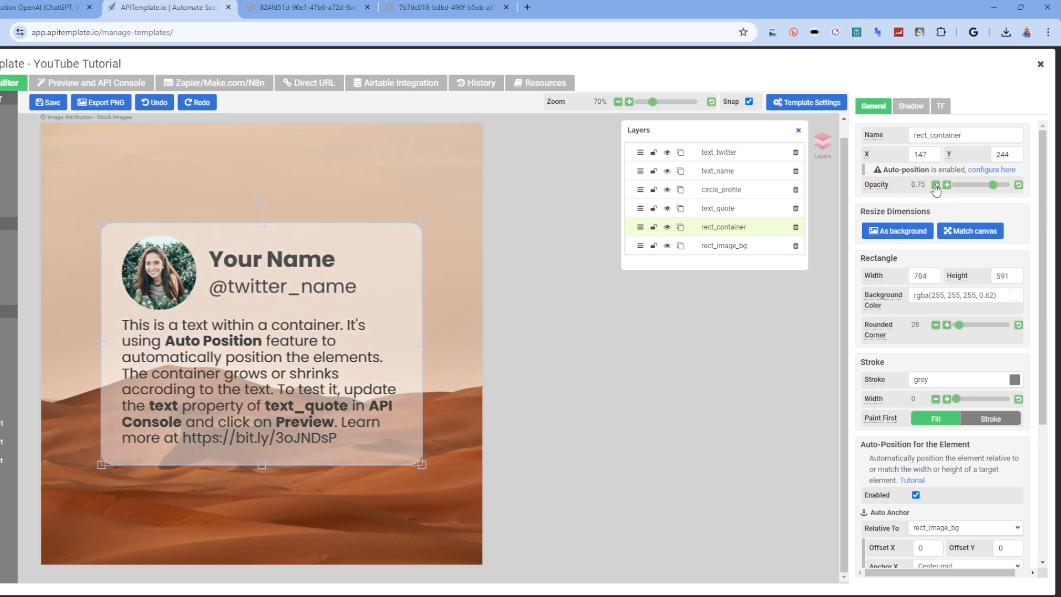
{"action": "left_click", "coordinate": [936, 185]}
{"action": "left_click", "coordinate": [936, 185]}
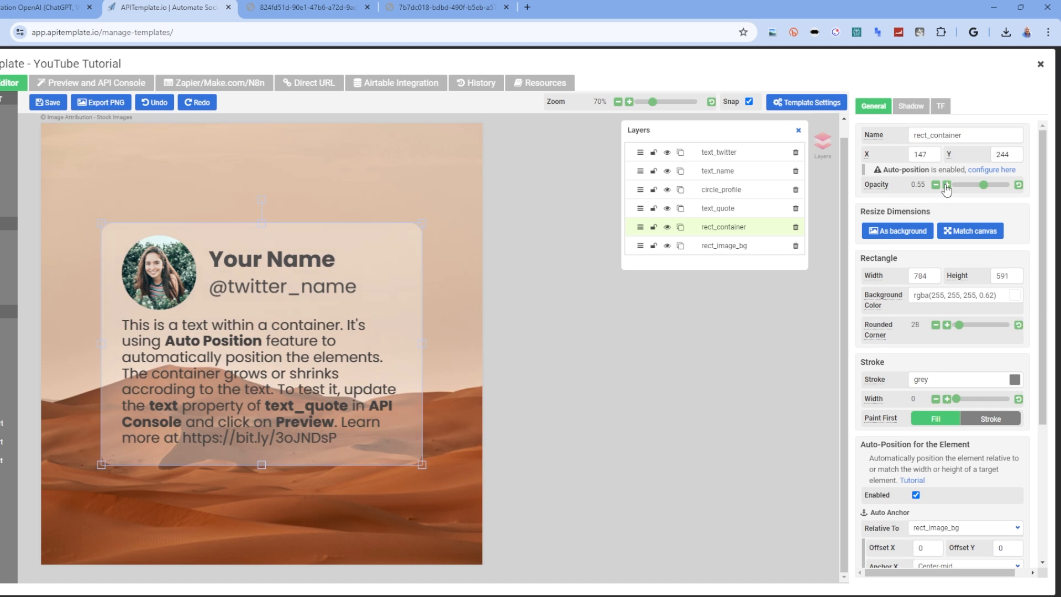
Step: Raise the opacity of the rect_container layer to 1
{"action": "left_click", "coordinate": [946, 185]}
{"action": "left_click", "coordinate": [946, 185]}
{"action": "left_click", "coordinate": [947, 185]}
{"action": "left_click", "coordinate": [947, 186]}
{"action": "left_click", "coordinate": [947, 185]}
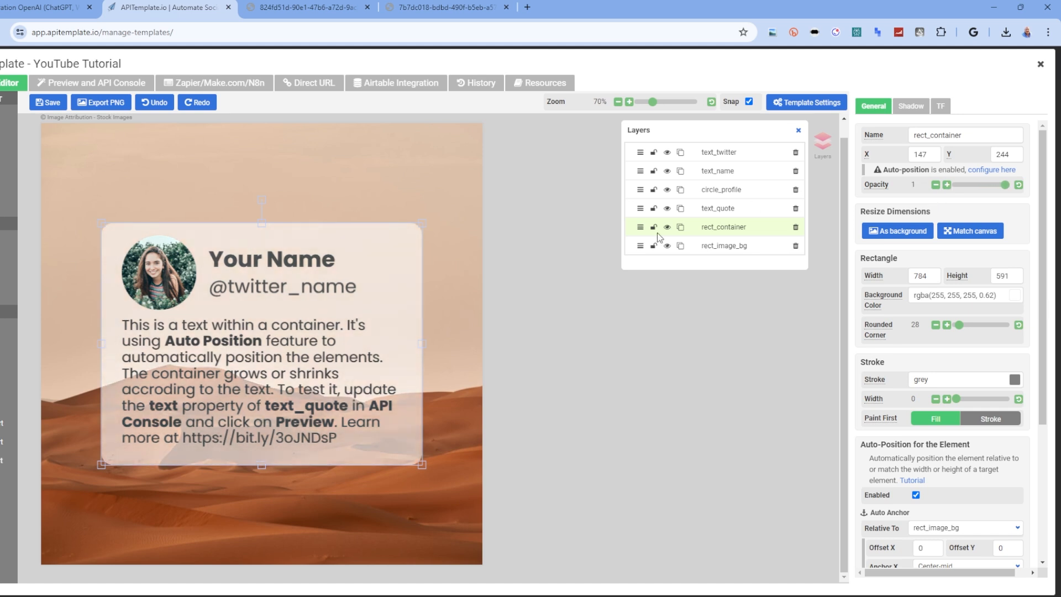
Step: Add a rectangle over the text card at about X 137, Y 244, and resize it to about 794 by 589
{"action": "left_click", "coordinate": [14, 145]}
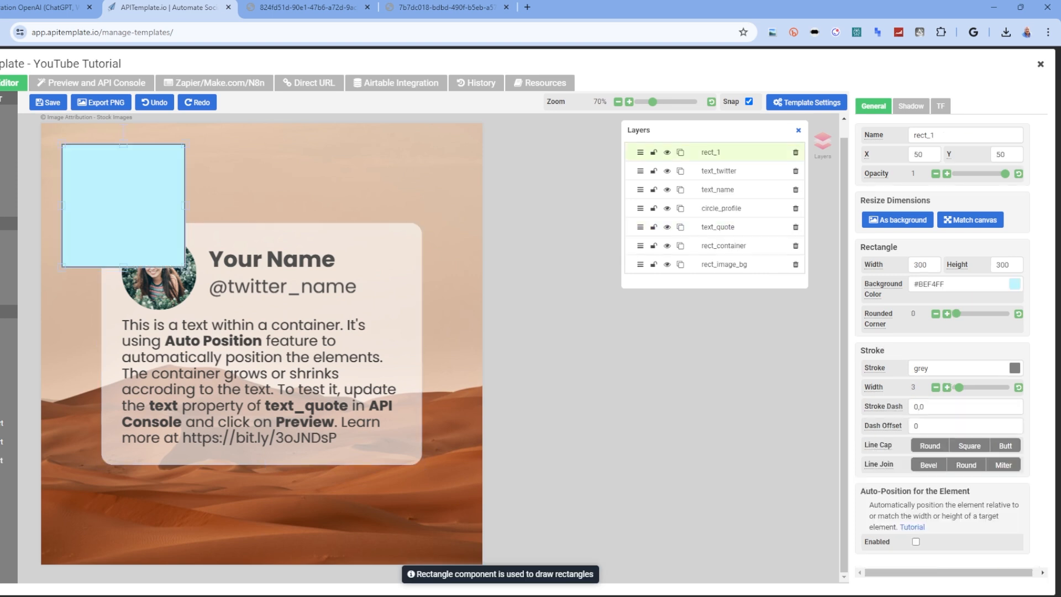
{"action": "left_click_drag", "start_coordinate": [116, 192], "coordinate": [157, 267]}
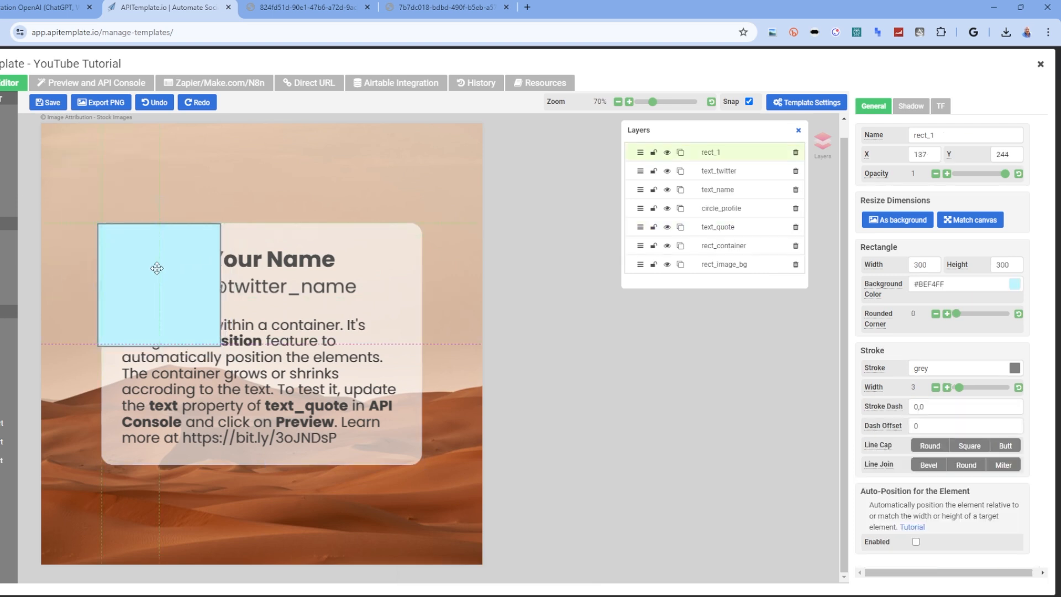
{"action": "left_click_drag", "start_coordinate": [223, 348], "coordinate": [377, 502]}
{"action": "left_click_drag", "start_coordinate": [396, 445], "coordinate": [325, 449]}
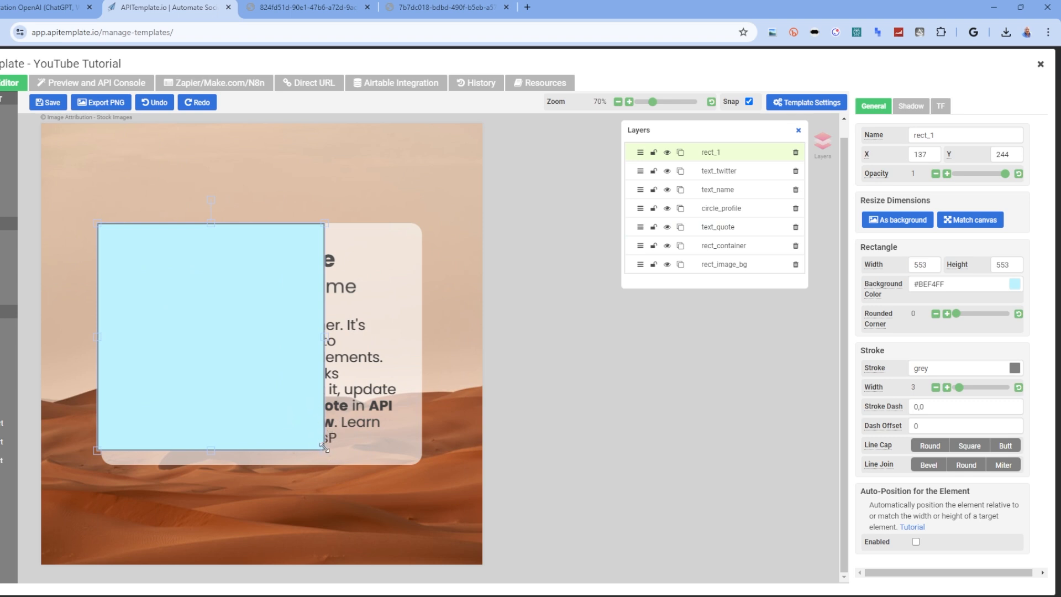
{"action": "left_click_drag", "start_coordinate": [324, 449], "coordinate": [498, 492]}
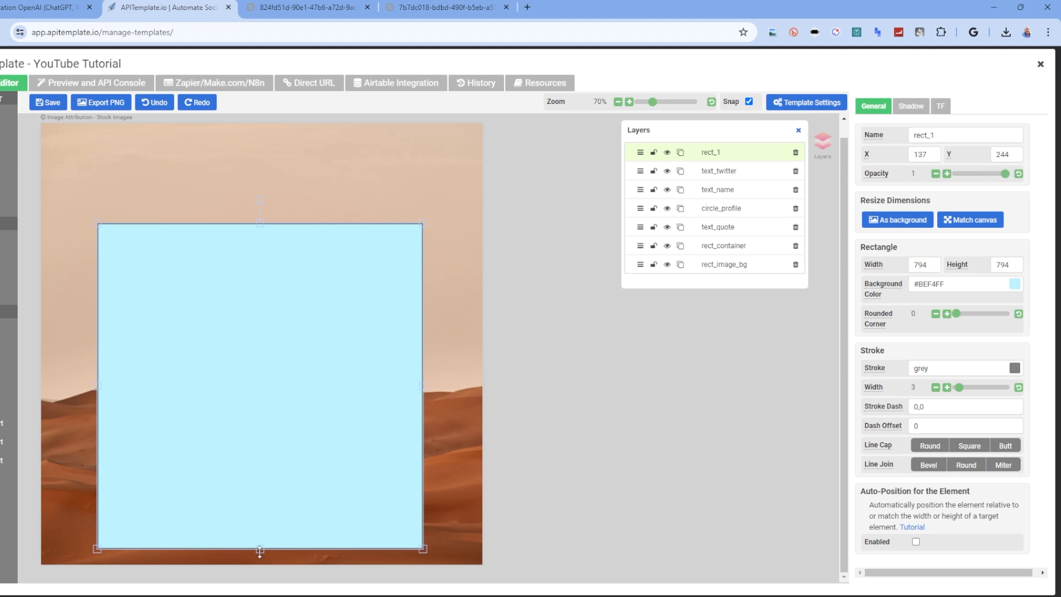
{"action": "left_click_drag", "start_coordinate": [260, 549], "coordinate": [233, 465]}
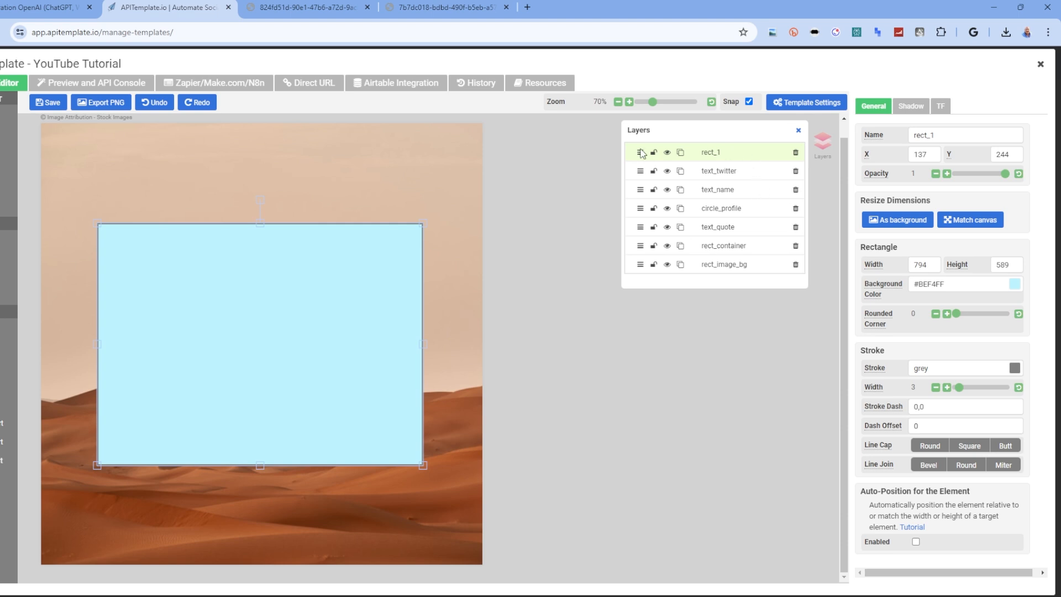
Step: Move the rect_1 layer directly beneath rect_container and lower its opacity to 0.7
{"action": "left_click_drag", "start_coordinate": [643, 153], "coordinate": [645, 245]}
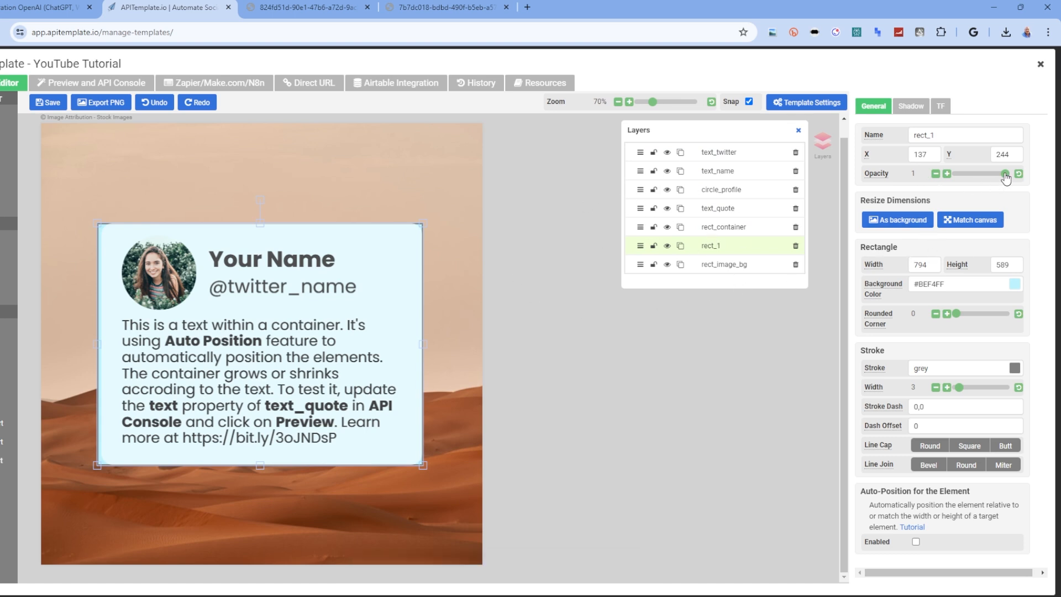
{"action": "left_click_drag", "start_coordinate": [1005, 175], "coordinate": [994, 175]}
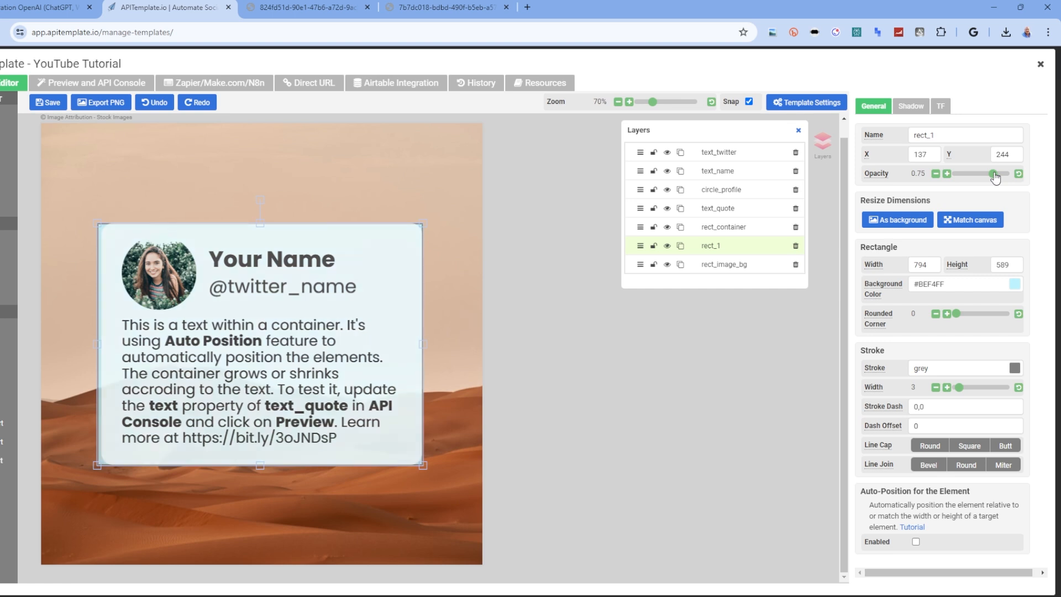
{"action": "left_click_drag", "start_coordinate": [995, 176], "coordinate": [992, 176]}
Step: Set the background color of rect_1 to #FFFFFF and its rounded corner to 27
{"action": "left_click", "coordinate": [1014, 284]}
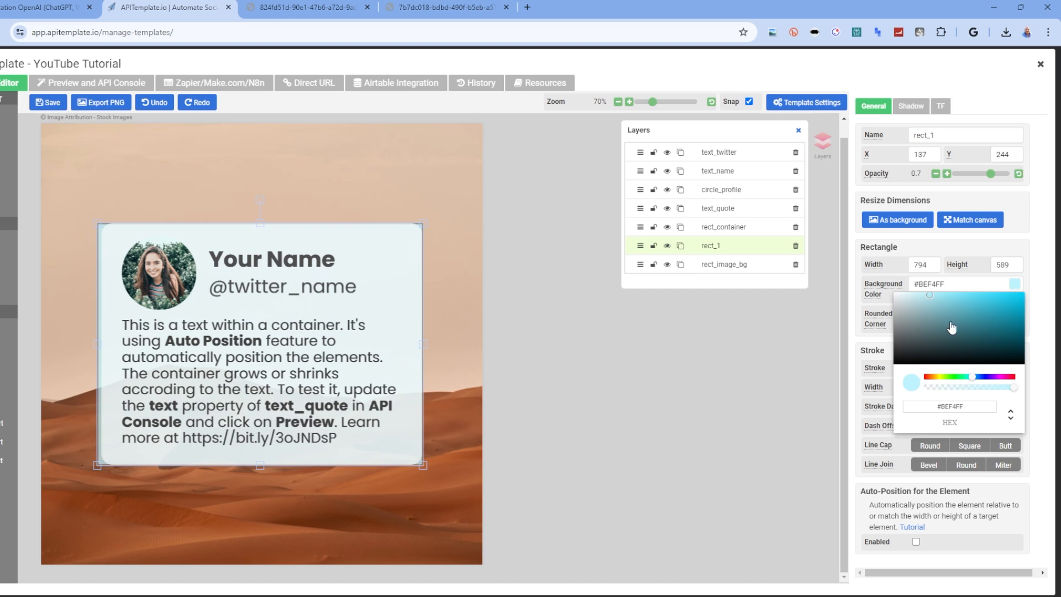
{"action": "left_click_drag", "start_coordinate": [909, 301], "coordinate": [881, 282]}
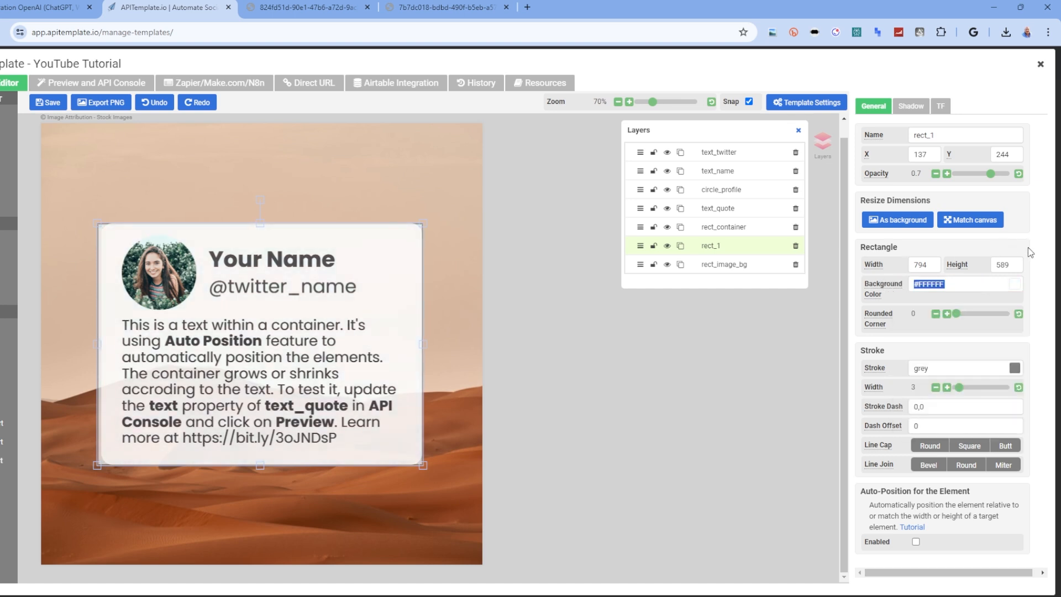
{"action": "left_click_drag", "start_coordinate": [956, 314], "coordinate": [910, 314]}
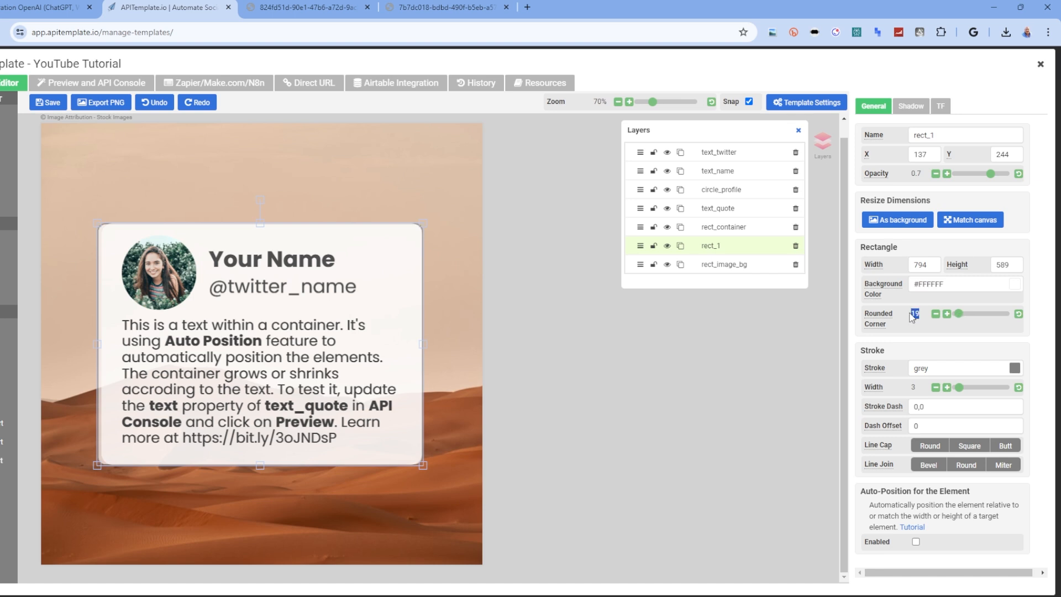
{"action": "left_click", "coordinate": [948, 313]}
{"action": "left_click", "coordinate": [947, 314]}
Step: Hide the rect_container layer to check the card without it, and delete that layer
{"action": "left_click", "coordinate": [667, 228]}
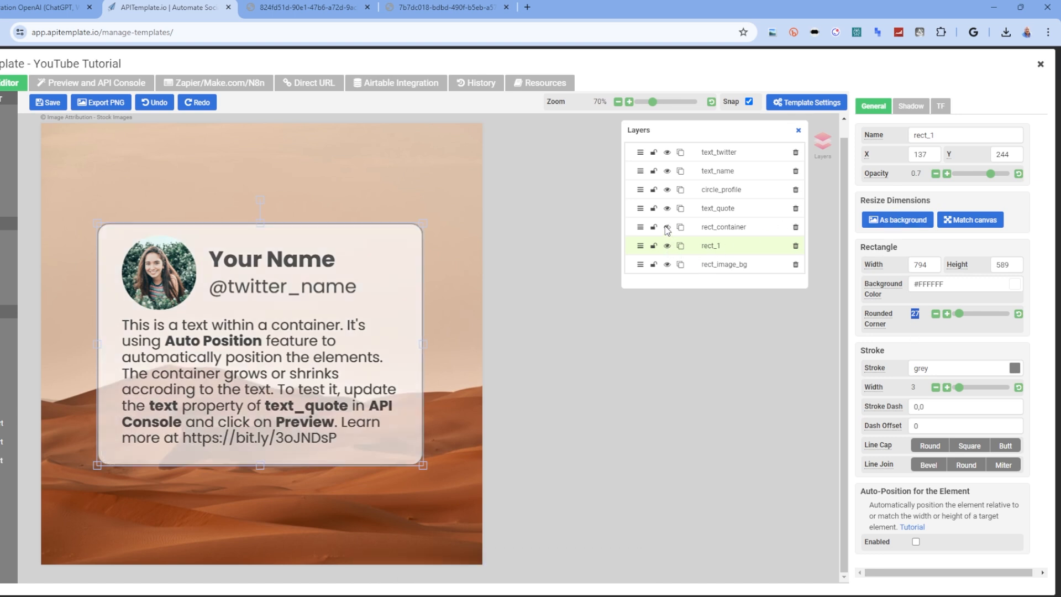
{"action": "left_click", "coordinate": [424, 203]}
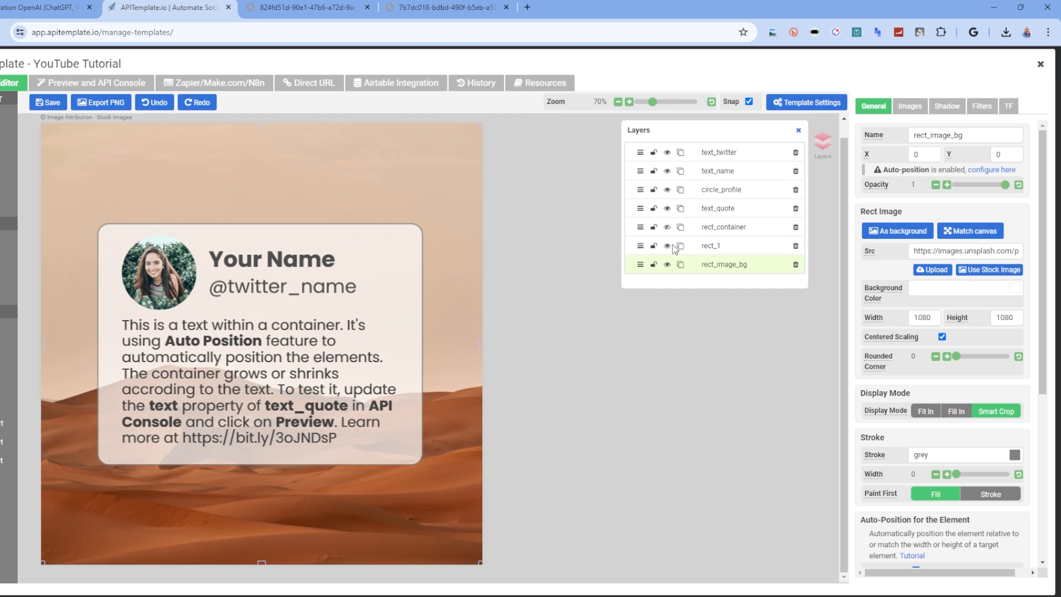
{"action": "left_click", "coordinate": [795, 227]}
Step: Raise the opacity of the rect_1 layer to 0.8 and save the template
{"action": "left_click", "coordinate": [747, 235]}
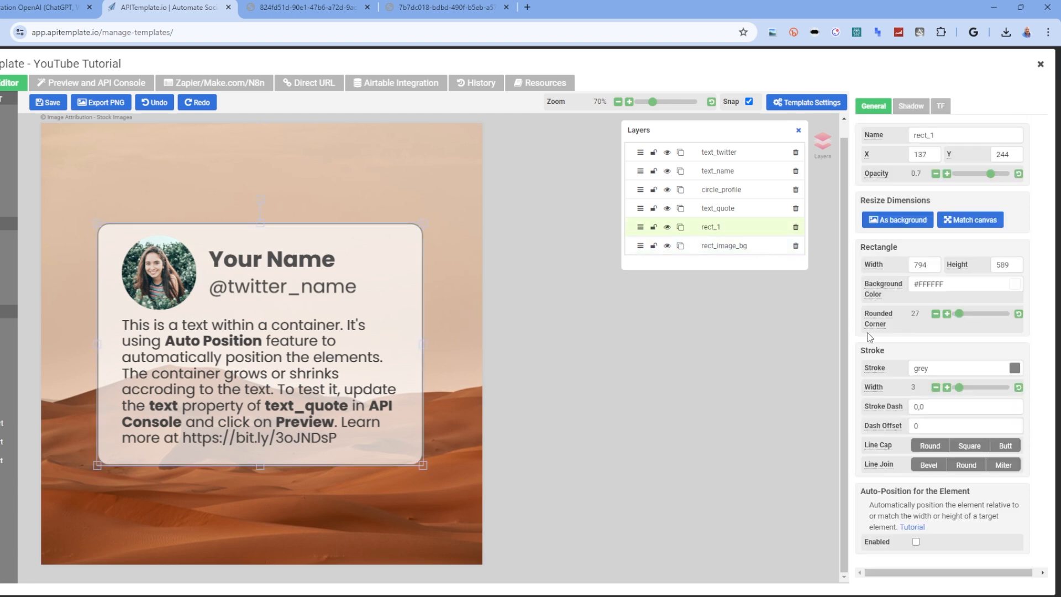
{"action": "left_click", "coordinate": [946, 173]}
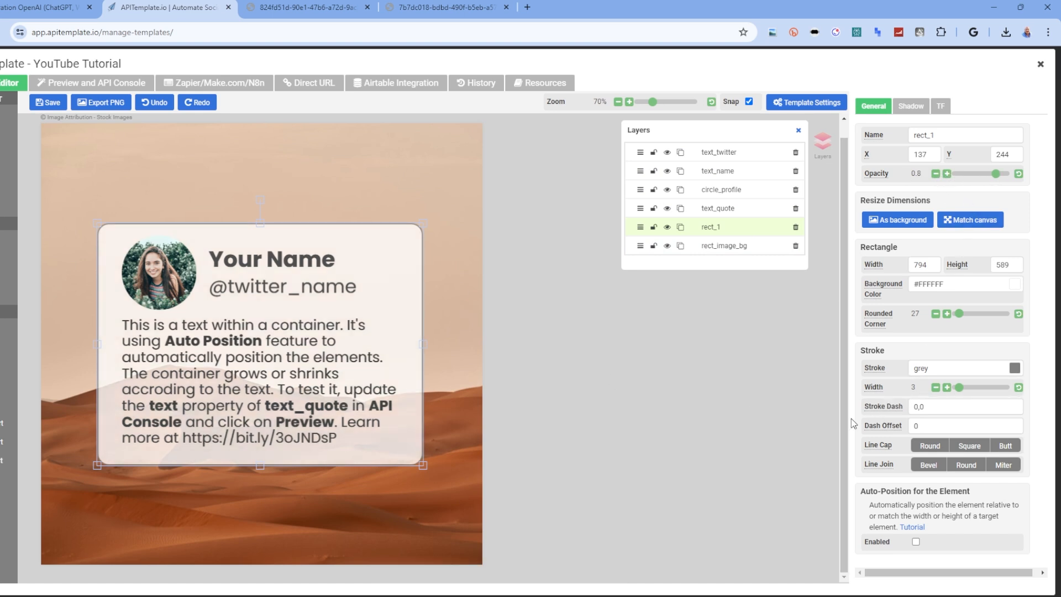
{"action": "scroll", "coordinate": [854, 170], "scroll_direction": "up", "scroll_amount": 1}
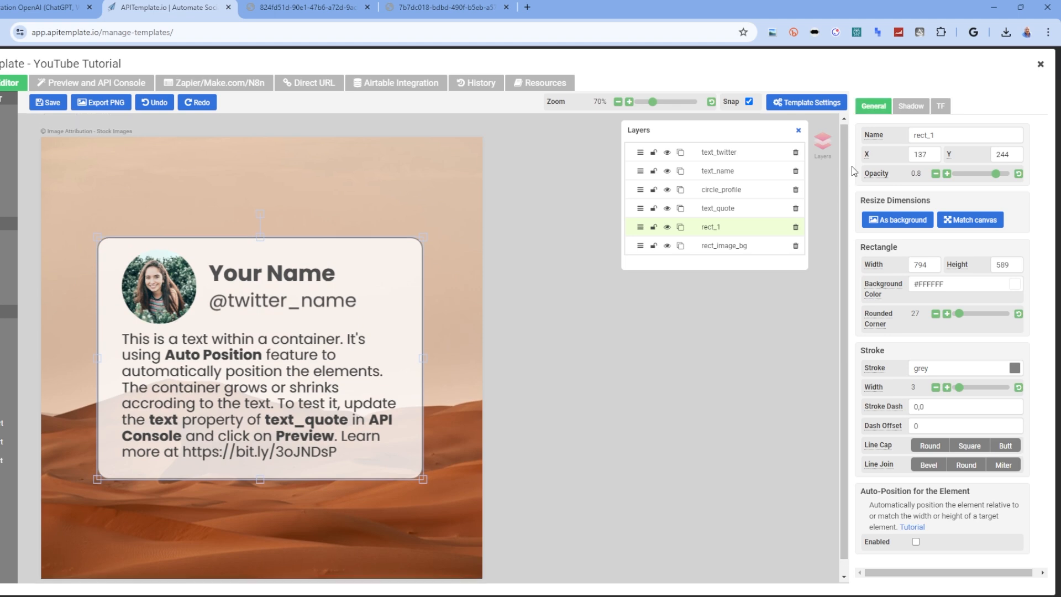
{"action": "left_click", "coordinate": [51, 104]}
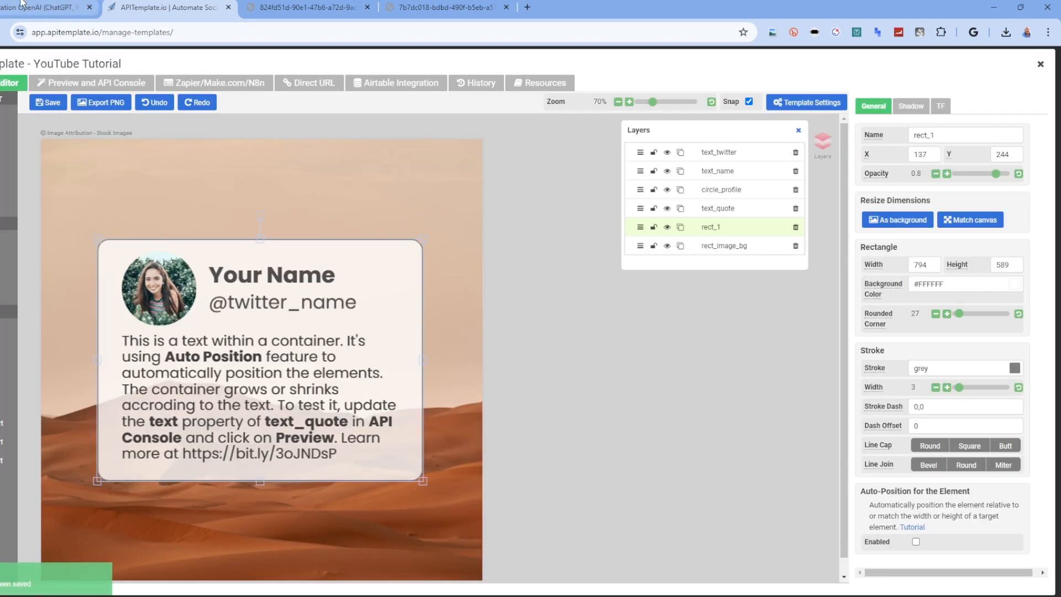
Step: Review the previous rendered image, then switch to the Make scenario and run it once
{"action": "left_click", "coordinate": [431, 7]}
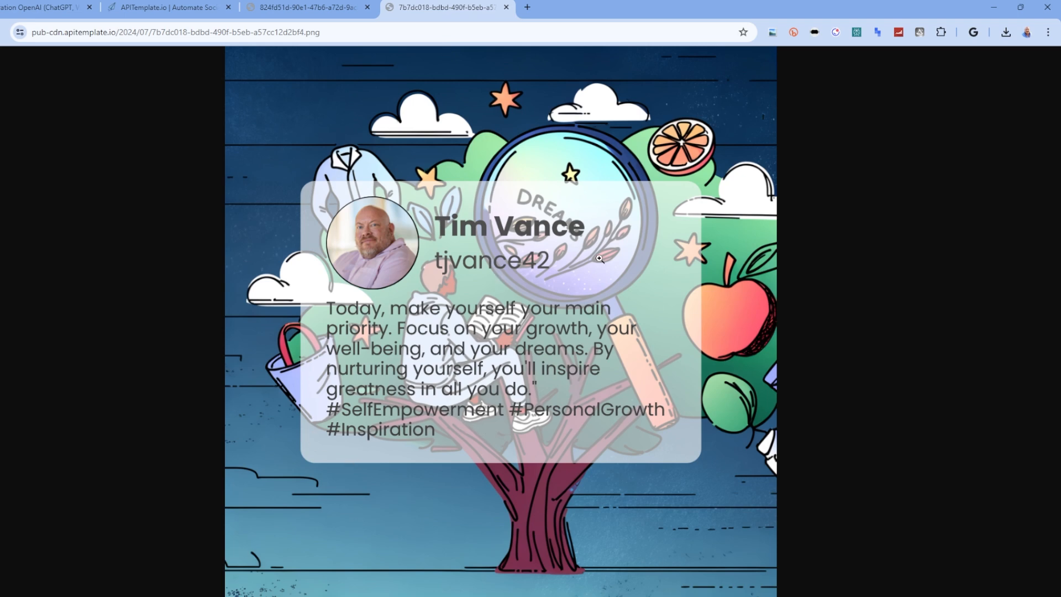
{"action": "left_click", "coordinate": [22, 8]}
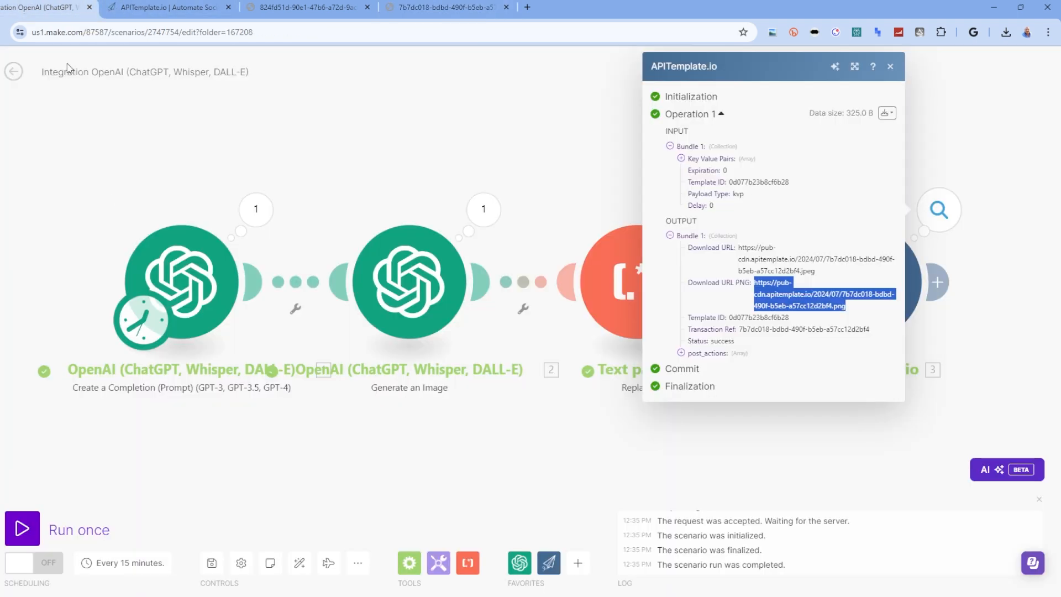
{"action": "left_click", "coordinate": [22, 529]}
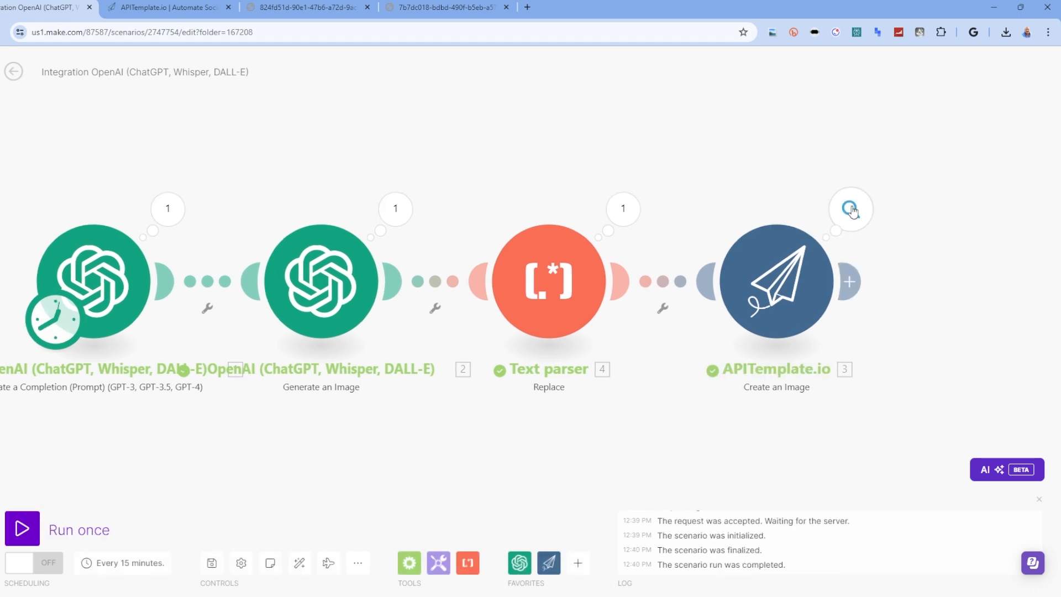
Step: Open the Download URL PNG from the APITemplate.io module's output in a new browser tab
{"action": "left_click", "coordinate": [851, 209]}
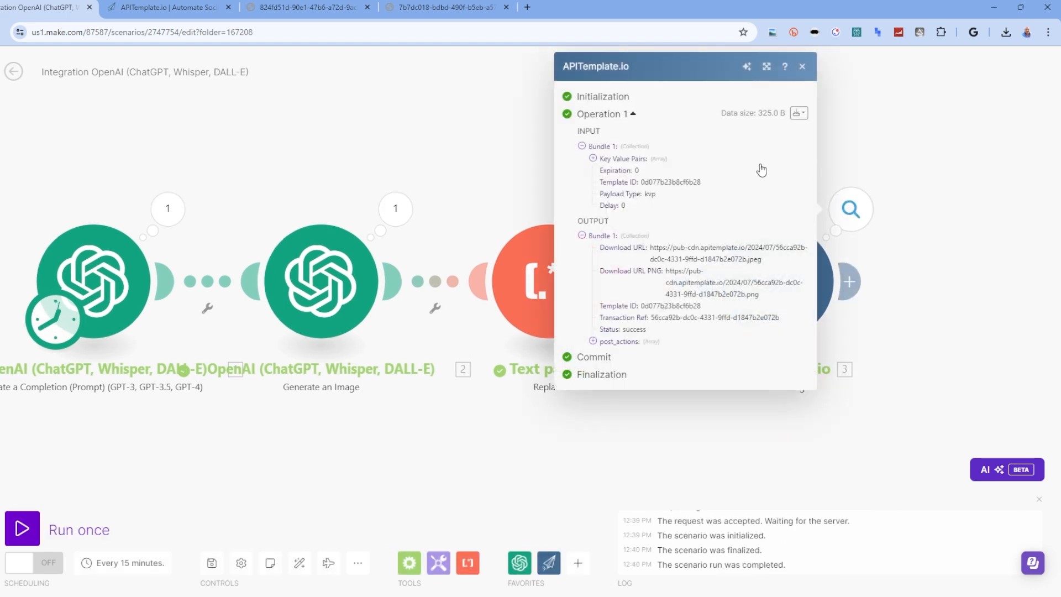
{"action": "triple_click", "coordinate": [676, 269]}
{"action": "left_click", "coordinate": [734, 311]}
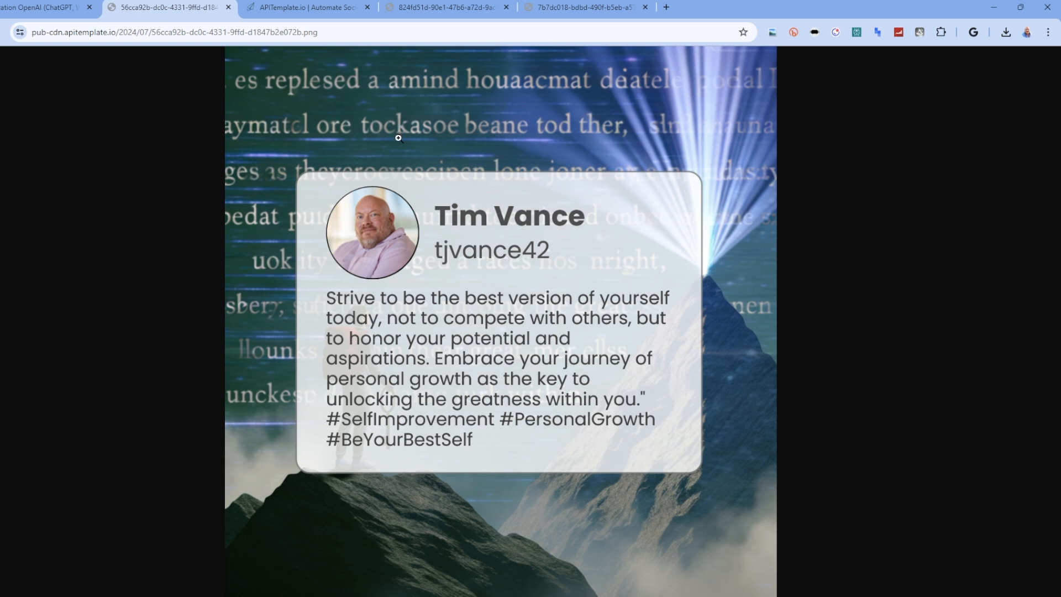
Step: Close the rendered images and the template editor, and dismiss the APITemplate.io module's output in Make
{"action": "left_click", "coordinate": [228, 7]}
{"action": "left_click", "coordinate": [166, 8]}
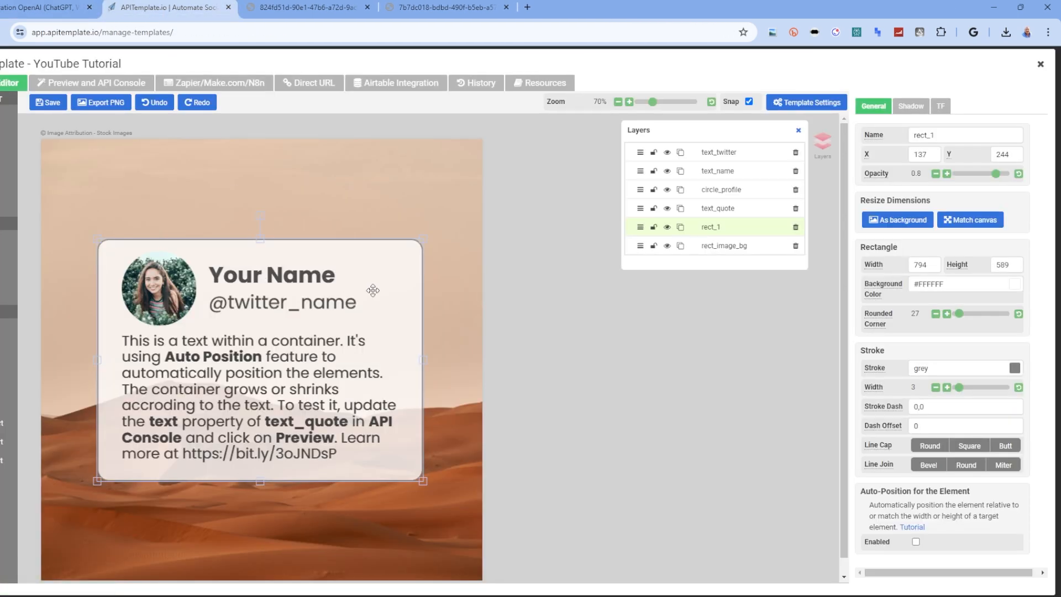
{"action": "left_click", "coordinate": [229, 8]}
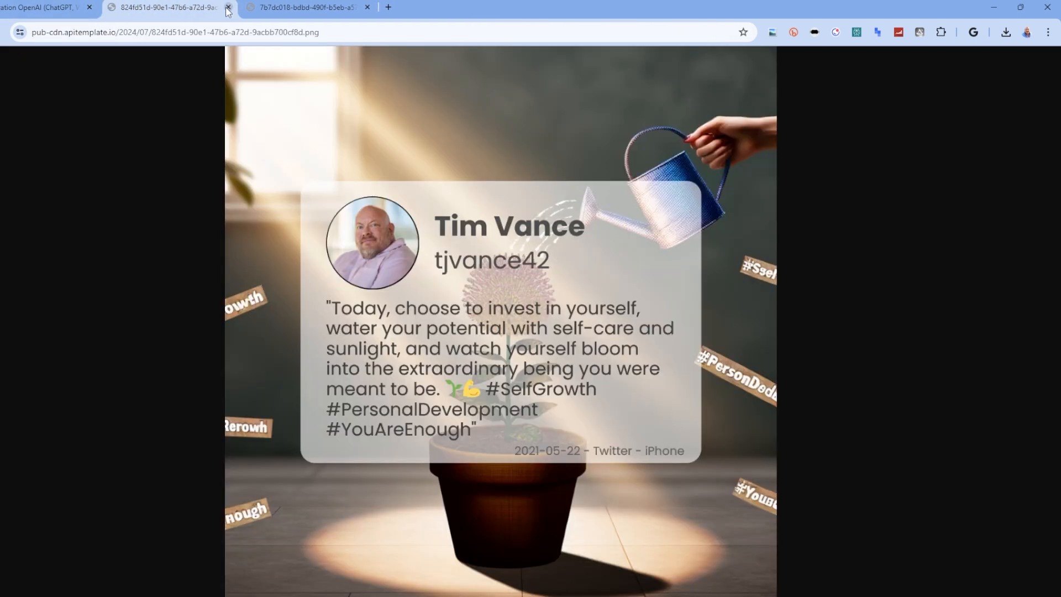
{"action": "left_click", "coordinate": [229, 8]}
{"action": "left_click", "coordinate": [228, 7]}
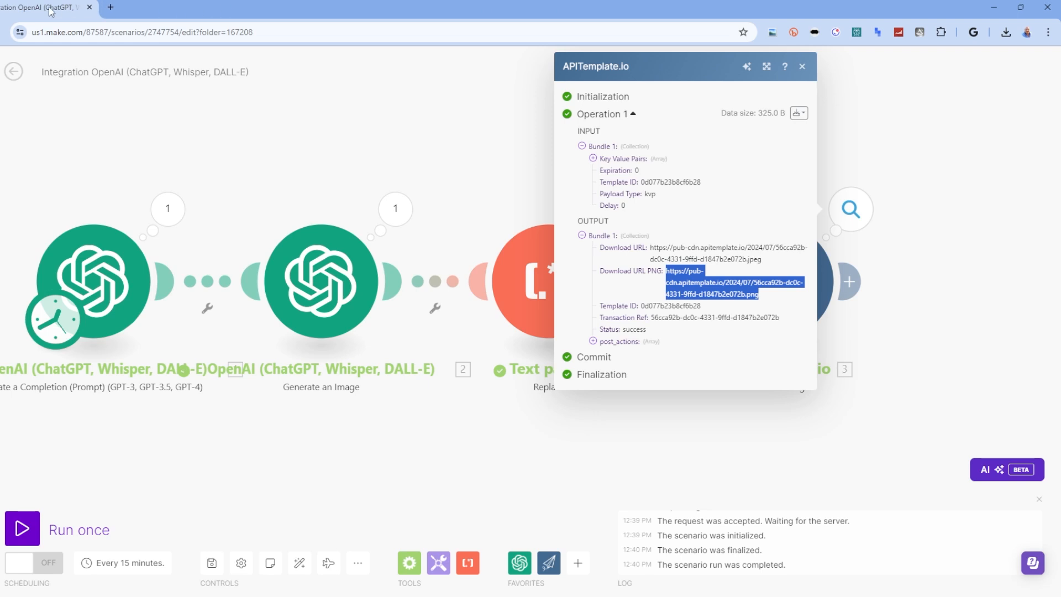
{"action": "left_click", "coordinate": [398, 139]}
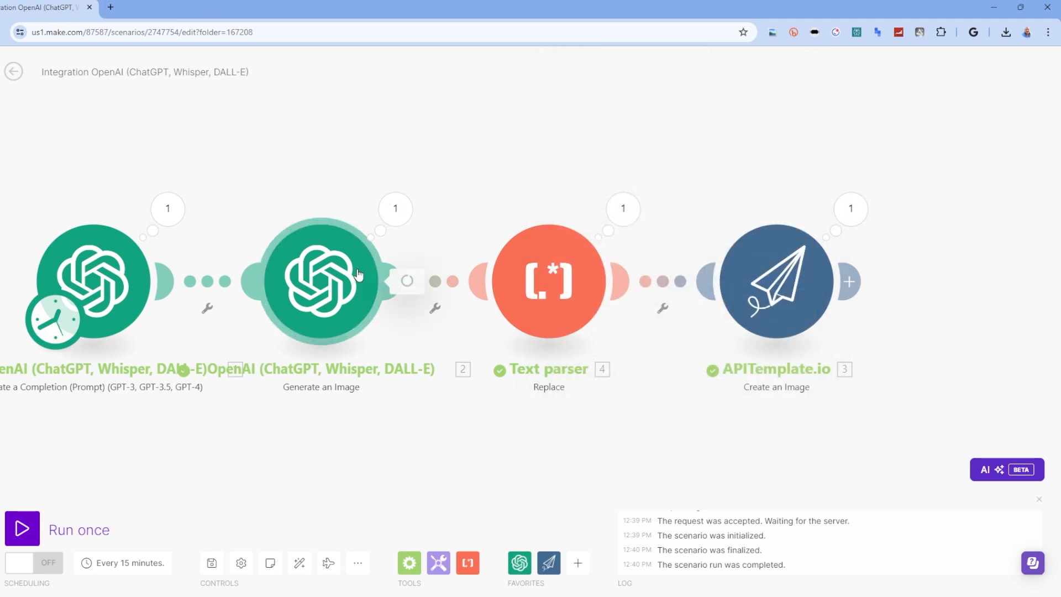
Step: Append "Make sure to not include any text or writing in your photo." to the Generate an Image module's prompt
{"action": "left_click", "coordinate": [387, 278]}
{"action": "scroll", "coordinate": [490, 255], "scroll_direction": "down", "scroll_amount": 1}
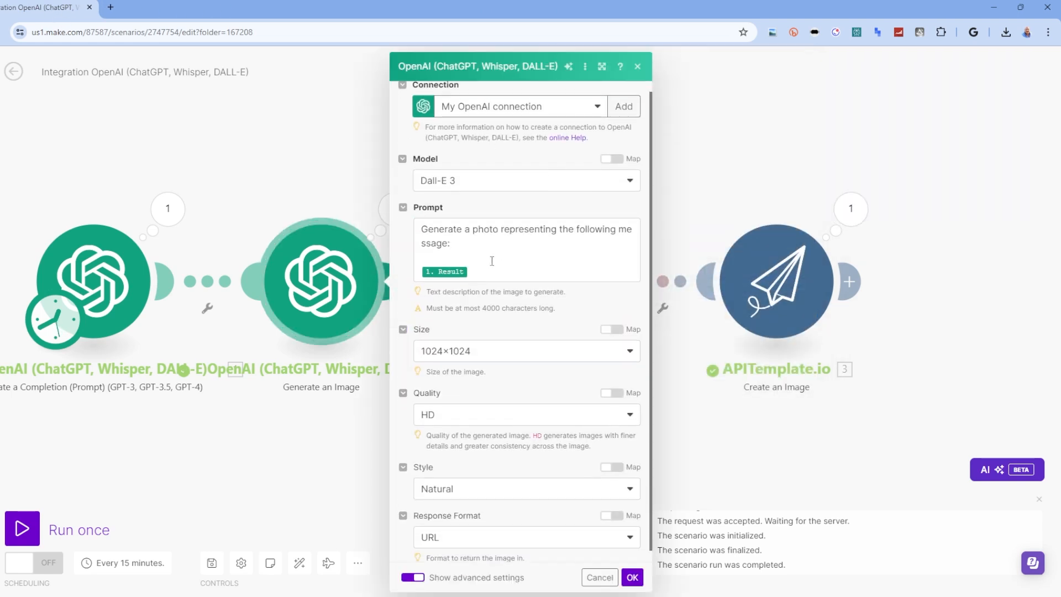
{"action": "left_click", "coordinate": [486, 242]}
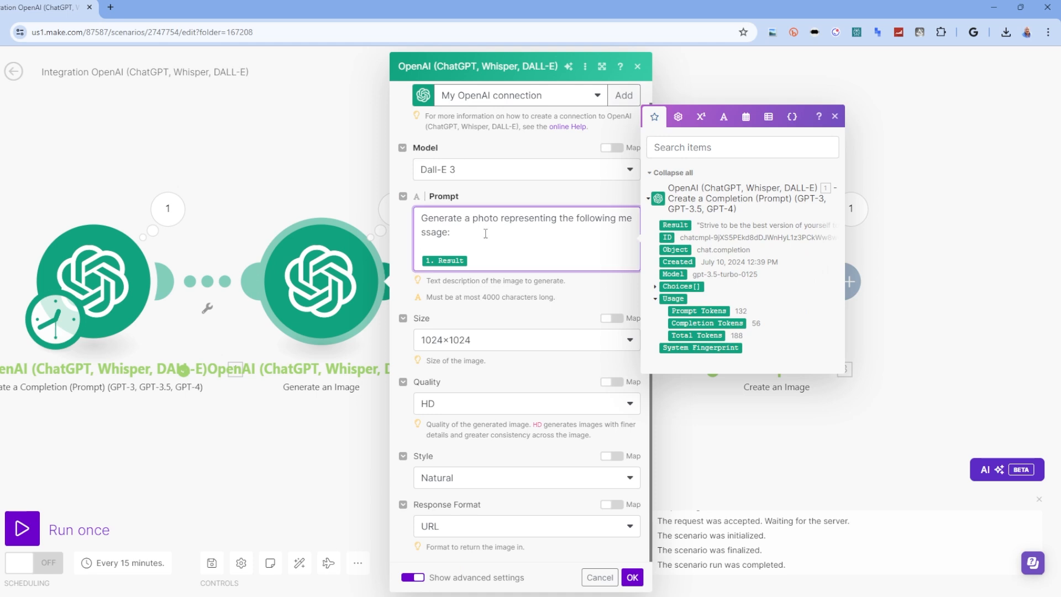
{"action": "key", "text": "Return"}
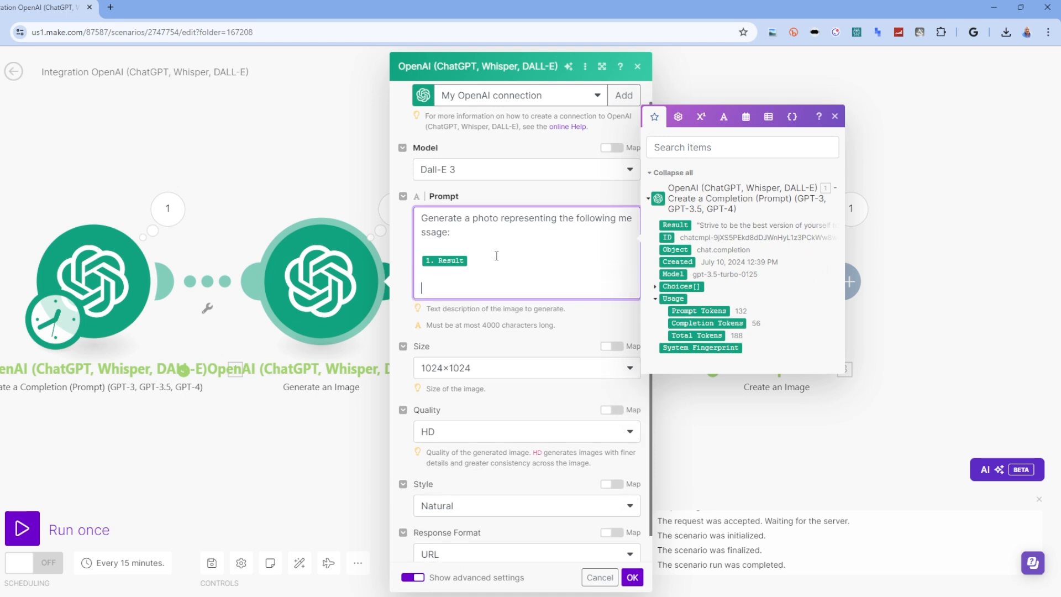
{"action": "type", "text": "Make sure to not include an"}
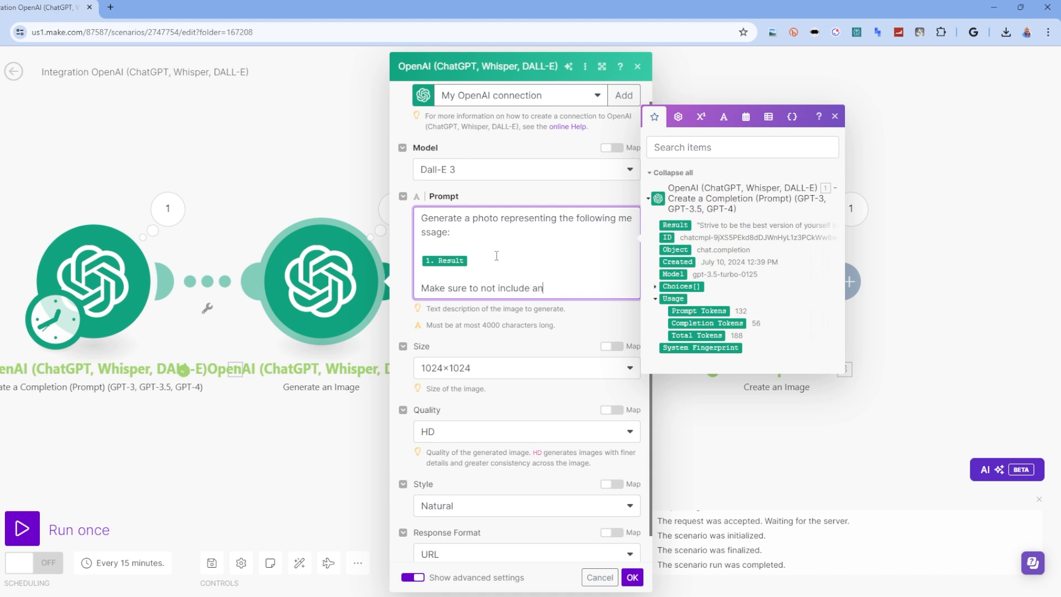
{"action": "type", "text": "y tex"}
{"action": "type", "text": "t or writing in"}
{"action": "type", "text": "the"}
{"action": "key", "text": "BackSpace"}
{"action": "key", "text": "BackSpace"}
{"action": "key", "text": "BackSpace"}
{"action": "type", "text": "your photo."}
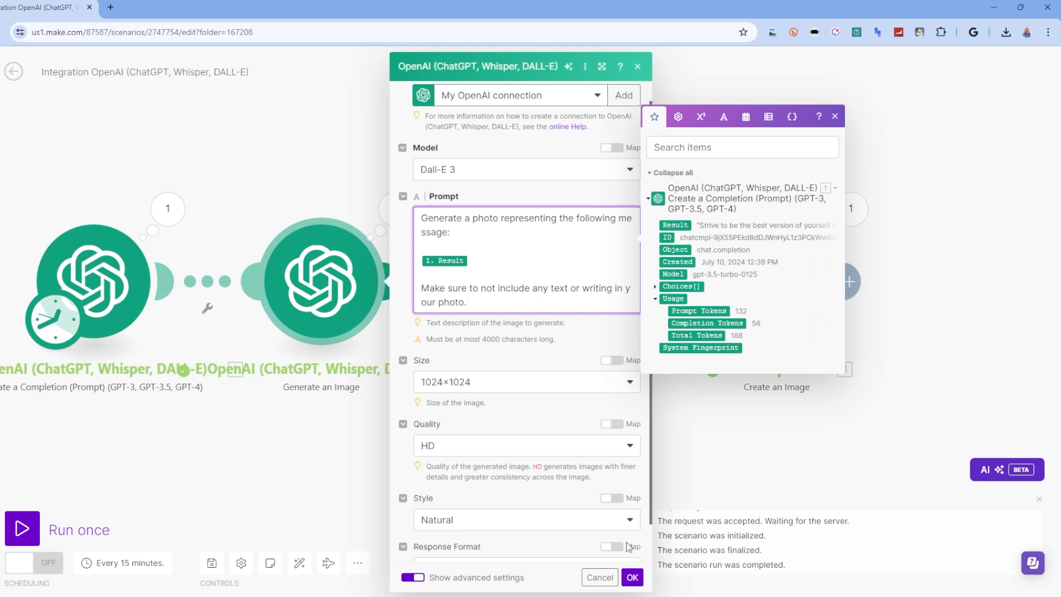
{"action": "left_click", "coordinate": [633, 577]}
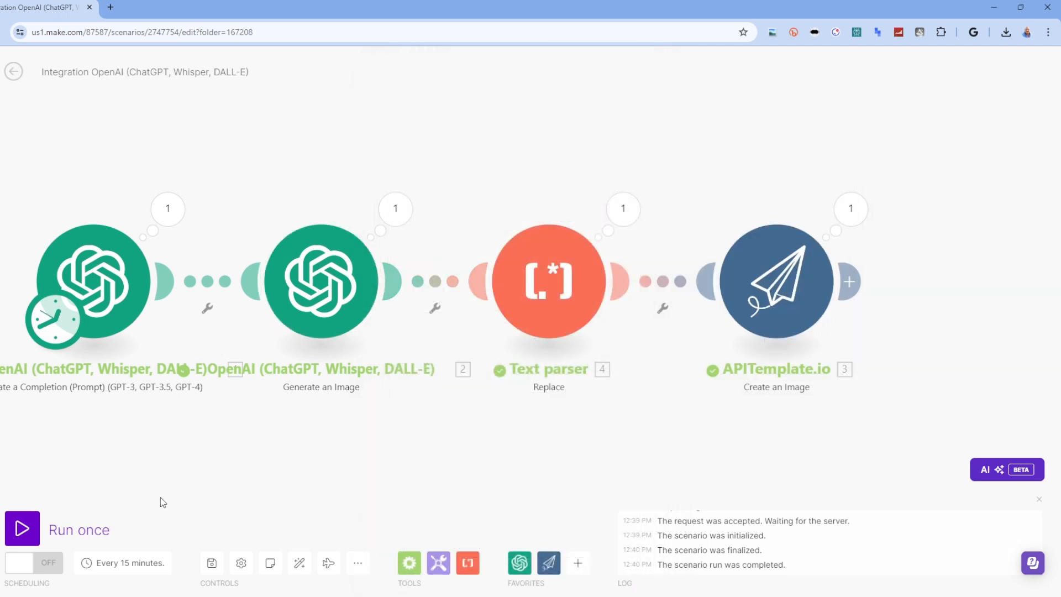
Step: Run the scenario once and expand the Generate an Image module's output data to its image URL
{"action": "left_click", "coordinate": [22, 529]}
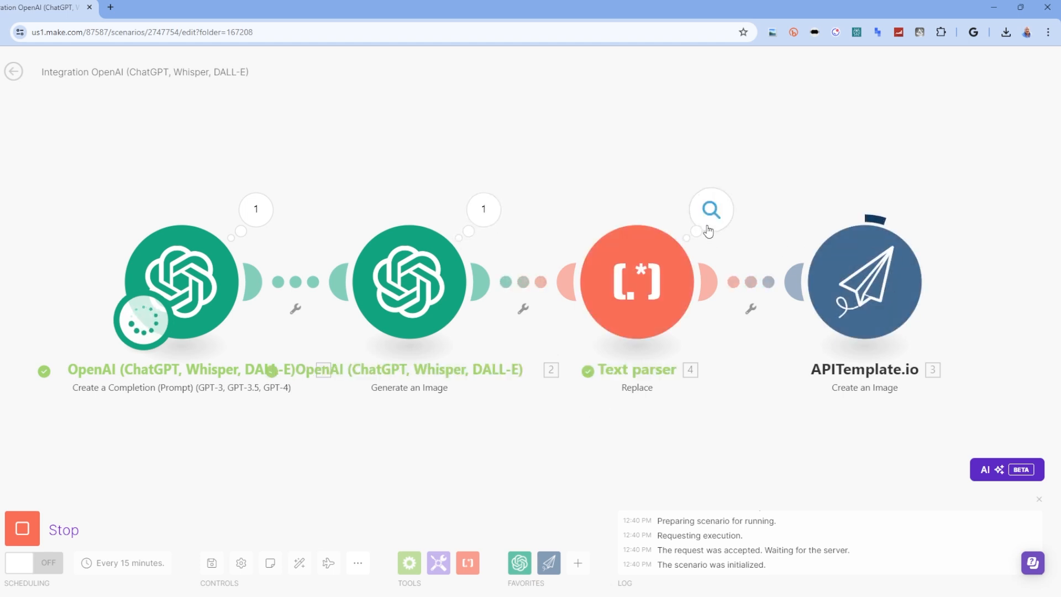
{"action": "left_click", "coordinate": [489, 211]}
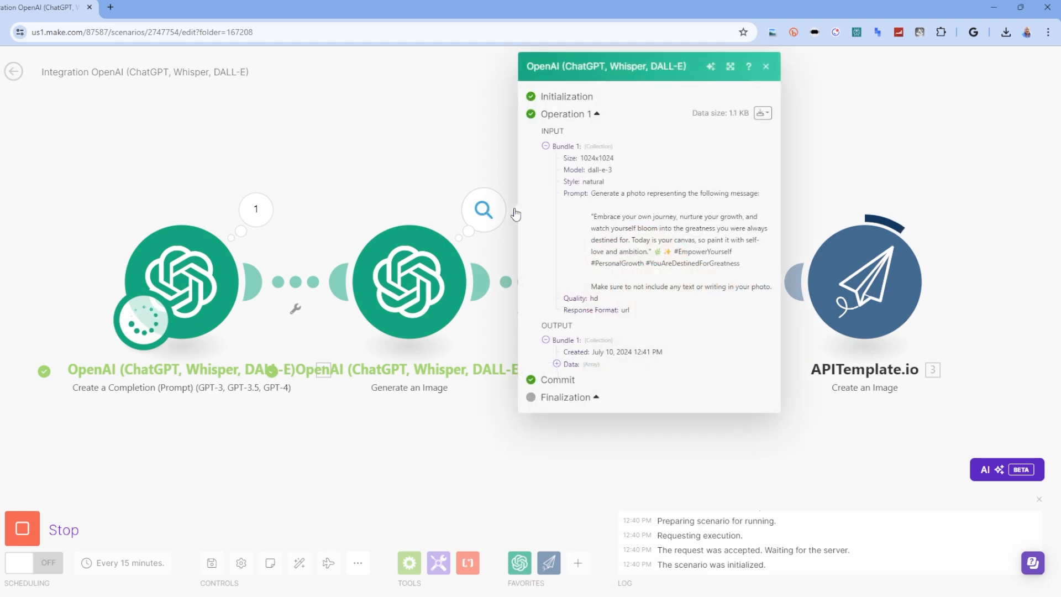
{"action": "left_click", "coordinate": [556, 364]}
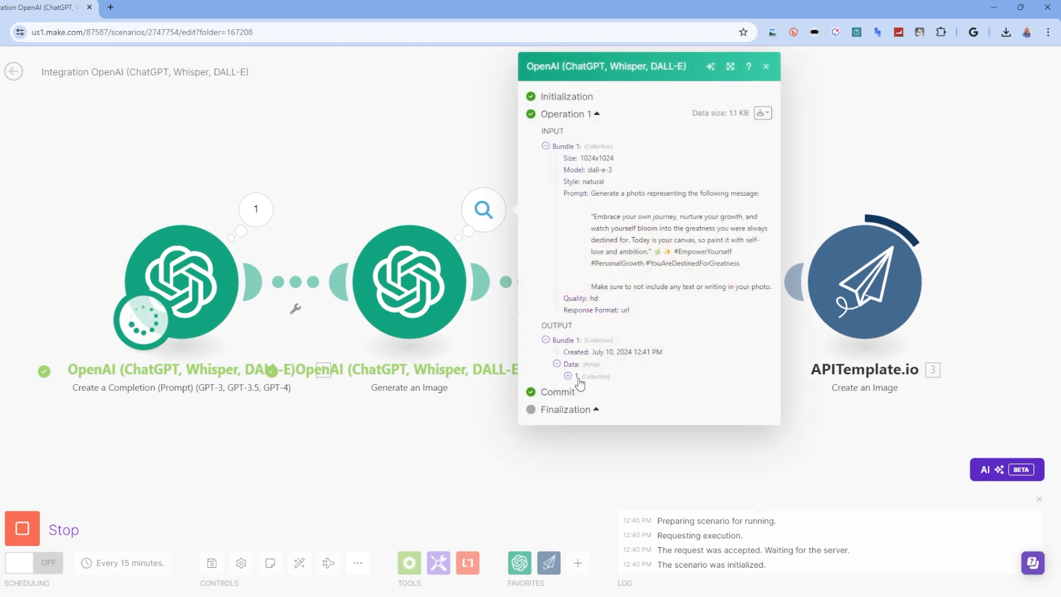
{"action": "left_click", "coordinate": [564, 376]}
{"action": "scroll", "coordinate": [612, 427], "scroll_direction": "down", "scroll_amount": 3}
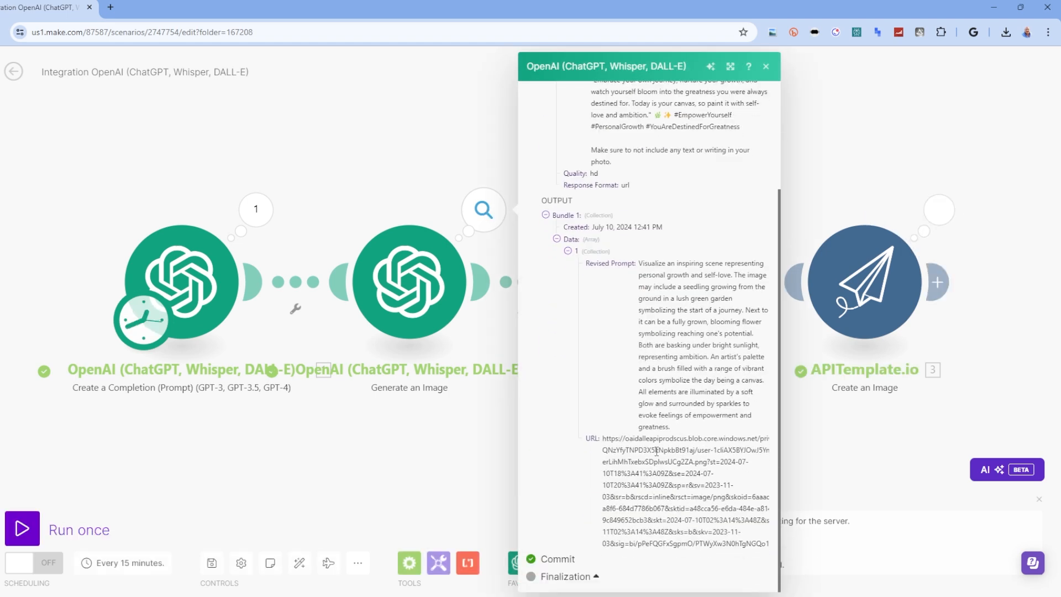
Step: Open the image URL from the Generate an Image output in a new browser tab
{"action": "triple_click", "coordinate": [656, 441]}
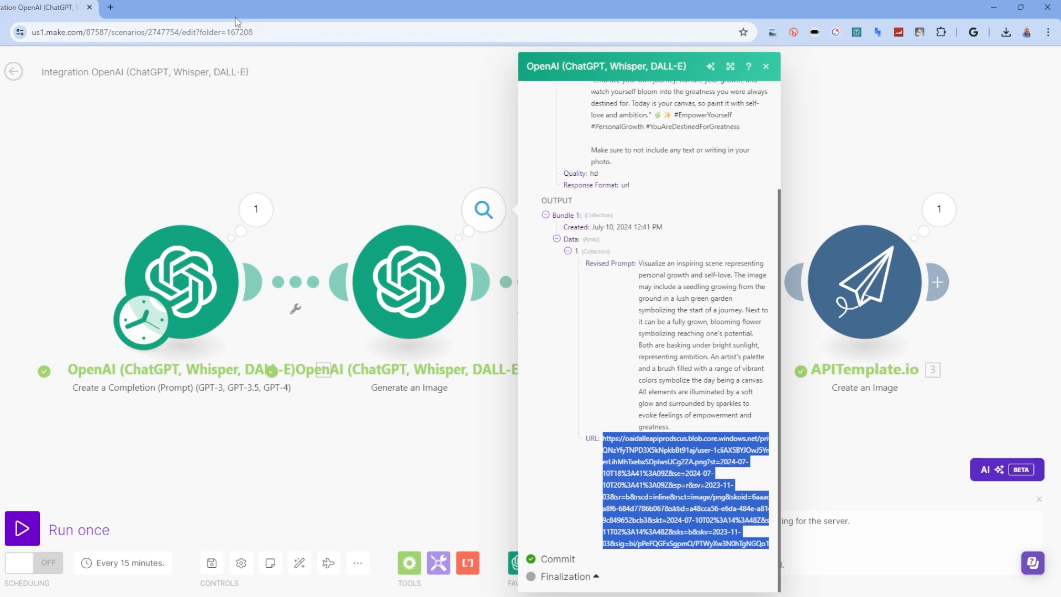
{"action": "left_click", "coordinate": [111, 7]}
{"action": "left_click", "coordinate": [128, 33]}
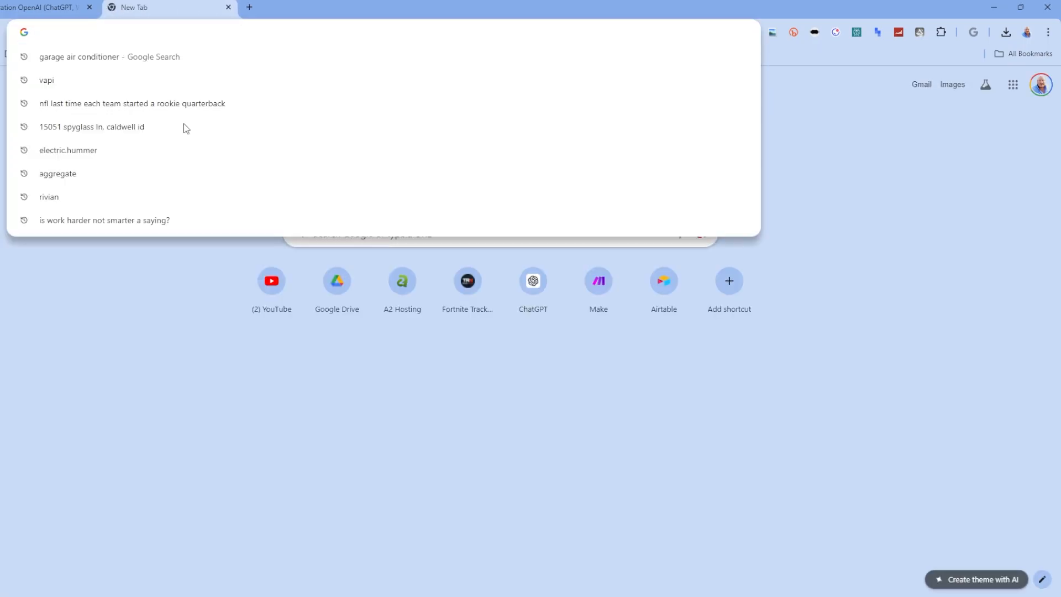
{"action": "key", "text": "ctrl+v"}
{"action": "key", "text": "Return"}
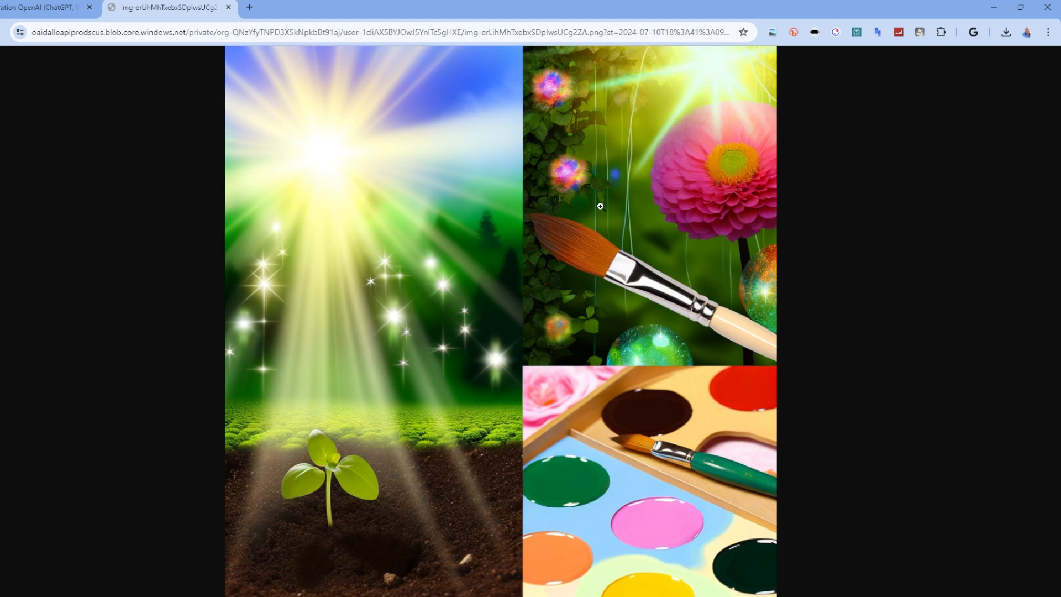
Step: Copy the PNG download URL from the APITemplate.io output and view that image up close in the image's browser tab
{"action": "left_click", "coordinate": [42, 7]}
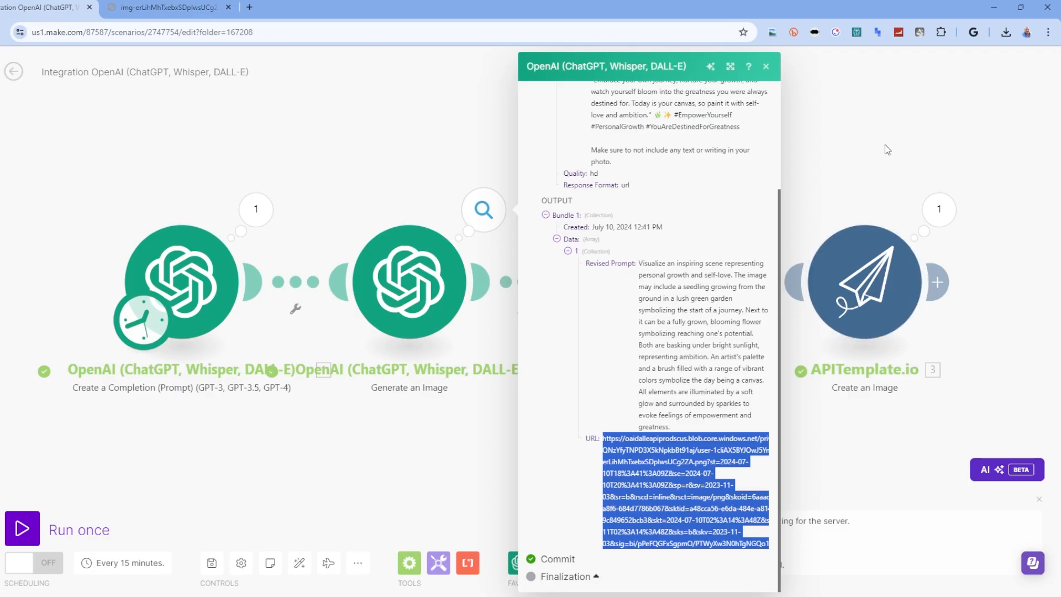
{"action": "left_click", "coordinate": [884, 145]}
{"action": "left_click", "coordinate": [936, 216]}
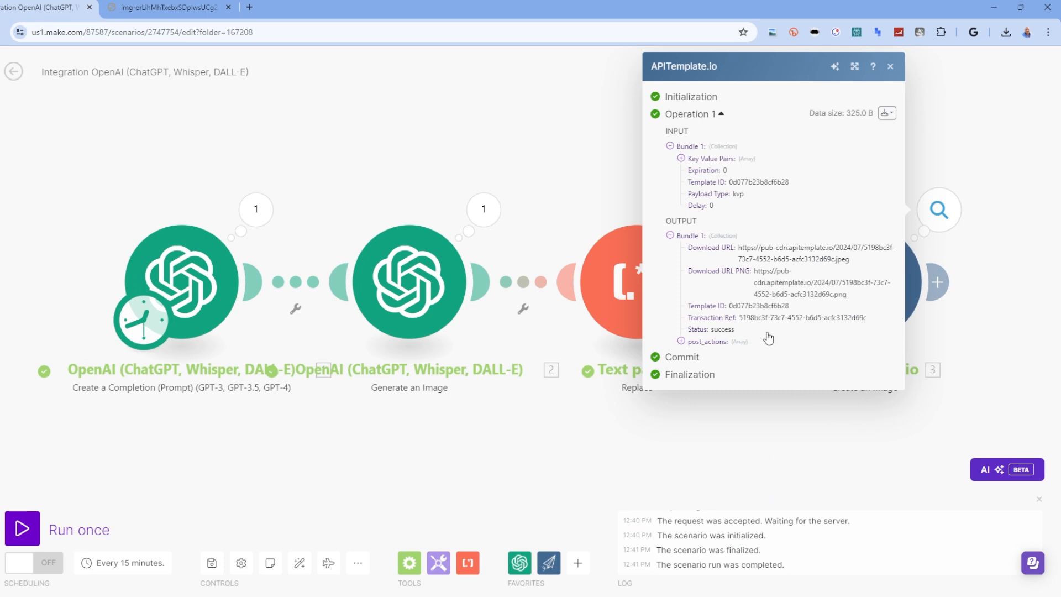
{"action": "triple_click", "coordinate": [777, 269]}
{"action": "key", "text": "ctrl+c"}
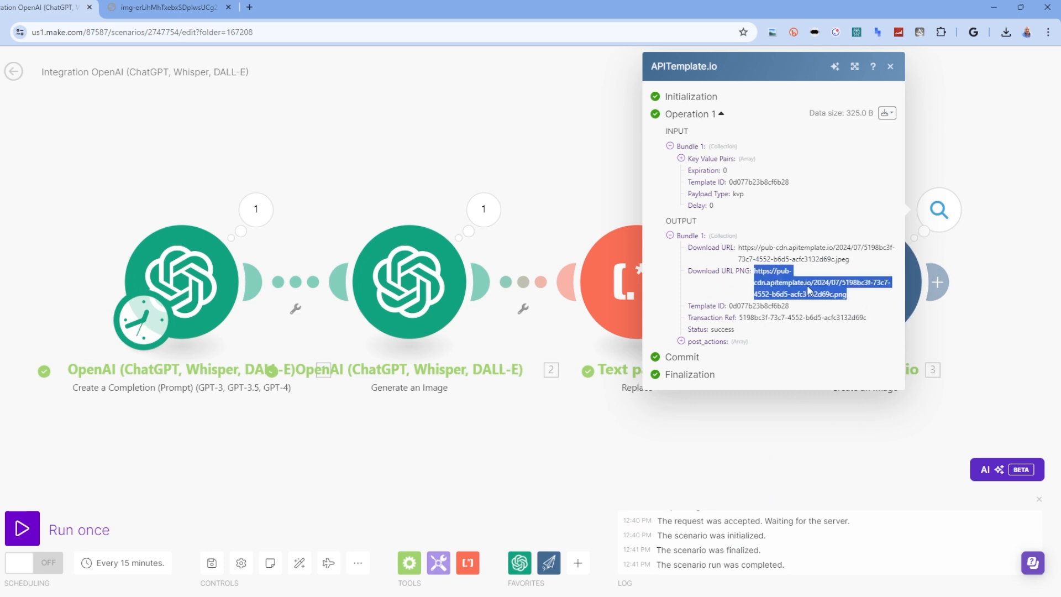
{"action": "left_click", "coordinate": [183, 7]}
{"action": "left_click", "coordinate": [205, 34]}
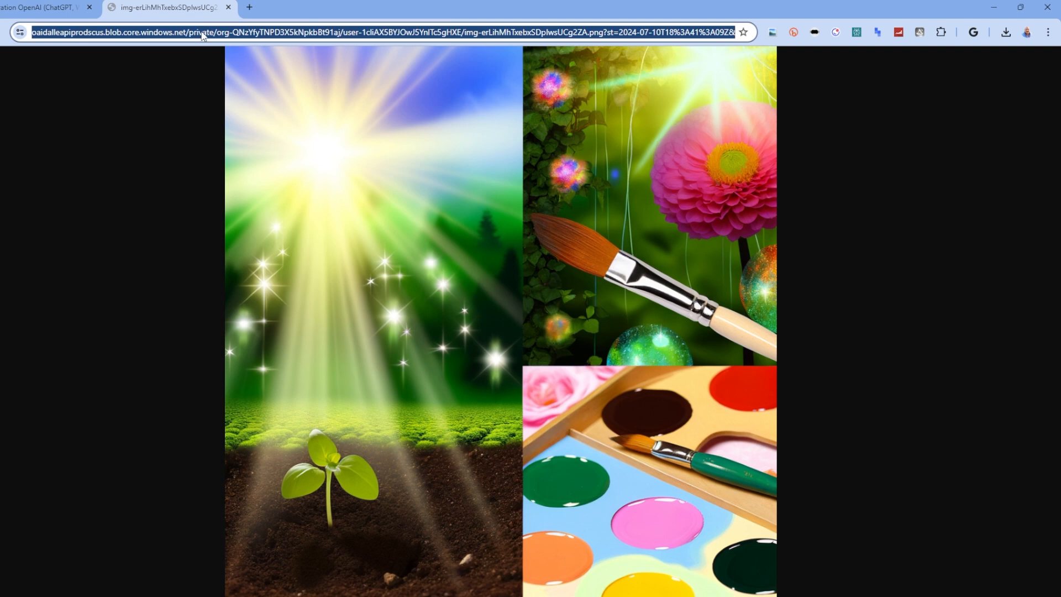
{"action": "key", "text": "ctrl+v"}
{"action": "key", "text": "Return"}
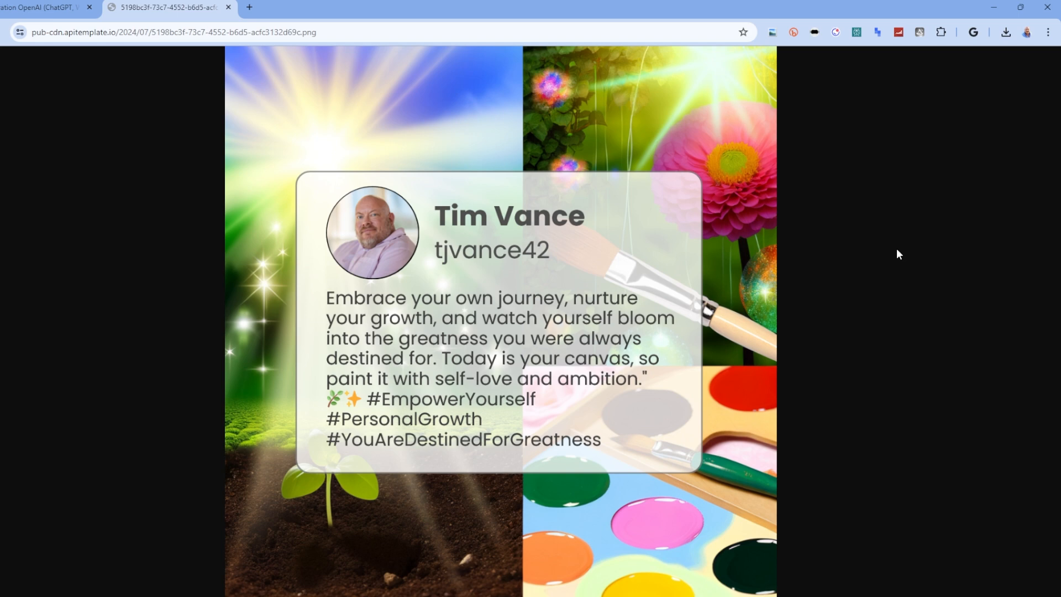
{"action": "left_click", "coordinate": [645, 374]}
{"action": "left_click", "coordinate": [661, 346]}
{"action": "left_click", "coordinate": [652, 379]}
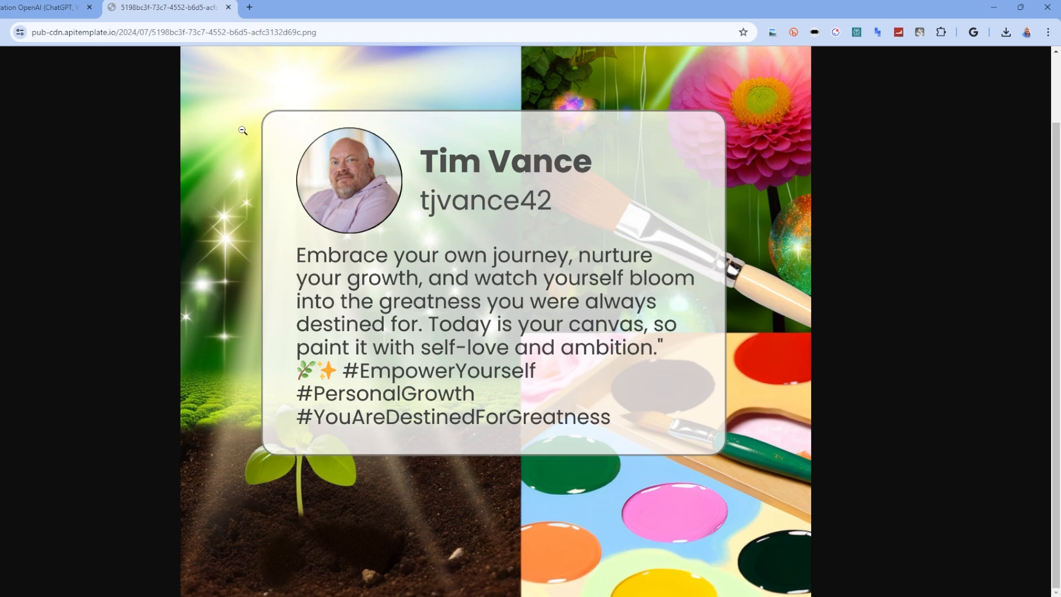
Step: Set Global match and Multiline to Yes in the Text parser module and save the scenario
{"action": "left_click", "coordinate": [42, 15]}
{"action": "left_click", "coordinate": [589, 265]}
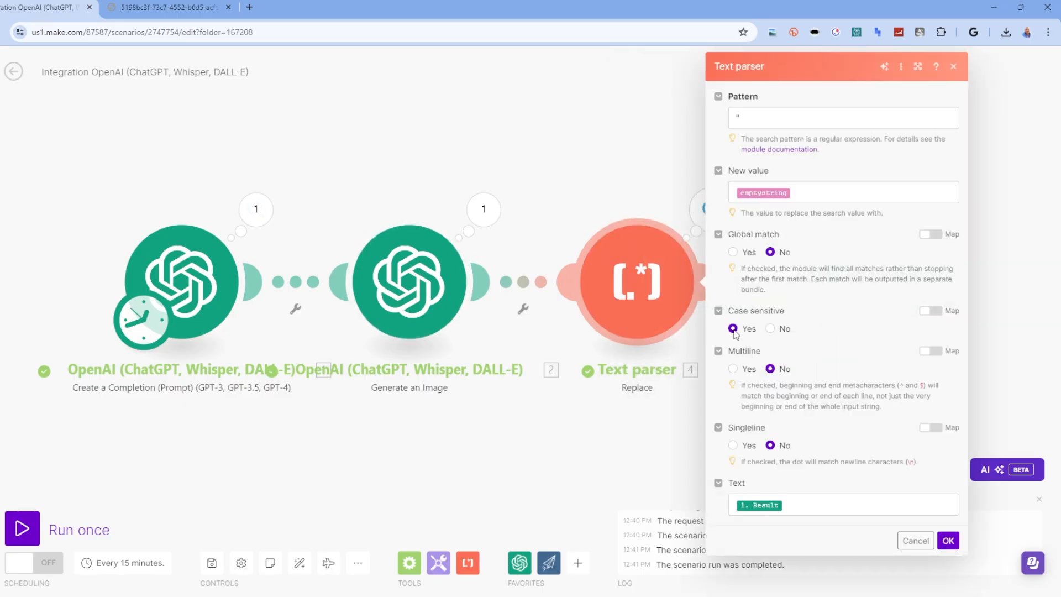
{"action": "left_click", "coordinate": [733, 370]}
{"action": "left_click", "coordinate": [733, 253]}
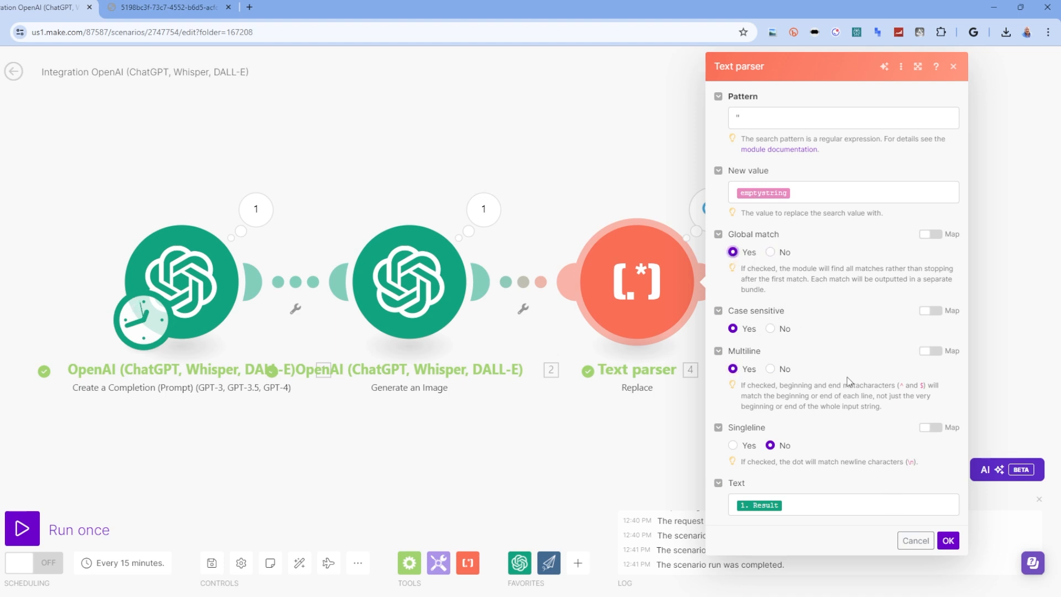
{"action": "left_click", "coordinate": [948, 541]}
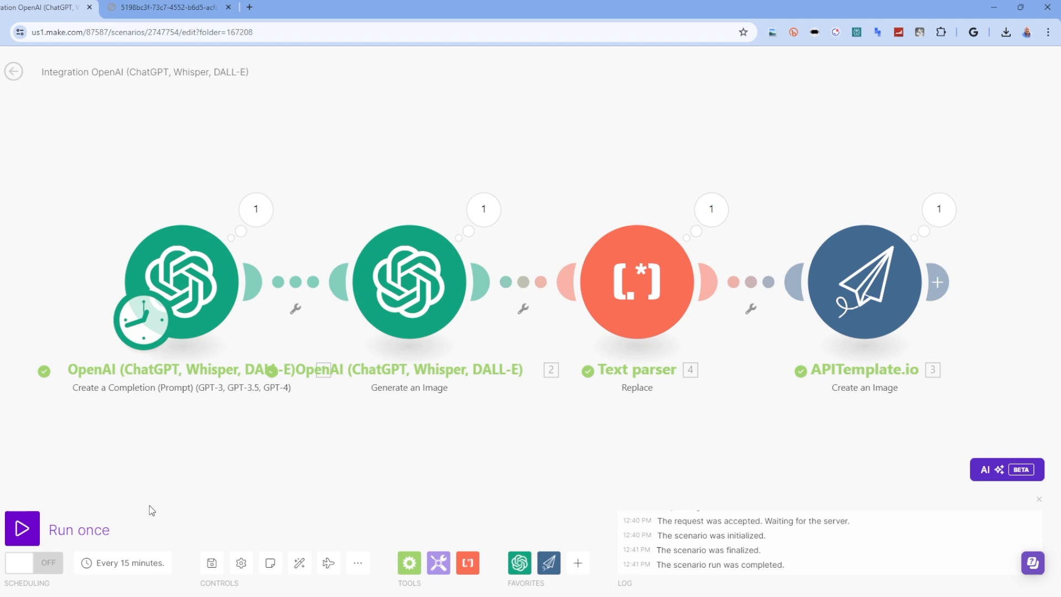
{"action": "left_click", "coordinate": [211, 563]}
Step: Run the scenario once and open the APITemplate.io output's PNG download URL in a new browser tab
{"action": "left_click", "coordinate": [22, 529]}
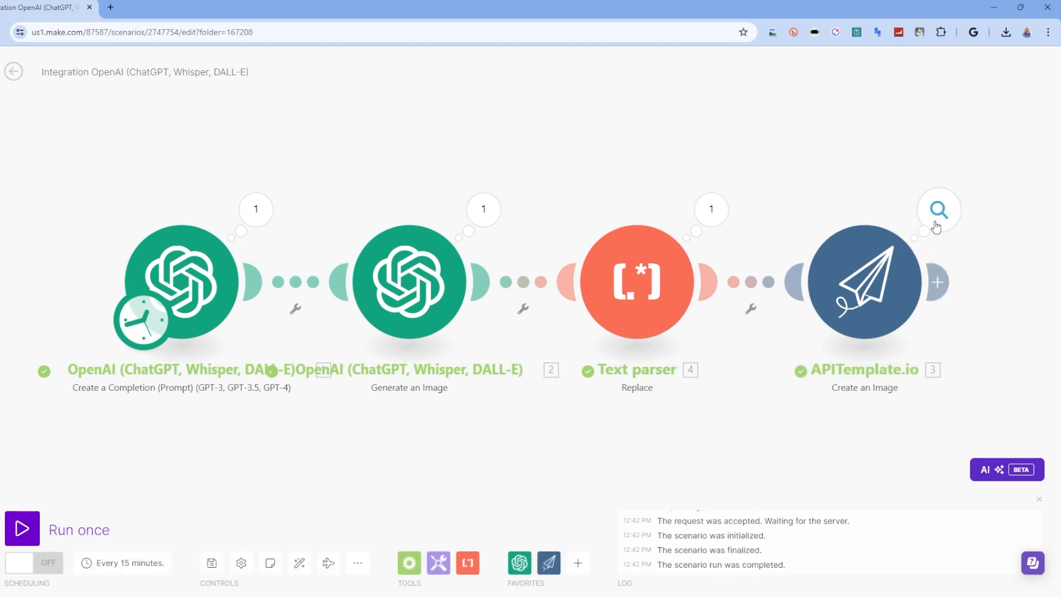
{"action": "left_click", "coordinate": [937, 209]}
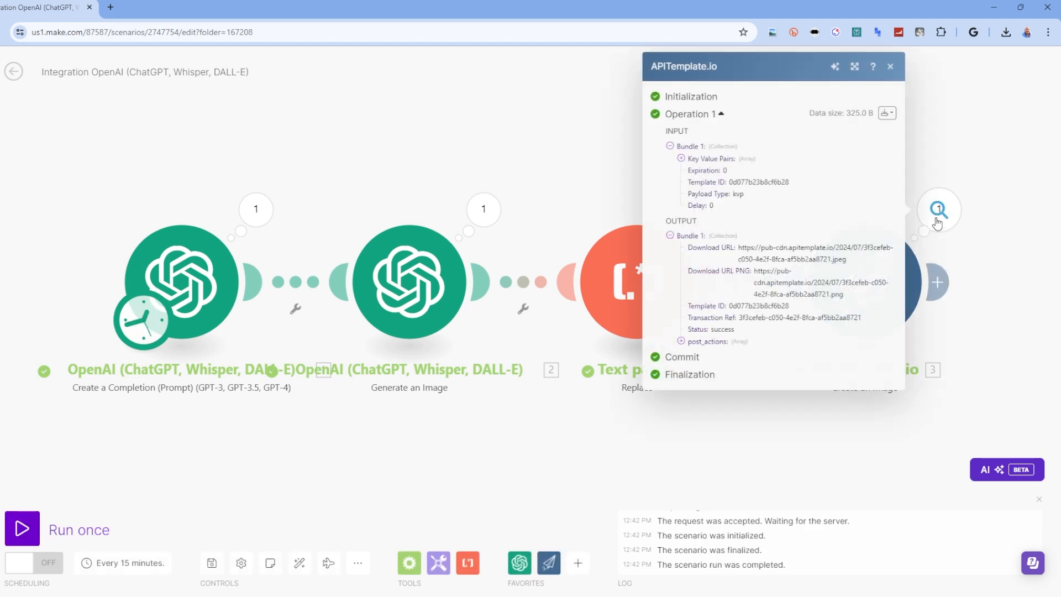
{"action": "triple_click", "coordinate": [768, 273]}
{"action": "key", "text": "ctrl+c"}
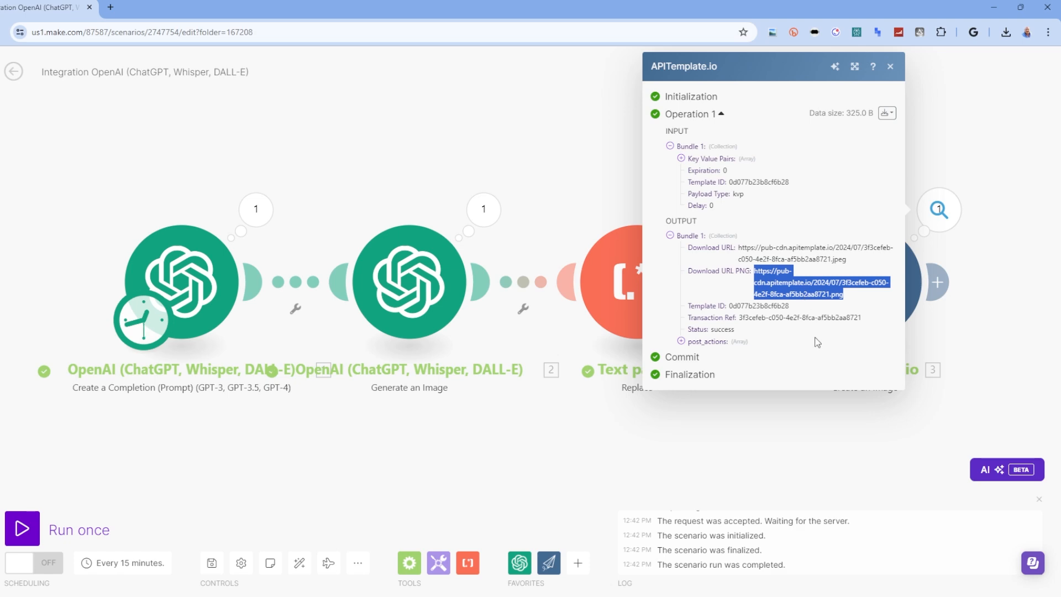
{"action": "left_click", "coordinate": [110, 7]}
{"action": "key", "text": "ctrl+v"}
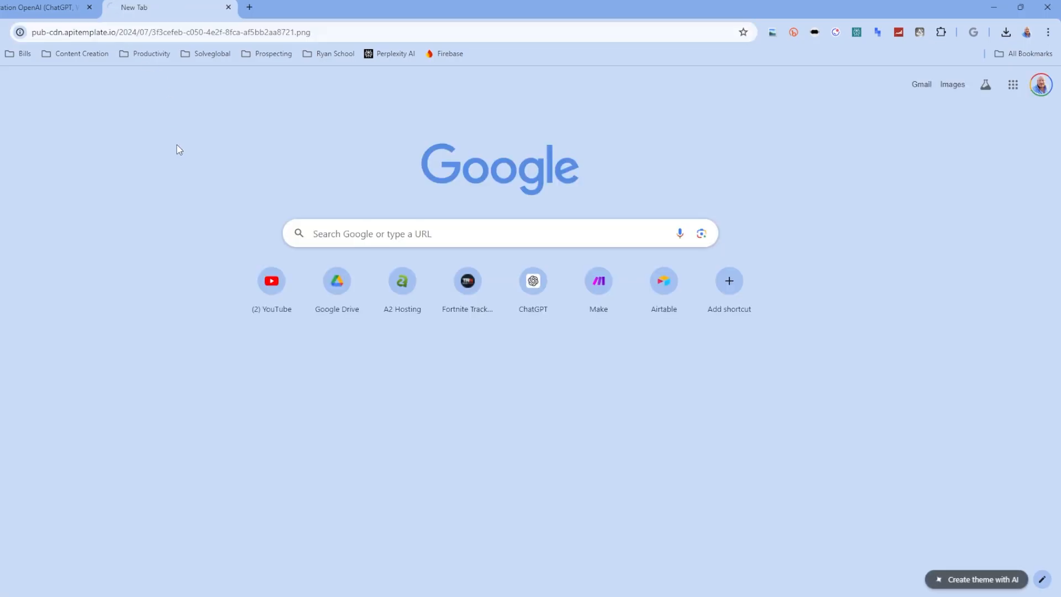
{"action": "key", "text": "Return"}
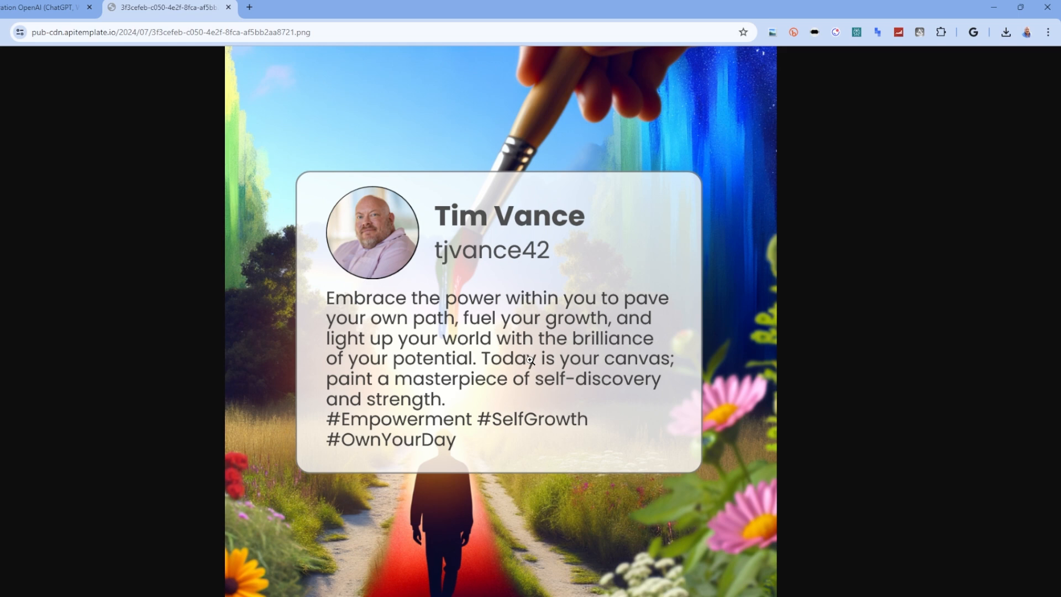
Step: Append "Do not include hashtags in your response." to the Assistant message in the scenario's Create a Completion module
{"action": "left_click", "coordinate": [50, 8]}
{"action": "left_click", "coordinate": [404, 143]}
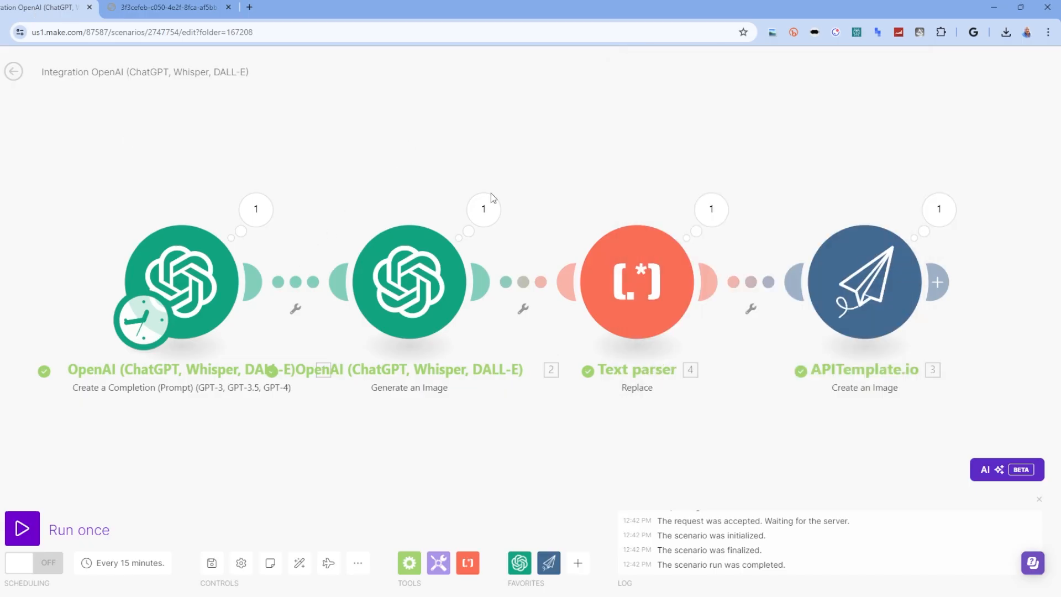
{"action": "left_click", "coordinate": [219, 294]}
{"action": "scroll", "coordinate": [376, 375], "scroll_direction": "down", "scroll_amount": 5}
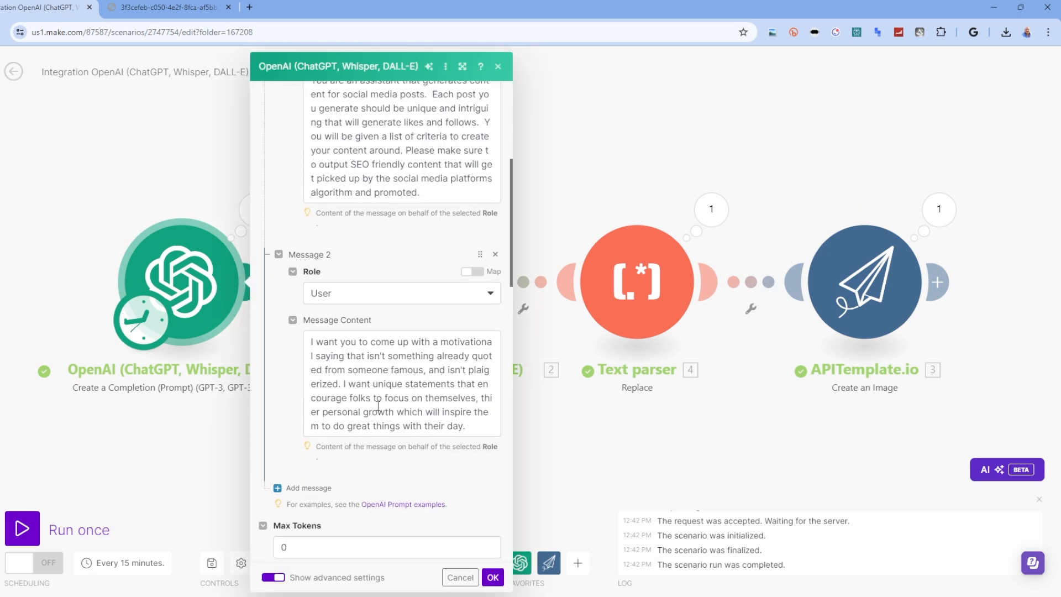
{"action": "scroll", "coordinate": [379, 406], "scroll_direction": "down", "scroll_amount": 2}
{"action": "scroll", "coordinate": [409, 326], "scroll_direction": "down", "scroll_amount": 2}
{"action": "scroll", "coordinate": [420, 342], "scroll_direction": "up", "scroll_amount": 8}
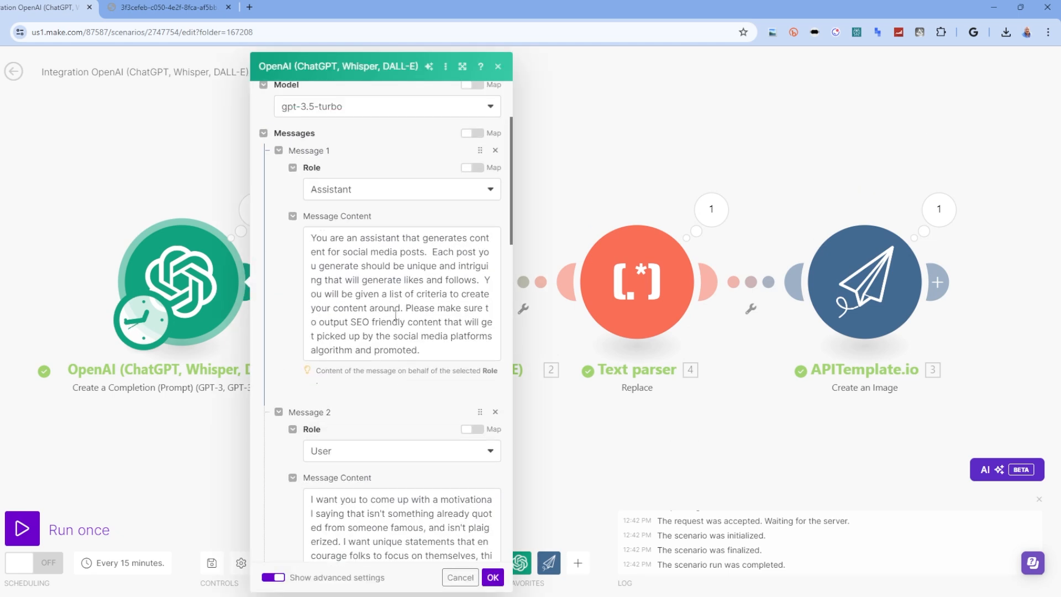
{"action": "left_click", "coordinate": [441, 426]}
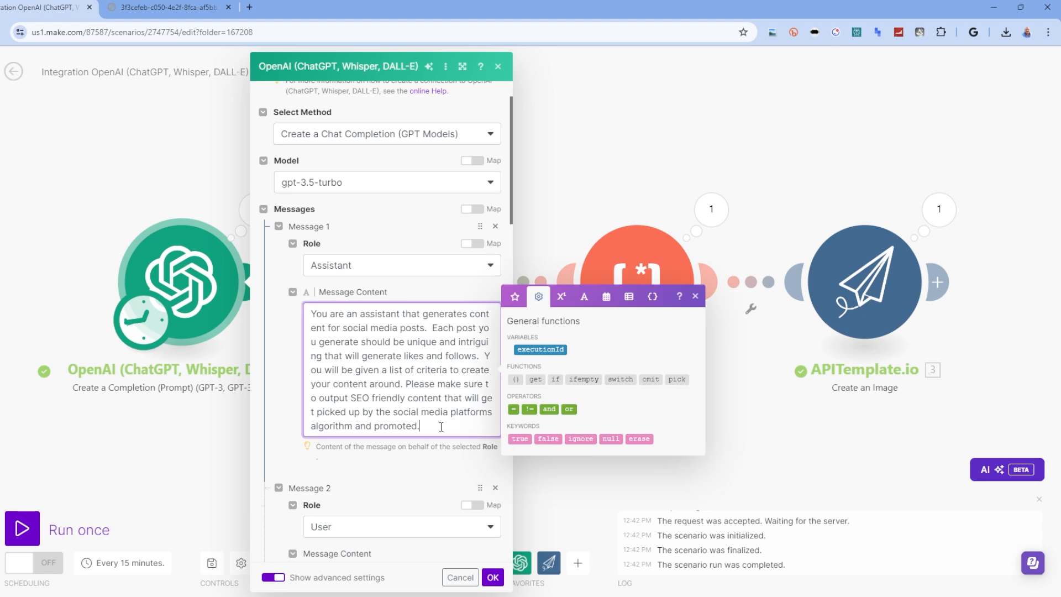
{"action": "type", "text": "Do not include hashtags in y"}
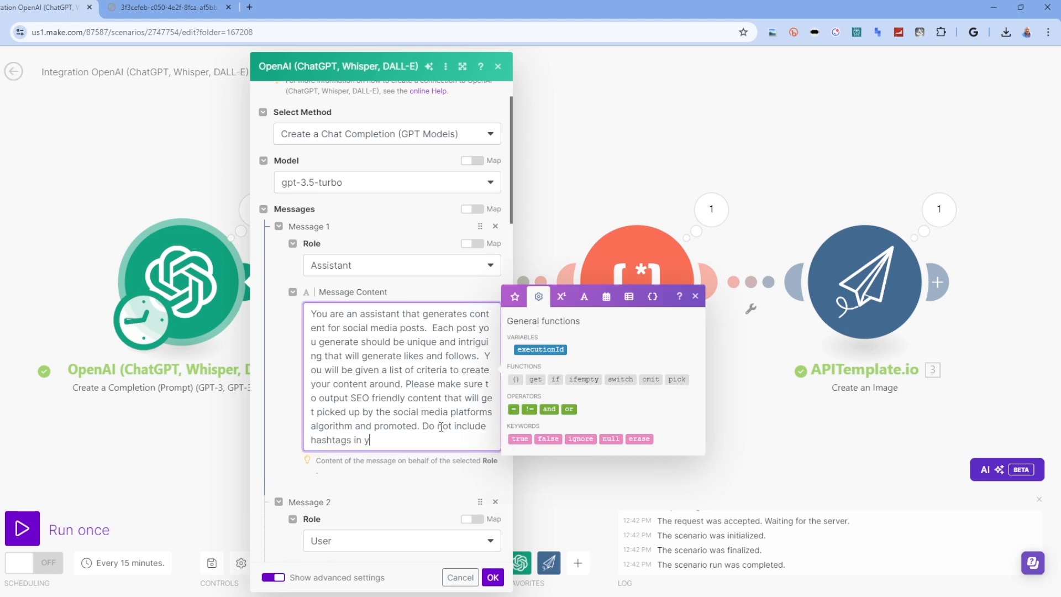
{"action": "type", "text": "our response."}
{"action": "left_click", "coordinate": [493, 576]}
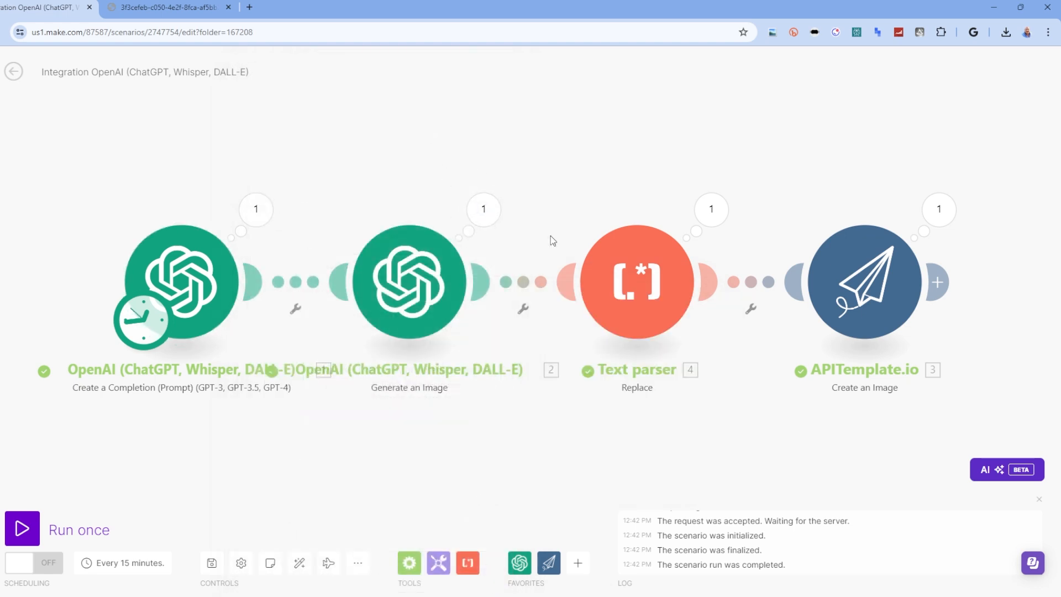
Step: Switch to APITemplate.io in the generated image's browser tab and open the "YouTube Tutorial" image template for editing
{"action": "left_click_drag", "start_coordinate": [638, 150], "coordinate": [586, 169]}
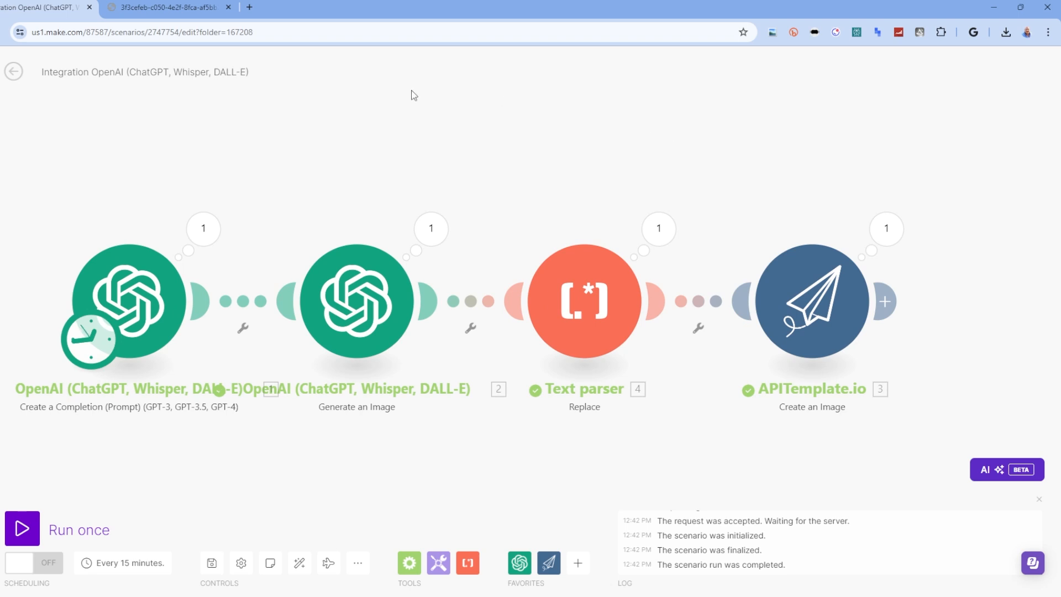
{"action": "left_click", "coordinate": [194, 17]}
{"action": "left_click", "coordinate": [209, 31]}
{"action": "type", "text": "a"}
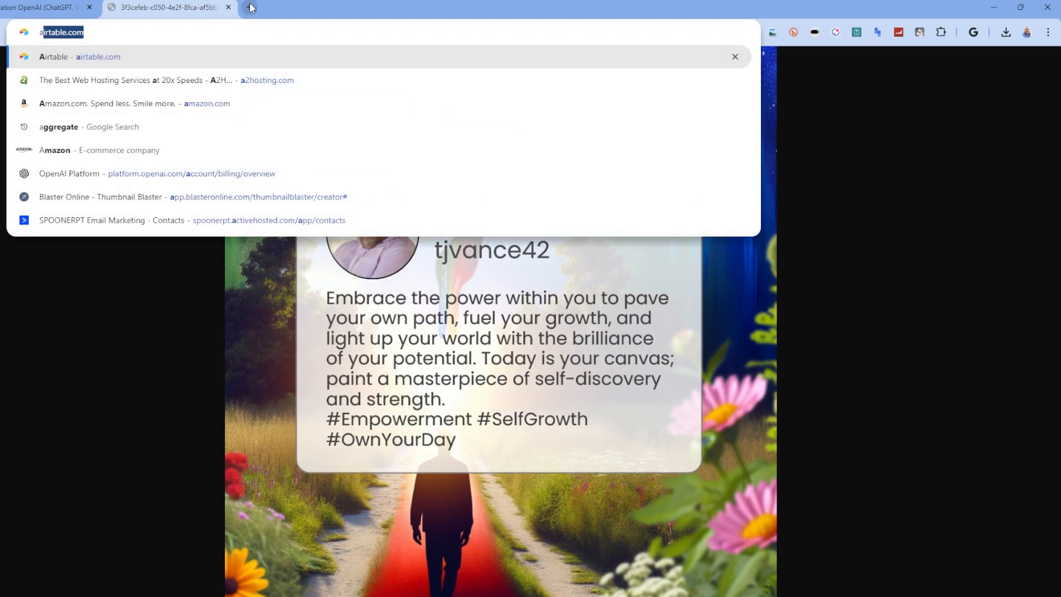
{"action": "type", "text": "pitem"}
{"action": "key", "text": "Return"}
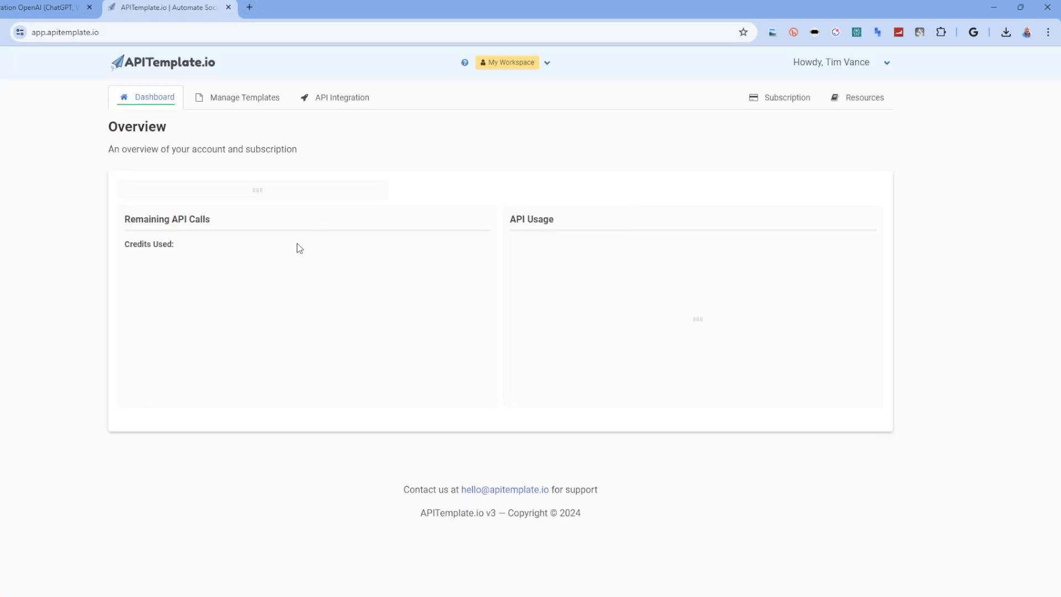
{"action": "left_click", "coordinate": [239, 101]}
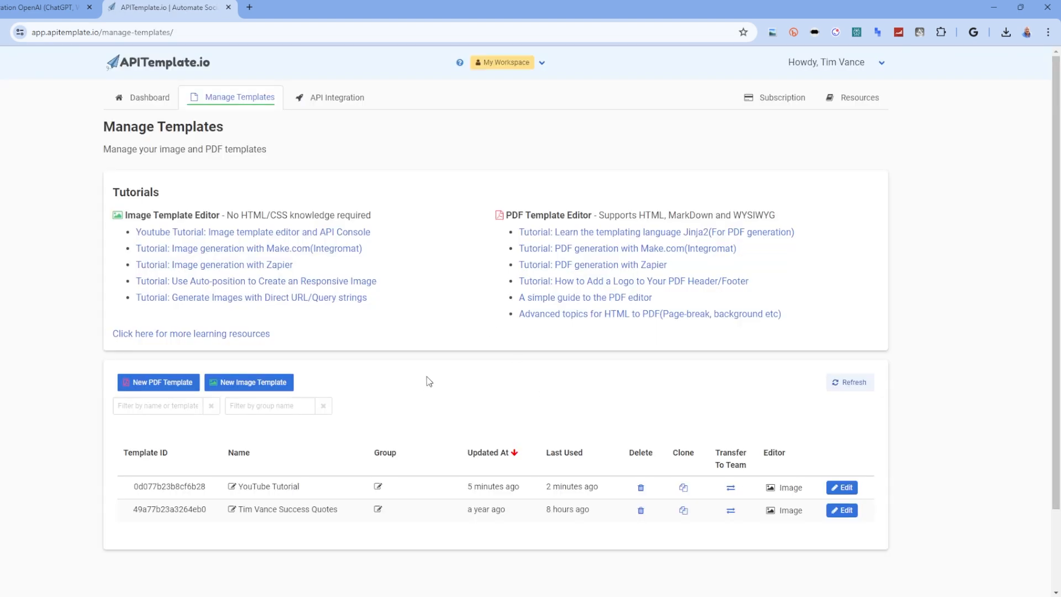
{"action": "left_click", "coordinate": [841, 487]}
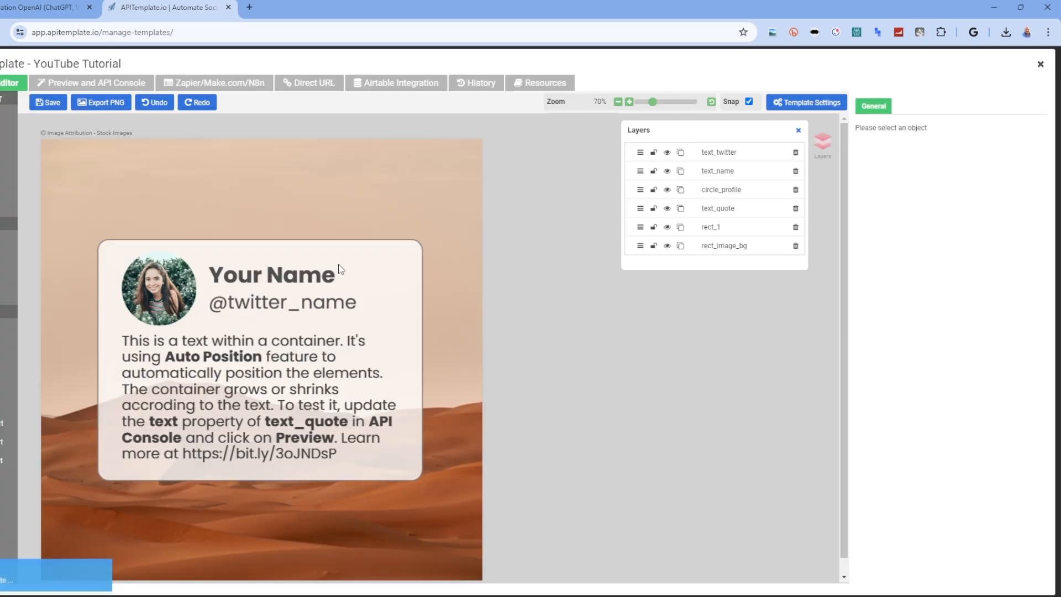
Step: Extend the rect_1 card background downward to a height of about 679
{"action": "scroll", "coordinate": [303, 399], "scroll_direction": "down", "scroll_amount": 1}
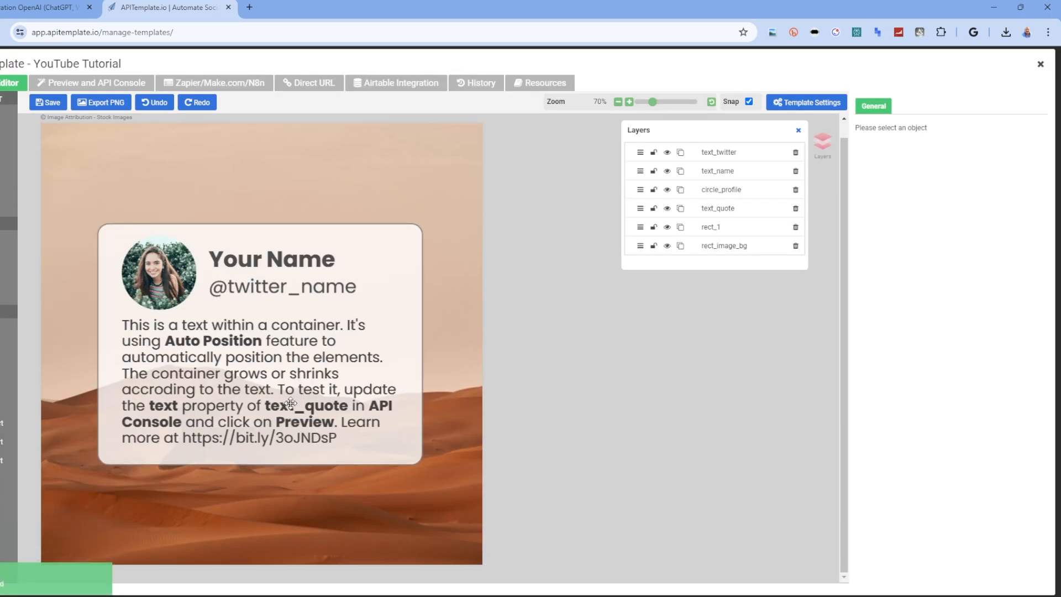
{"action": "left_click", "coordinate": [217, 348]}
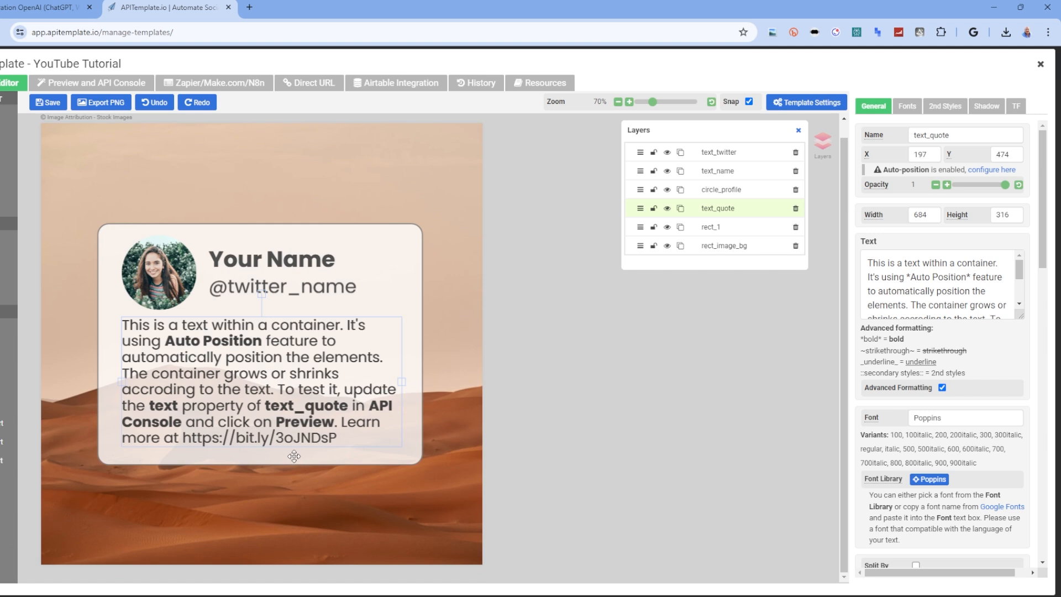
{"action": "left_click", "coordinate": [717, 228]}
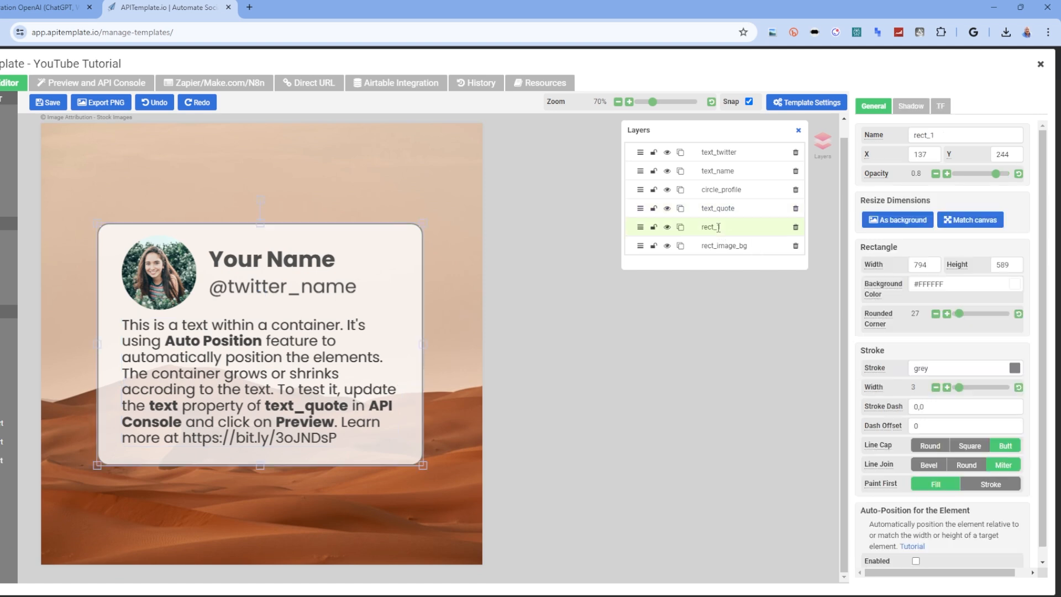
{"action": "left_click_drag", "start_coordinate": [260, 465], "coordinate": [261, 502]}
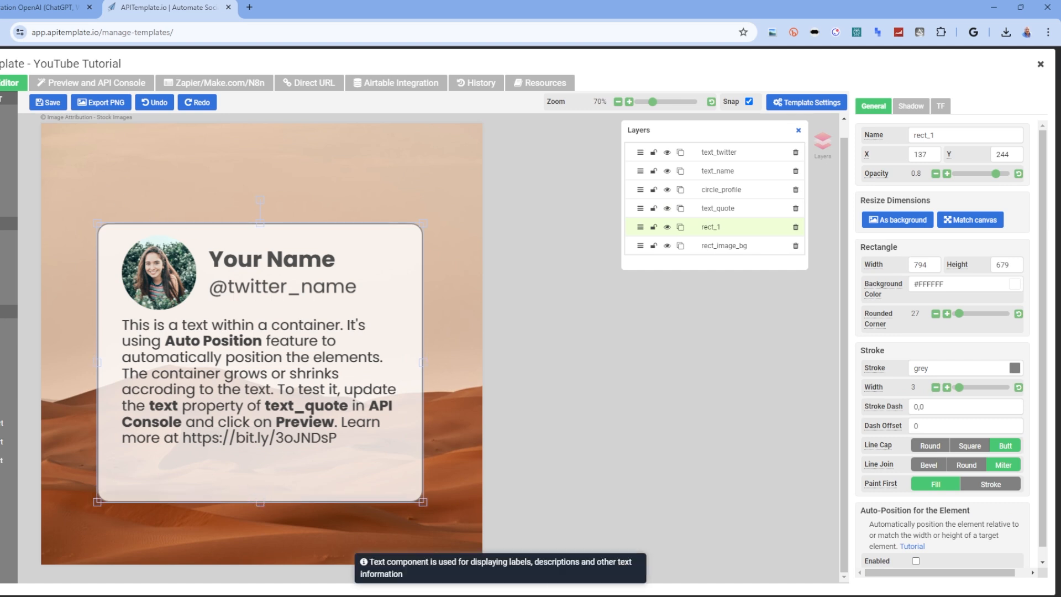
Step: Add a text element below the quote inside the card and stretch it across the card to a width of about 790
{"action": "left_click", "coordinate": [2, 118]}
{"action": "left_click_drag", "start_coordinate": [176, 164], "coordinate": [171, 463]}
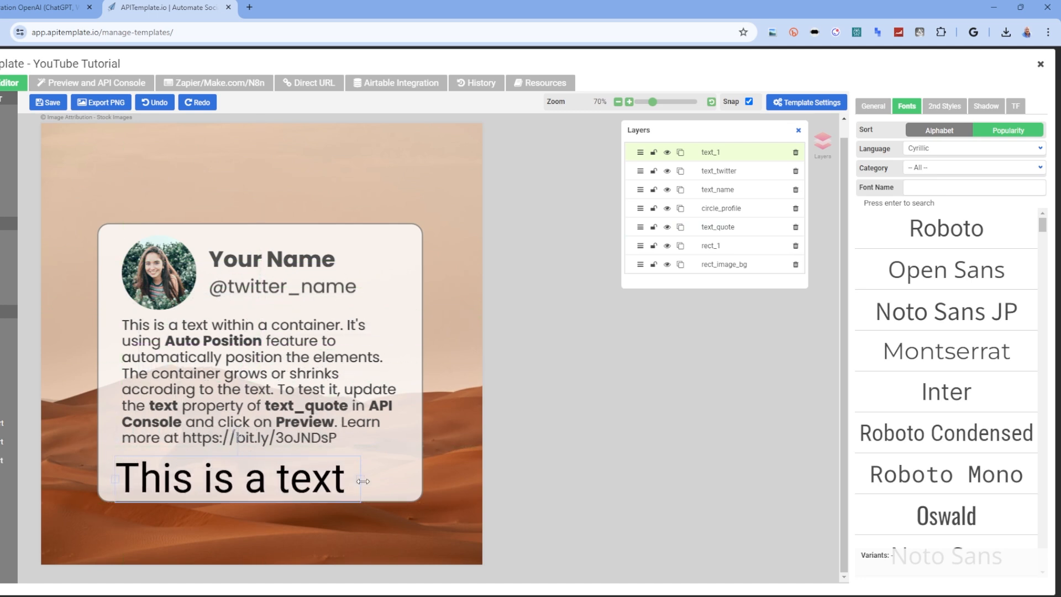
{"action": "left_click_drag", "start_coordinate": [362, 481], "coordinate": [423, 481]}
{"action": "left_click_drag", "start_coordinate": [116, 481], "coordinate": [110, 481]}
{"action": "left_click_drag", "start_coordinate": [97, 481], "coordinate": [99, 480]}
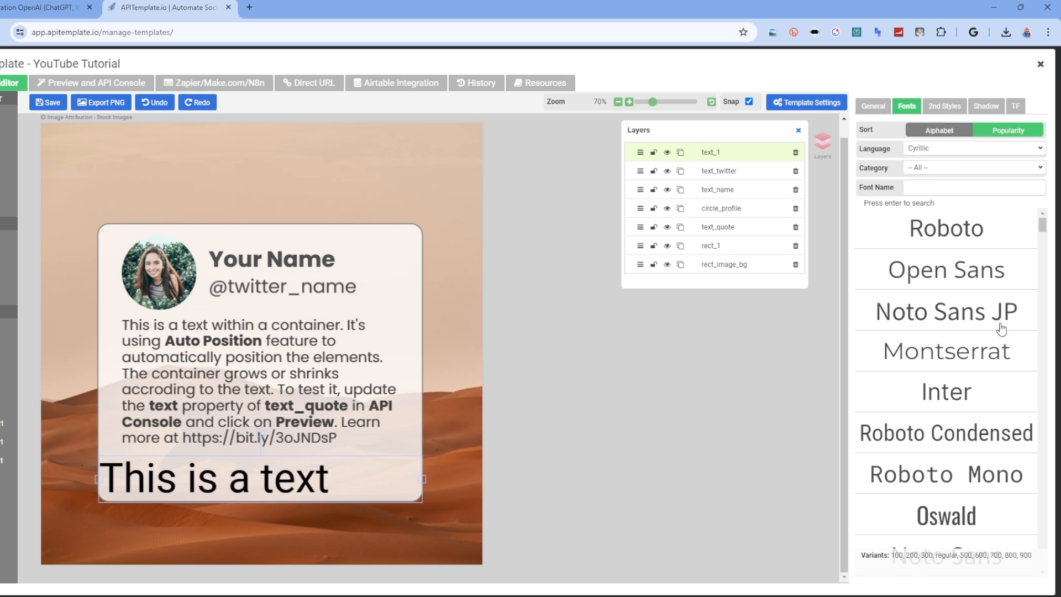
Step: Try Montserrat and Roboto Mono on the new text element and set its font to Oswald
{"action": "left_click", "coordinate": [952, 354]}
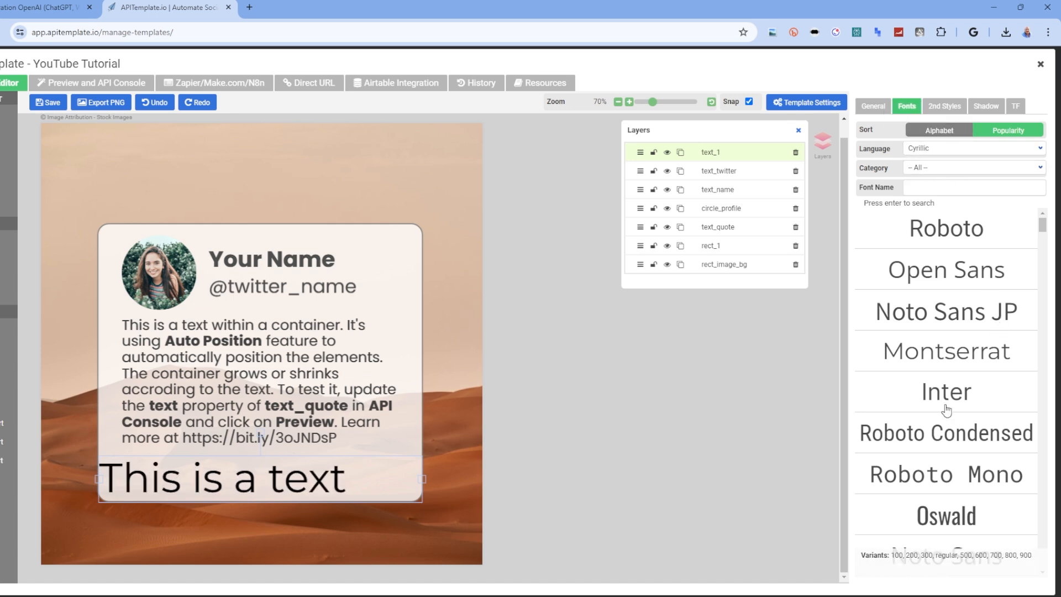
{"action": "scroll", "coordinate": [946, 406], "scroll_direction": "down", "scroll_amount": 3}
{"action": "left_click", "coordinate": [928, 308]}
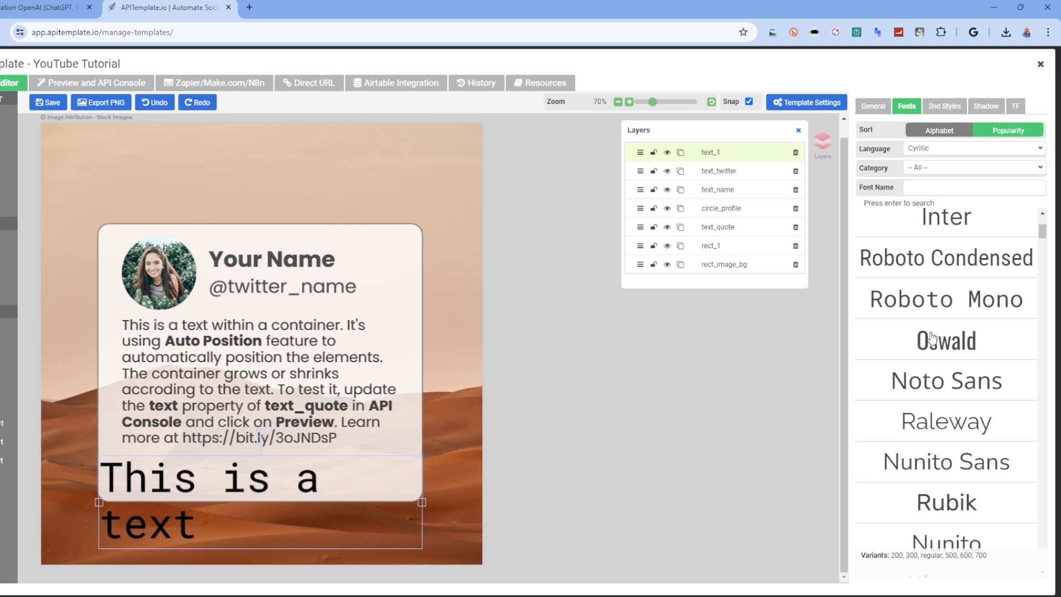
{"action": "left_click", "coordinate": [932, 337]}
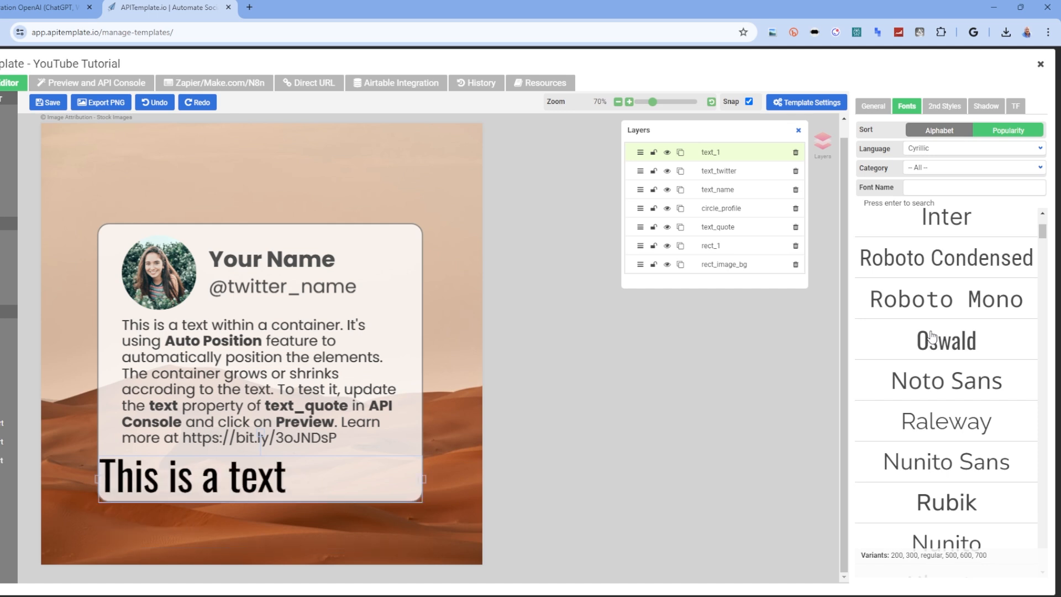
{"action": "scroll", "coordinate": [932, 336], "scroll_direction": "up", "scroll_amount": 3}
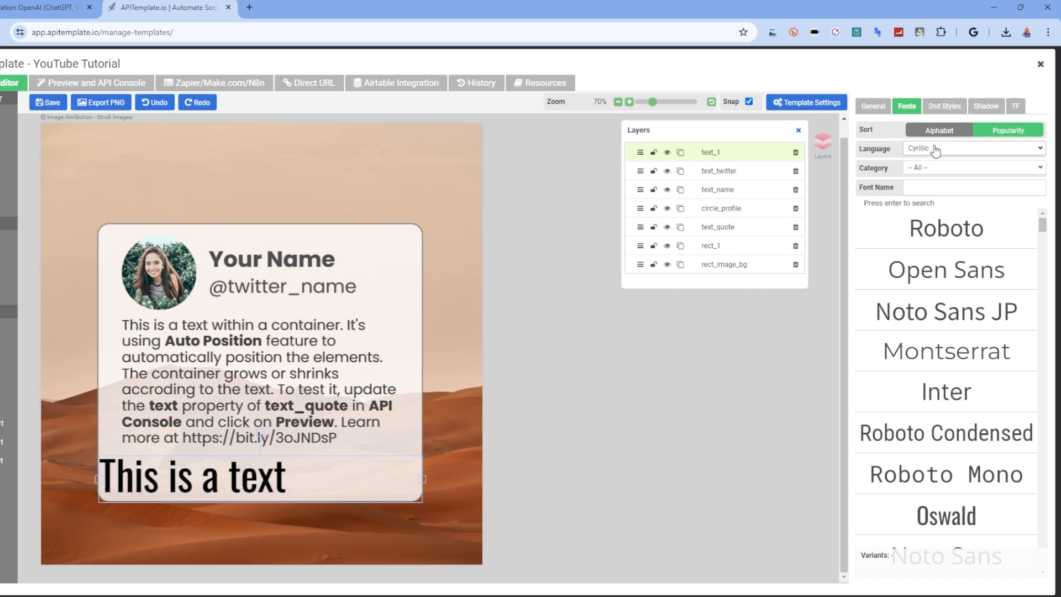
Step: Rename the new text element "hashtags"
{"action": "left_click", "coordinate": [872, 106]}
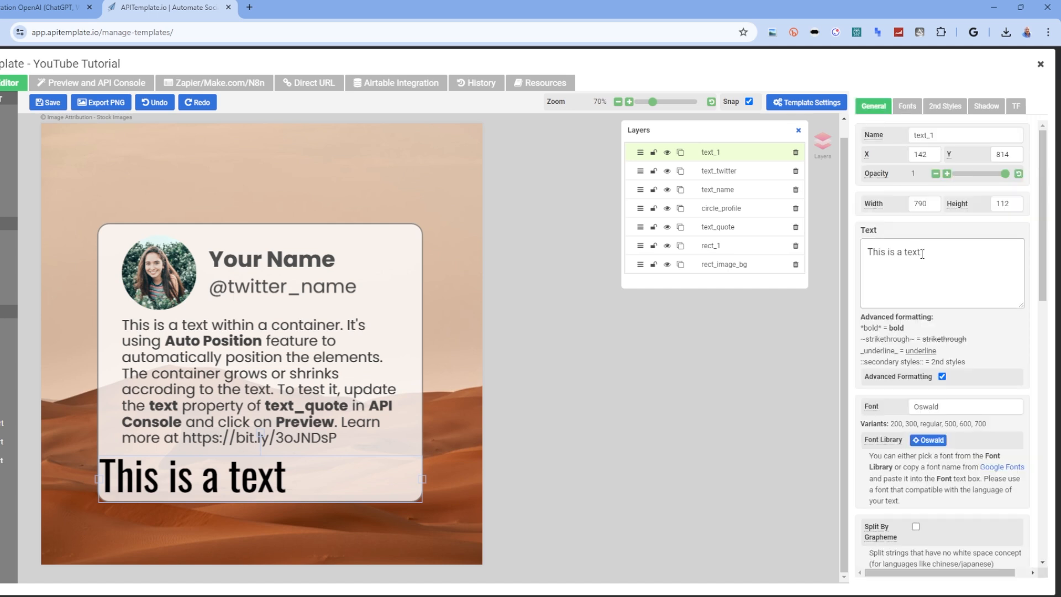
{"action": "left_click", "coordinate": [920, 136]}
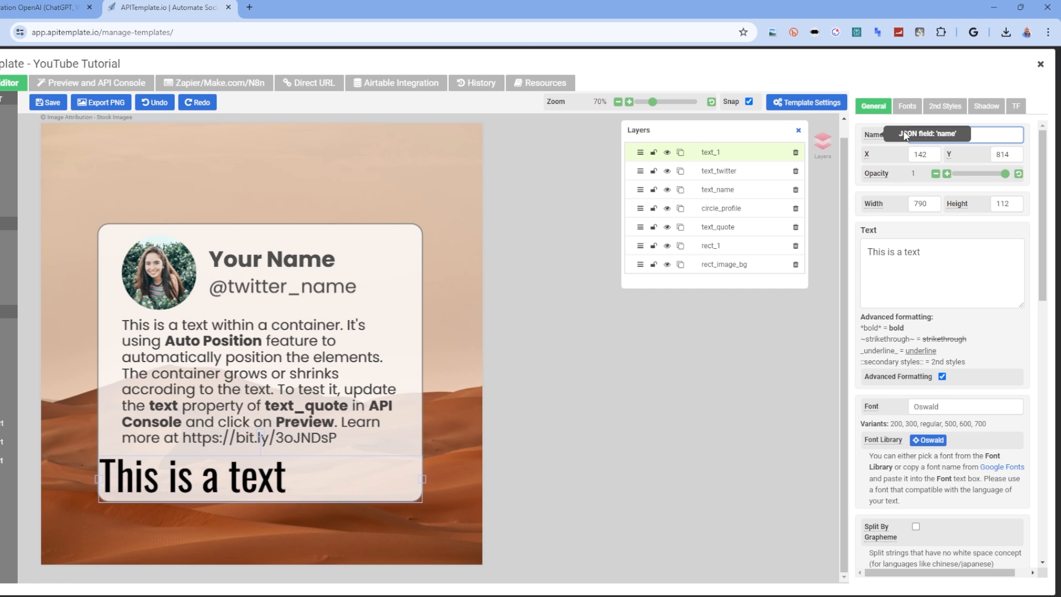
{"action": "type", "text": "hastaags"}
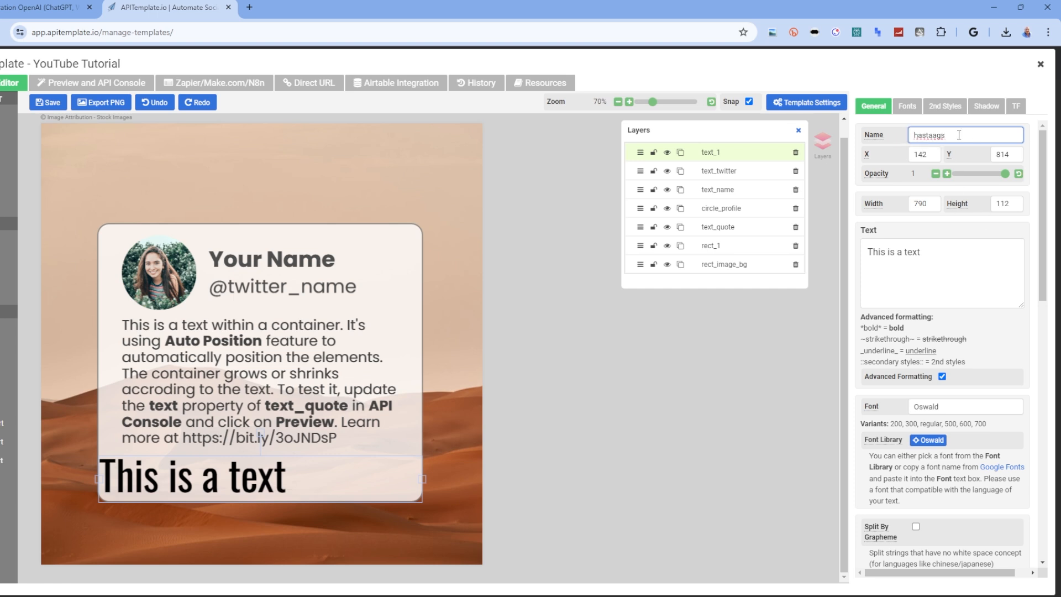
{"action": "left_click_drag", "start_coordinate": [959, 135], "coordinate": [929, 136]}
{"action": "key", "text": "BackSpace"}
{"action": "key", "text": "BackSpace"}
{"action": "left_click", "coordinate": [923, 249]}
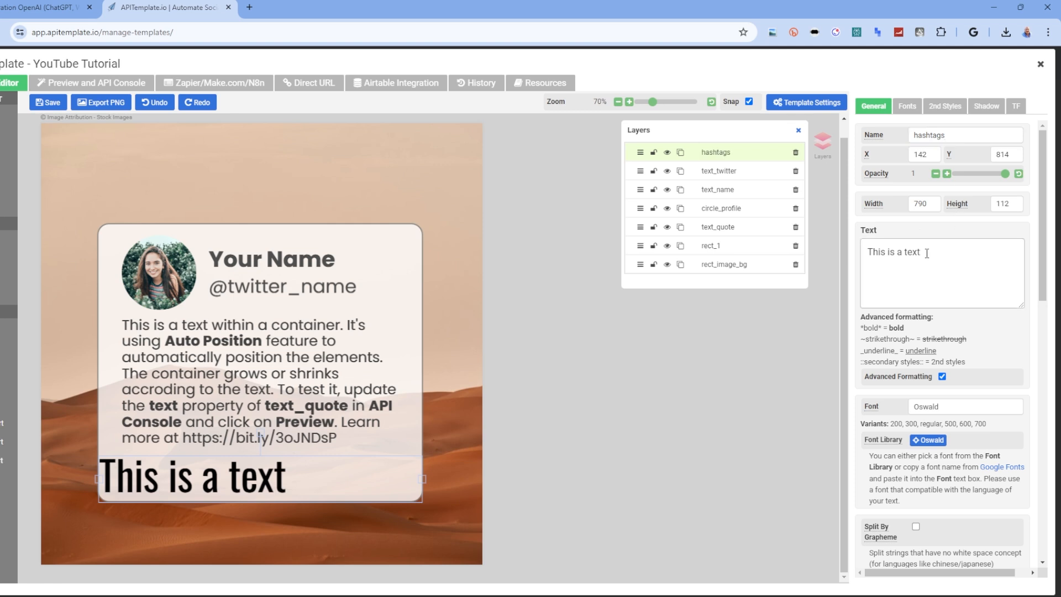
Step: Reduce the font size of the hashtags text to 61
{"action": "scroll", "coordinate": [927, 253], "scroll_direction": "down", "scroll_amount": 1}
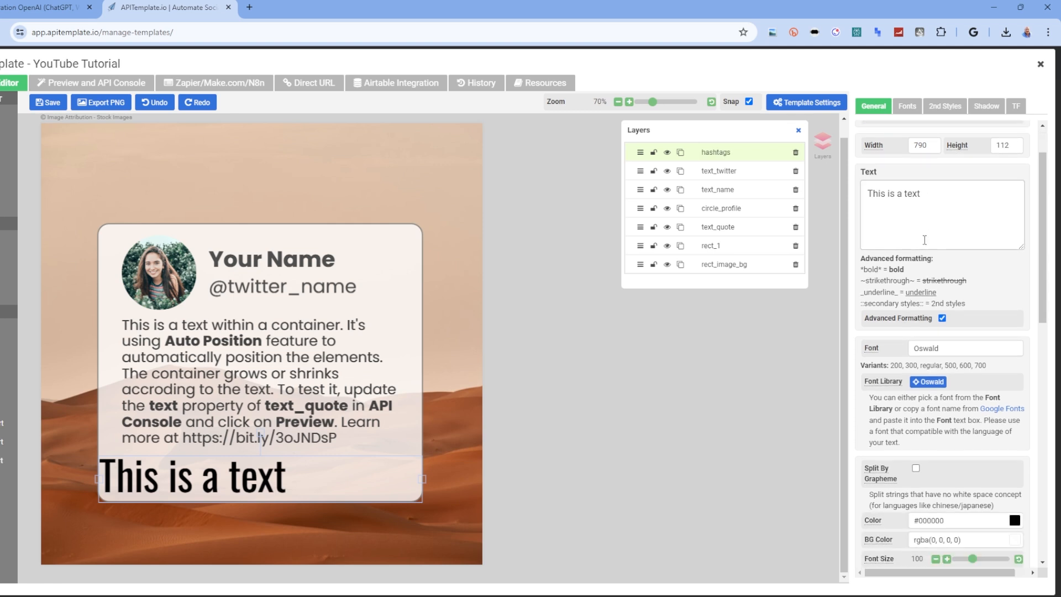
{"action": "scroll", "coordinate": [925, 243], "scroll_direction": "down", "scroll_amount": 1}
{"action": "scroll", "coordinate": [925, 241], "scroll_direction": "down", "scroll_amount": 1}
{"action": "scroll", "coordinate": [927, 246], "scroll_direction": "down", "scroll_amount": 1}
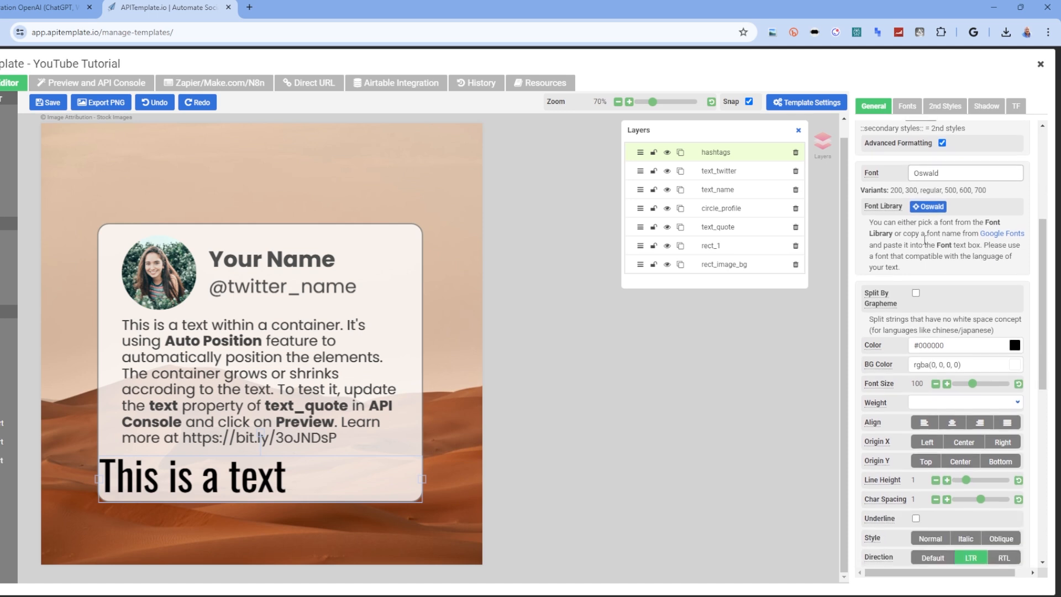
{"action": "scroll", "coordinate": [943, 306], "scroll_direction": "down", "scroll_amount": 1}
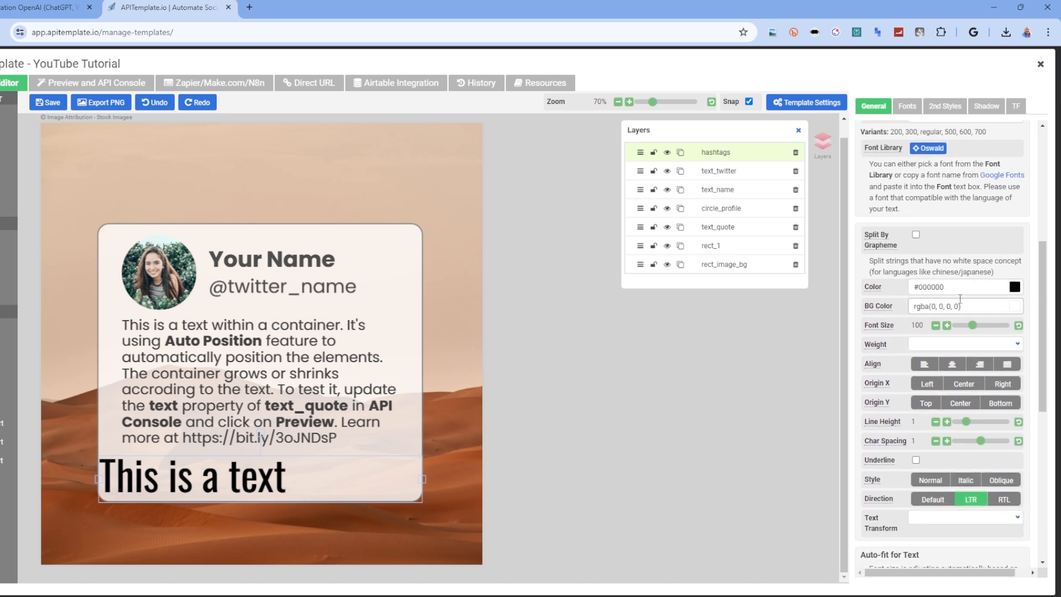
{"action": "left_click", "coordinate": [935, 326]}
{"action": "left_click", "coordinate": [935, 325]}
{"action": "left_click", "coordinate": [935, 326]}
{"action": "left_click", "coordinate": [935, 325]}
{"action": "left_click", "coordinate": [935, 326]}
{"action": "left_click", "coordinate": [935, 325]}
{"action": "left_click", "coordinate": [935, 325]}
{"action": "left_click", "coordinate": [935, 325]}
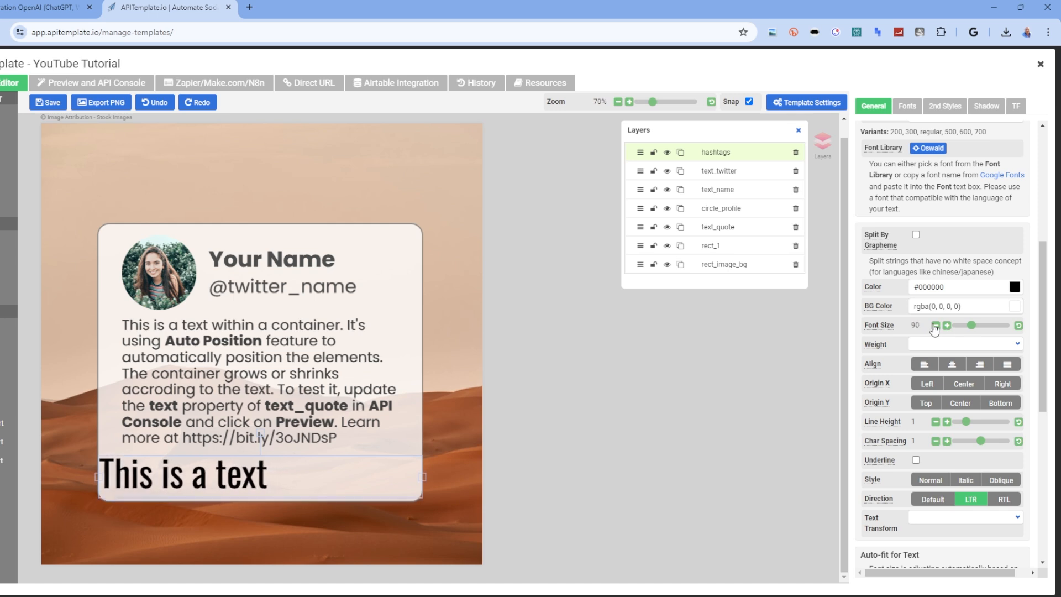
{"action": "left_click", "coordinate": [935, 325]}
{"action": "left_click", "coordinate": [935, 326]}
{"action": "left_click", "coordinate": [935, 326]}
{"action": "left_click", "coordinate": [935, 326]}
{"action": "left_click", "coordinate": [935, 325]}
{"action": "left_click", "coordinate": [935, 325]}
{"action": "left_click", "coordinate": [935, 325]}
{"action": "left_click", "coordinate": [935, 325]}
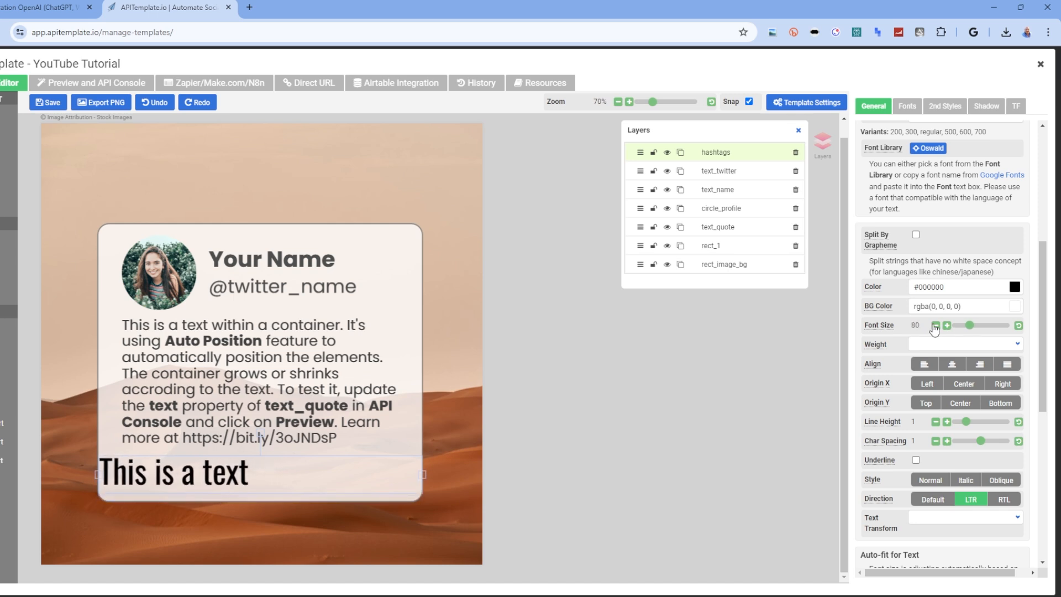
{"action": "left_click", "coordinate": [935, 325]}
{"action": "left_click", "coordinate": [935, 326]}
{"action": "left_click", "coordinate": [935, 326]}
{"action": "left_click", "coordinate": [935, 325]}
{"action": "left_click", "coordinate": [935, 325]}
{"action": "left_click", "coordinate": [935, 325]}
{"action": "left_click", "coordinate": [935, 325]}
{"action": "left_click", "coordinate": [935, 325]}
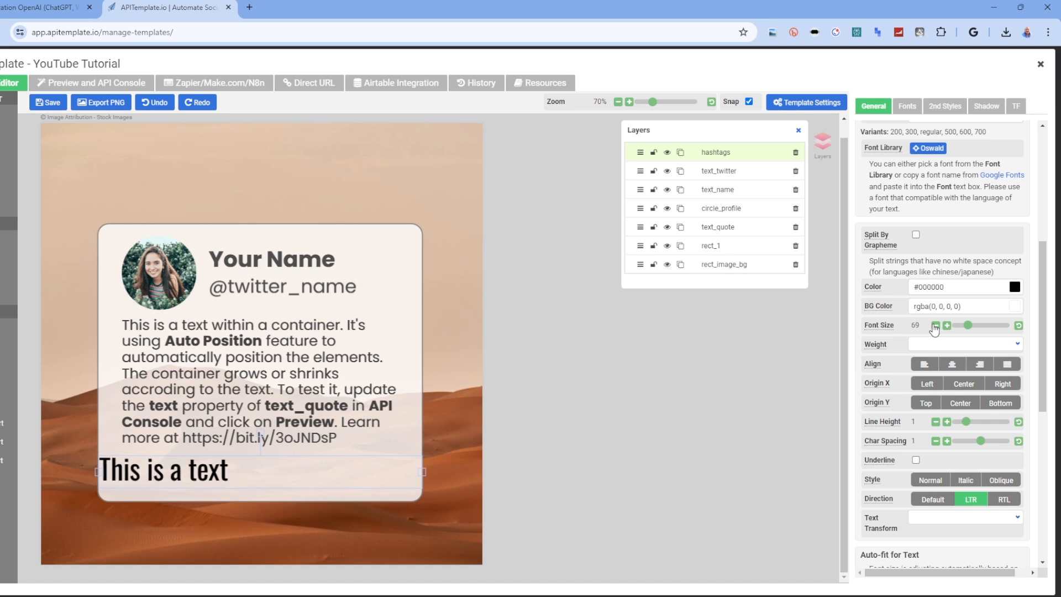
{"action": "left_click", "coordinate": [935, 325]}
{"action": "left_click", "coordinate": [935, 325]}
{"action": "left_click", "coordinate": [935, 326]}
{"action": "left_click", "coordinate": [935, 325]}
{"action": "left_click", "coordinate": [935, 326]}
{"action": "left_click", "coordinate": [935, 326]}
{"action": "left_click", "coordinate": [935, 325]}
{"action": "left_click", "coordinate": [935, 326]}
{"action": "left_click", "coordinate": [935, 325]}
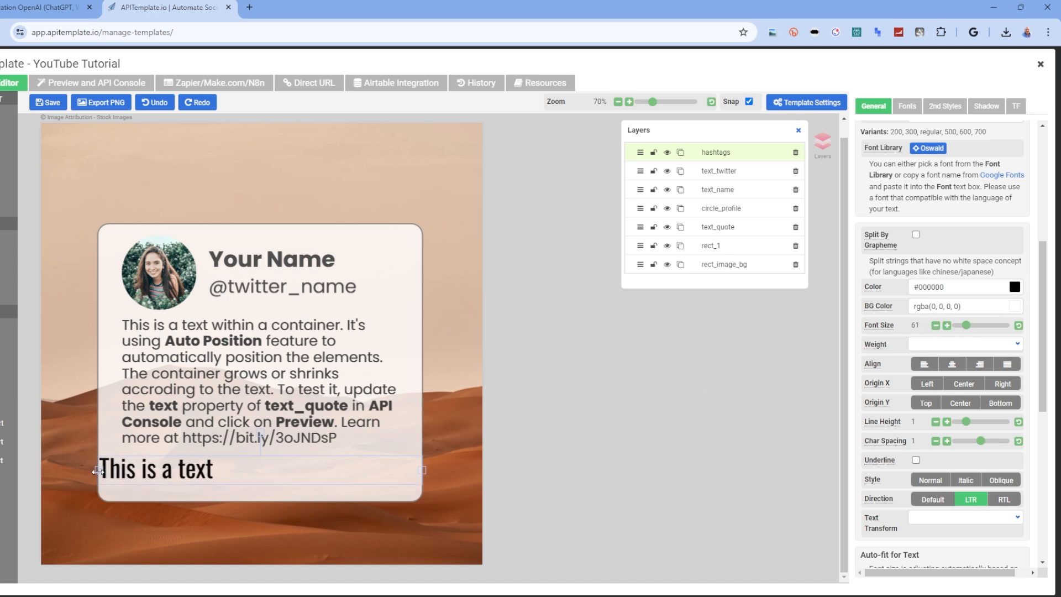
Step: Narrow the hashtags text box on both sides to match the quote's width and reduce its font size to 46
{"action": "left_click_drag", "start_coordinate": [97, 471], "coordinate": [122, 474]}
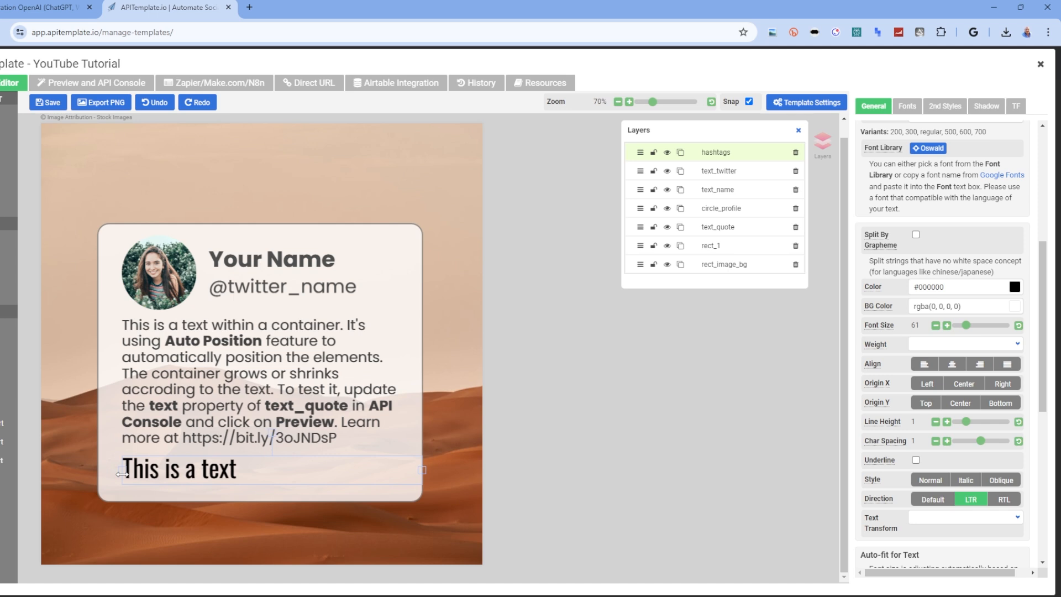
{"action": "left_click_drag", "start_coordinate": [421, 471], "coordinate": [395, 471]}
{"action": "left_click", "coordinate": [935, 326]}
{"action": "left_click", "coordinate": [935, 325]}
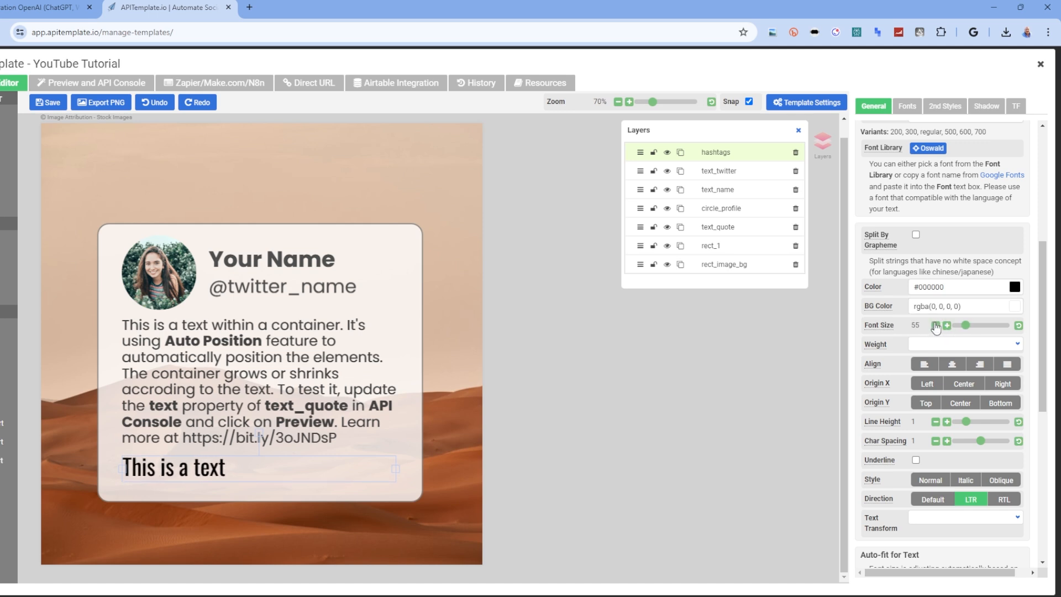
{"action": "left_click", "coordinate": [935, 326]}
{"action": "left_click", "coordinate": [935, 326]}
{"action": "left_click", "coordinate": [935, 326]}
{"action": "left_click", "coordinate": [935, 325]}
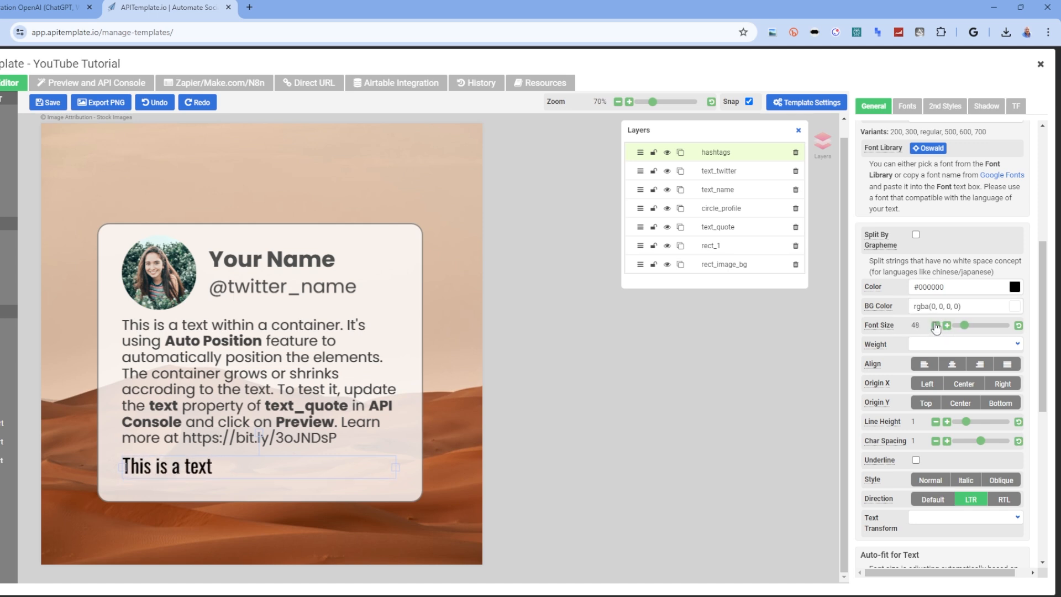
{"action": "left_click", "coordinate": [935, 325]}
{"action": "left_click", "coordinate": [935, 325]}
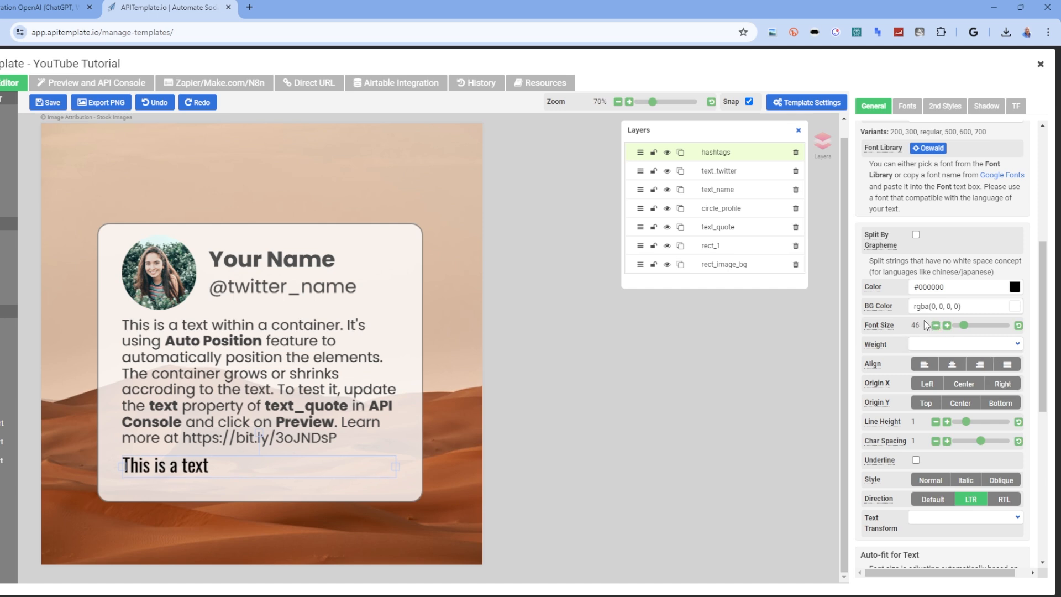
Step: Center-align the hashtags text, try the Bottom and Center vertical origins, and set Origin Y to Top
{"action": "left_click", "coordinate": [957, 365]}
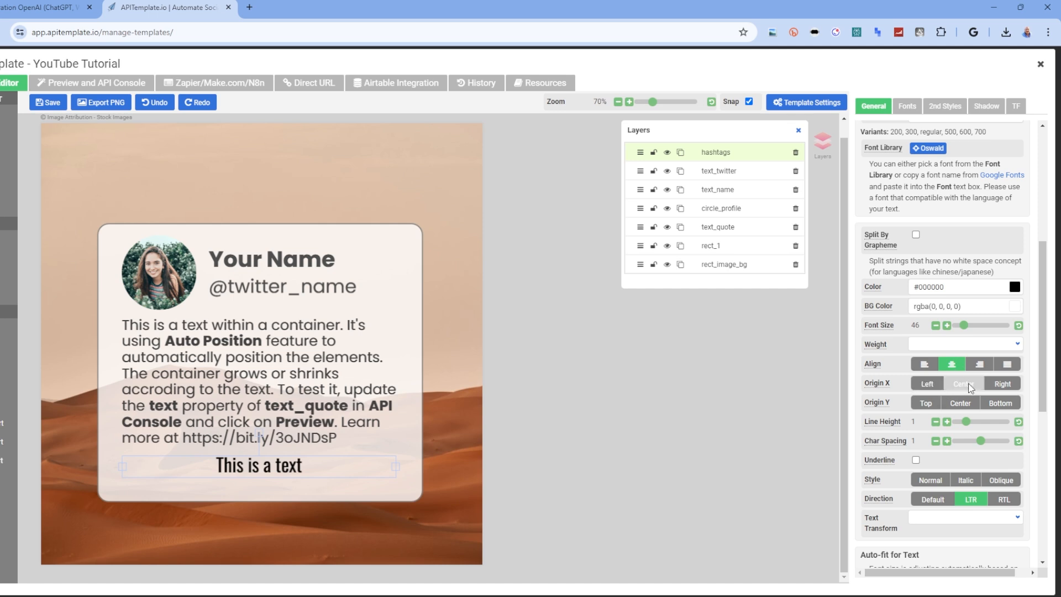
{"action": "left_click", "coordinate": [996, 404]}
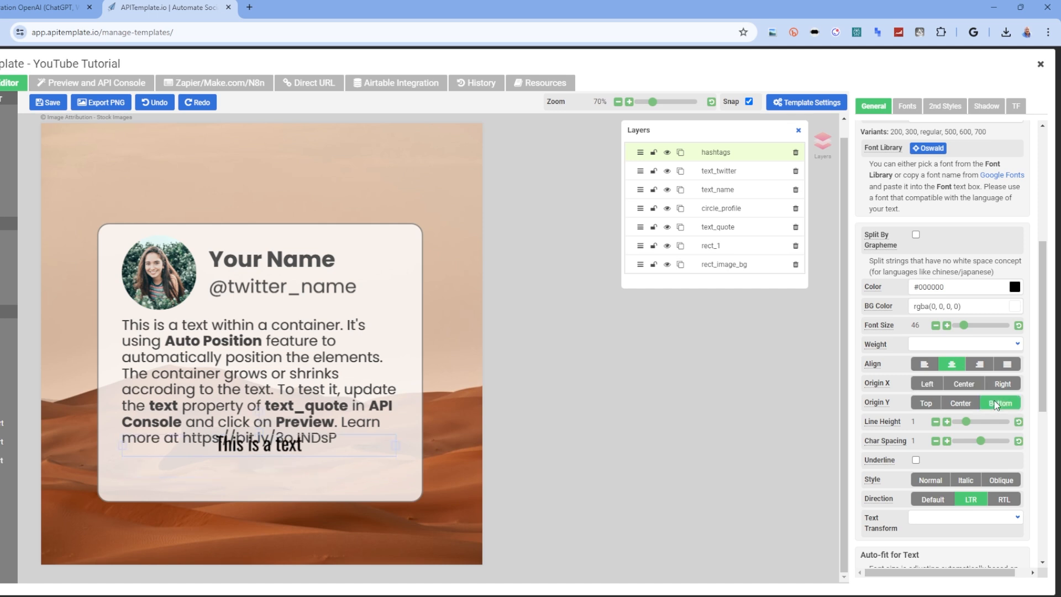
{"action": "left_click", "coordinate": [953, 400]}
{"action": "left_click", "coordinate": [930, 404]}
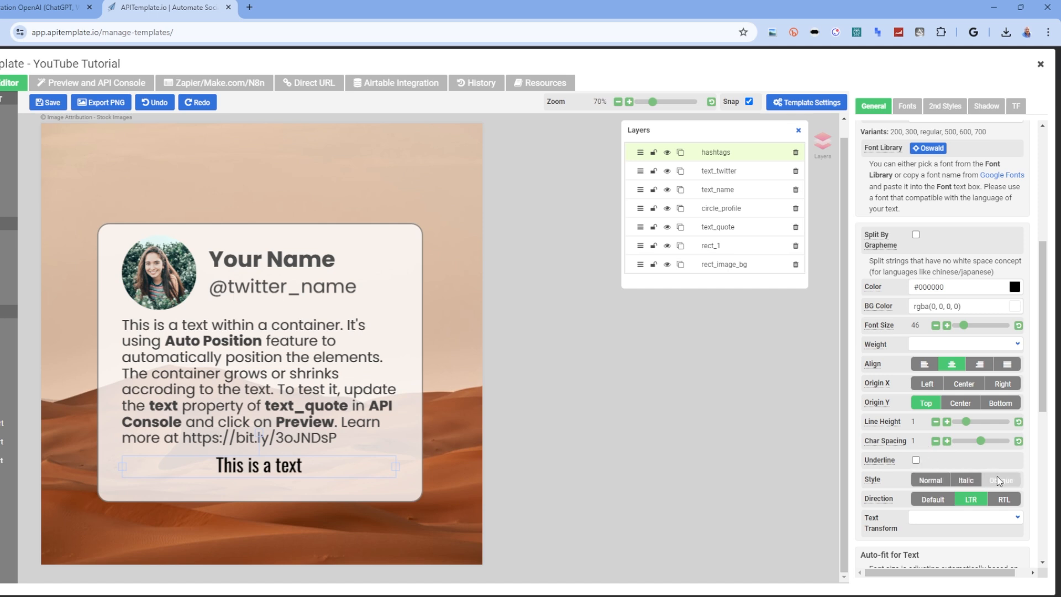
Step: Set the hashtags text's transform to Uppercase
{"action": "scroll", "coordinate": [933, 474], "scroll_direction": "down", "scroll_amount": 2}
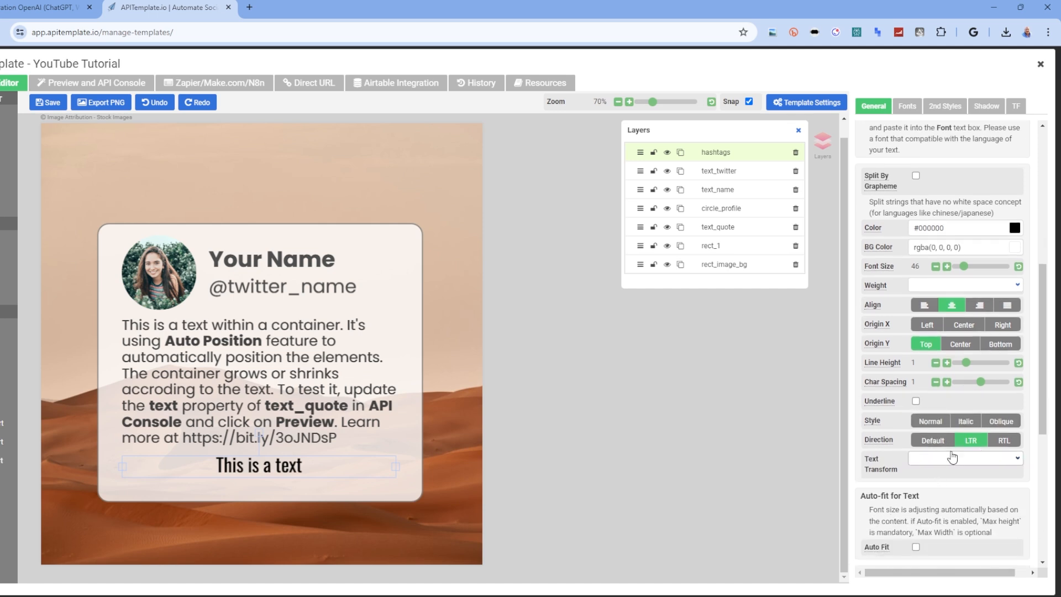
{"action": "scroll", "coordinate": [917, 424], "scroll_direction": "down", "scroll_amount": 2}
{"action": "left_click", "coordinate": [940, 400]}
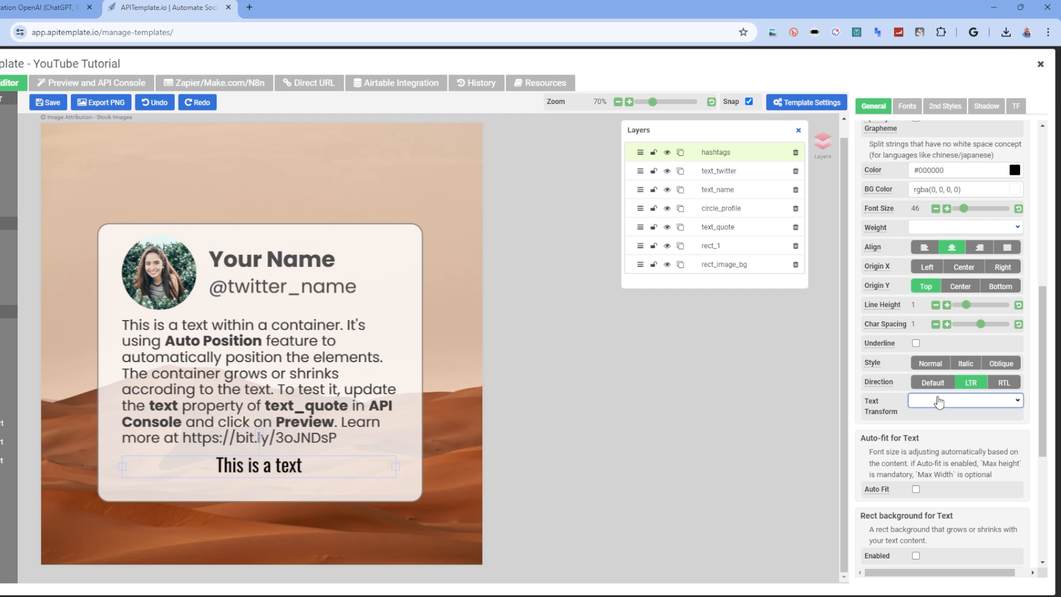
{"action": "left_click", "coordinate": [935, 428]}
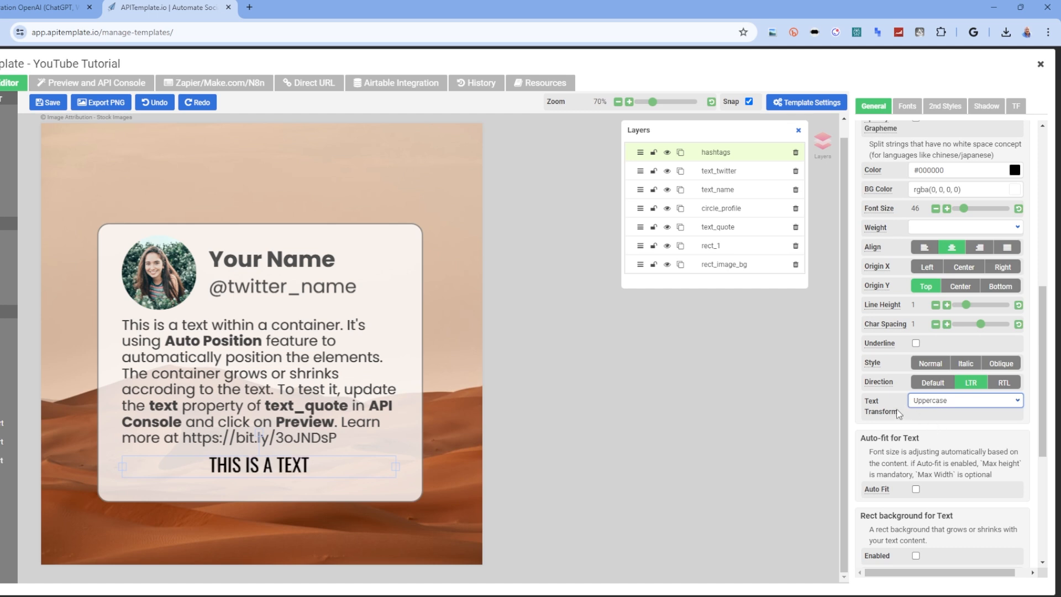
Step: Enable Auto Fit for the hashtags text, and switch its rectangular text background on and back off
{"action": "scroll", "coordinate": [899, 413], "scroll_direction": "down", "scroll_amount": 1}
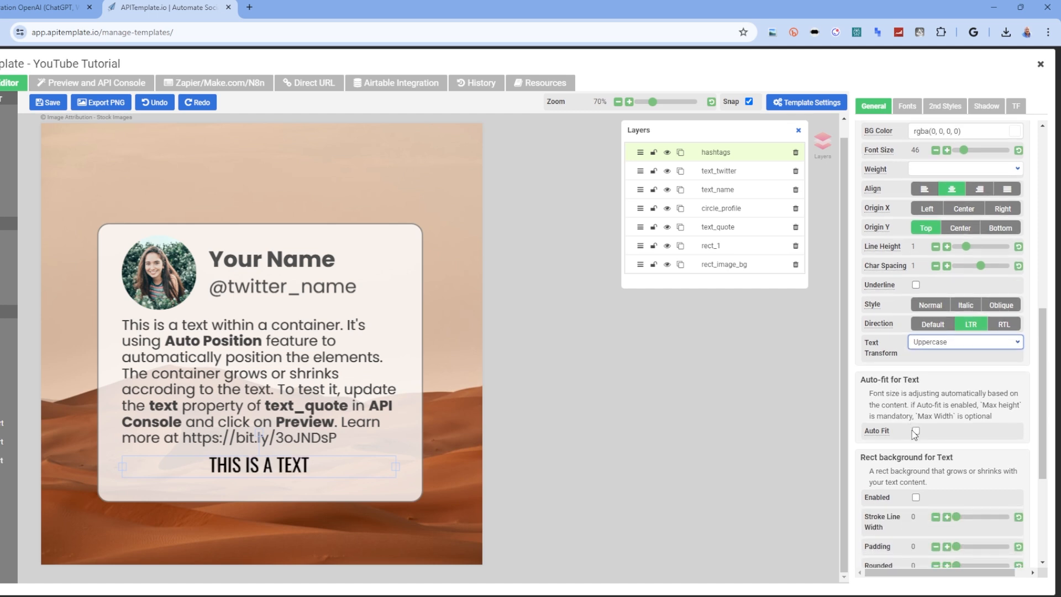
{"action": "left_click", "coordinate": [916, 431]}
{"action": "left_click", "coordinate": [916, 431]}
{"action": "scroll", "coordinate": [914, 423], "scroll_direction": "down", "scroll_amount": 2}
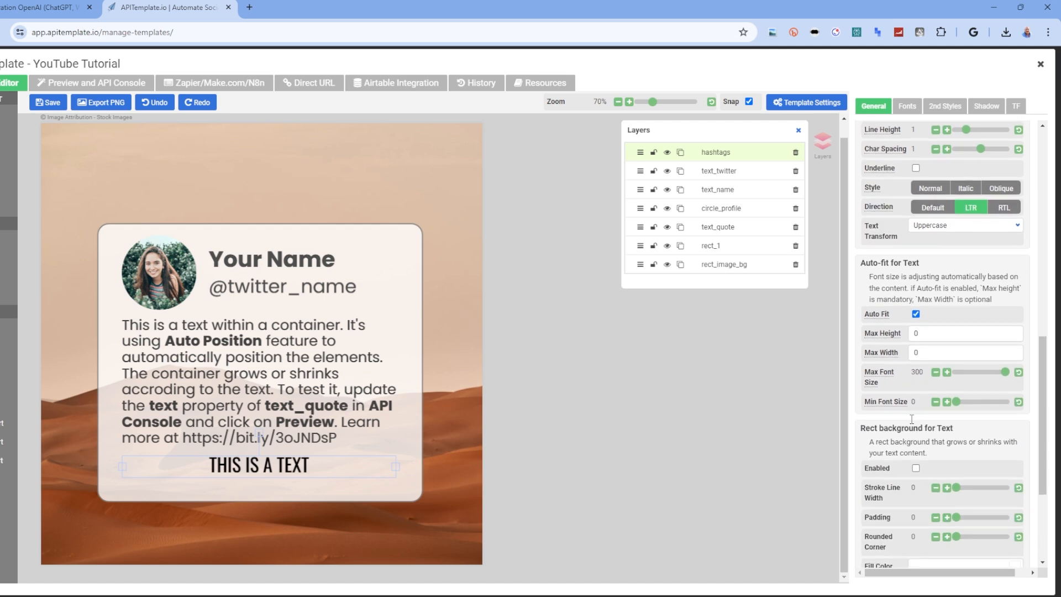
{"action": "scroll", "coordinate": [914, 419], "scroll_direction": "down", "scroll_amount": 1}
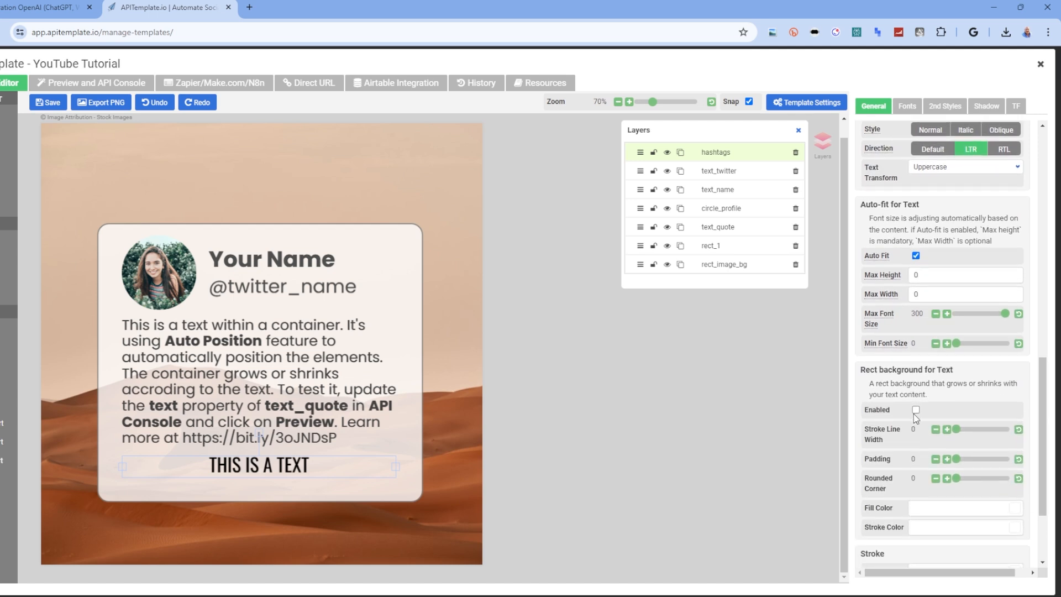
{"action": "scroll", "coordinate": [916, 418], "scroll_direction": "down", "scroll_amount": 1}
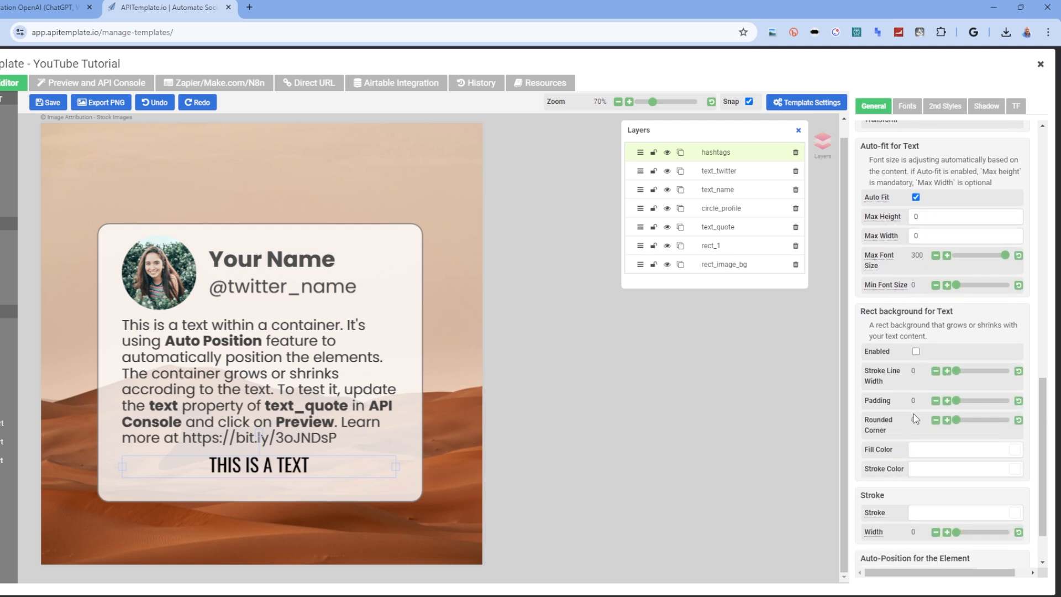
{"action": "left_click", "coordinate": [916, 352]}
{"action": "left_click", "coordinate": [915, 352]}
Step: Enable auto-positioning for the hashtags element and anchor it relative to rect_1
{"action": "scroll", "coordinate": [919, 374], "scroll_direction": "down", "scroll_amount": 1}
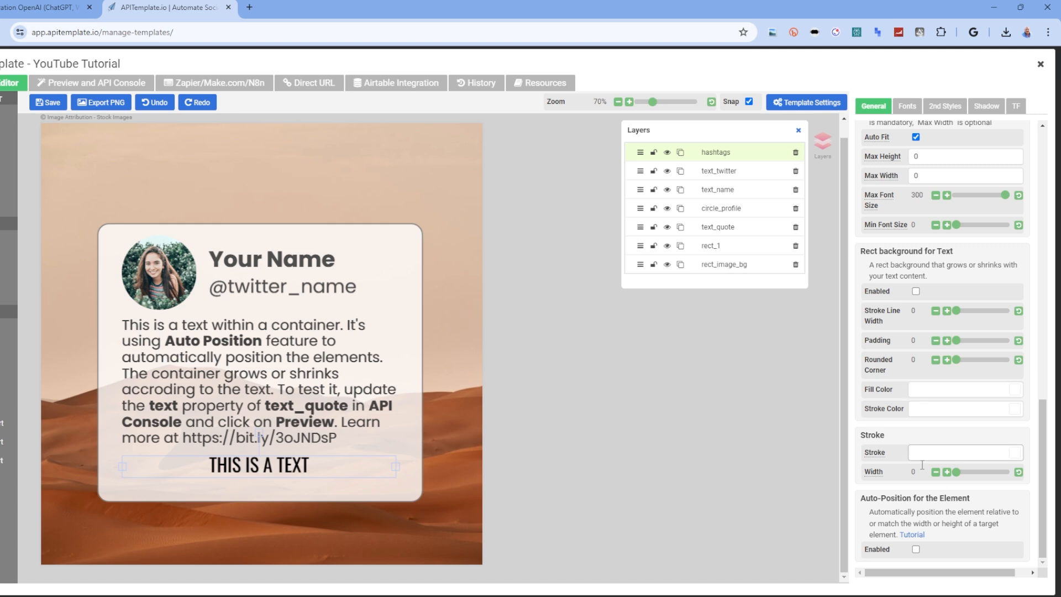
{"action": "left_click", "coordinate": [916, 548]}
{"action": "scroll", "coordinate": [937, 499], "scroll_direction": "down", "scroll_amount": 2}
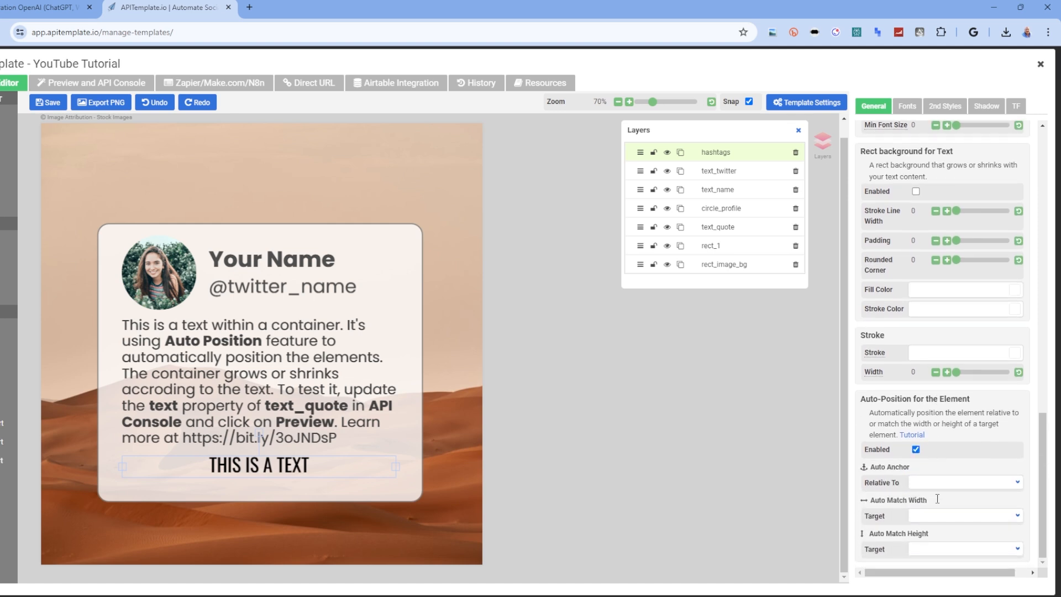
{"action": "left_click", "coordinate": [949, 401]}
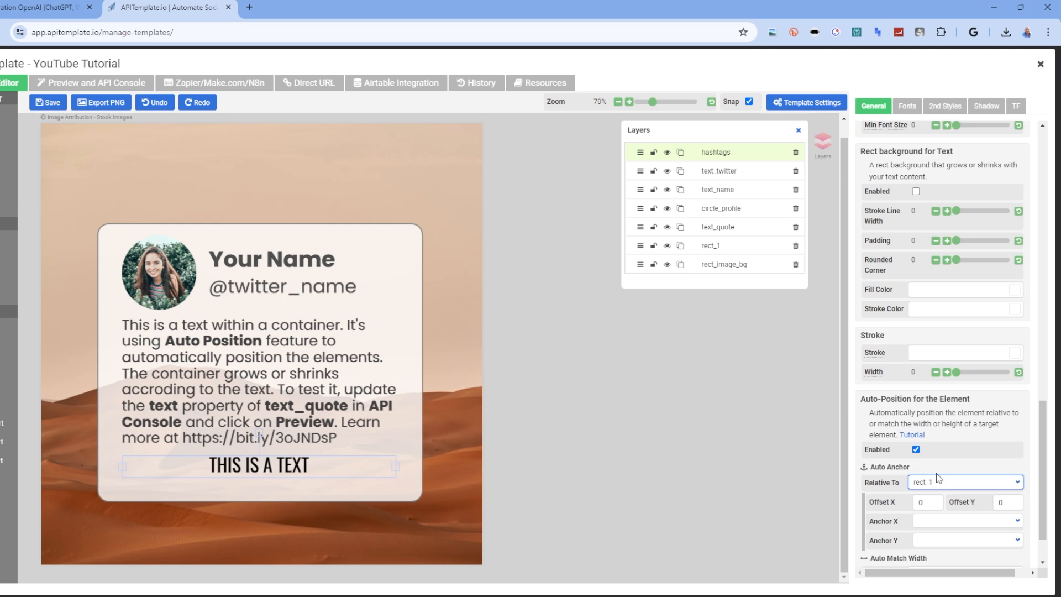
Step: Try the Bottom-mid vertical anchor for the hashtags element, then set Anchor Y to Bottom-inner and Anchor X to Center-mid
{"action": "scroll", "coordinate": [936, 473], "scroll_direction": "down", "scroll_amount": 1}
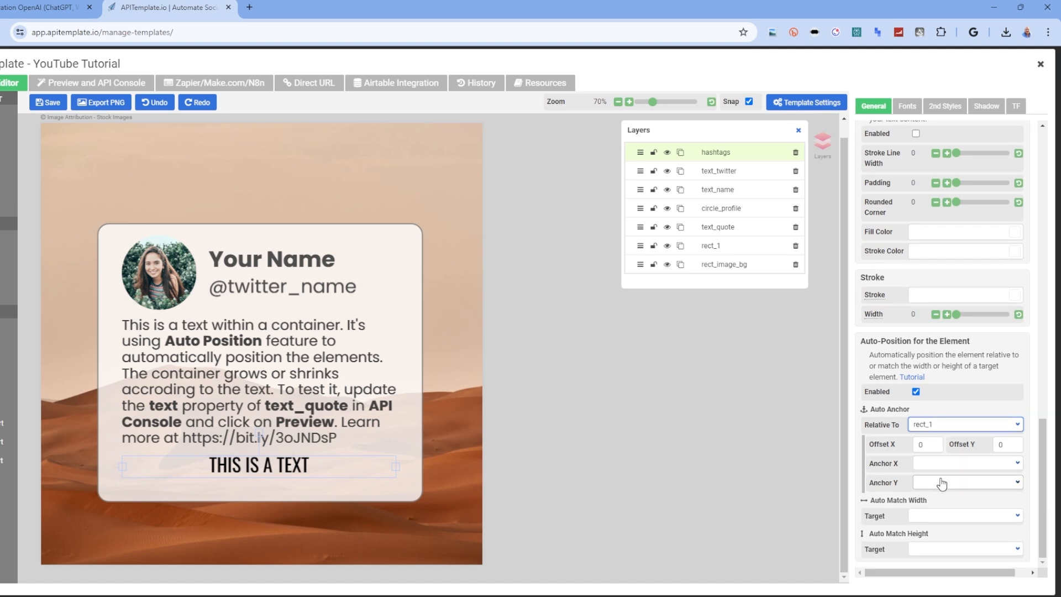
{"action": "left_click", "coordinate": [942, 483]}
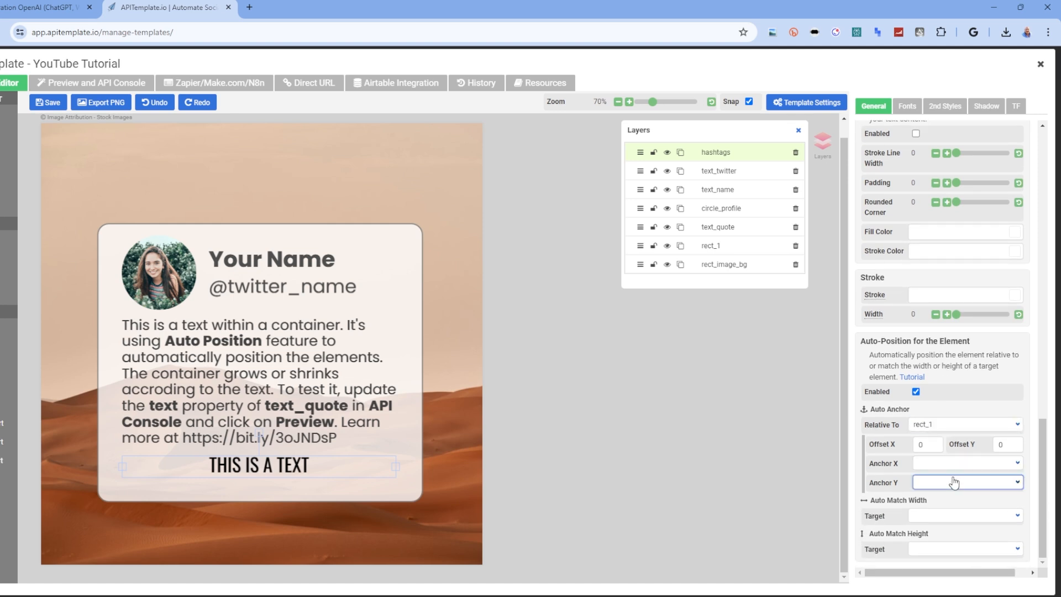
{"action": "left_click", "coordinate": [969, 453]}
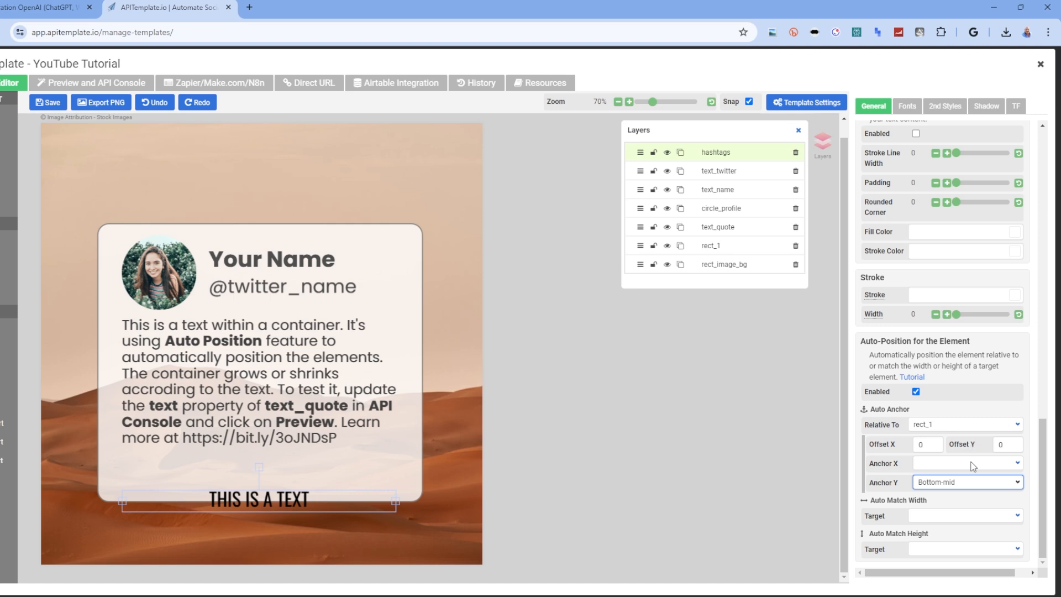
{"action": "left_click", "coordinate": [972, 445]}
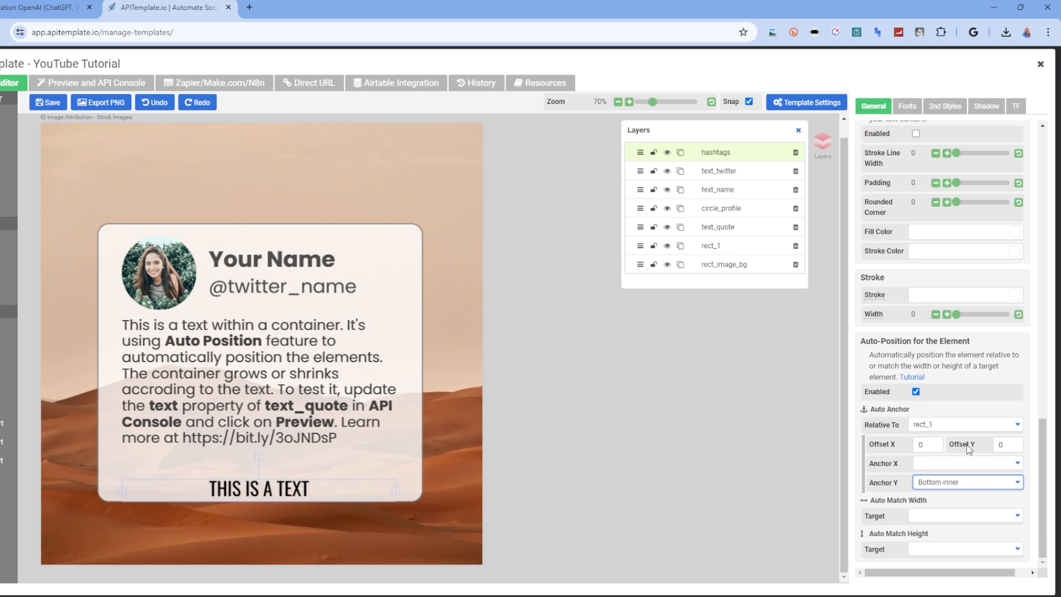
{"action": "left_click", "coordinate": [926, 463]}
{"action": "left_click", "coordinate": [953, 399]}
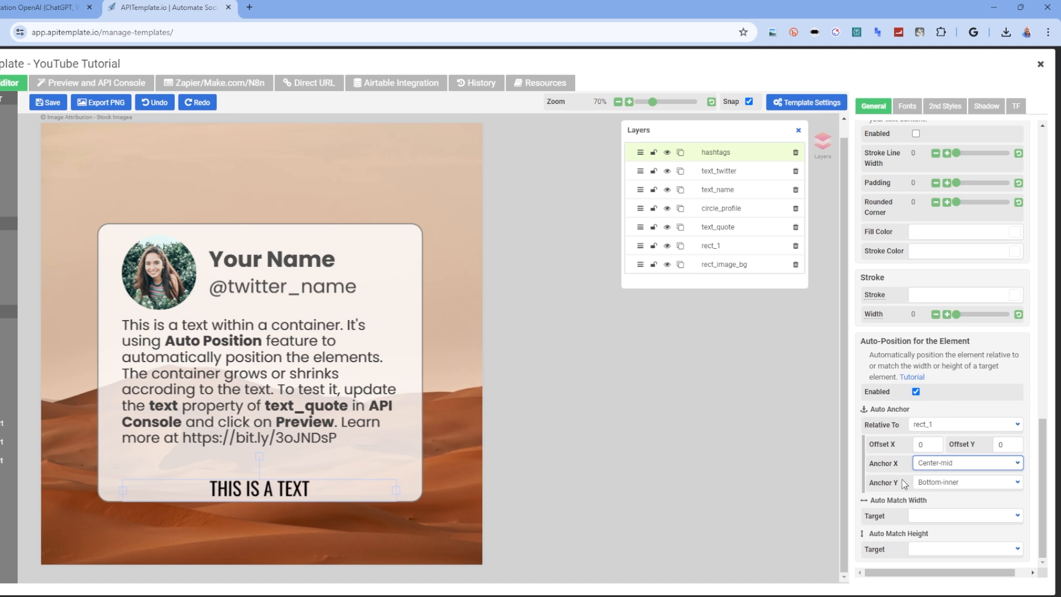
{"action": "left_click", "coordinate": [941, 520]}
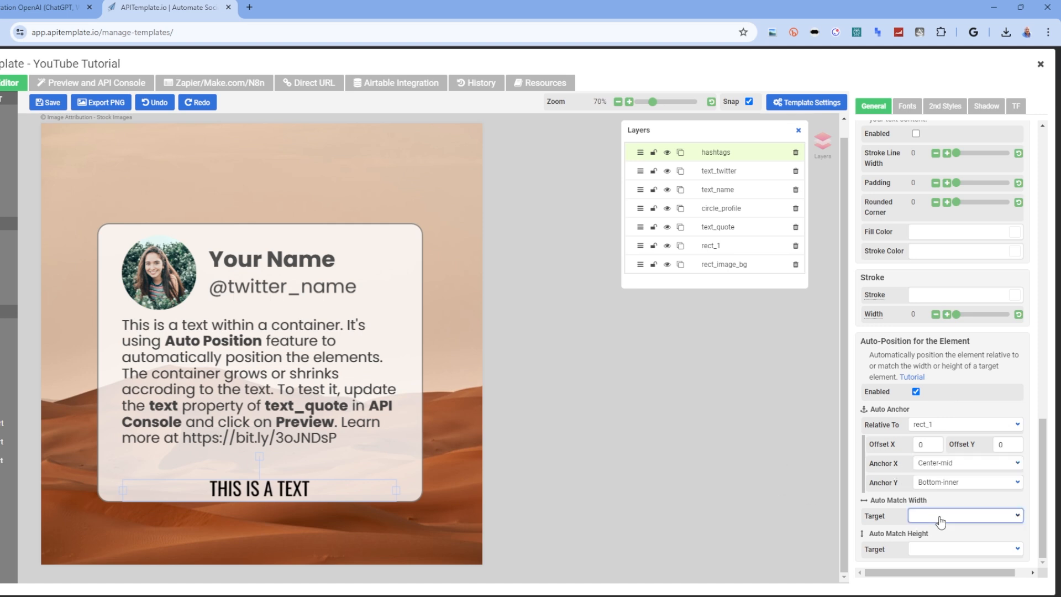
{"action": "left_click", "coordinate": [888, 505]}
Step: Replace the hashtags element's placeholder text with "#HASHTAGS"
{"action": "scroll", "coordinate": [978, 442], "scroll_direction": "up", "scroll_amount": 3}
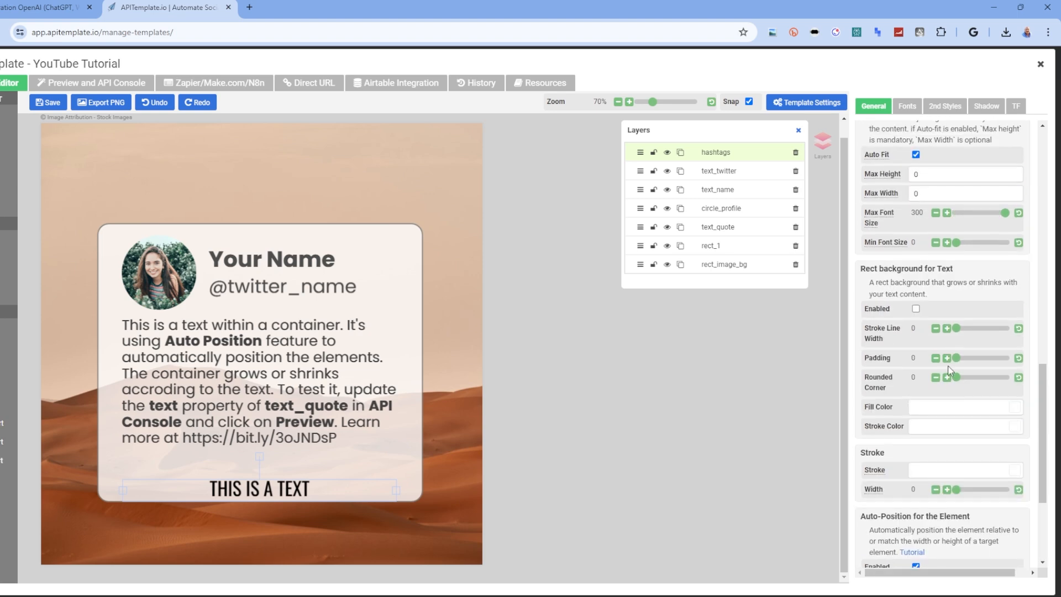
{"action": "scroll", "coordinate": [866, 222], "scroll_direction": "up", "scroll_amount": 10}
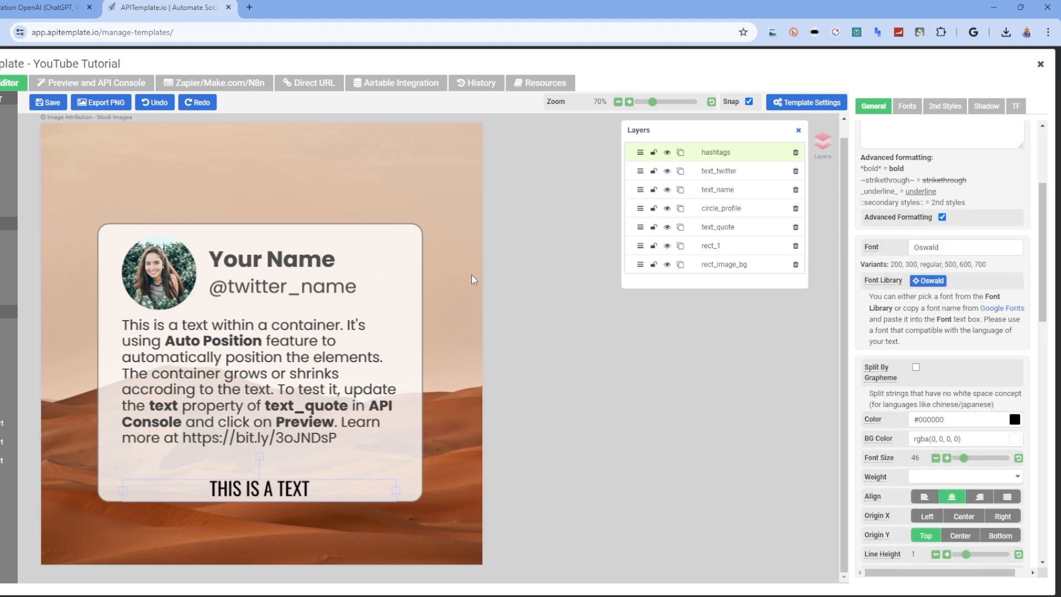
{"action": "left_click", "coordinate": [279, 488]}
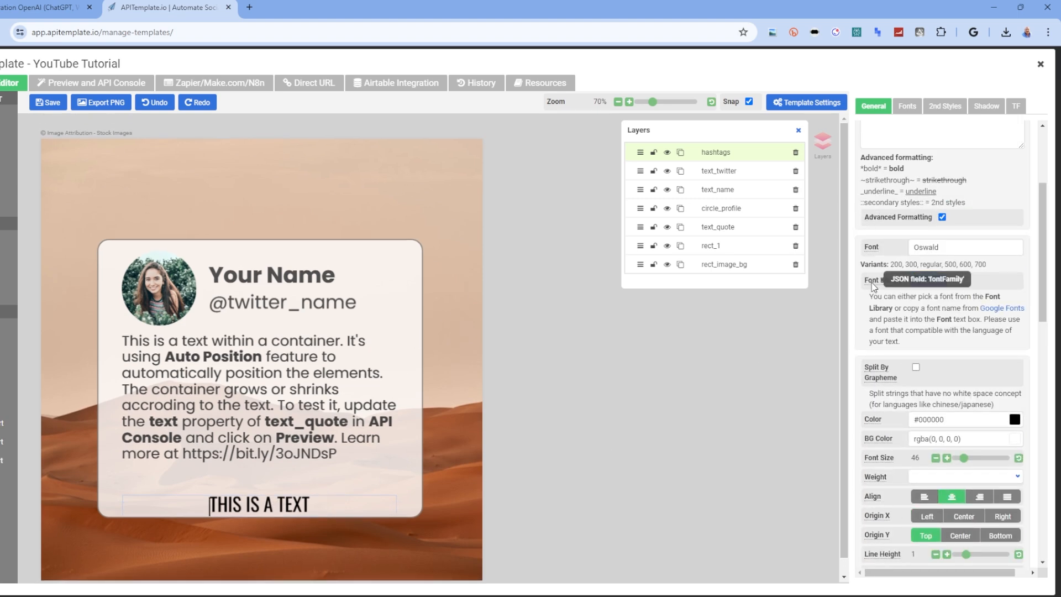
{"action": "left_click_drag", "start_coordinate": [921, 264], "coordinate": [868, 261]}
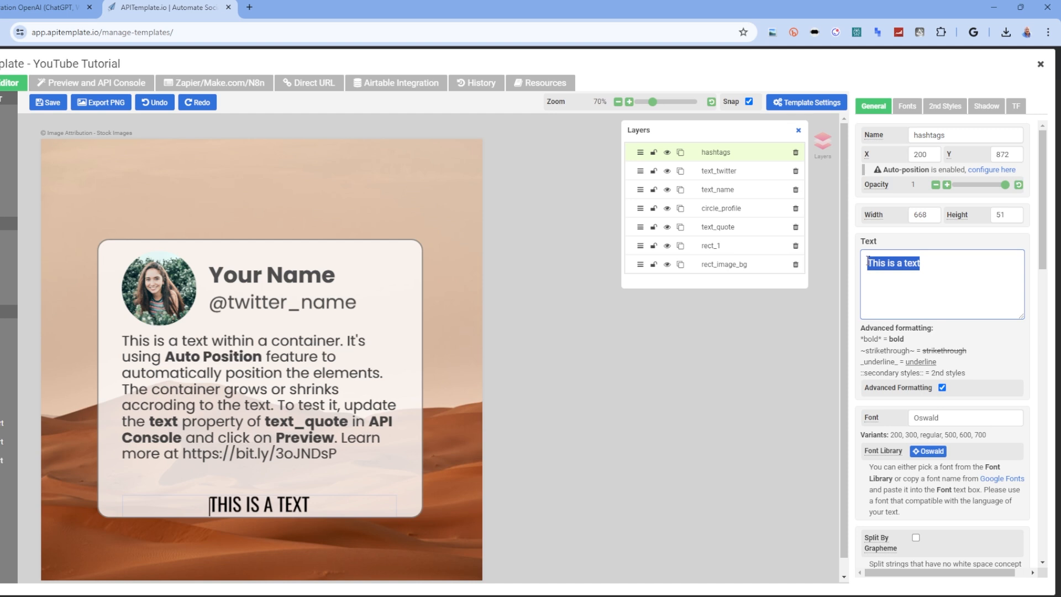
{"action": "type", "text": "#Has"}
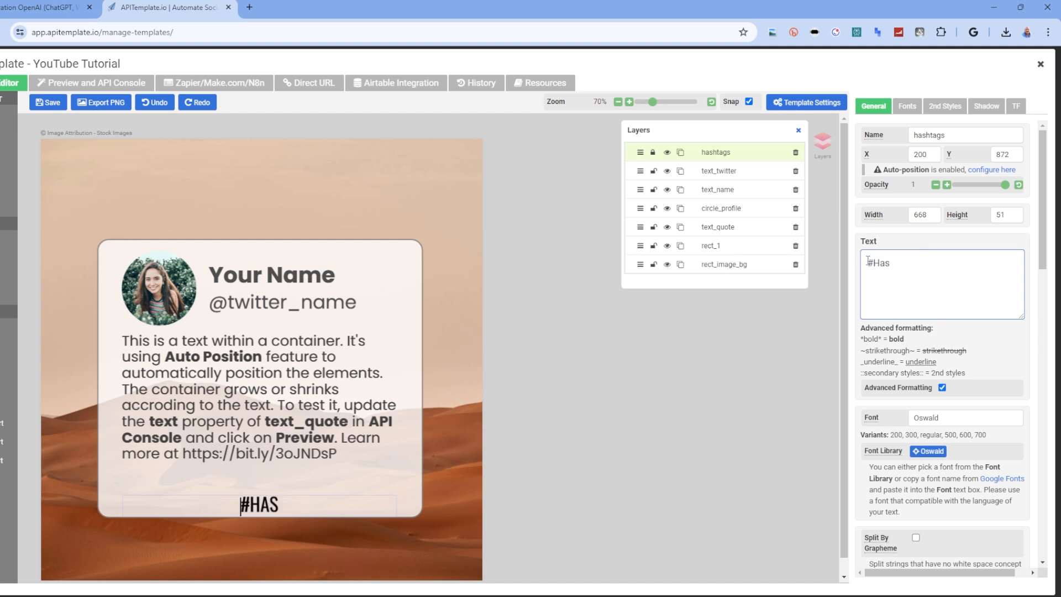
{"action": "key", "text": "BackSpace"}
{"action": "key", "text": "BackSpace"}
{"action": "type", "text": "ASHTAGS"}
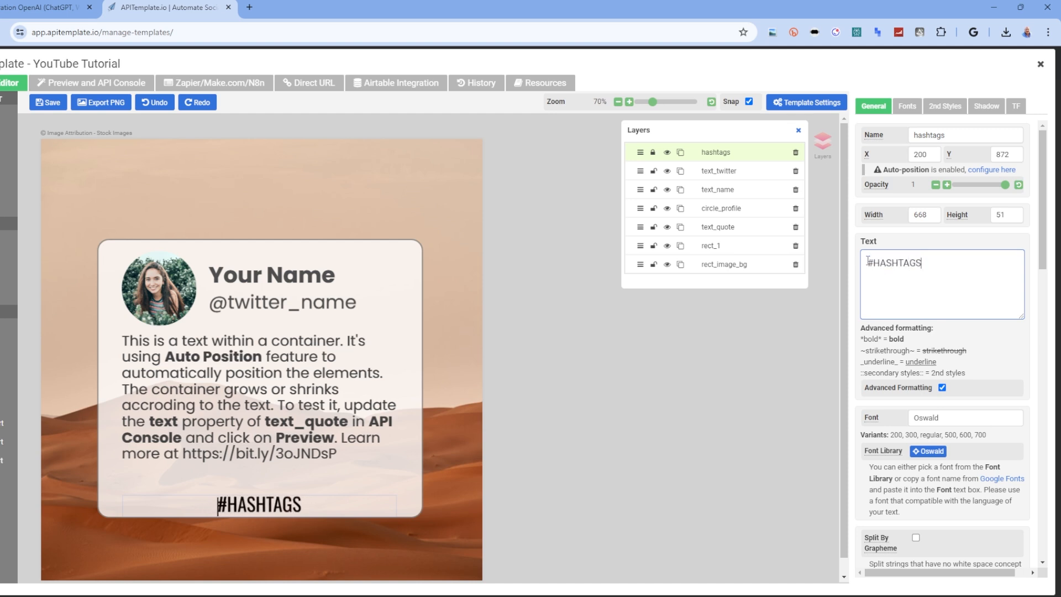
{"action": "left_click", "coordinate": [767, 277]}
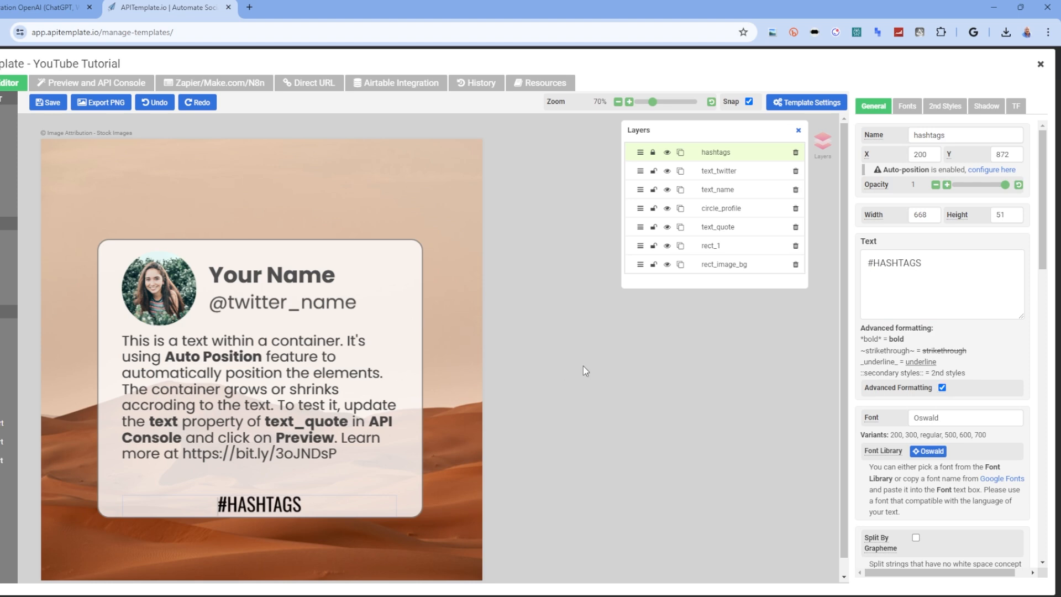
Step: Review the hashtags element's text, font, alignment, auto-fit and auto-position settings
{"action": "scroll", "coordinate": [939, 354], "scroll_direction": "down", "scroll_amount": 10}
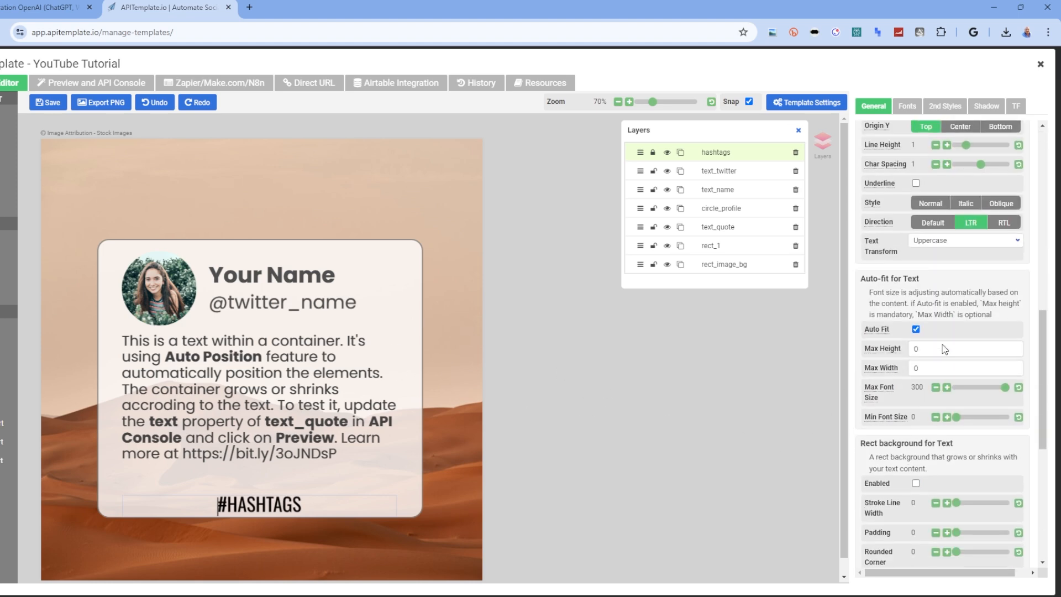
{"action": "scroll", "coordinate": [944, 349], "scroll_direction": "down", "scroll_amount": 3}
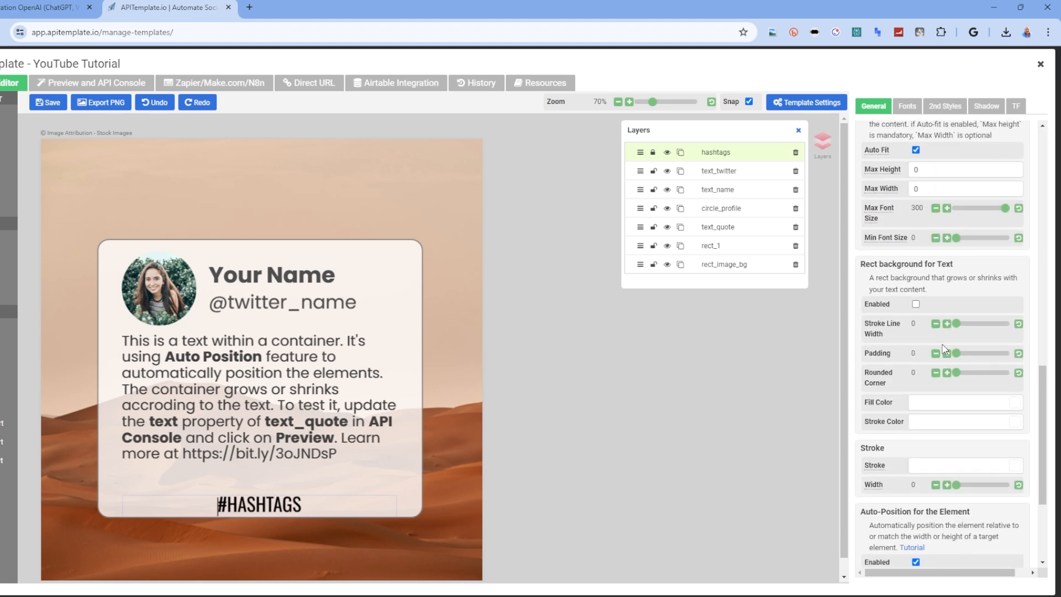
{"action": "scroll", "coordinate": [944, 348], "scroll_direction": "down", "scroll_amount": 3}
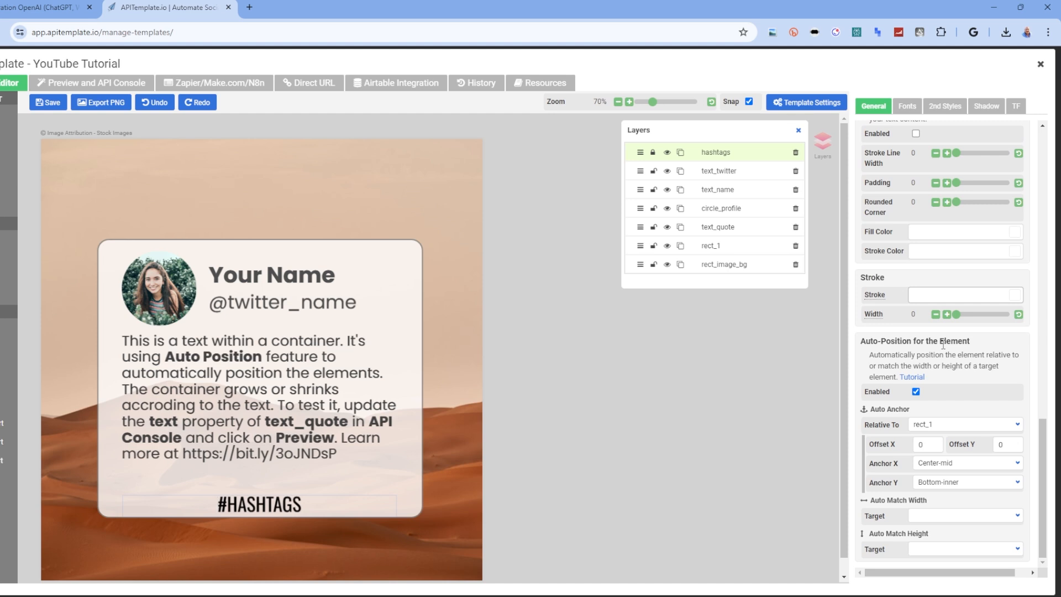
{"action": "scroll", "coordinate": [943, 344], "scroll_direction": "up", "scroll_amount": 10}
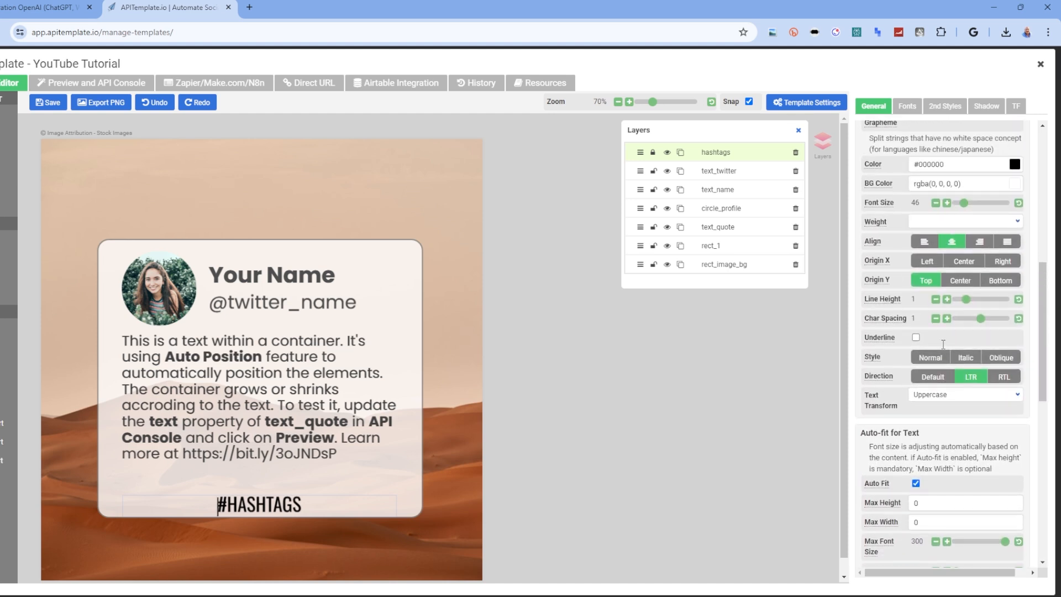
{"action": "scroll", "coordinate": [944, 343], "scroll_direction": "up", "scroll_amount": 6}
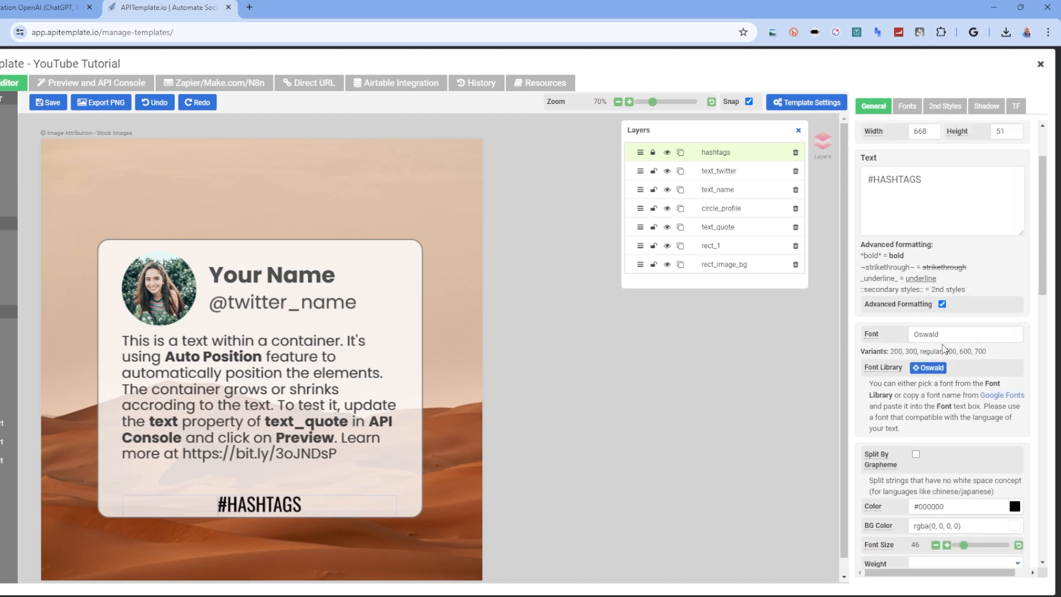
{"action": "scroll", "coordinate": [944, 349], "scroll_direction": "up", "scroll_amount": 2}
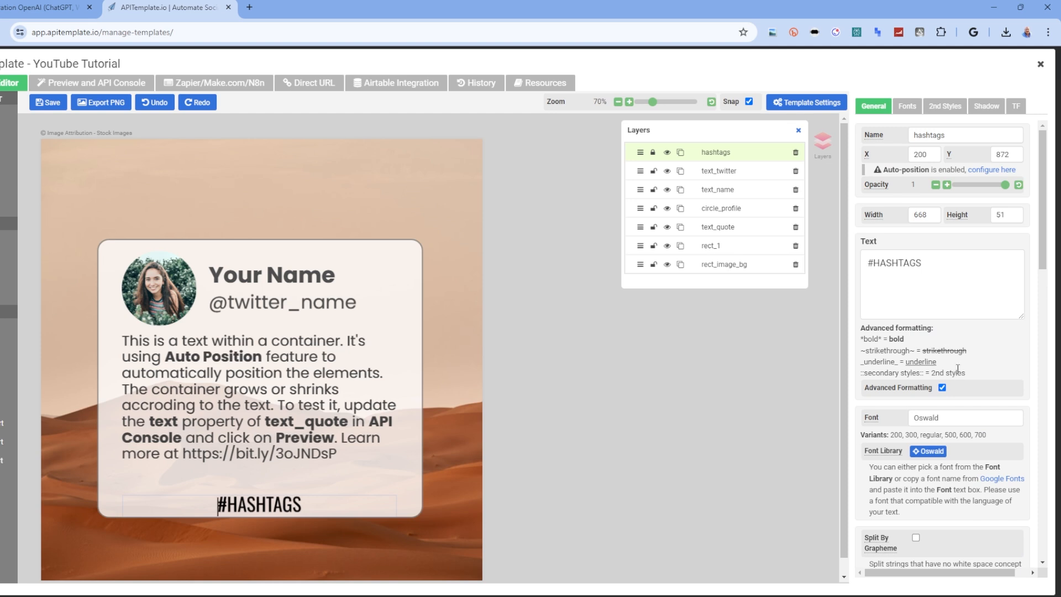
{"action": "scroll", "coordinate": [958, 368], "scroll_direction": "down", "scroll_amount": 3}
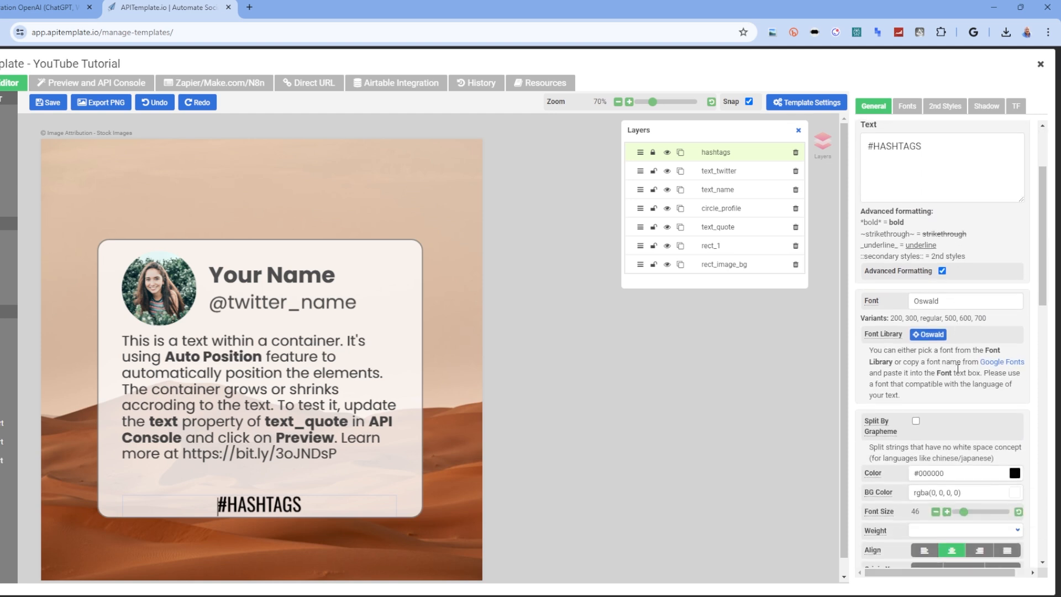
{"action": "scroll", "coordinate": [958, 369], "scroll_direction": "down", "scroll_amount": 2}
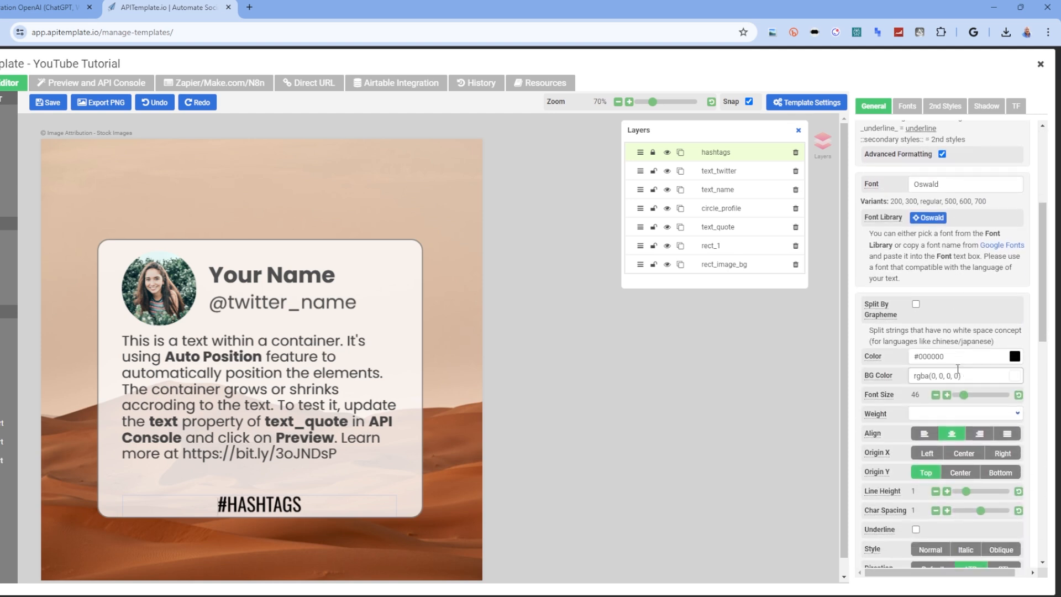
{"action": "scroll", "coordinate": [958, 369], "scroll_direction": "down", "scroll_amount": 2}
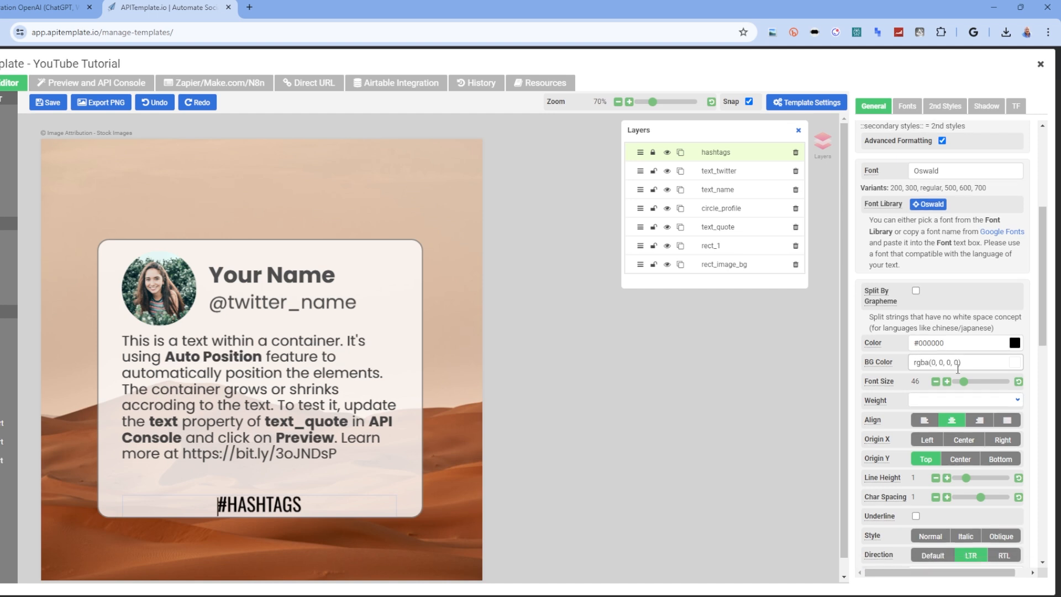
{"action": "scroll", "coordinate": [956, 369], "scroll_direction": "down", "scroll_amount": 4}
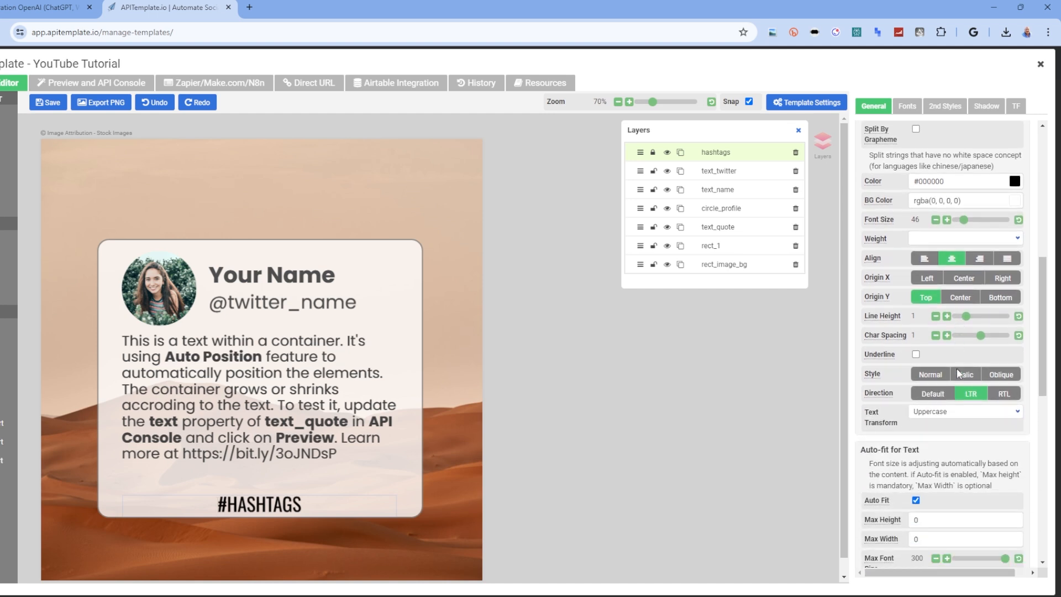
{"action": "scroll", "coordinate": [958, 369], "scroll_direction": "down", "scroll_amount": 3}
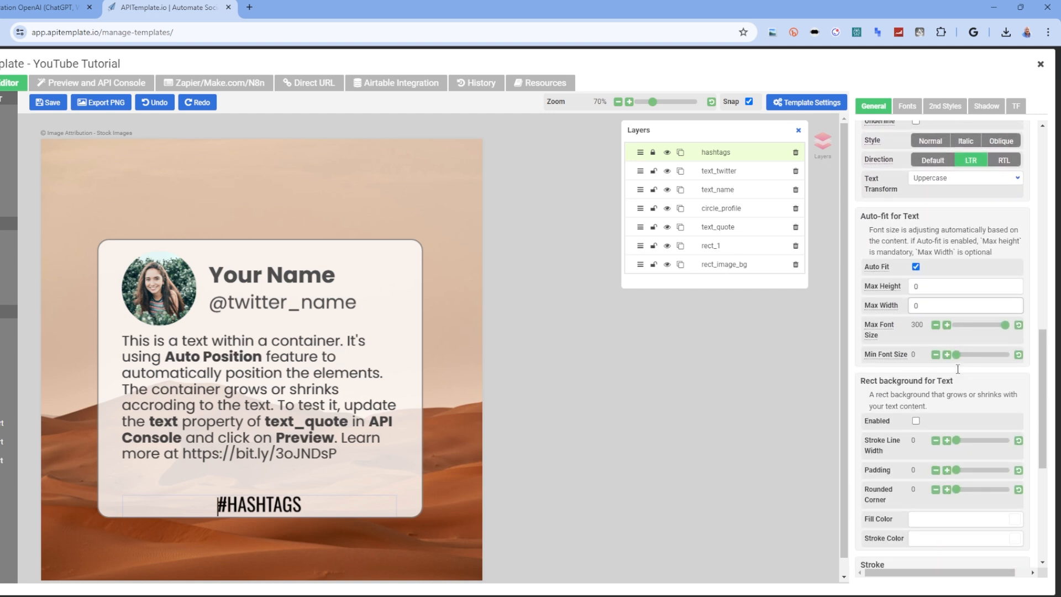
{"action": "scroll", "coordinate": [957, 369], "scroll_direction": "down", "scroll_amount": 3}
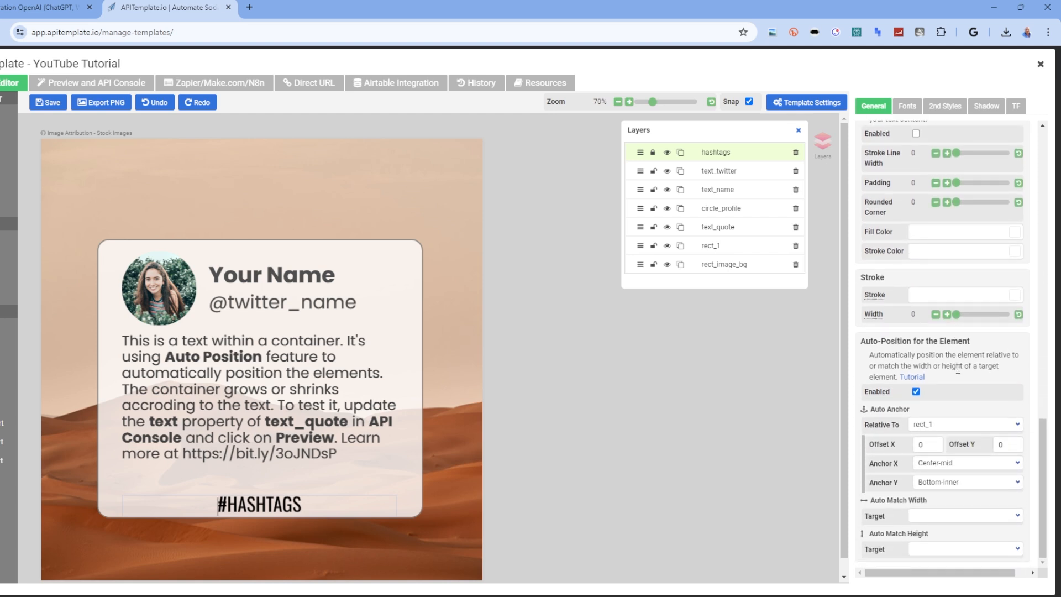
Step: Set the hashtags element's secondary style to bold weight with color #171717
{"action": "left_click", "coordinate": [907, 106]}
{"action": "scroll", "coordinate": [962, 332], "scroll_direction": "down", "scroll_amount": 15}
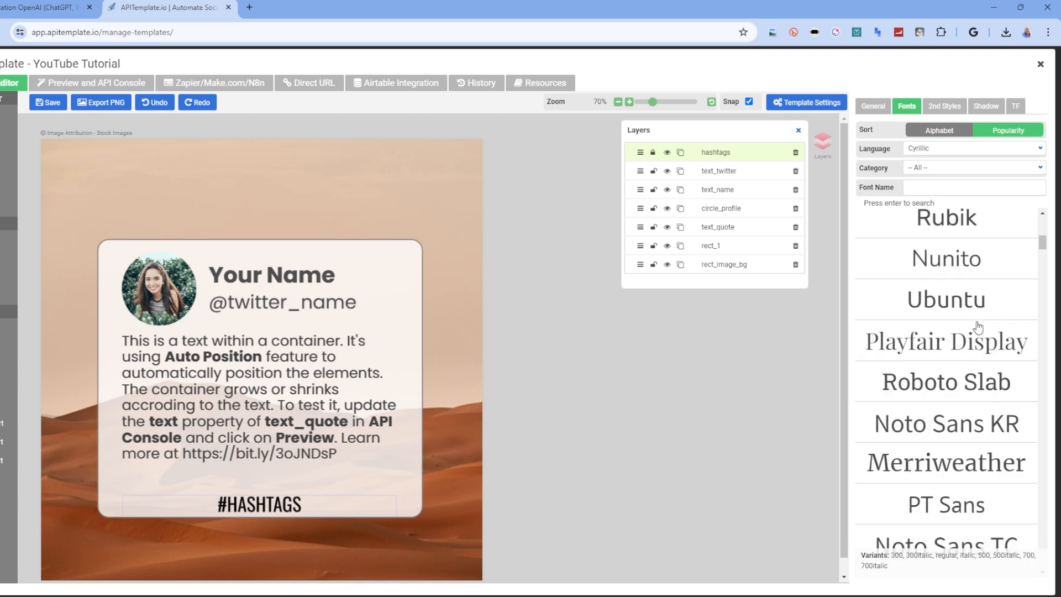
{"action": "left_click", "coordinate": [946, 108]}
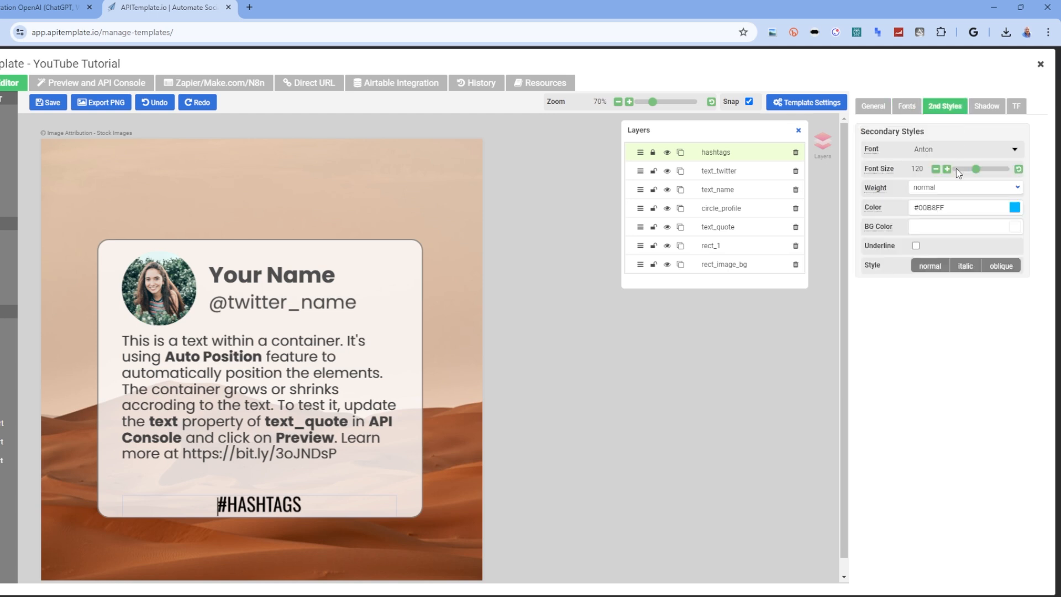
{"action": "left_click", "coordinate": [949, 212]}
{"action": "left_click", "coordinate": [1017, 210]}
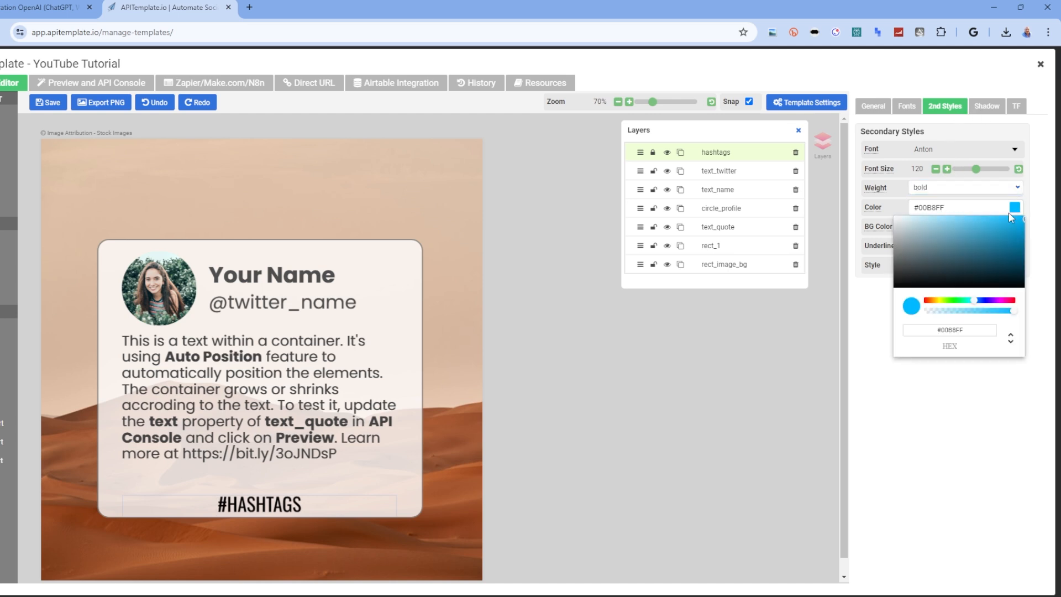
{"action": "left_click_drag", "start_coordinate": [909, 270], "coordinate": [890, 282]}
{"action": "left_click", "coordinate": [920, 320]}
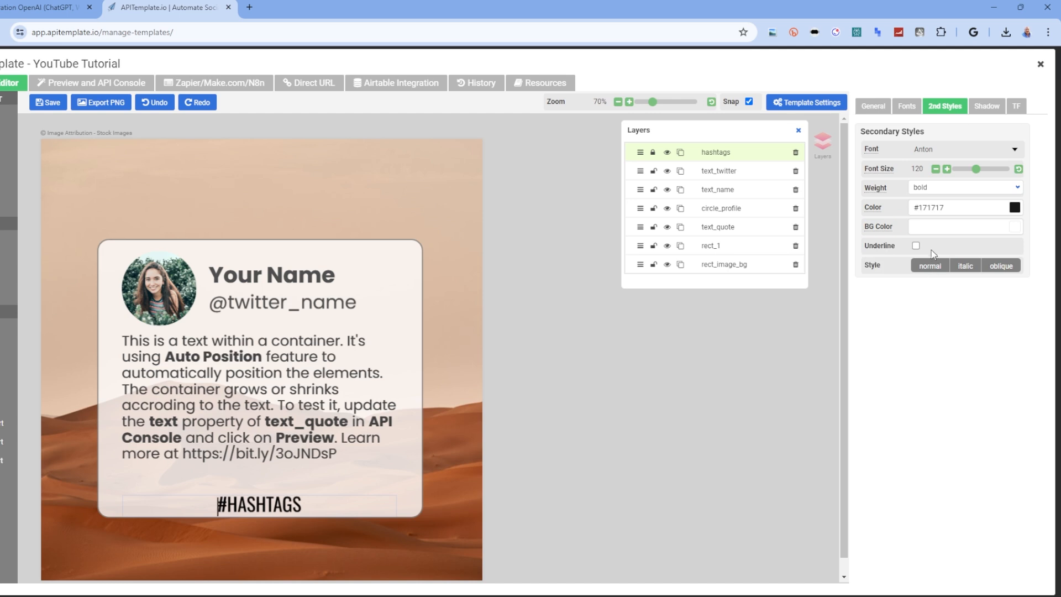
Step: Check the hashtags element's shadow and TF settings, return to its general properties and save the template
{"action": "left_click", "coordinate": [986, 106]}
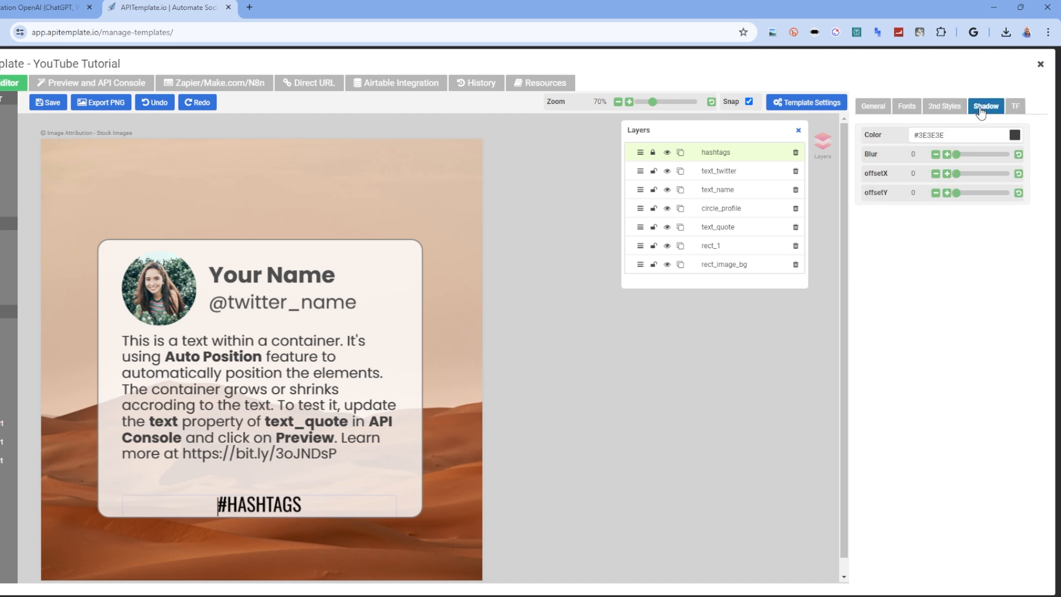
{"action": "left_click", "coordinate": [1015, 106]}
{"action": "left_click", "coordinate": [884, 108]}
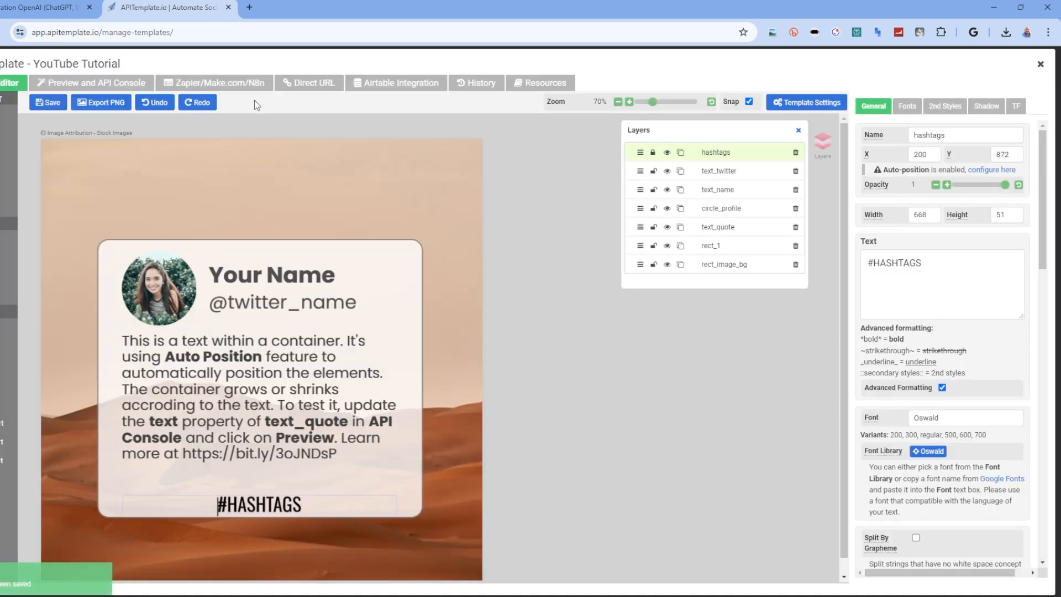
Step: Copy the hashtags.text property from the template's Zapier/Make.com/N8n integration list
{"action": "left_click", "coordinate": [238, 84]}
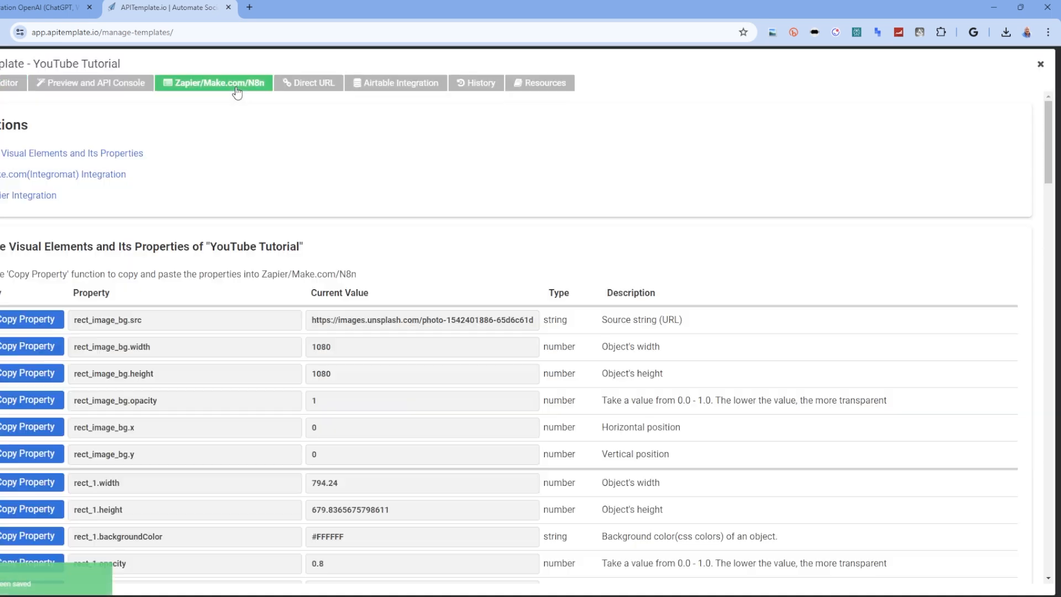
{"action": "scroll", "coordinate": [374, 325], "scroll_direction": "down", "scroll_amount": 9}
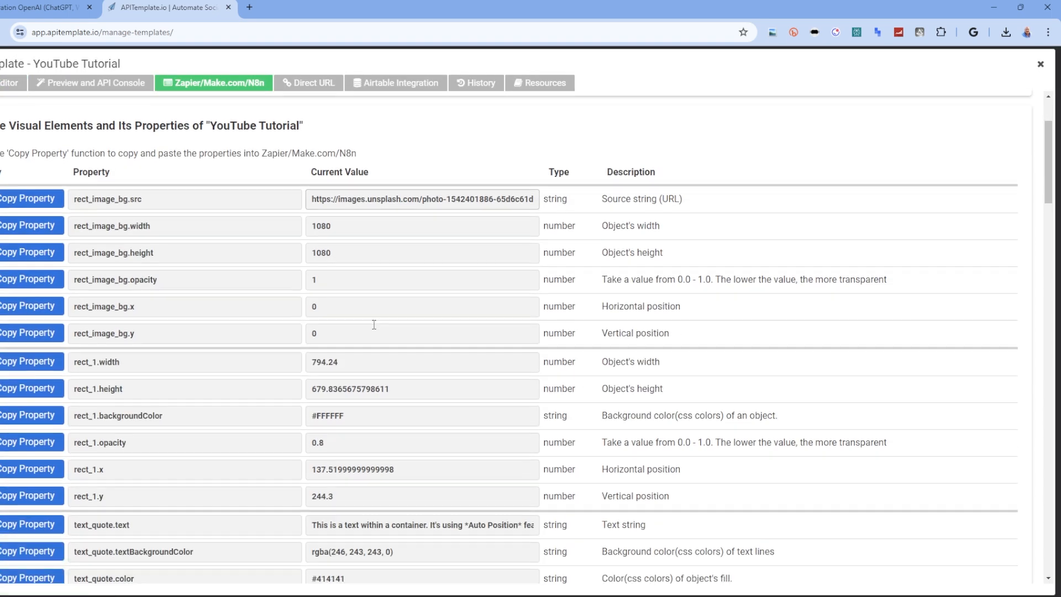
{"action": "scroll", "coordinate": [374, 325], "scroll_direction": "down", "scroll_amount": 12}
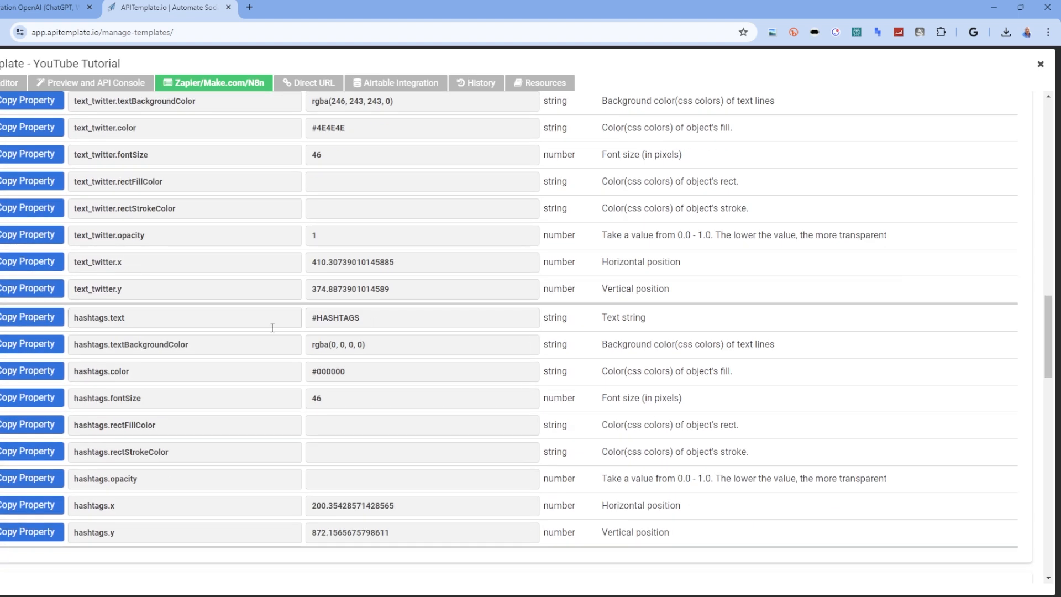
{"action": "left_click", "coordinate": [33, 321]}
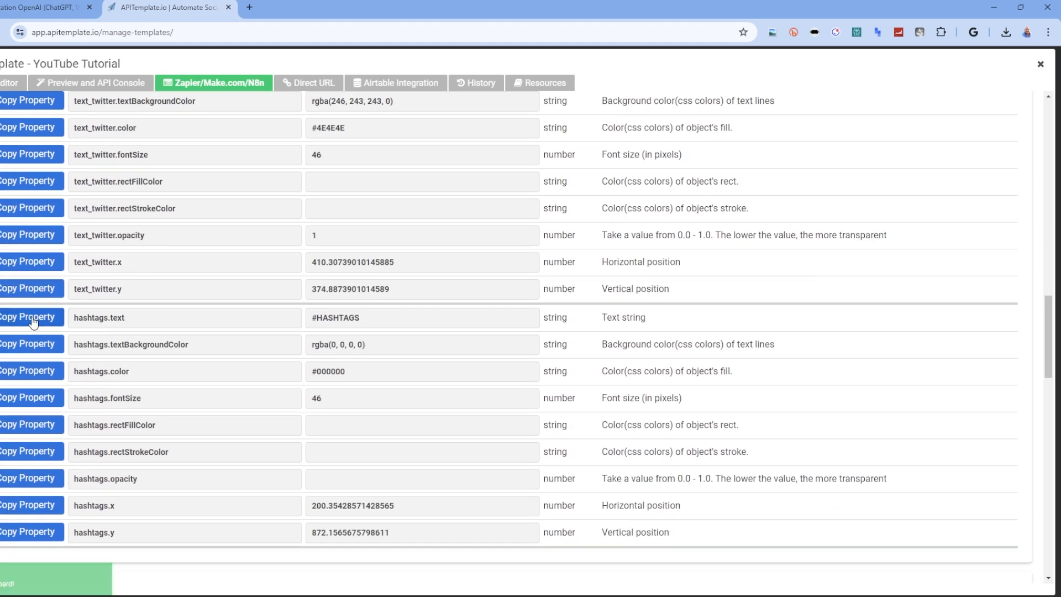
Step: Switch to the Make scenario and add the key hashtags.text with the Text parser's Text as value to the APITemplate.io module
{"action": "left_click", "coordinate": [13, 12]}
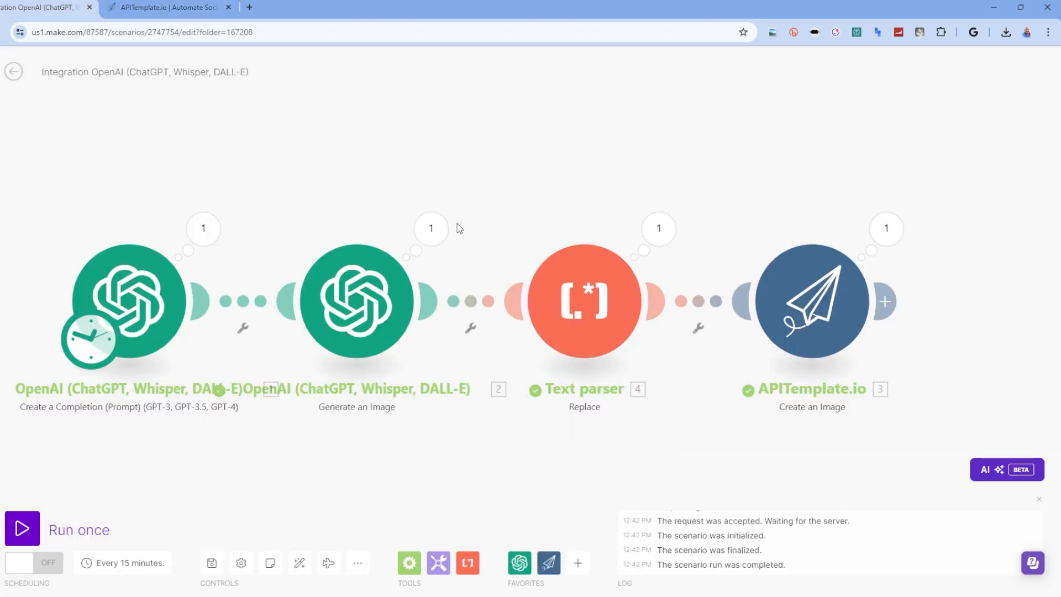
{"action": "left_click", "coordinate": [796, 273]}
{"action": "scroll", "coordinate": [689, 330], "scroll_direction": "down", "scroll_amount": 13}
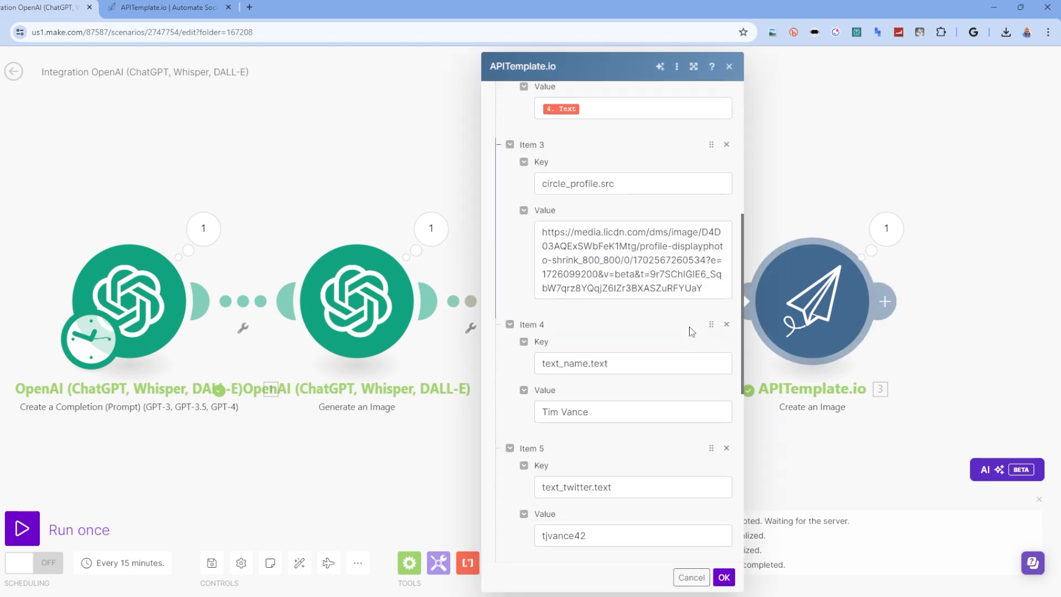
{"action": "left_click", "coordinate": [564, 287]}
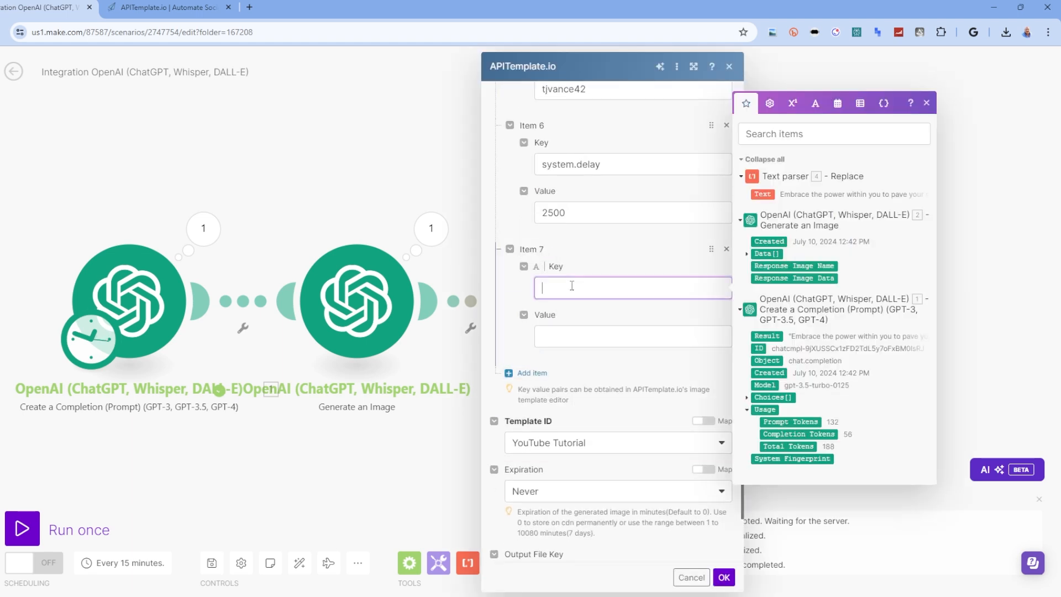
{"action": "type", "text": "hashtags.text"}
{"action": "left_click", "coordinate": [570, 335]}
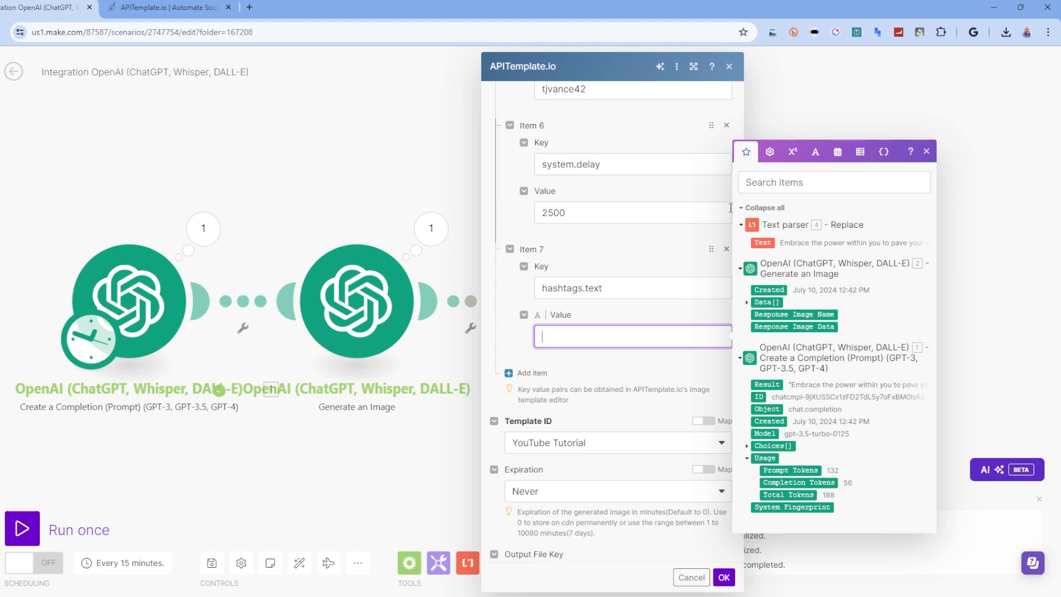
{"action": "left_click", "coordinate": [763, 242]}
{"action": "left_click", "coordinate": [724, 576]}
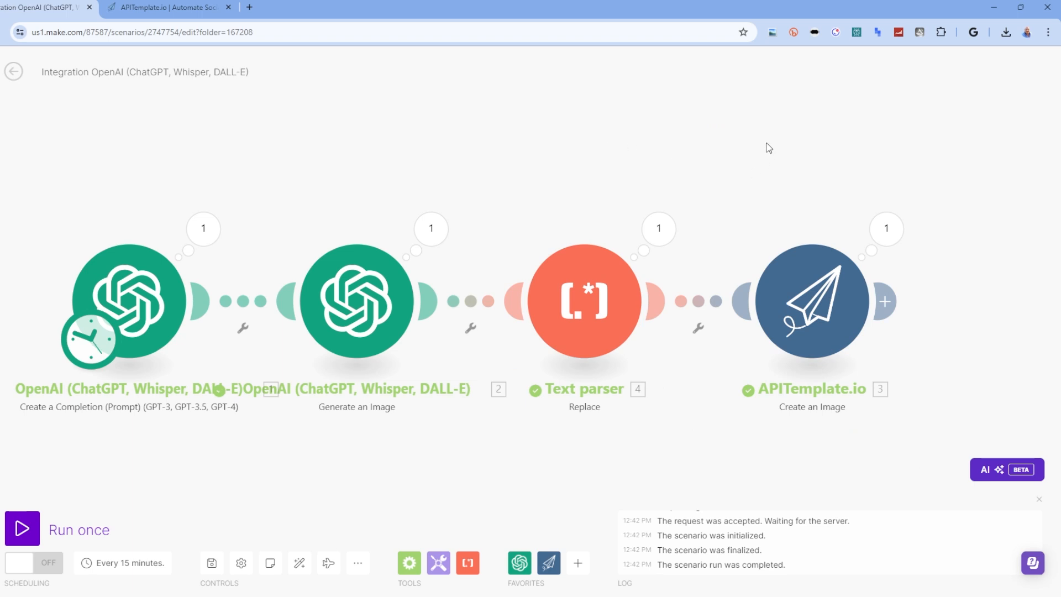
Step: Make room before the Text parser and insert an OpenAI Create a Completion (Prompt) module after Generate an Image
{"action": "left_click_drag", "start_coordinate": [767, 144], "coordinate": [517, 151]}
{"action": "left_click_drag", "start_coordinate": [774, 412], "coordinate": [932, 326]}
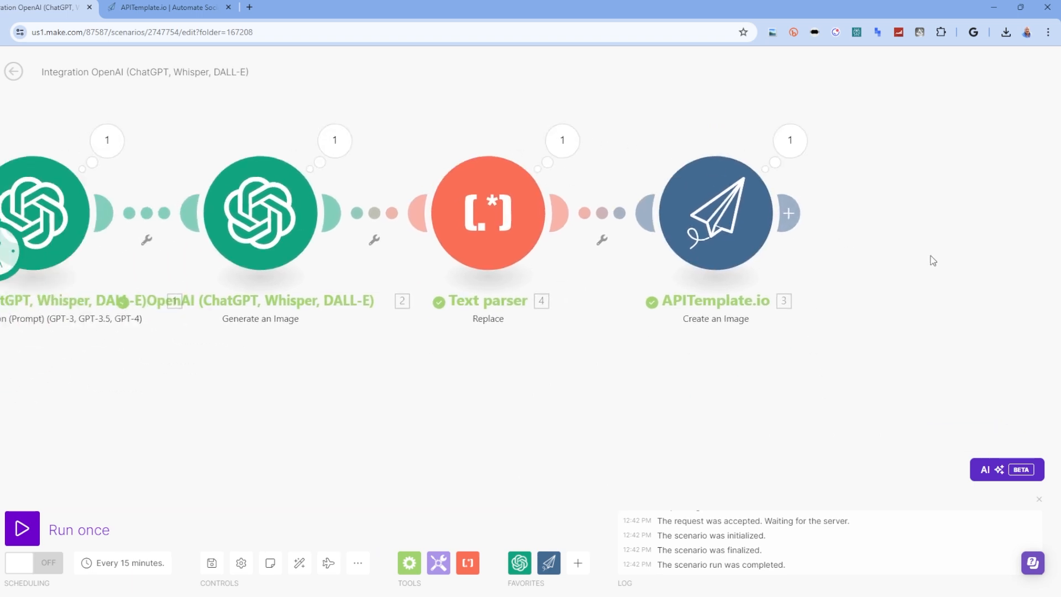
{"action": "left_click_drag", "start_coordinate": [840, 391], "coordinate": [410, 81]}
{"action": "left_click_drag", "start_coordinate": [498, 202], "coordinate": [767, 205]}
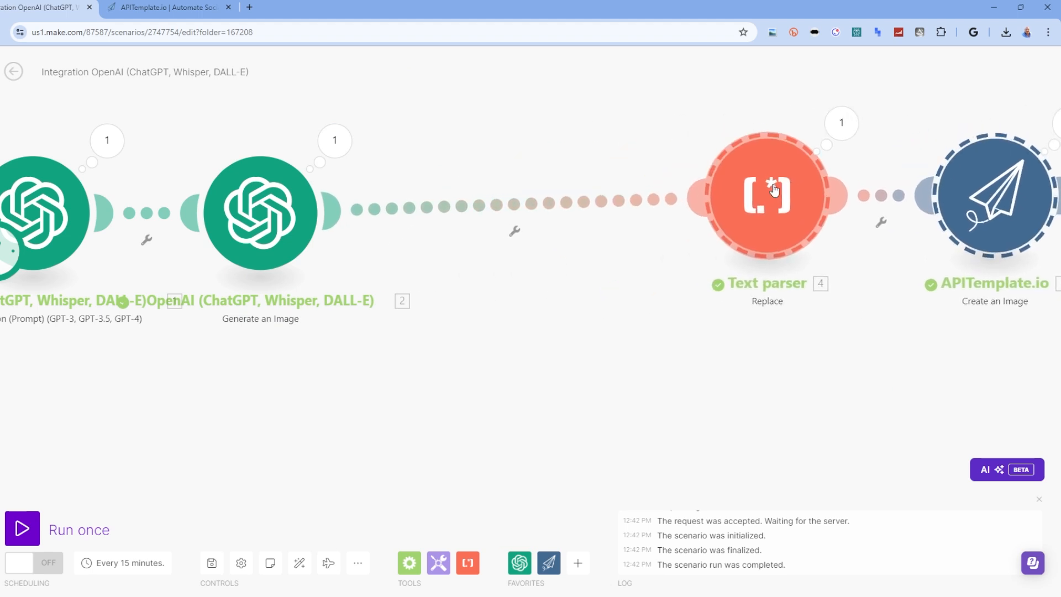
{"action": "left_click", "coordinate": [523, 561]}
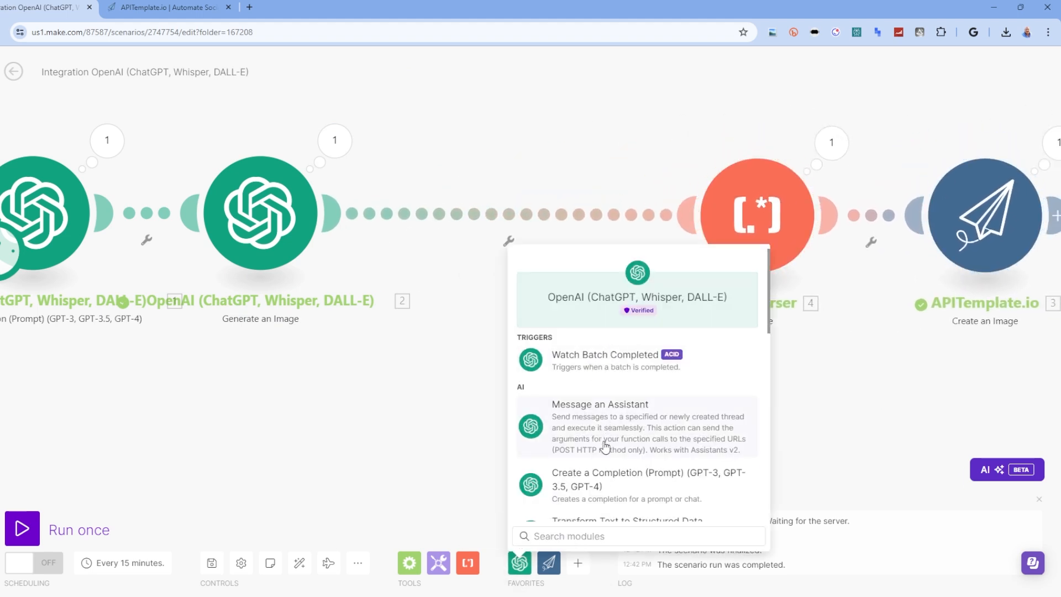
{"action": "left_click", "coordinate": [604, 476]}
{"action": "left_click", "coordinate": [497, 224]}
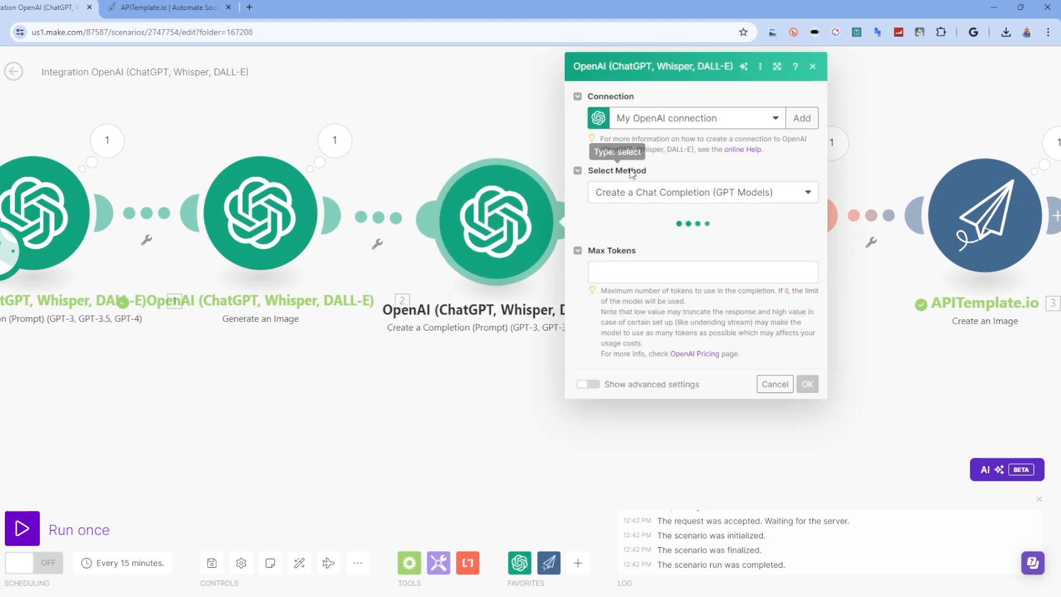
Step: Set the new OpenAI module's method to Create a Chat Completion (GPT Models) and its model to gpt-3.5-turbo
{"action": "left_click", "coordinate": [650, 192]}
{"action": "left_click", "coordinate": [651, 214]}
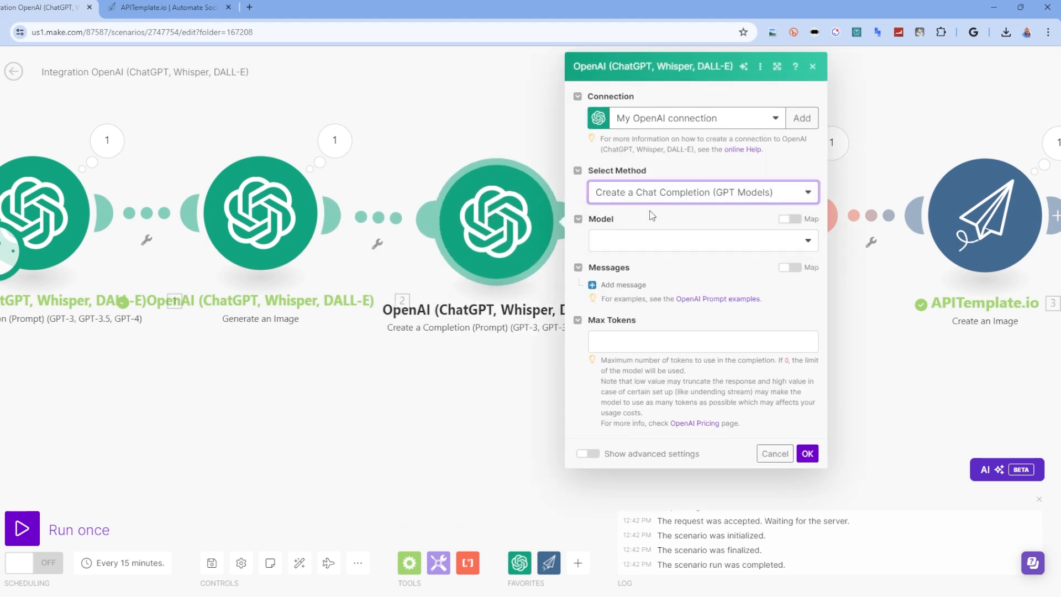
{"action": "left_click", "coordinate": [624, 245]}
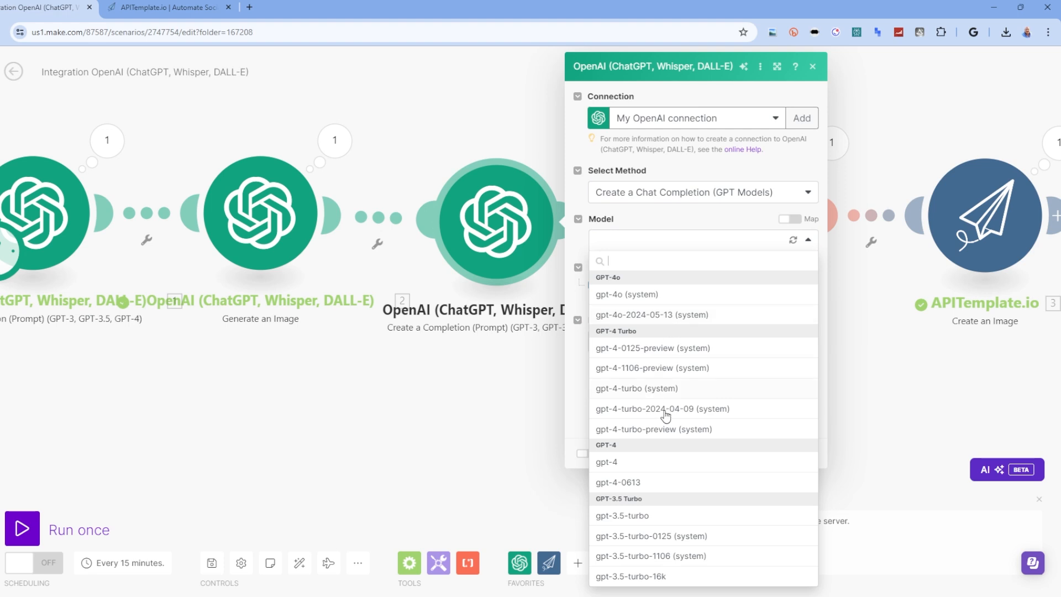
{"action": "left_click", "coordinate": [674, 515]}
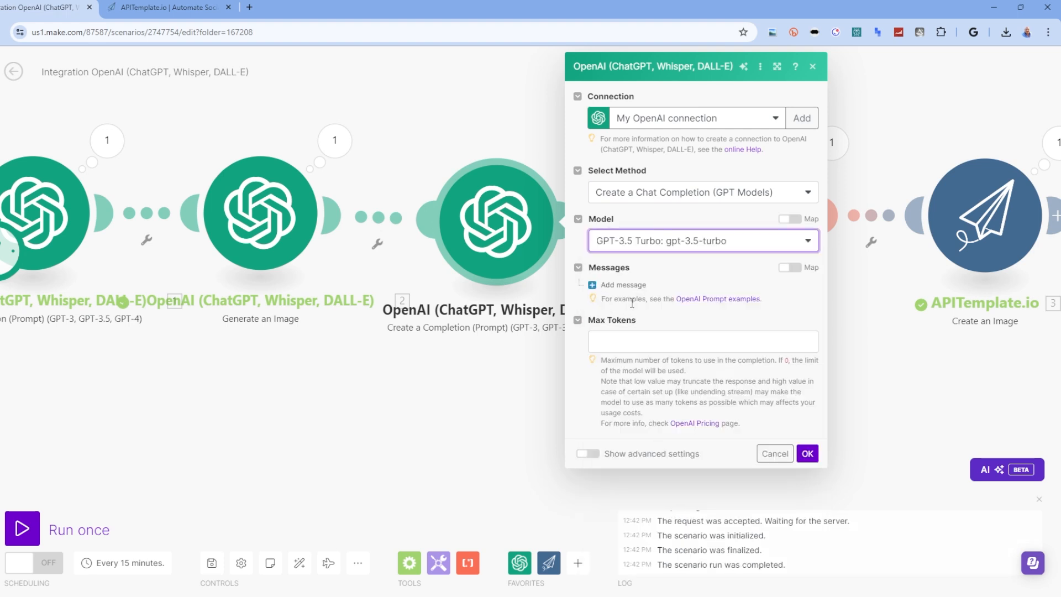
Step: Add a User message reading "Please generate three hashtags relevant to the following statement:" followed by the first completion module's Result
{"action": "left_click", "coordinate": [607, 285]}
{"action": "left_click", "coordinate": [655, 325]}
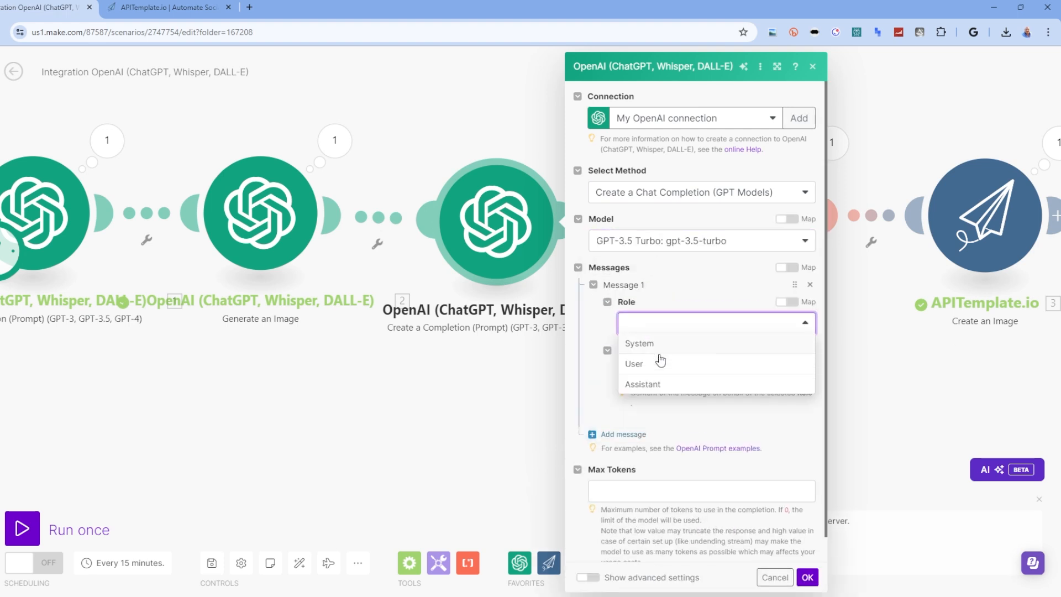
{"action": "left_click", "coordinate": [660, 360]}
{"action": "left_click", "coordinate": [671, 362]}
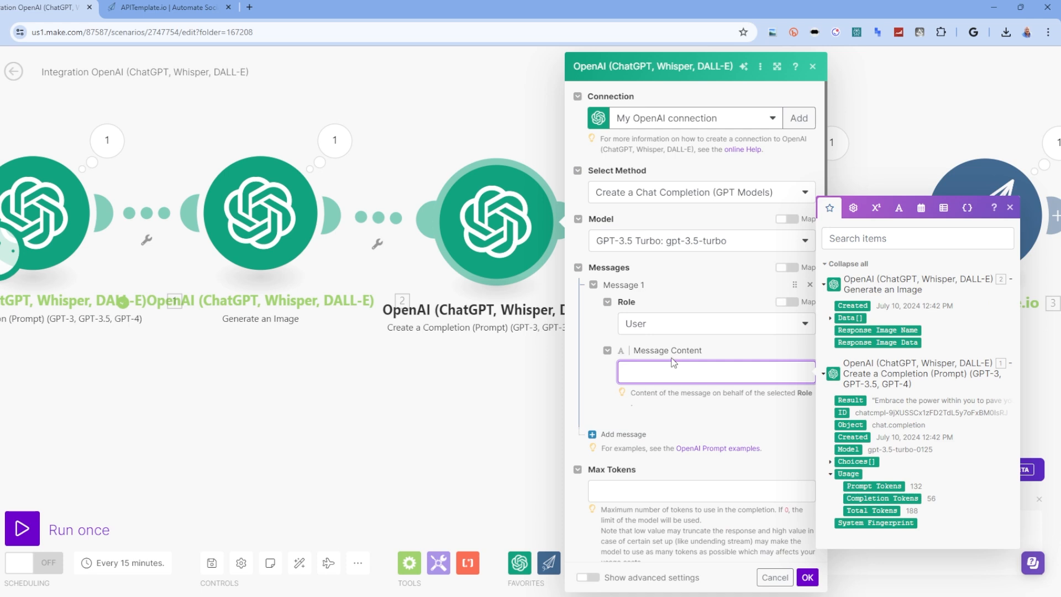
{"action": "type", "text": "pLEASER"}
{"action": "key", "text": "BackSpace"}
{"action": "key", "text": "BackSpace"}
{"action": "key", "text": "BackSpace"}
{"action": "key", "text": "BackSpace"}
{"action": "key", "text": "BackSpace"}
{"action": "key", "text": "BackSpace"}
{"action": "type", "text": "lease generate three hashtags"}
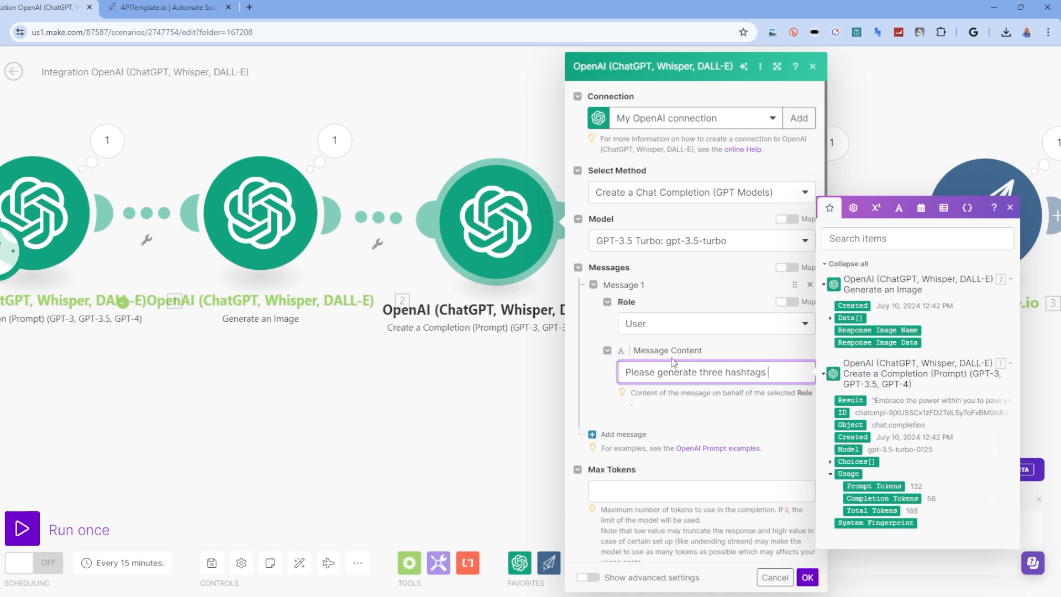
{"action": "type", "text": " relevant to "}
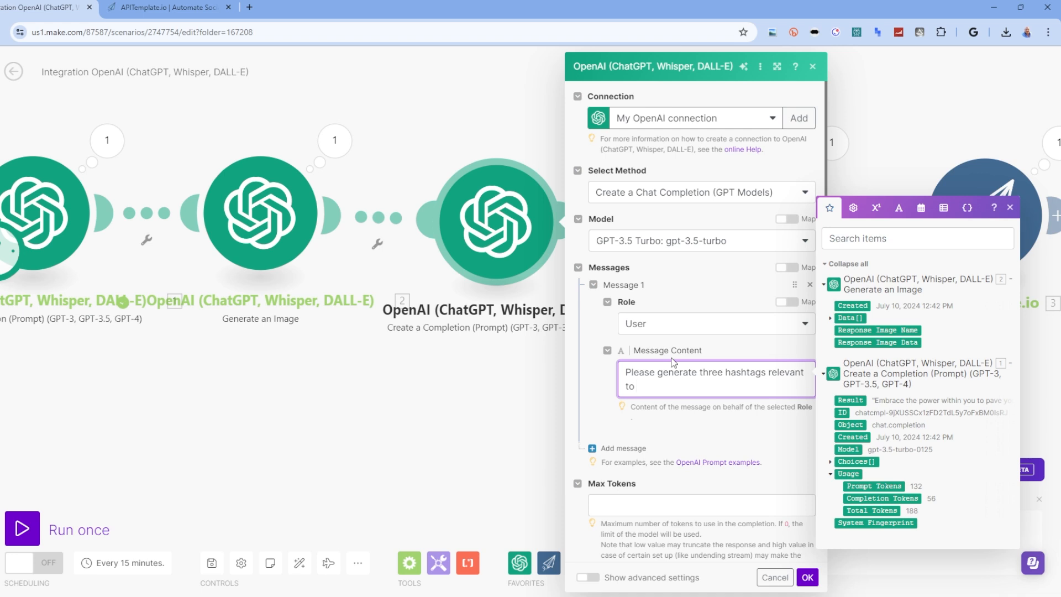
{"action": "type", "text": "the following statement:"}
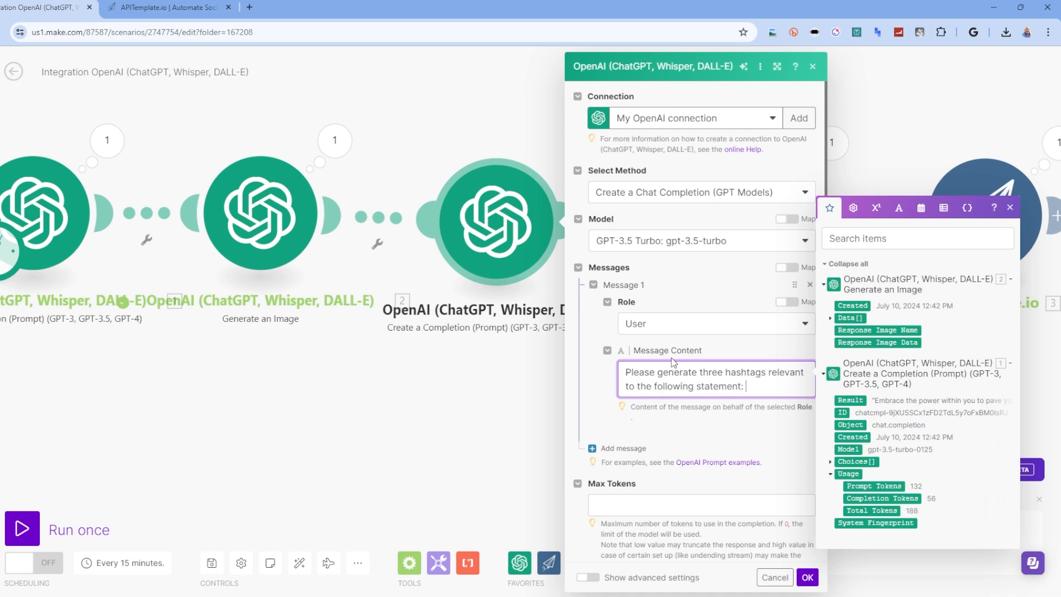
{"action": "left_click", "coordinate": [850, 407]}
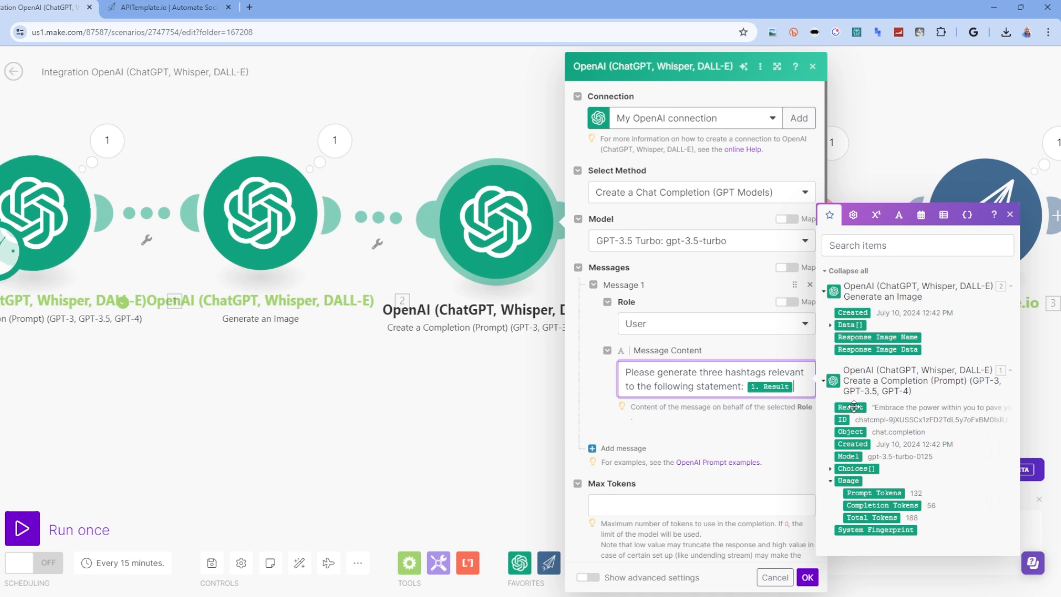
Step: Set the new completion module's Max Tokens to 0 and save its settings
{"action": "left_click", "coordinate": [700, 508]}
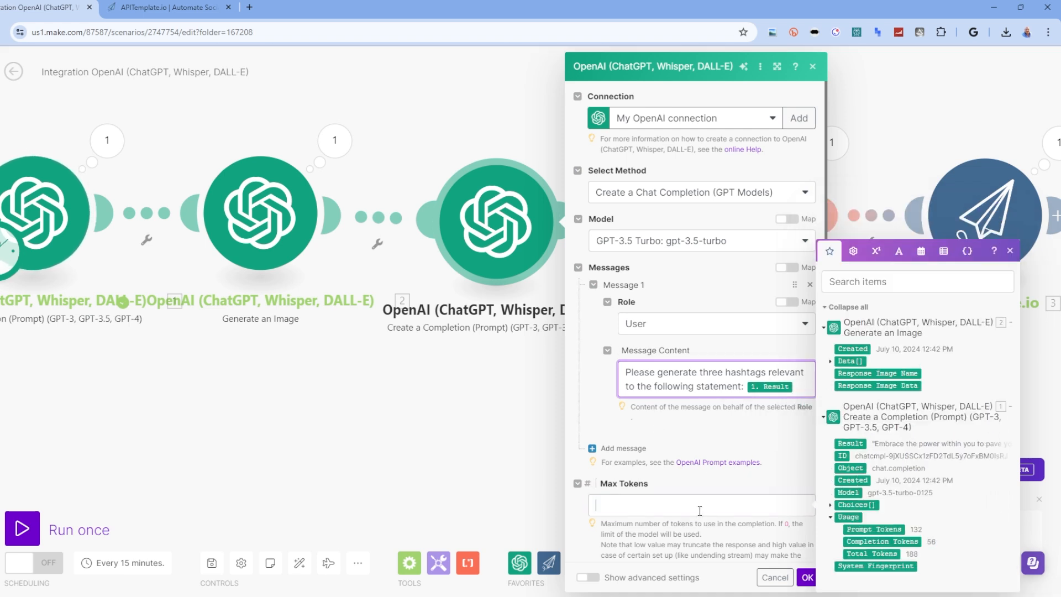
{"action": "type", "text": "0"}
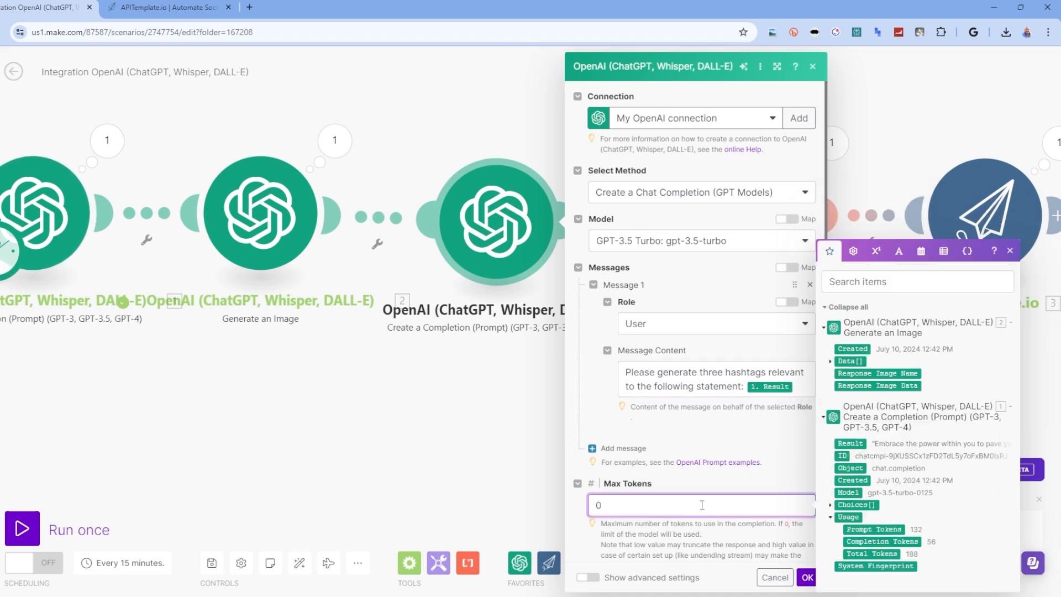
{"action": "left_click", "coordinate": [806, 577]}
Step: Replace the hashtags.text value in the APITemplate.io module with the Result of the hashtag completion module
{"action": "left_click_drag", "start_coordinate": [585, 162], "coordinate": [267, 175]}
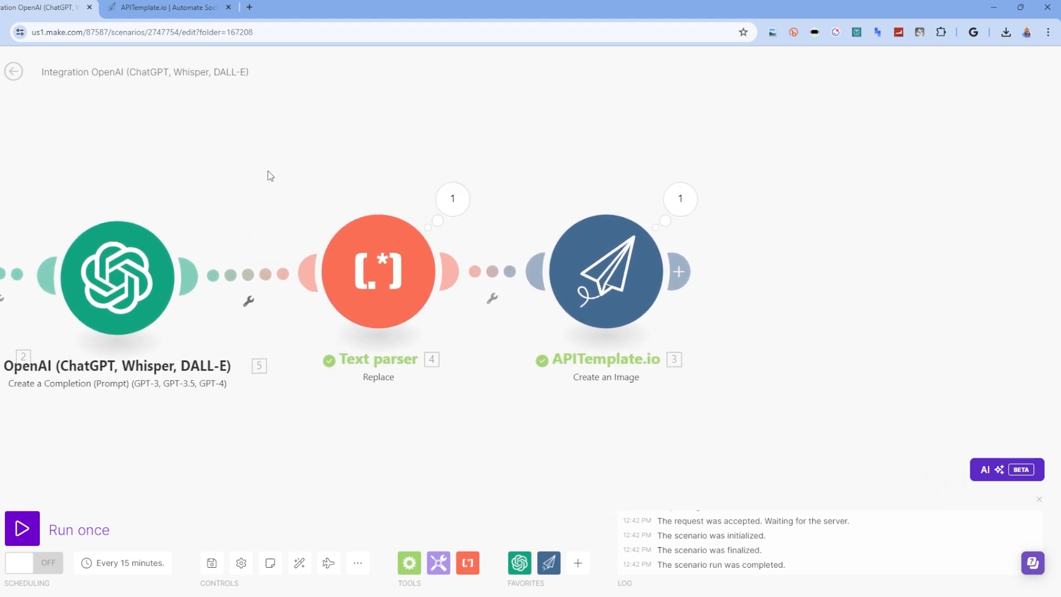
{"action": "left_click", "coordinate": [606, 257]}
{"action": "scroll", "coordinate": [791, 359], "scroll_direction": "down", "scroll_amount": 8}
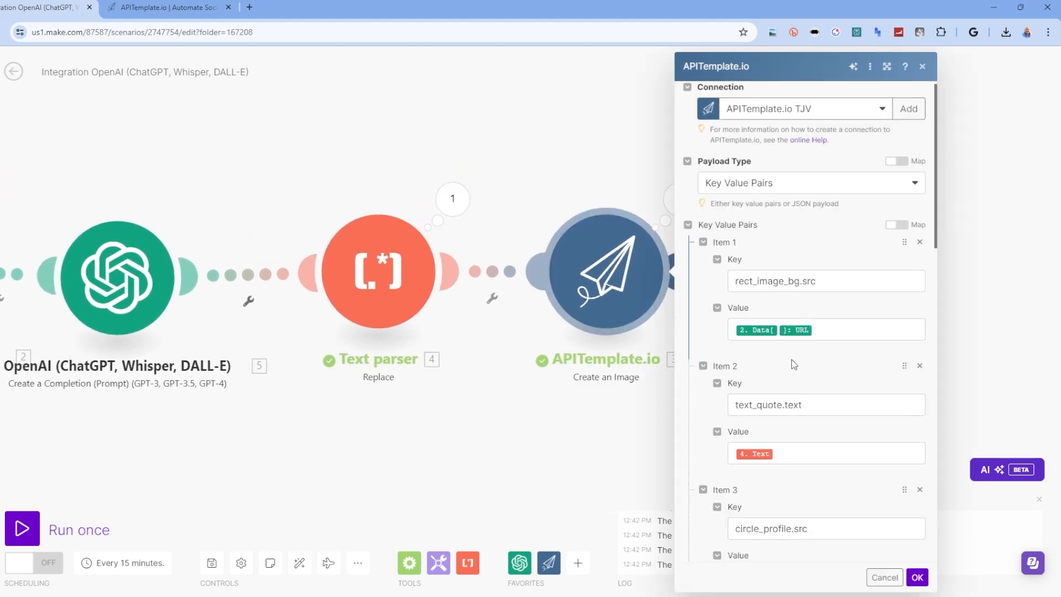
{"action": "scroll", "coordinate": [812, 412], "scroll_direction": "down", "scroll_amount": 10}
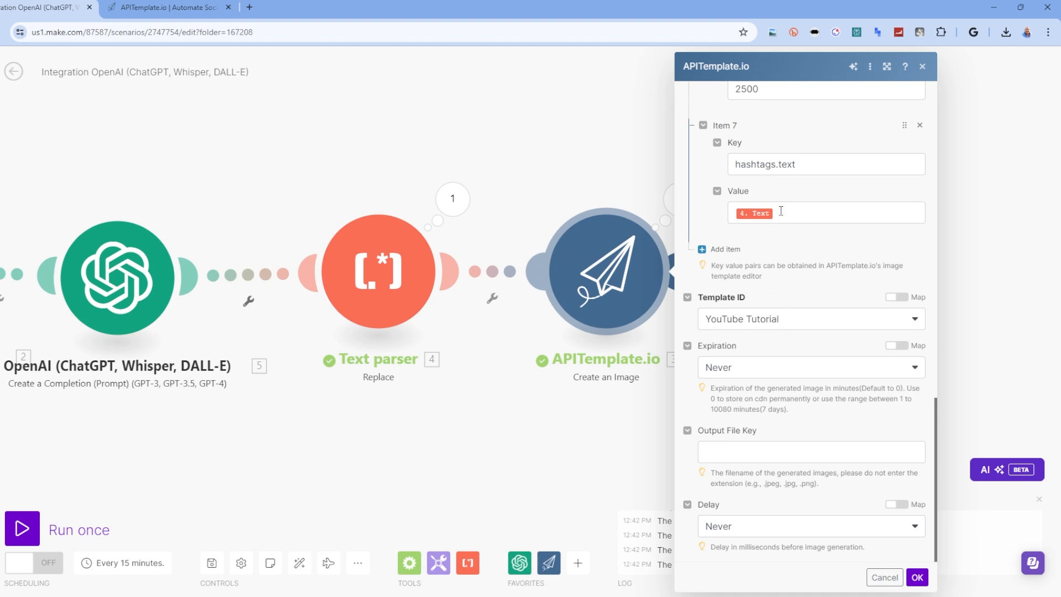
{"action": "left_click", "coordinate": [781, 212]}
{"action": "key", "text": "BackSpace"}
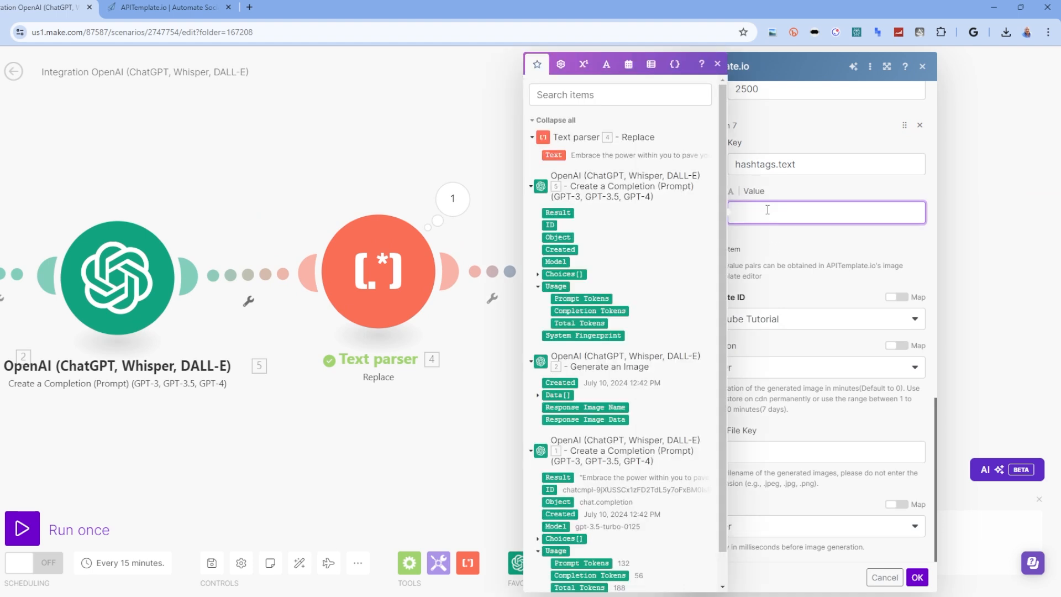
{"action": "left_click", "coordinate": [558, 212]}
{"action": "left_click", "coordinate": [917, 576]}
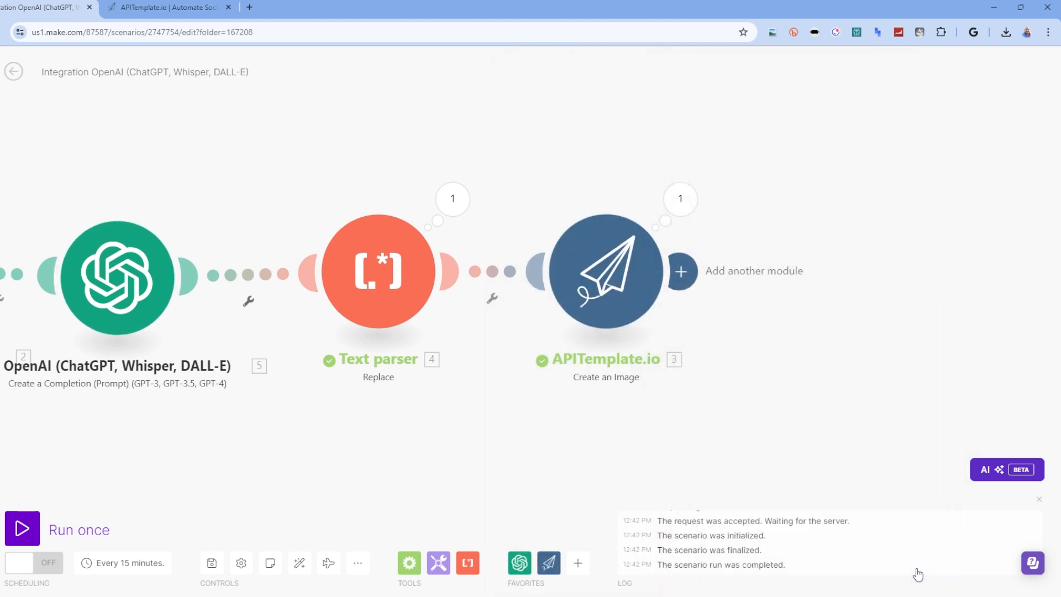
Step: Run the scenario once and inspect the output of the hashtag completion module
{"action": "left_click_drag", "start_coordinate": [497, 149], "coordinate": [660, 137]}
{"action": "left_click", "coordinate": [94, 523]}
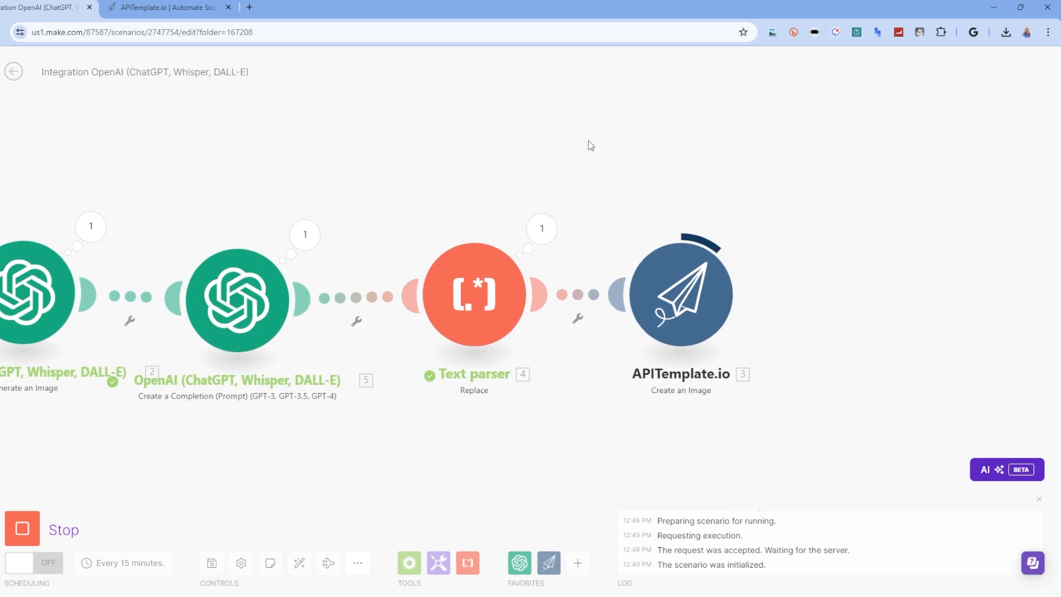
{"action": "left_click", "coordinate": [315, 238]}
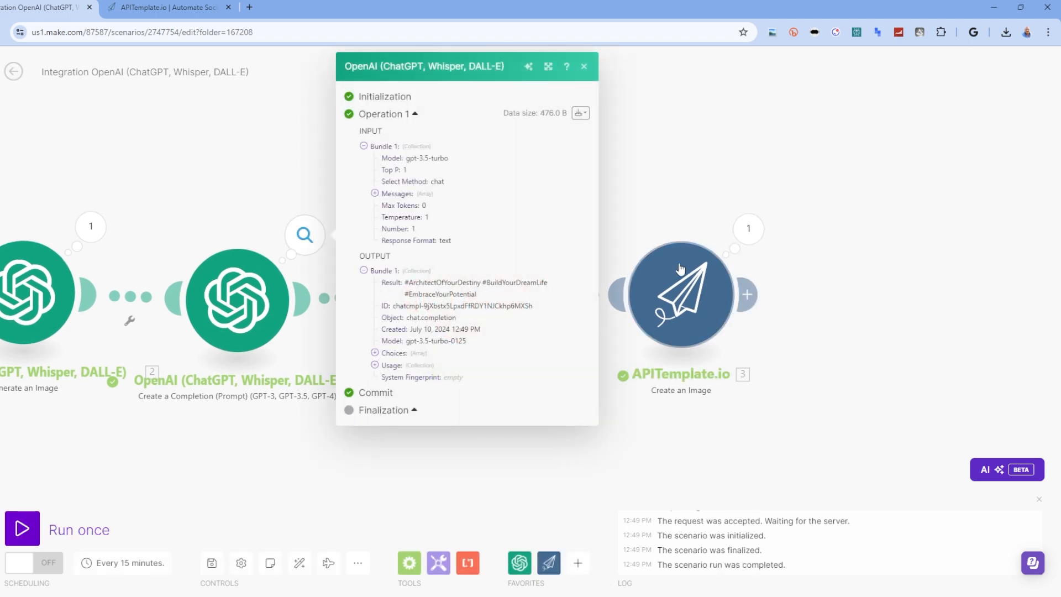
Step: Copy the Download URL PNG from the APITemplate.io module's output and open the generated image in a new browser tab
{"action": "left_click", "coordinate": [748, 229]}
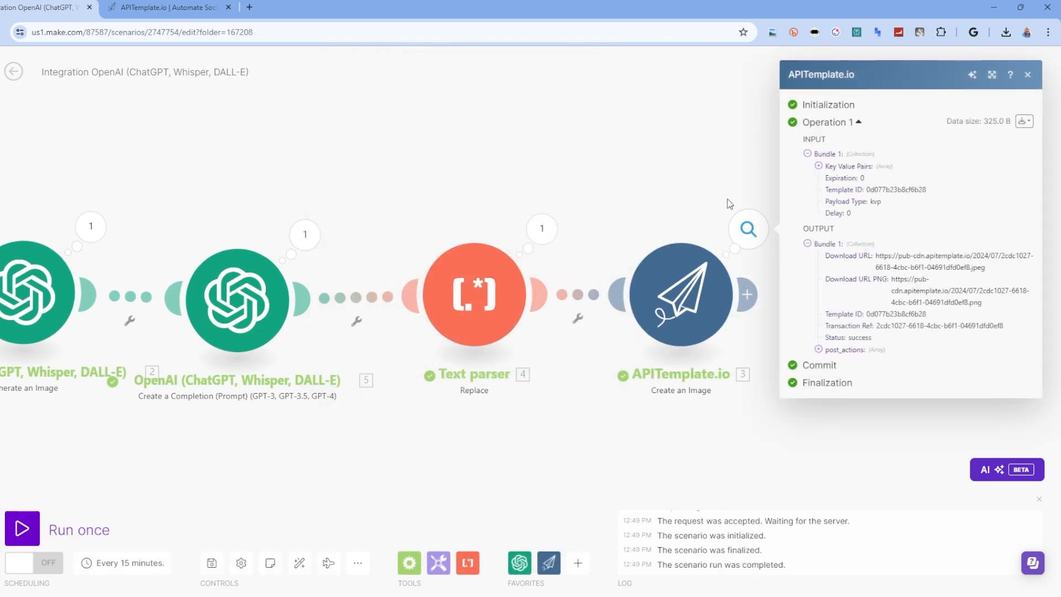
{"action": "triple_click", "coordinate": [899, 279]}
{"action": "key", "text": "ctrl+c"}
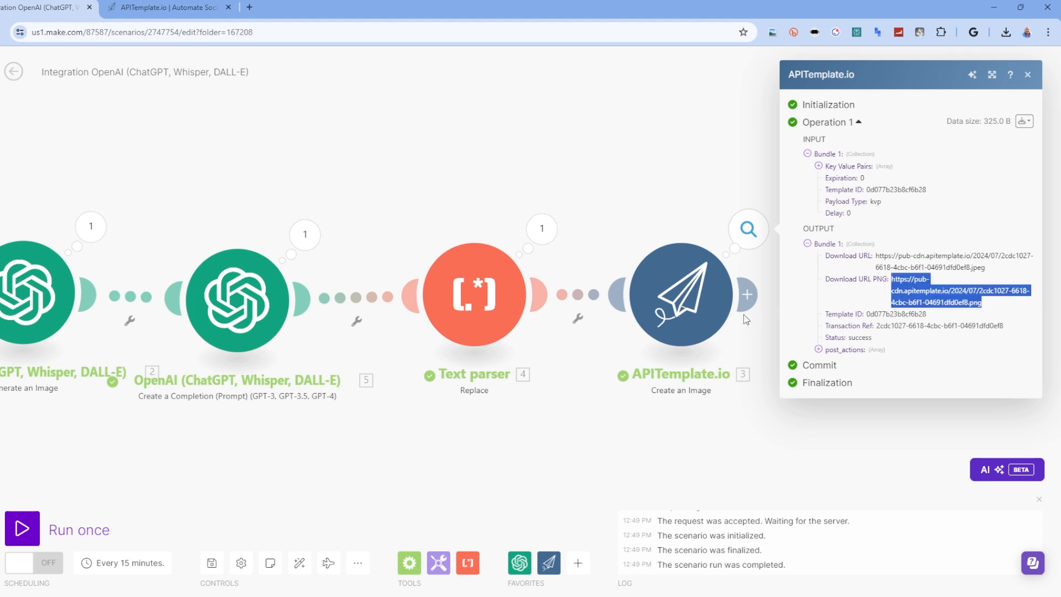
{"action": "left_click", "coordinate": [249, 7]}
{"action": "key", "text": "ctrl+v"}
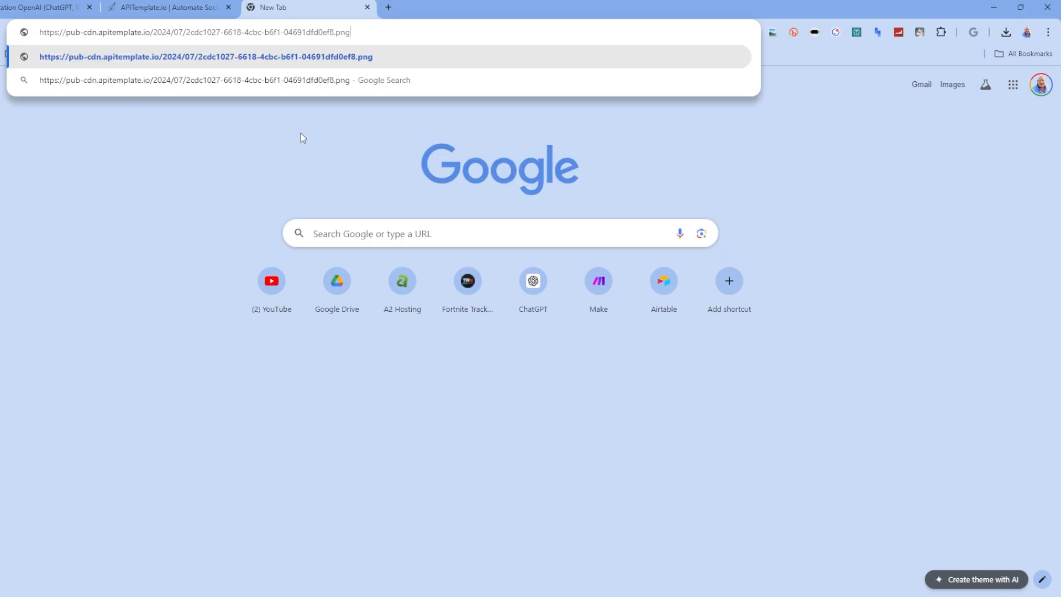
{"action": "key", "text": "Return"}
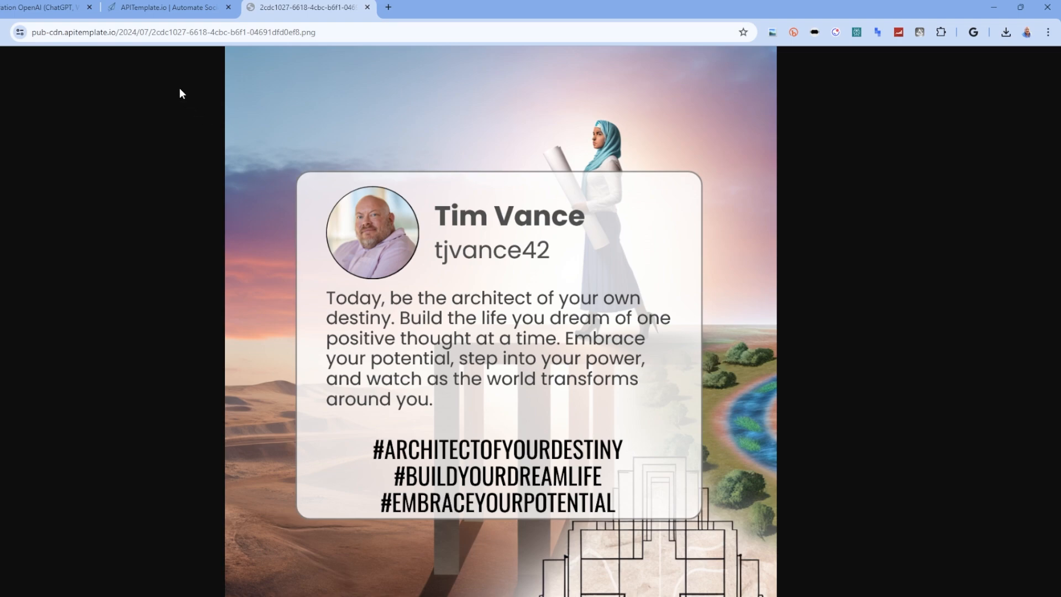
Step: In the APITemplate.io template editor, reduce the font size of the hashtags text element to 34
{"action": "left_click", "coordinate": [166, 8]}
{"action": "scroll", "coordinate": [190, 139], "scroll_direction": "up", "scroll_amount": 2}
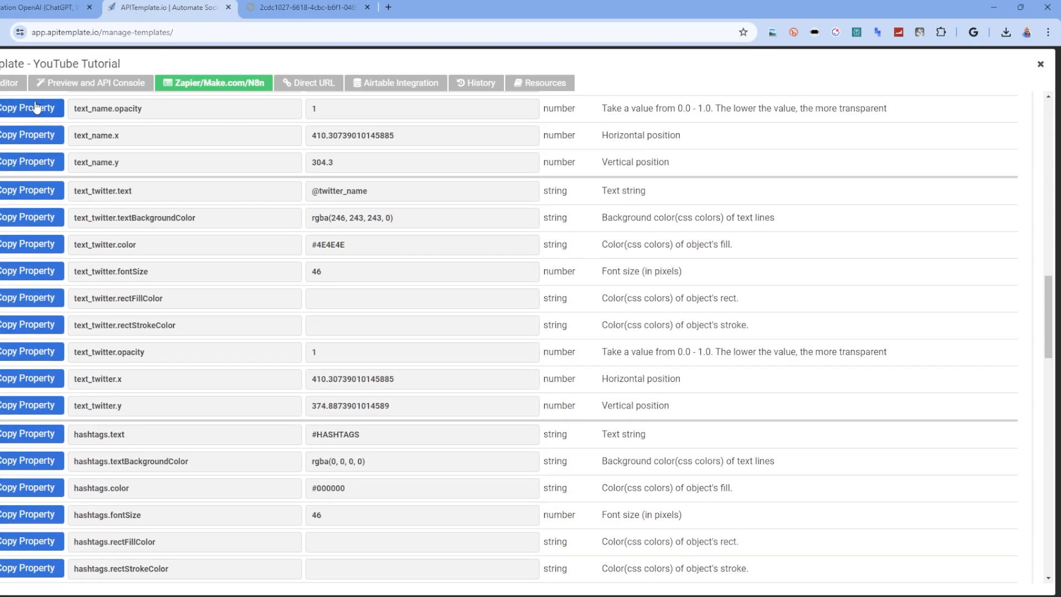
{"action": "left_click", "coordinate": [10, 83]}
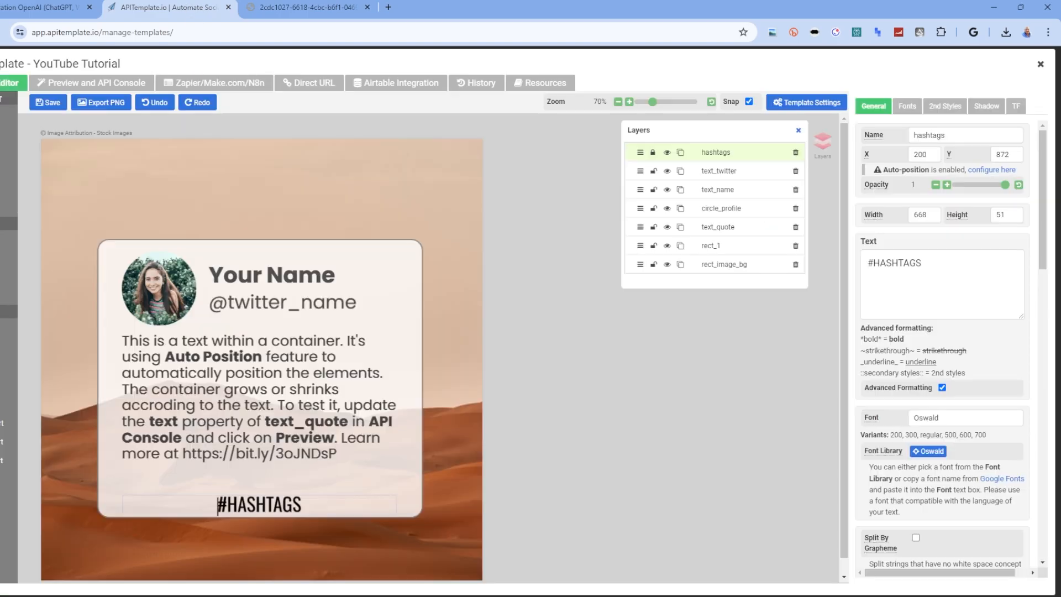
{"action": "double_click", "coordinate": [267, 507]}
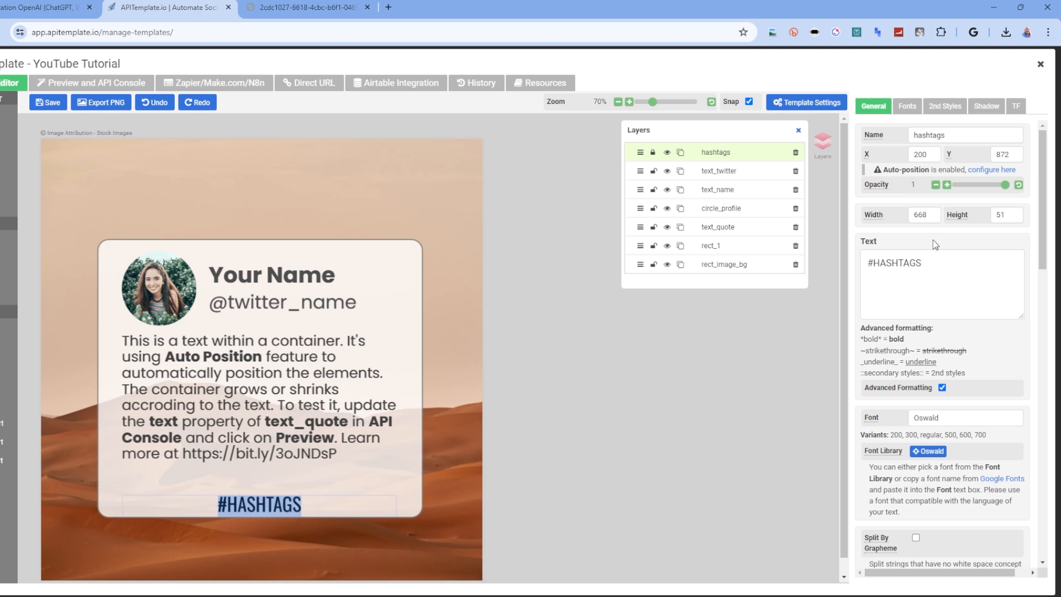
{"action": "scroll", "coordinate": [926, 303], "scroll_direction": "down", "scroll_amount": 6}
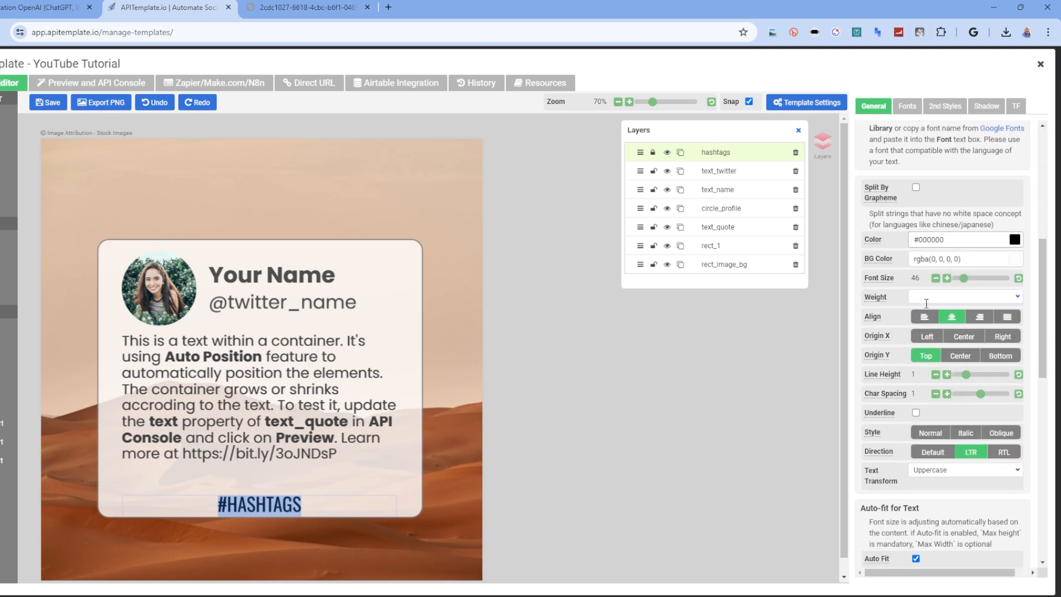
{"action": "left_click", "coordinate": [935, 278]}
{"action": "left_click", "coordinate": [936, 277]}
{"action": "left_click", "coordinate": [935, 278]}
{"action": "left_click", "coordinate": [935, 278]}
{"action": "left_click", "coordinate": [936, 278]}
{"action": "left_click", "coordinate": [936, 277]}
{"action": "left_click", "coordinate": [935, 278]}
{"action": "left_click", "coordinate": [936, 278]}
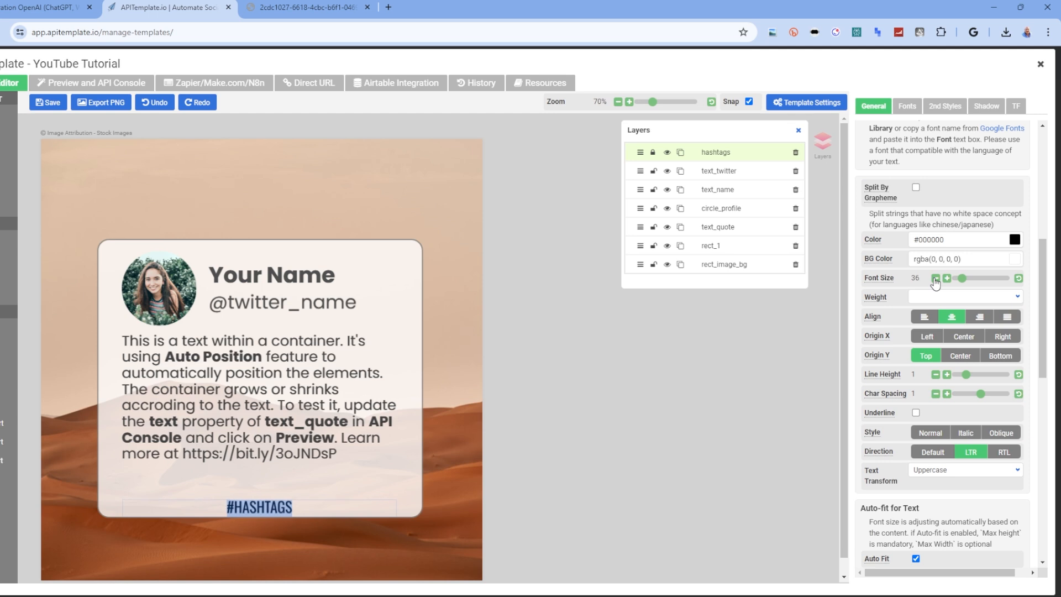
{"action": "left_click", "coordinate": [936, 278]}
{"action": "left_click", "coordinate": [936, 278]}
{"action": "left_click", "coordinate": [936, 278]}
{"action": "left_click", "coordinate": [936, 278]}
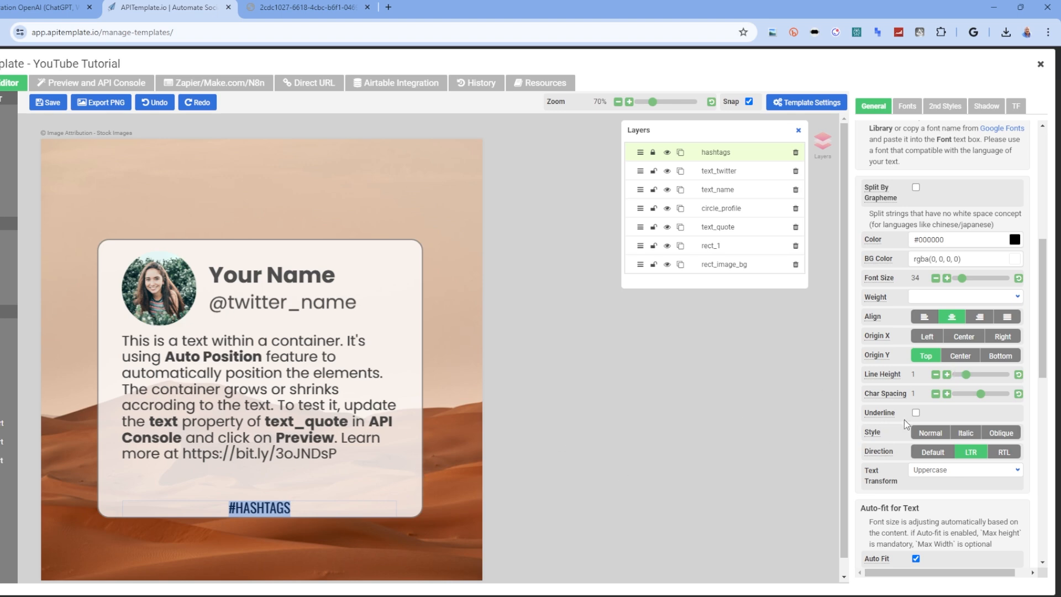
Step: Set the hashtags element's auto-position Offset Y to -40 relative to rect_1 and save the template
{"action": "scroll", "coordinate": [977, 428], "scroll_direction": "down", "scroll_amount": 10}
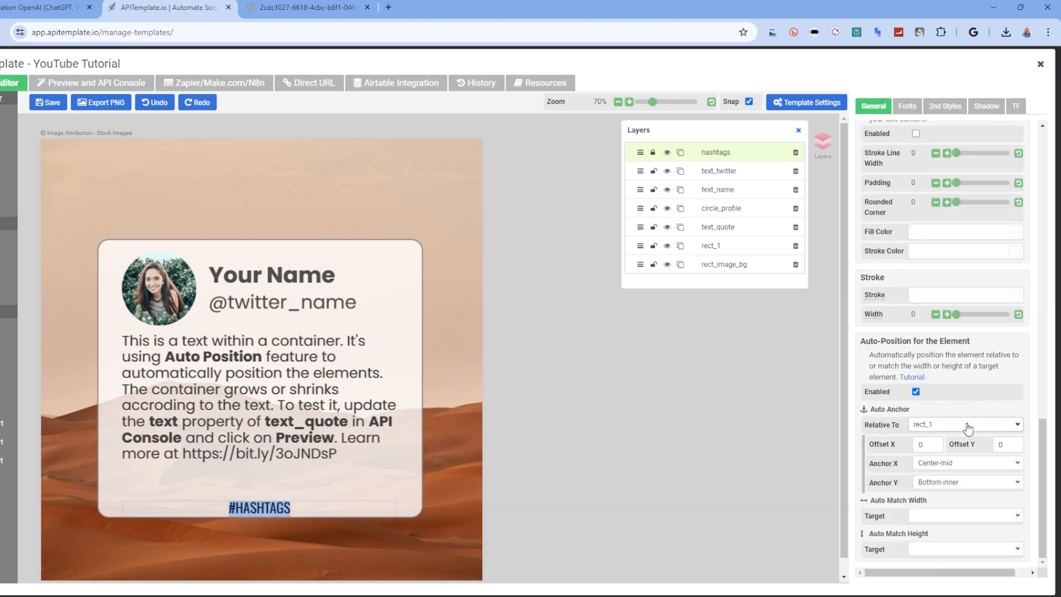
{"action": "double_click", "coordinate": [998, 444]}
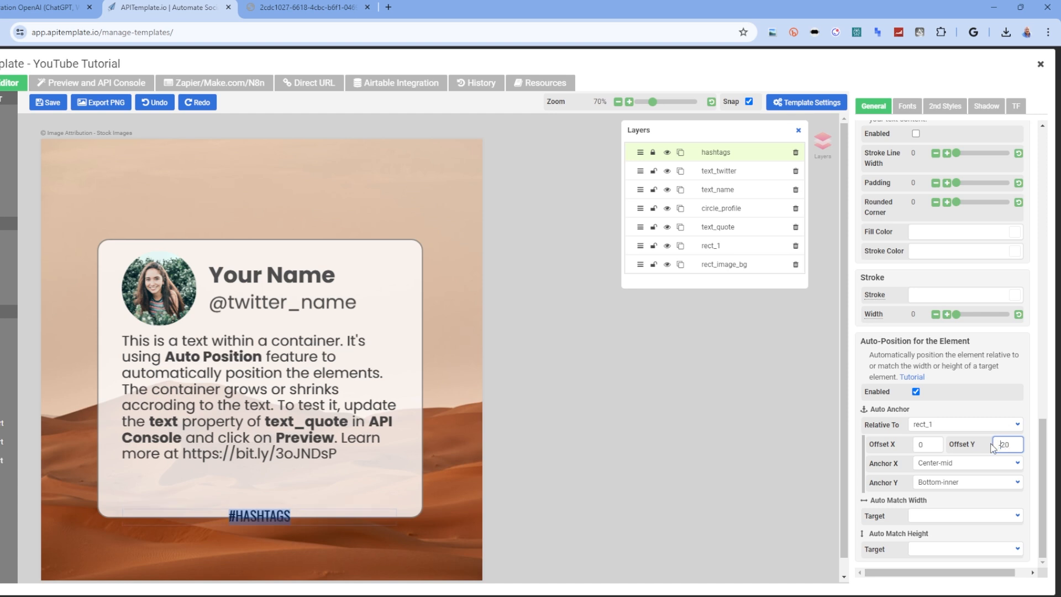
{"action": "type", "text": "-4"}
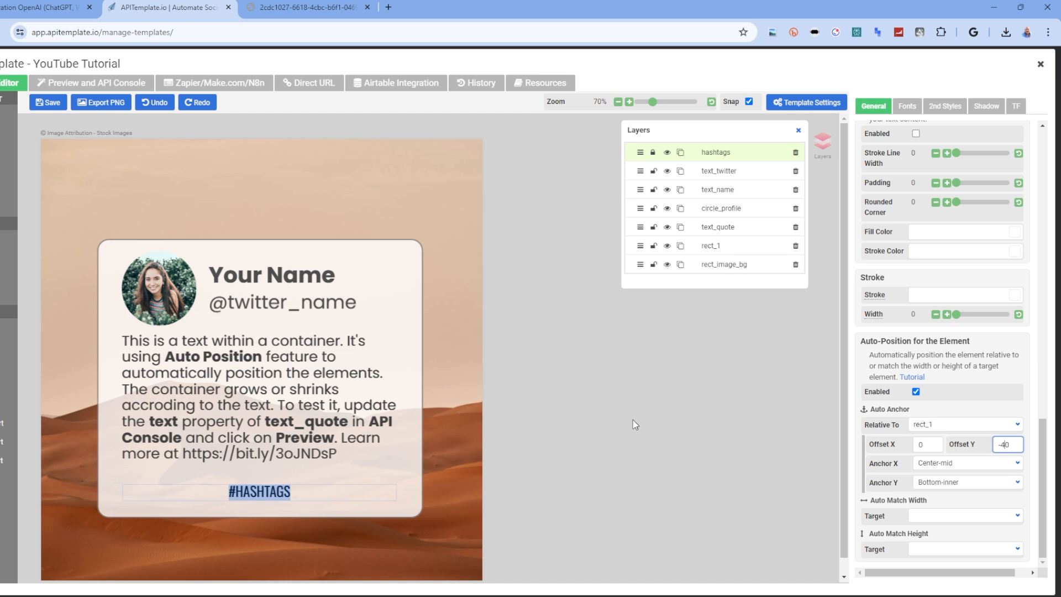
{"action": "left_click", "coordinate": [578, 314]}
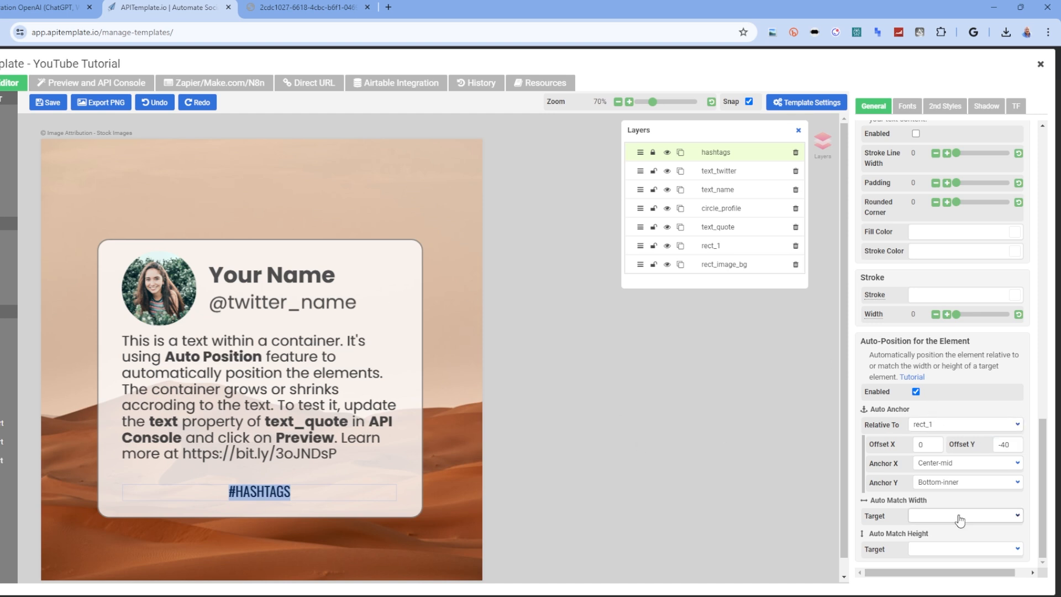
{"action": "left_click", "coordinate": [48, 102]}
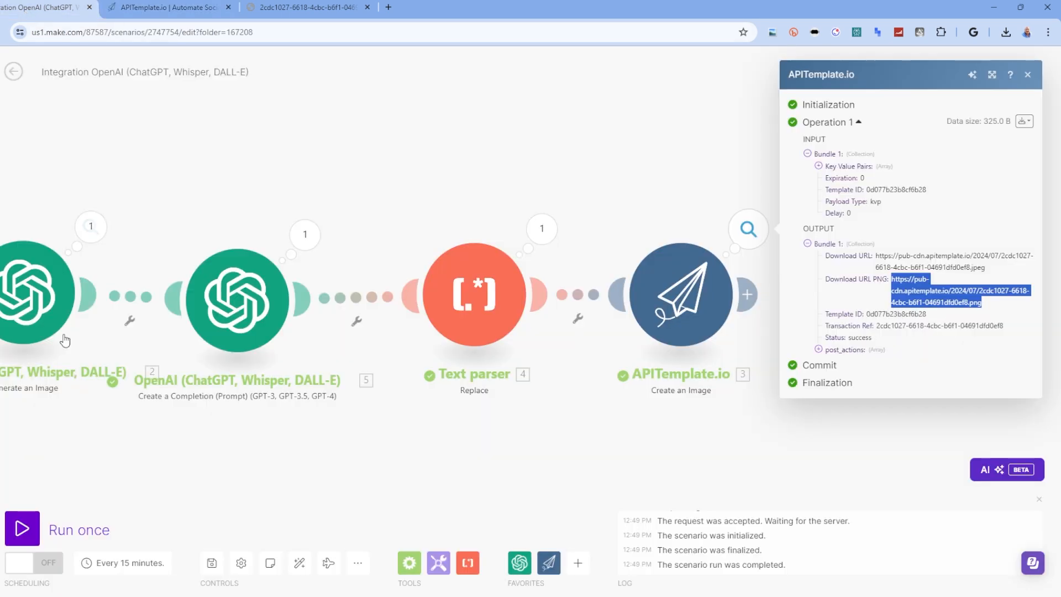
Step: Rerun the Make scenario once with the adjusted template and inspect the new hashtag completion output
{"action": "left_click", "coordinate": [21, 528]}
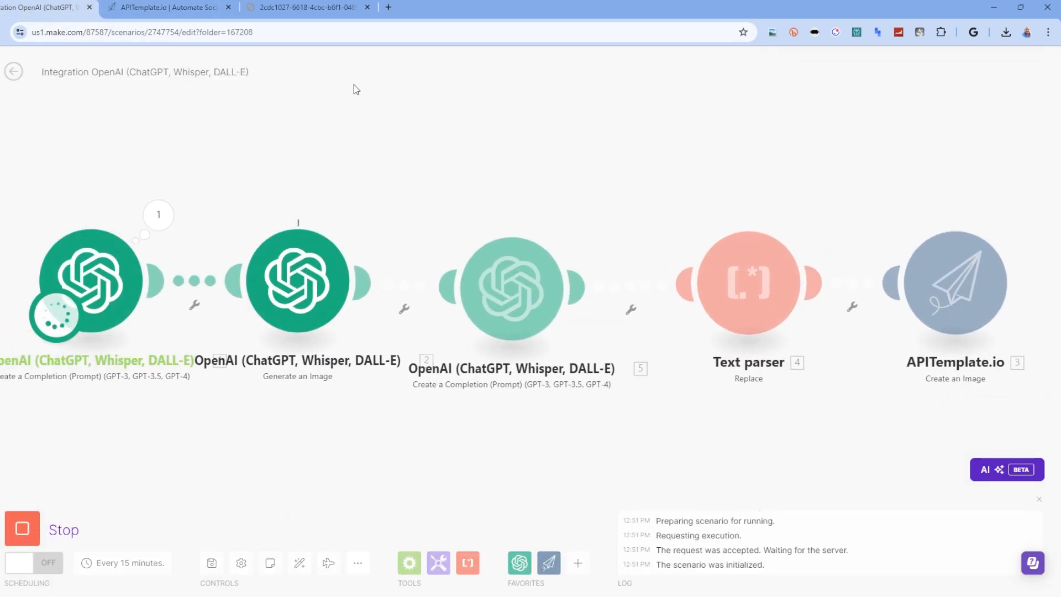
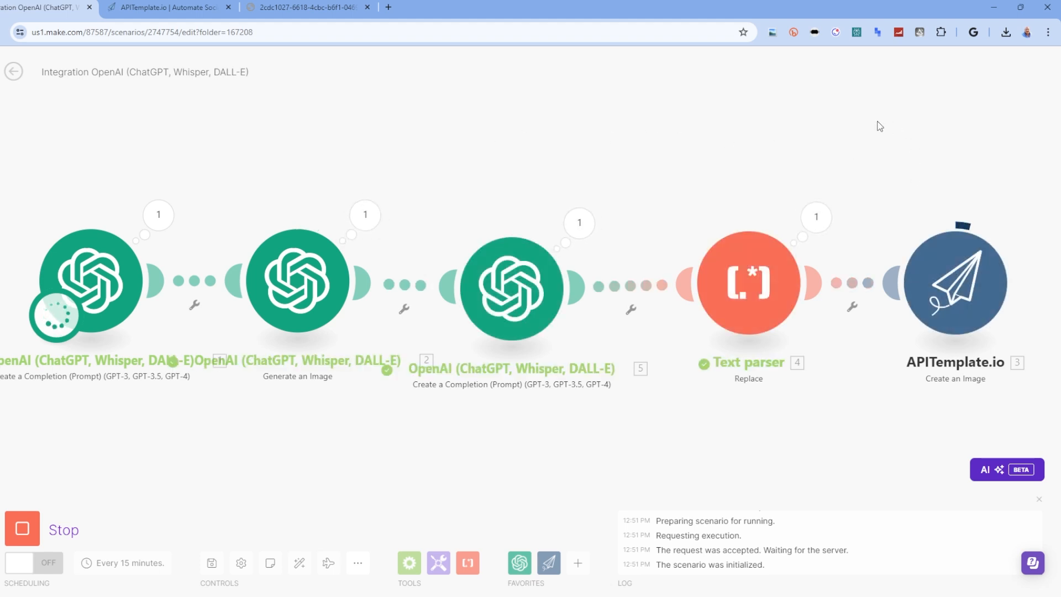
{"action": "left_click_drag", "start_coordinate": [817, 133], "coordinate": [631, 143]}
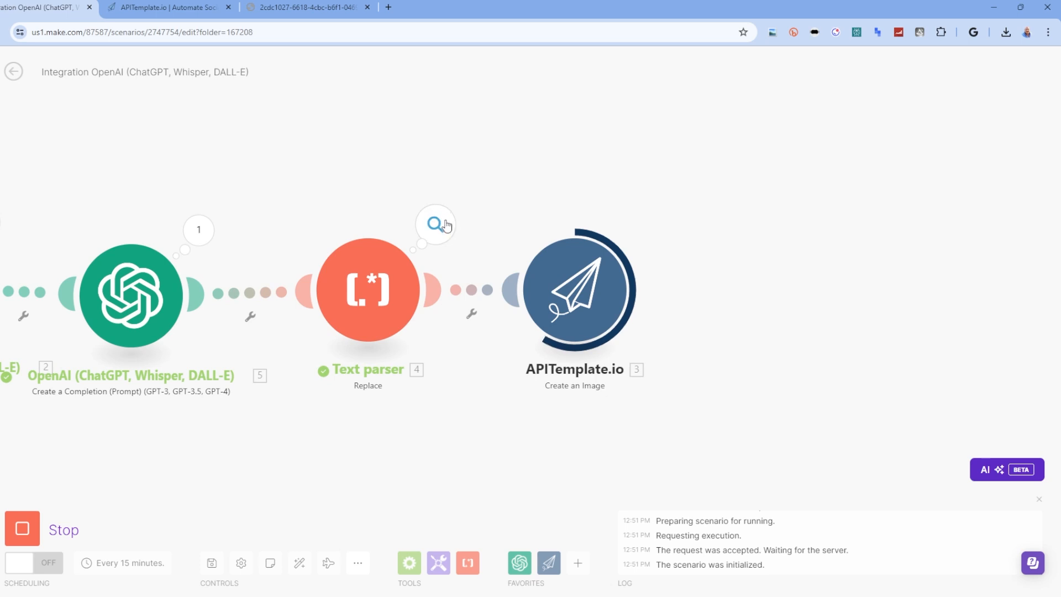
{"action": "left_click", "coordinate": [192, 235]}
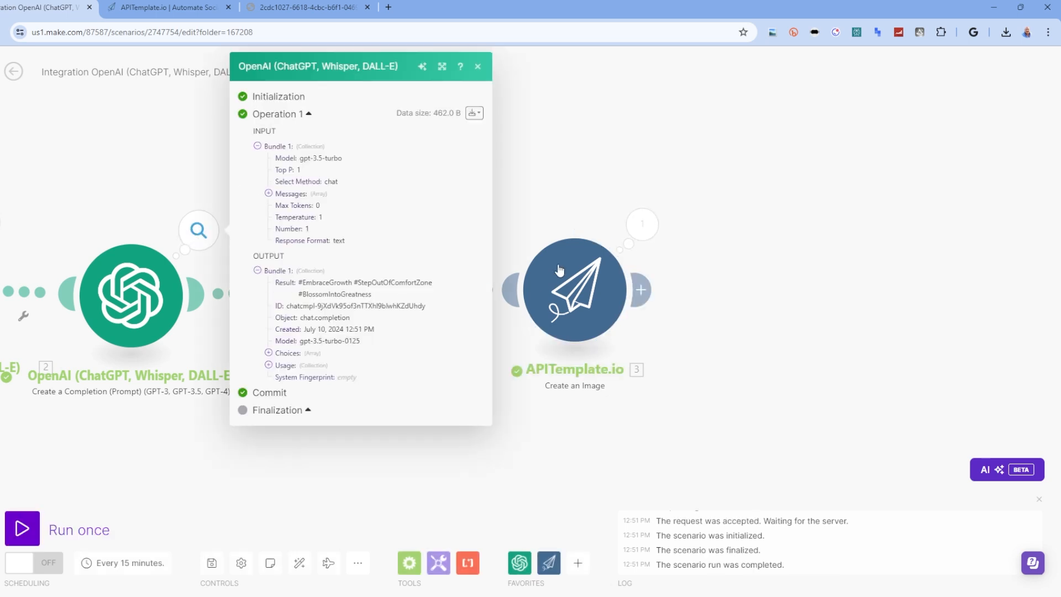
Step: Load the new run's Download URL PNG in the existing image tab to check the hashtag layout, and close that tab
{"action": "left_click", "coordinate": [642, 224]}
{"action": "triple_click", "coordinate": [804, 283]}
{"action": "key", "text": "ctrl+c"}
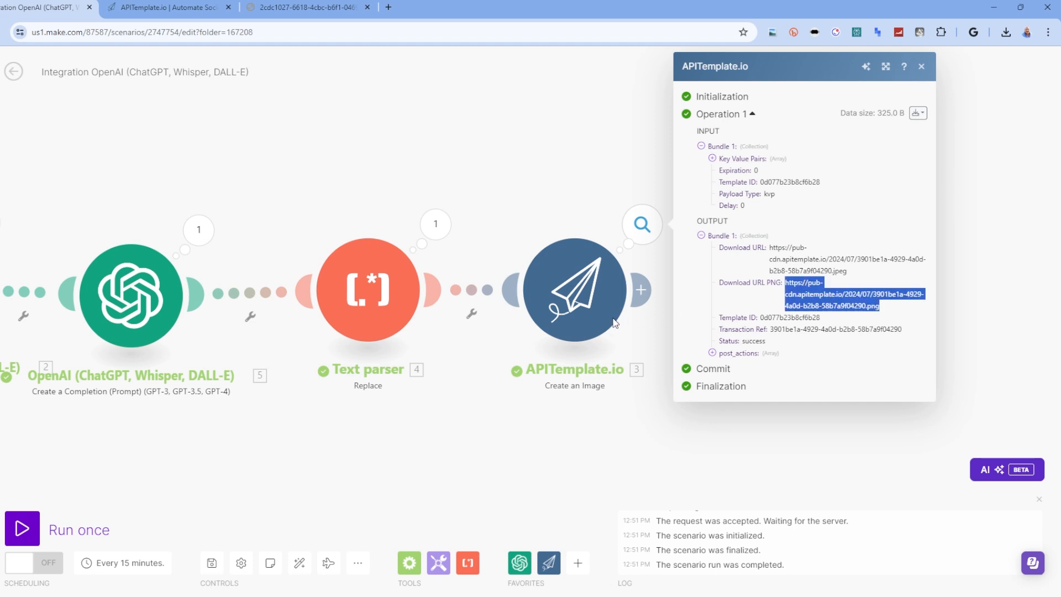
{"action": "left_click", "coordinate": [260, 8]}
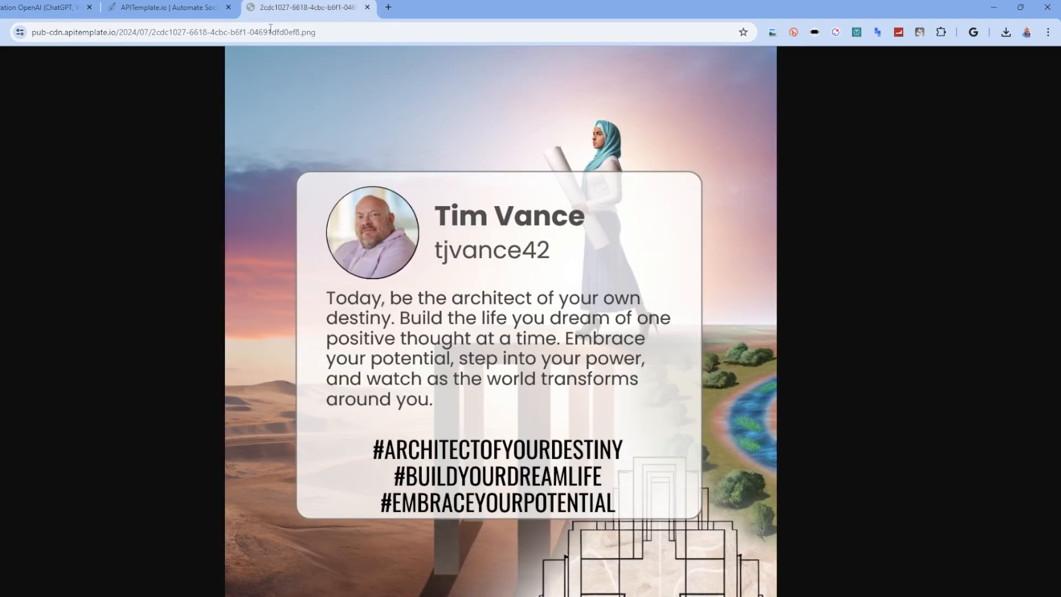
{"action": "left_click", "coordinate": [270, 28]}
{"action": "key", "text": "ctrl+v"}
{"action": "key", "text": "Return"}
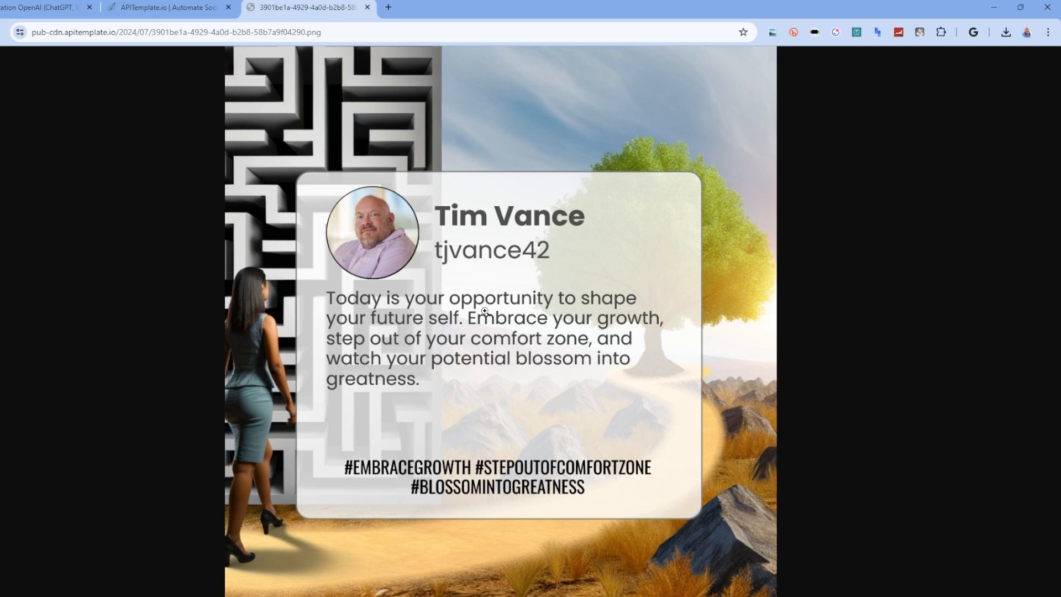
{"action": "left_click", "coordinate": [368, 7]}
Step: Add a Flow Control Router after the APITemplate.io module in the Make scenario
{"action": "left_click", "coordinate": [37, 11]}
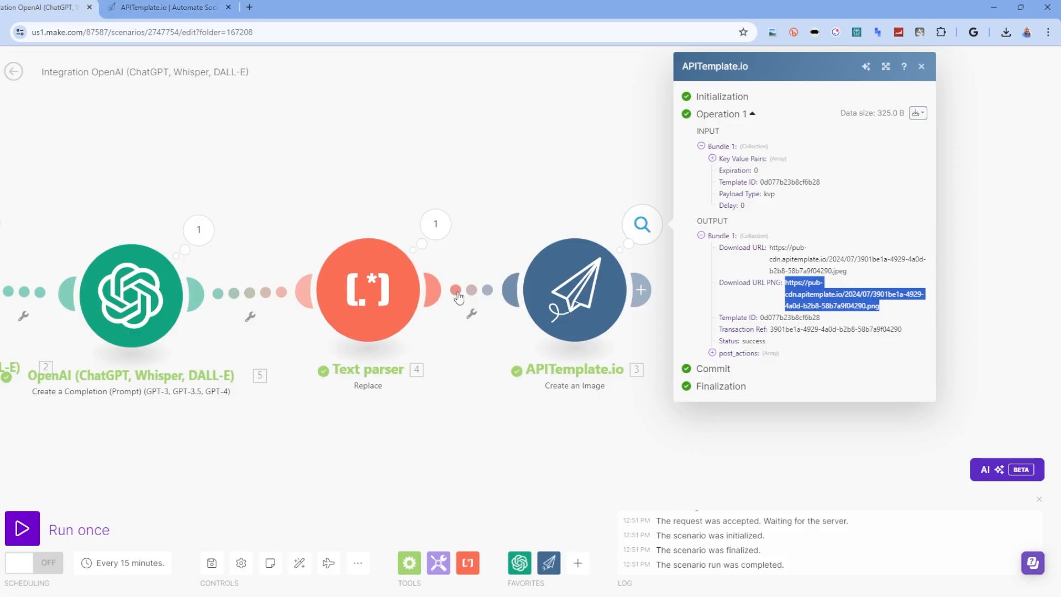
{"action": "left_click", "coordinate": [495, 166]}
{"action": "left_click", "coordinate": [646, 290]}
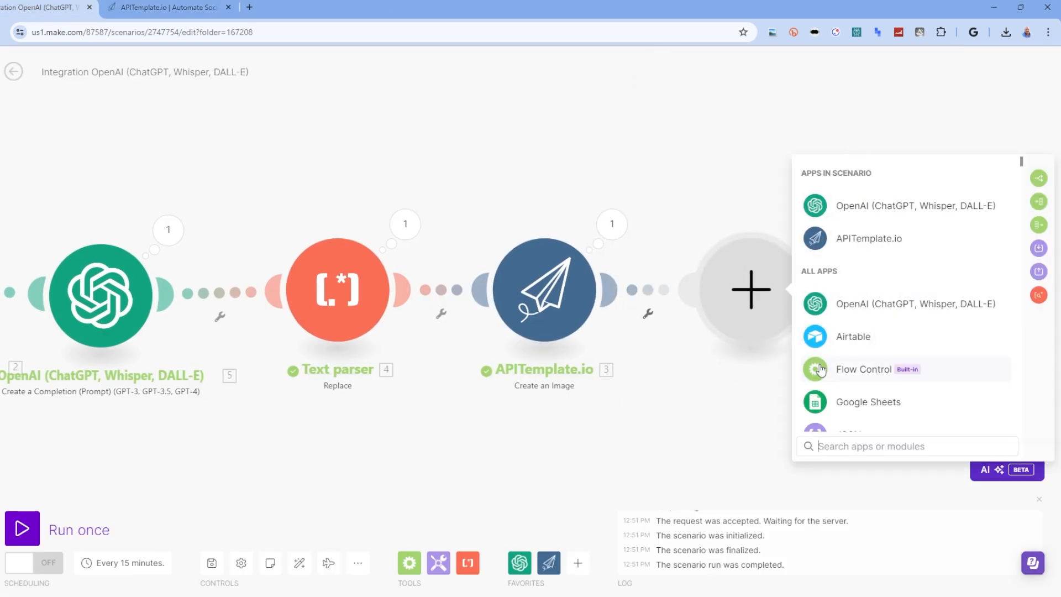
{"action": "left_click", "coordinate": [862, 369]}
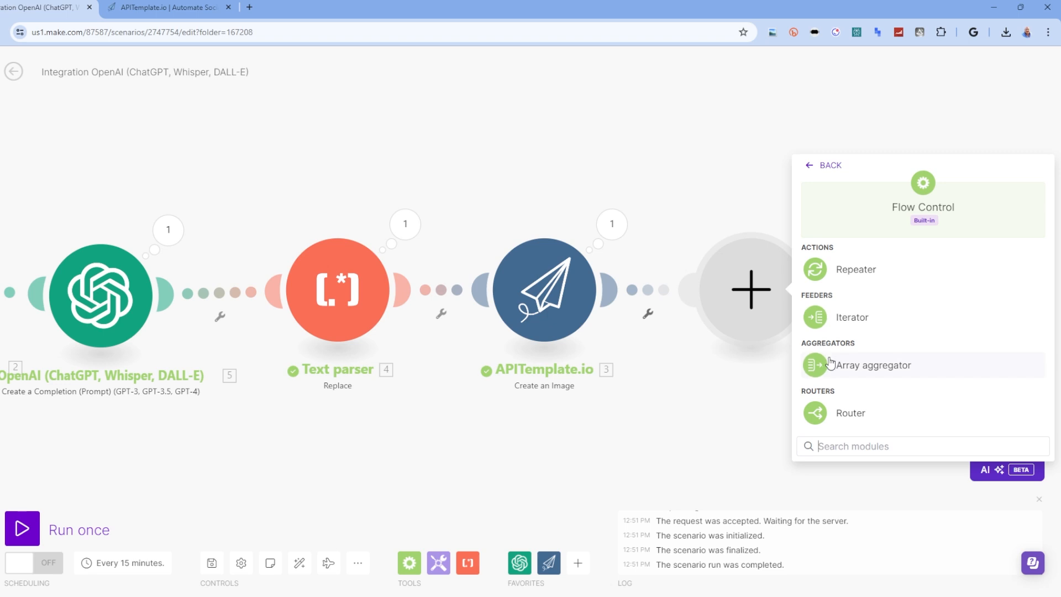
{"action": "left_click", "coordinate": [813, 413]}
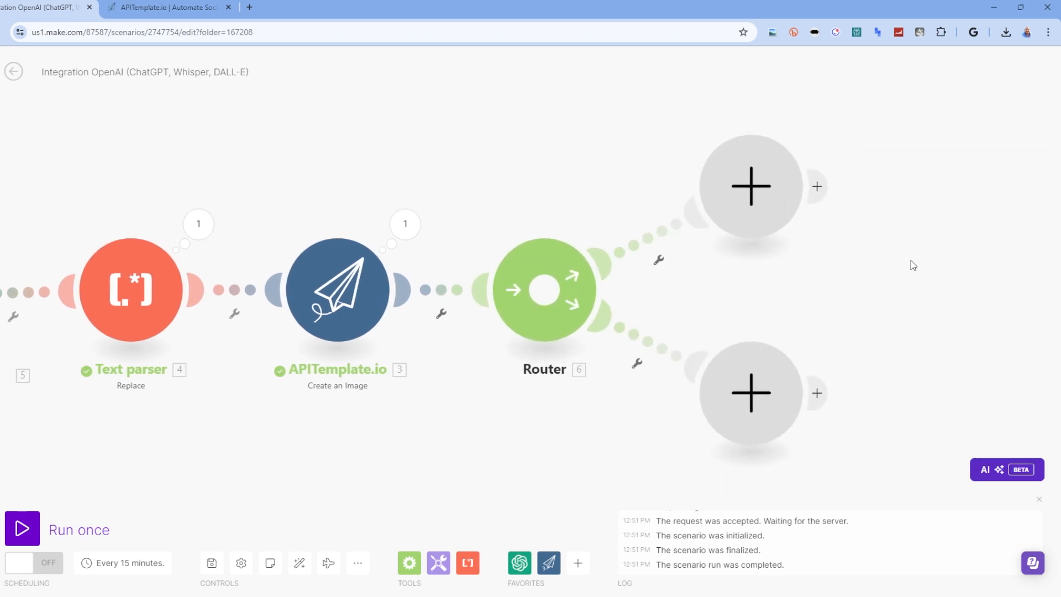
Step: Add an Instagram for Business module with the Create a Photo Post action to the router's upper route
{"action": "left_click_drag", "start_coordinate": [911, 265], "coordinate": [694, 251]}
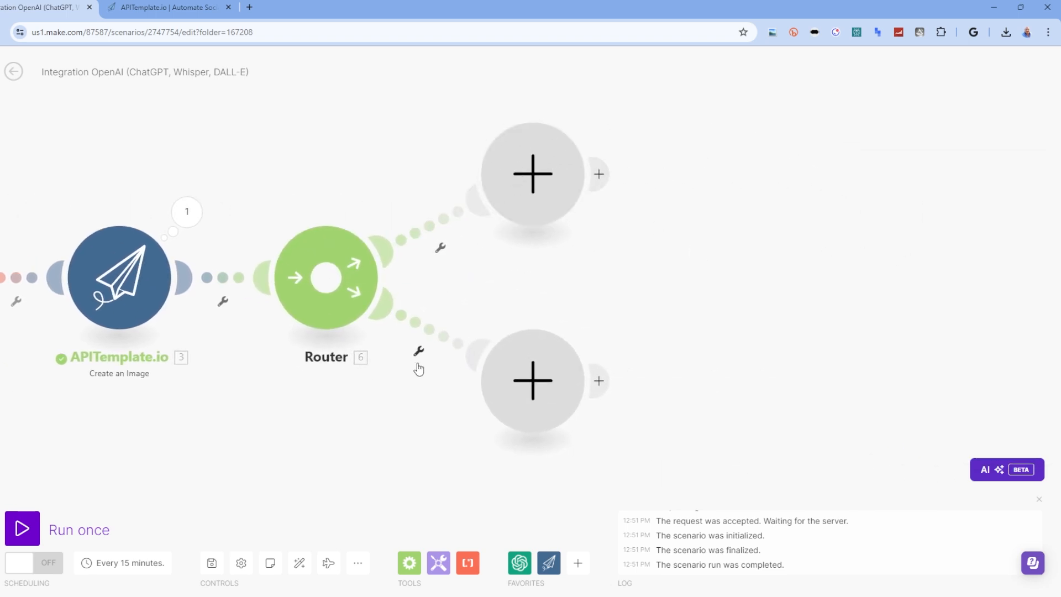
{"action": "left_click", "coordinate": [535, 183]}
{"action": "scroll", "coordinate": [662, 284], "scroll_direction": "down", "scroll_amount": 10}
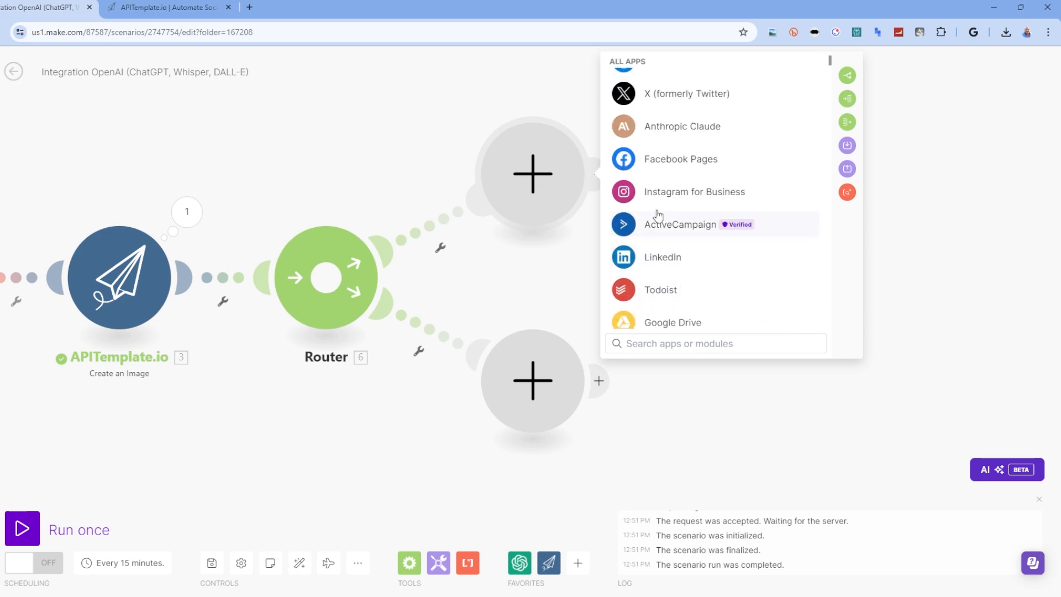
{"action": "left_click", "coordinate": [658, 193]}
{"action": "scroll", "coordinate": [693, 232], "scroll_direction": "down", "scroll_amount": 1}
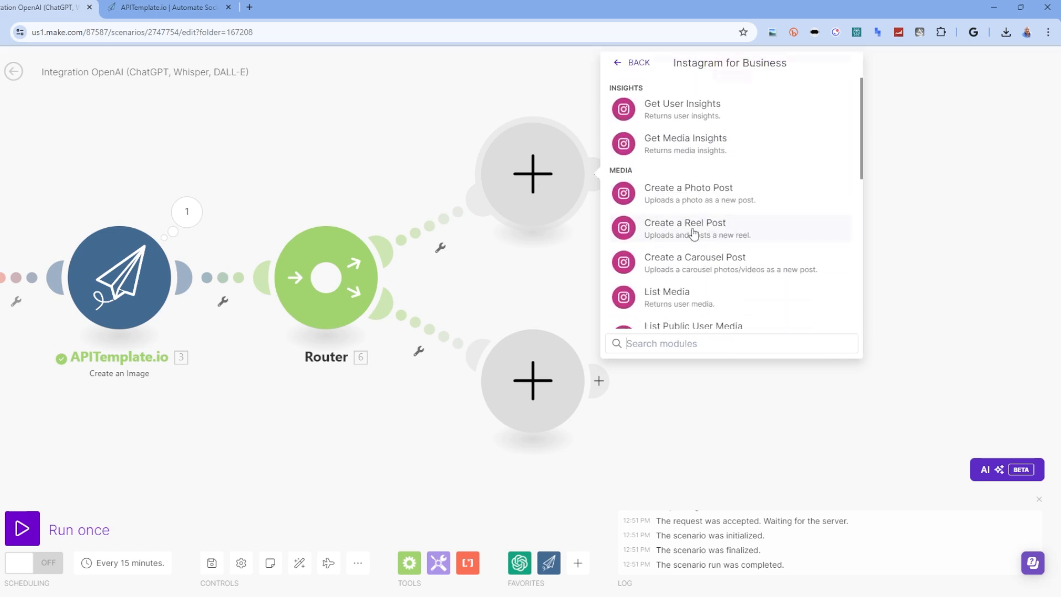
{"action": "left_click", "coordinate": [685, 199]}
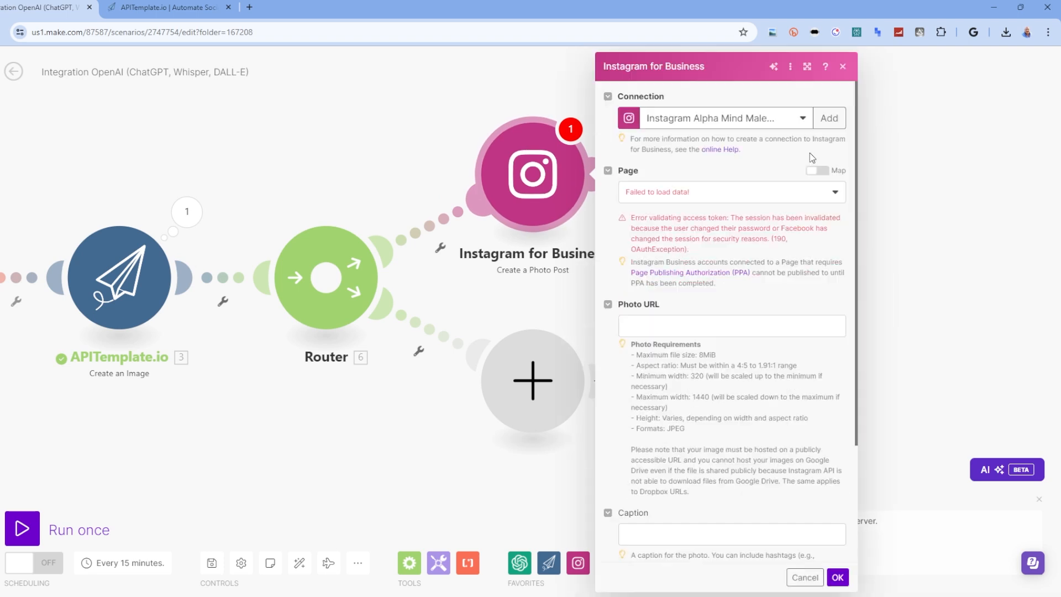
Step: Set the Instagram for Business module's connection to the owner's personal Instagram connection
{"action": "left_click", "coordinate": [797, 120]}
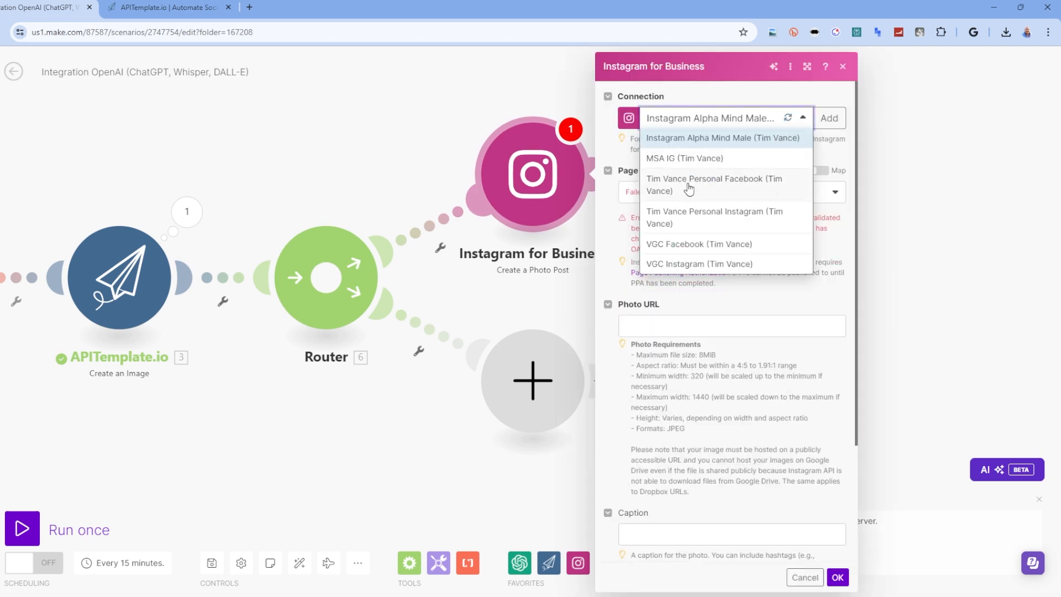
{"action": "left_click", "coordinate": [707, 264]}
{"action": "left_click", "coordinate": [760, 120]}
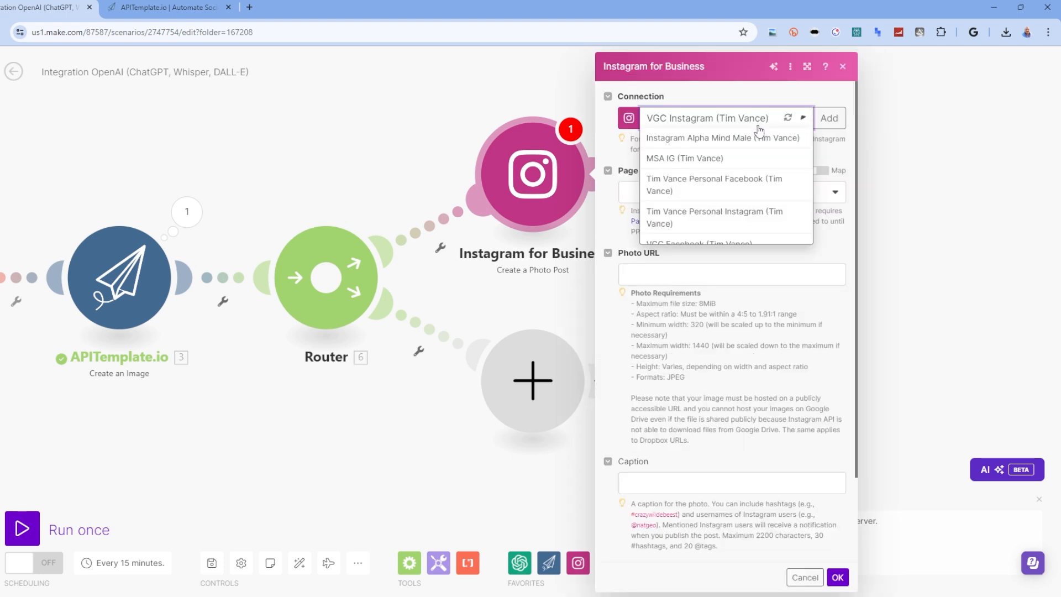
{"action": "left_click", "coordinate": [710, 221]}
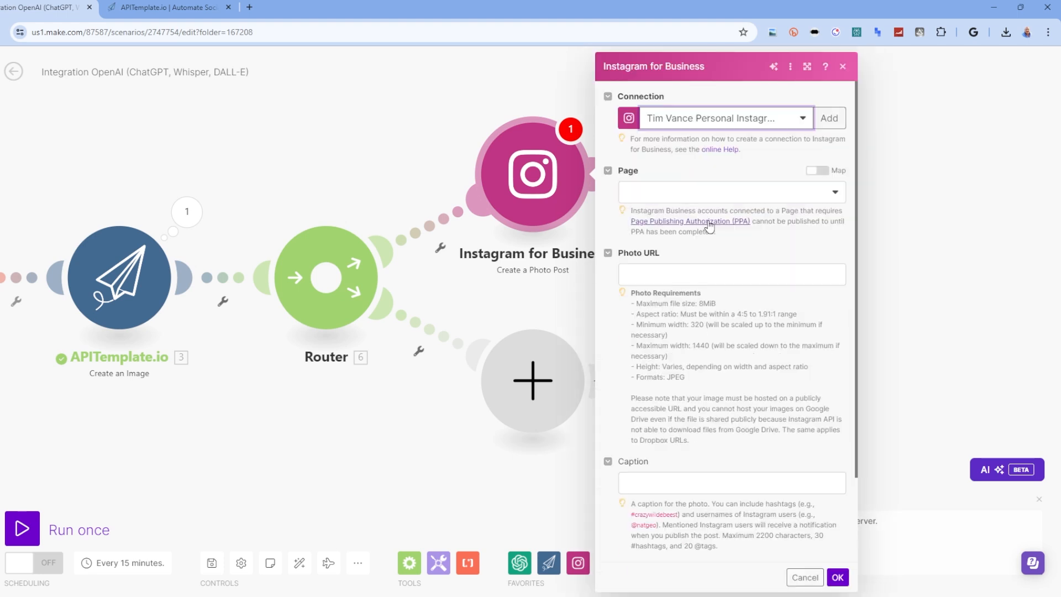
{"action": "left_click", "coordinate": [706, 192]}
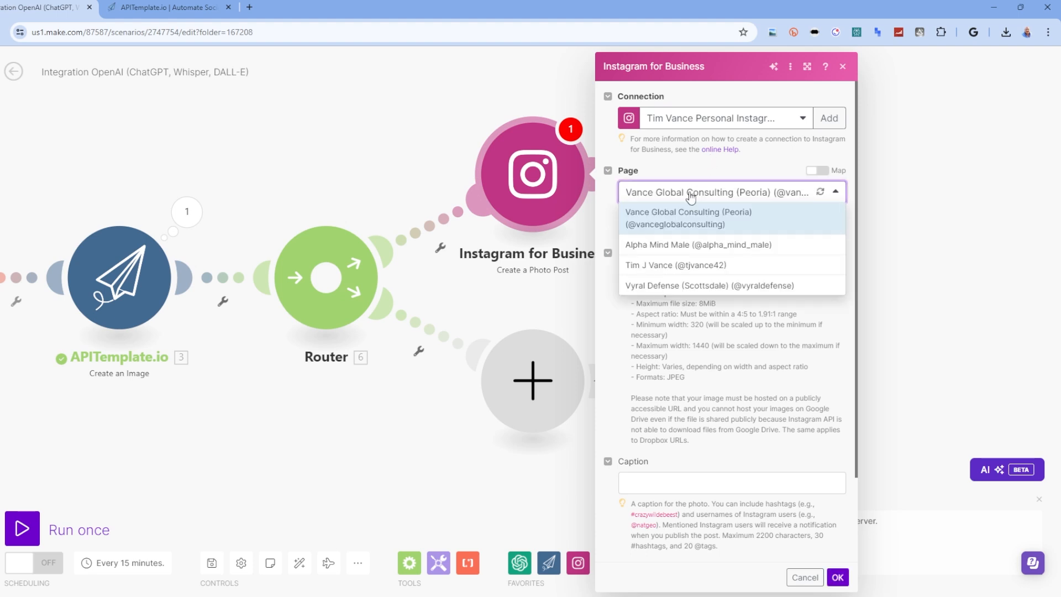
{"action": "left_click", "coordinate": [670, 267]}
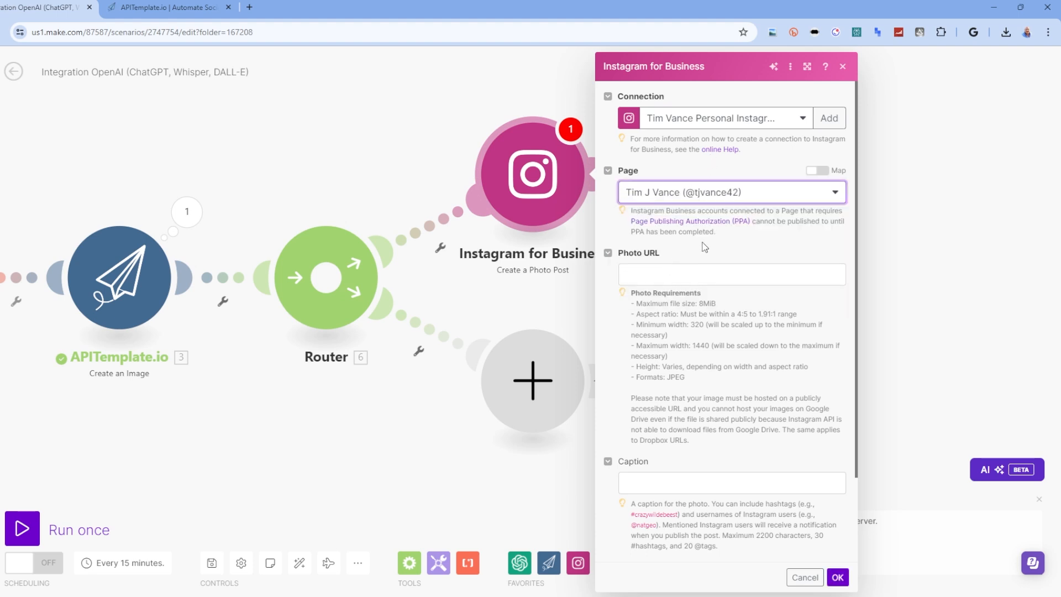
{"action": "left_click", "coordinate": [667, 271]}
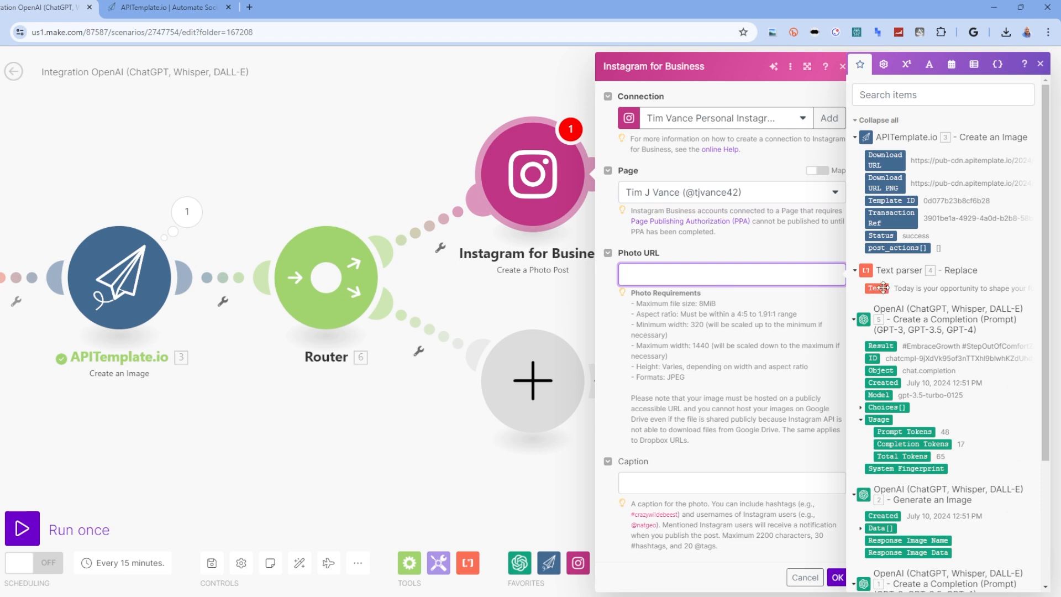
{"action": "left_click", "coordinate": [885, 182]}
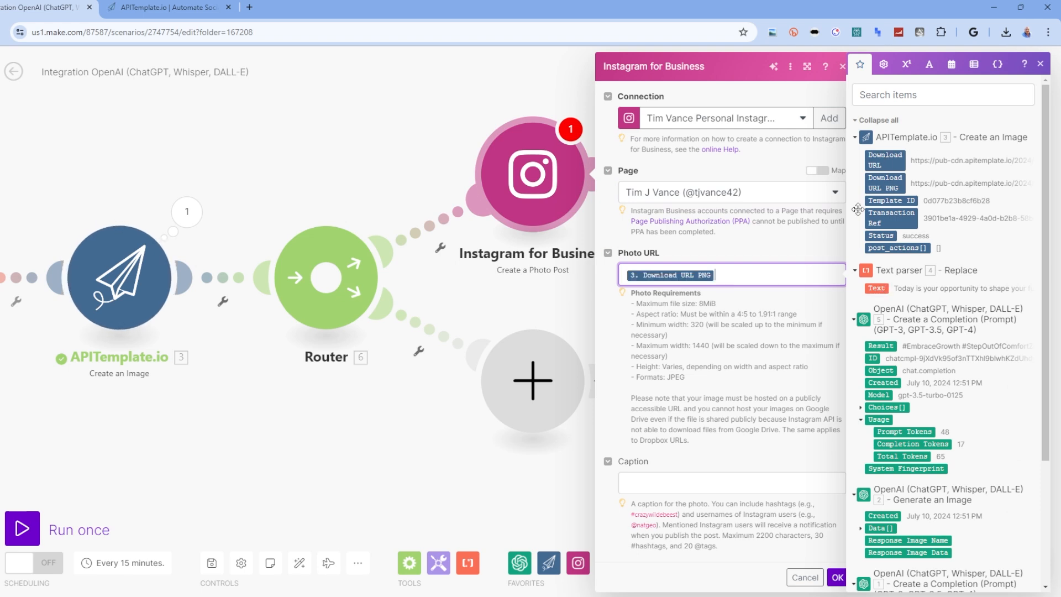
{"action": "left_click", "coordinate": [811, 307]}
{"action": "scroll", "coordinate": [771, 310], "scroll_direction": "down", "scroll_amount": 2}
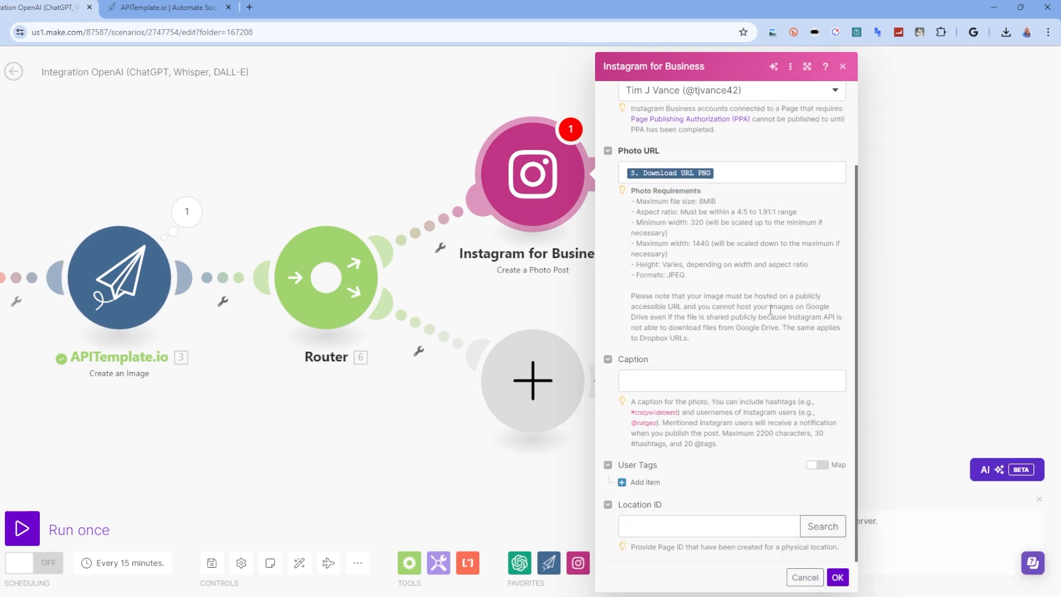
{"action": "left_click", "coordinate": [692, 386]}
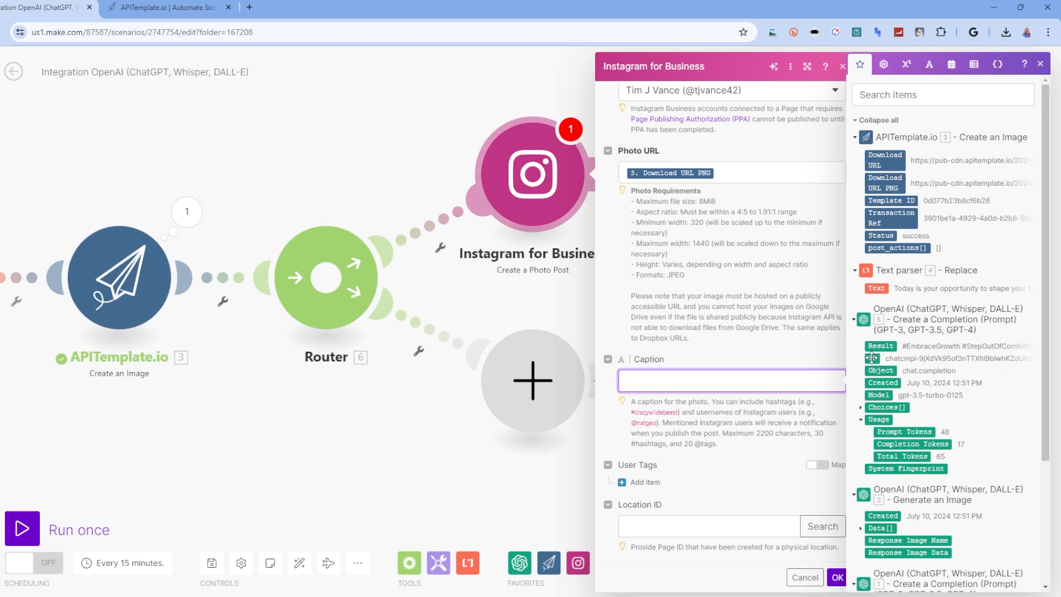
{"action": "left_click", "coordinate": [1041, 65]}
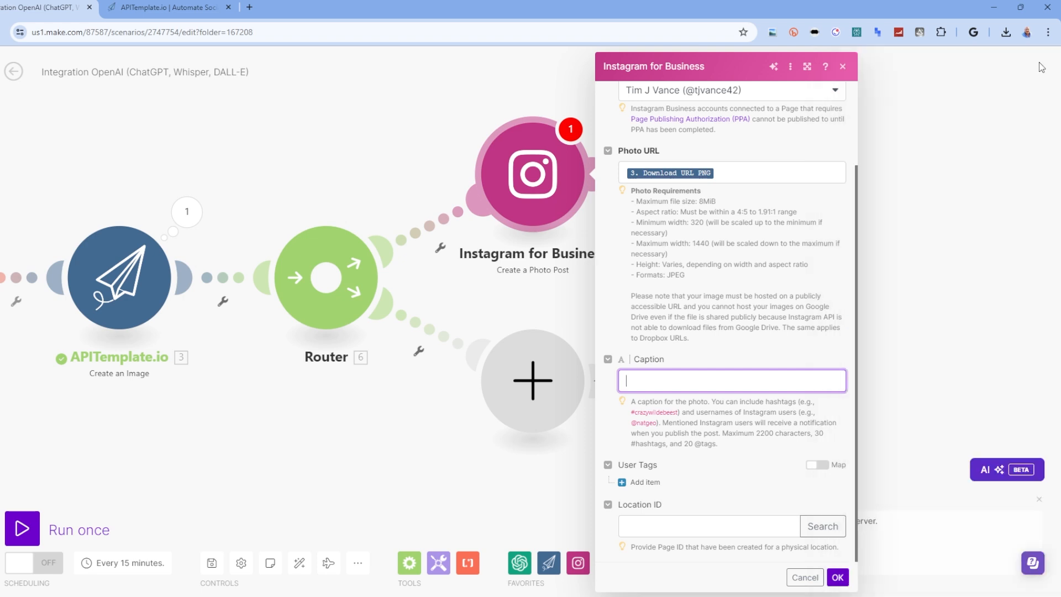
{"action": "left_click", "coordinate": [843, 67]}
Step: Delete the Instagram for Business module from the router's upper route
{"action": "left_click_drag", "start_coordinate": [612, 234], "coordinate": [685, 274]}
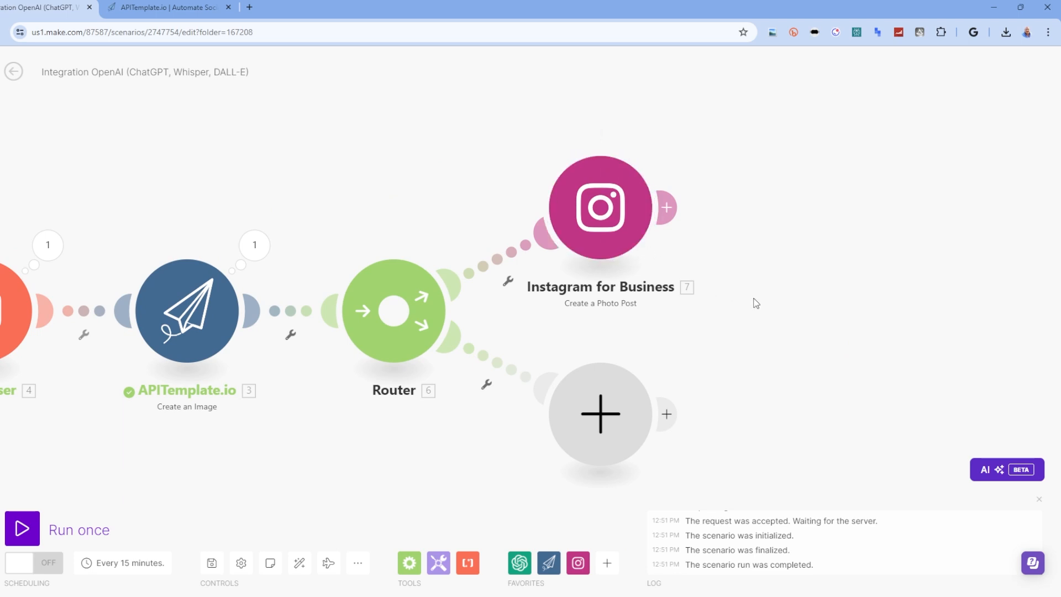
{"action": "left_click_drag", "start_coordinate": [757, 326], "coordinate": [544, 145]}
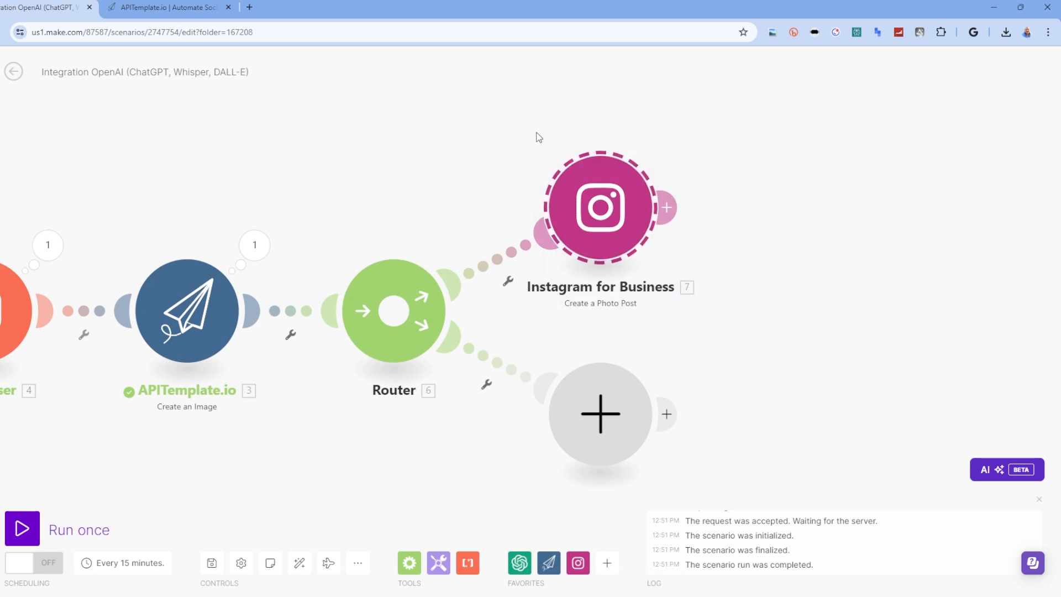
{"action": "key", "text": "Delete"}
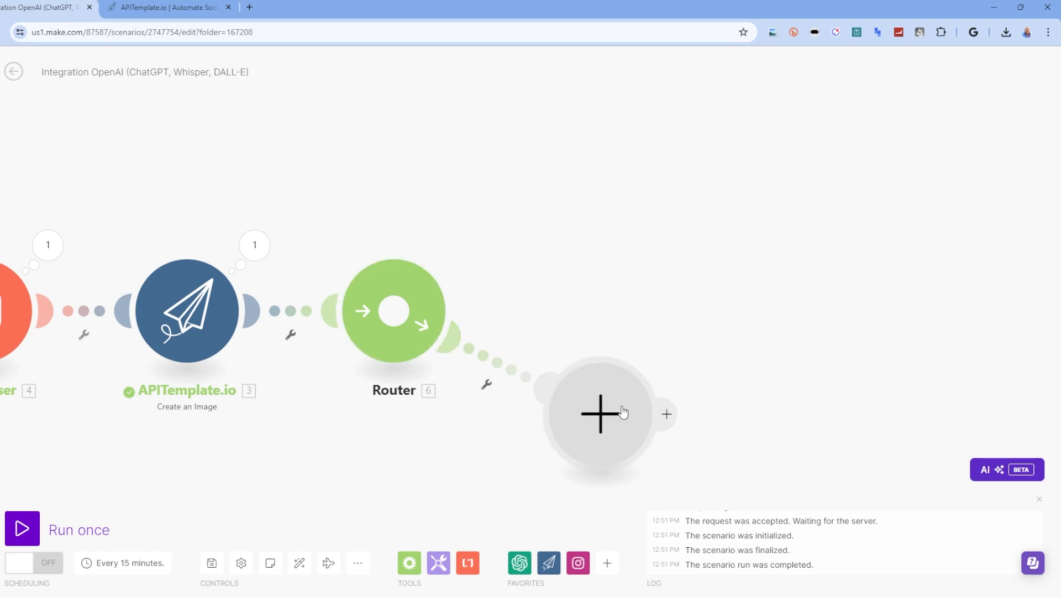
Step: Reposition the router's remaining empty module level with the Router and make it an OpenAI Create a Completion (Prompt) module
{"action": "left_click_drag", "start_coordinate": [622, 413], "coordinate": [613, 275]}
{"action": "left_click", "coordinate": [608, 289]}
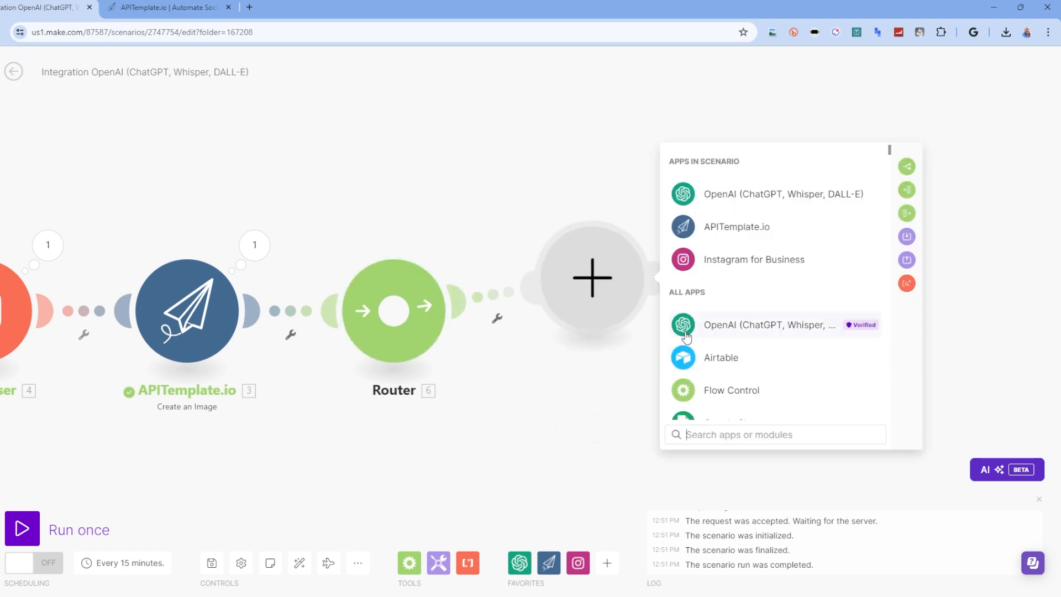
{"action": "left_click", "coordinate": [723, 197]}
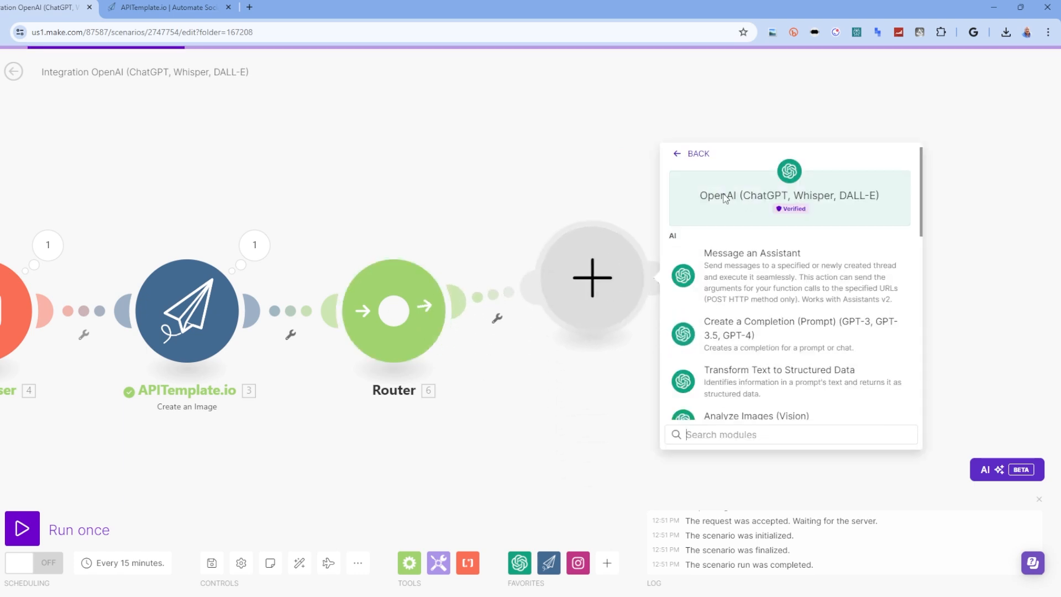
{"action": "left_click", "coordinate": [749, 341]}
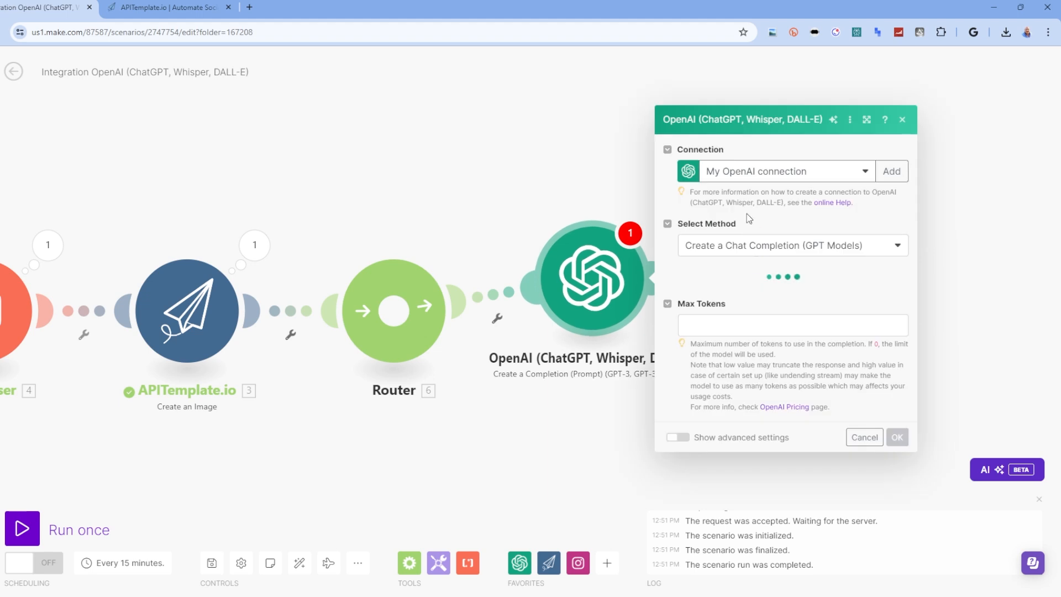
{"action": "left_click", "coordinate": [757, 212]}
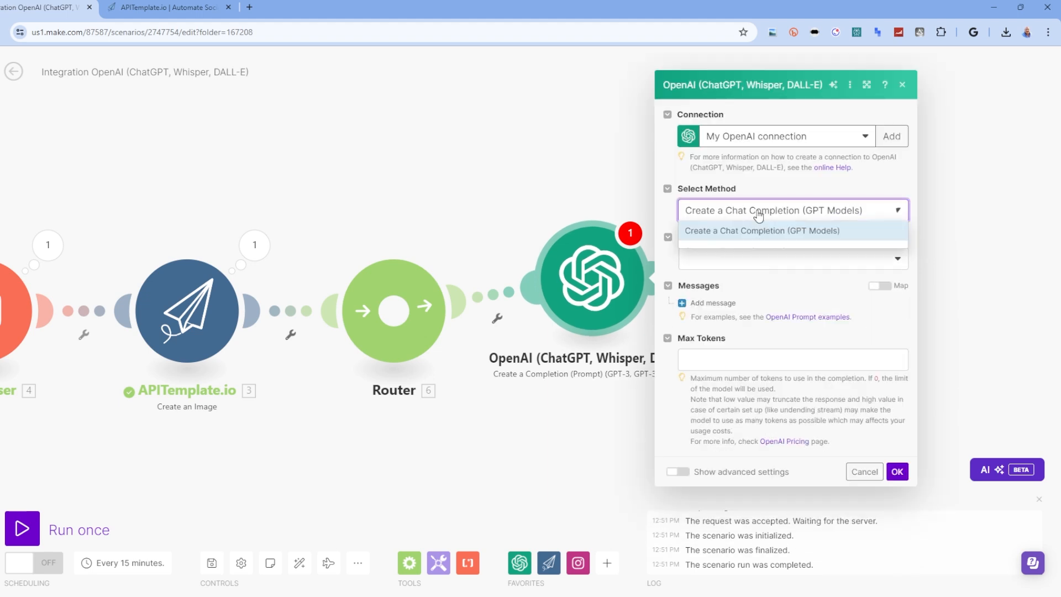
{"action": "left_click", "coordinate": [756, 252]}
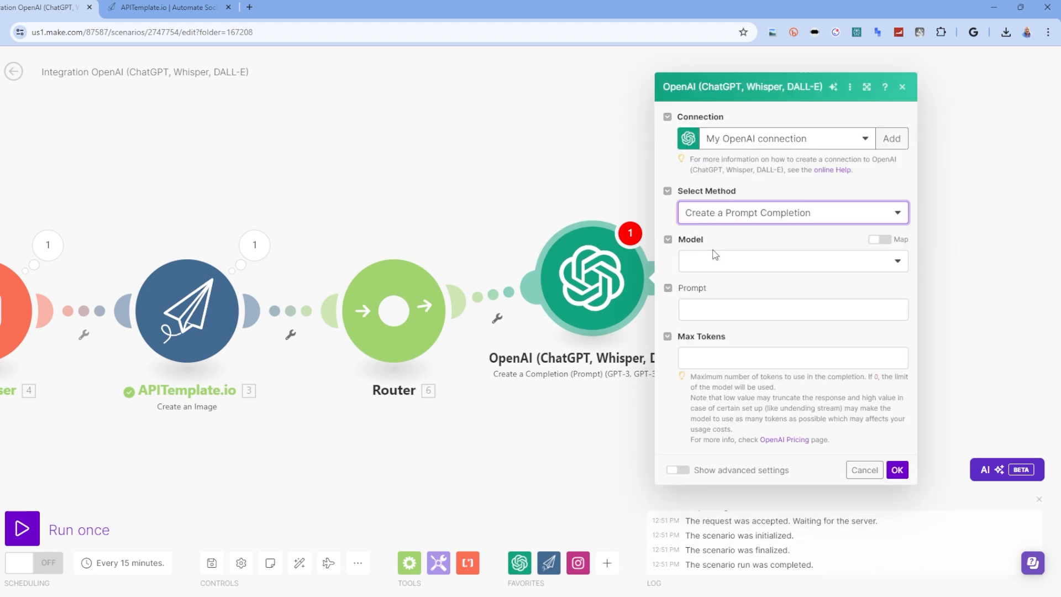
{"action": "left_click", "coordinate": [742, 215]}
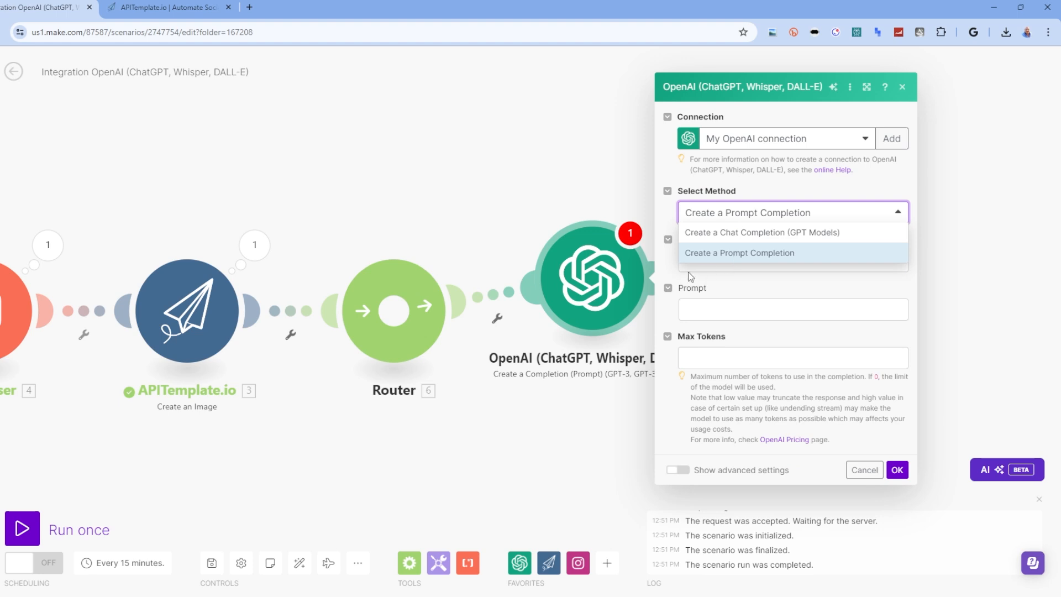
{"action": "left_click", "coordinate": [730, 242]}
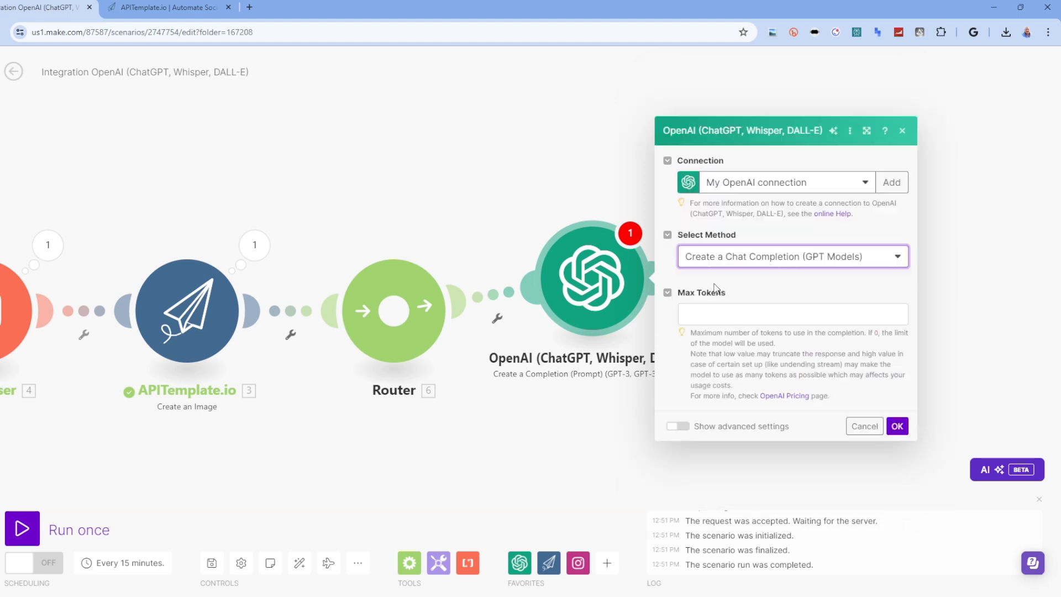
Step: Set the new OpenAI module's model to gpt-3.5-turbo and add a first message with the Assistant role
{"action": "left_click", "coordinate": [717, 259]}
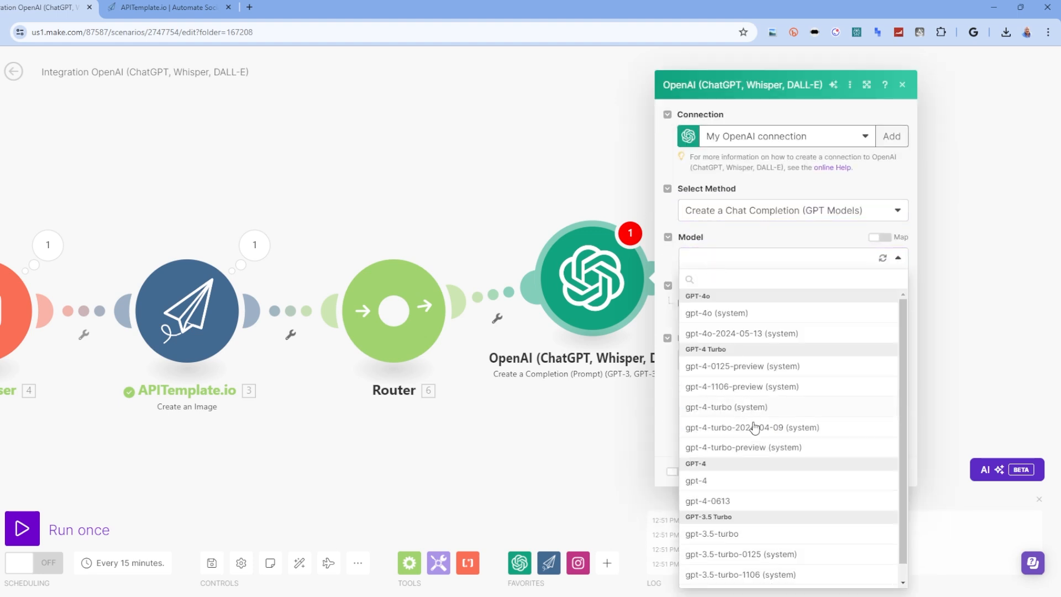
{"action": "left_click", "coordinate": [745, 532]}
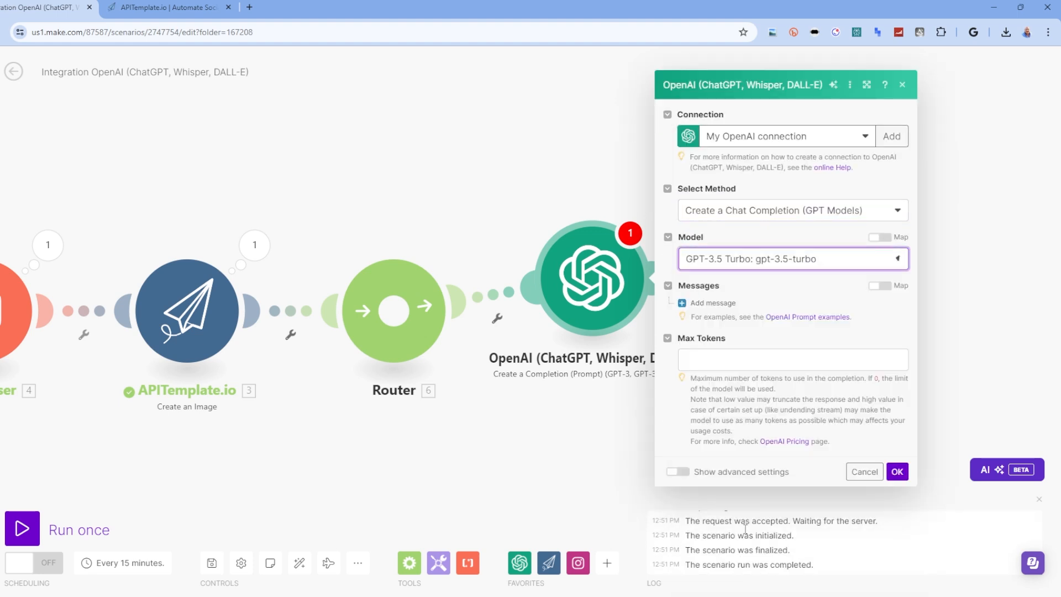
{"action": "left_click", "coordinate": [710, 303]}
{"action": "left_click", "coordinate": [733, 322]}
{"action": "left_click", "coordinate": [746, 384]}
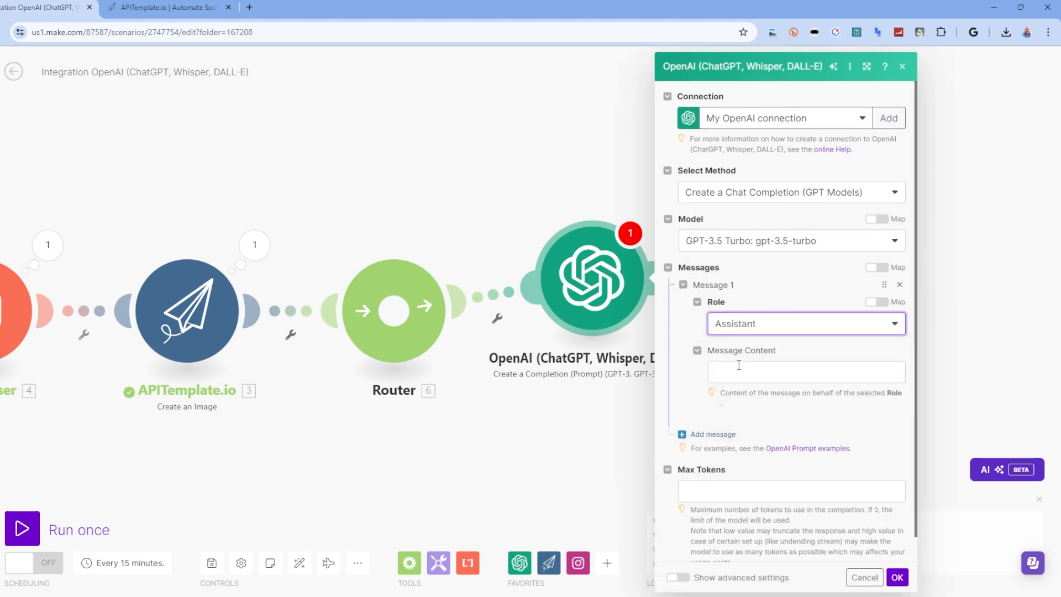
Step: Start the Assistant message with "You write social meda posts daily to foster brand engagement and growth" and that a given statement gets posted as inspiration
{"action": "left_click", "coordinate": [740, 374]}
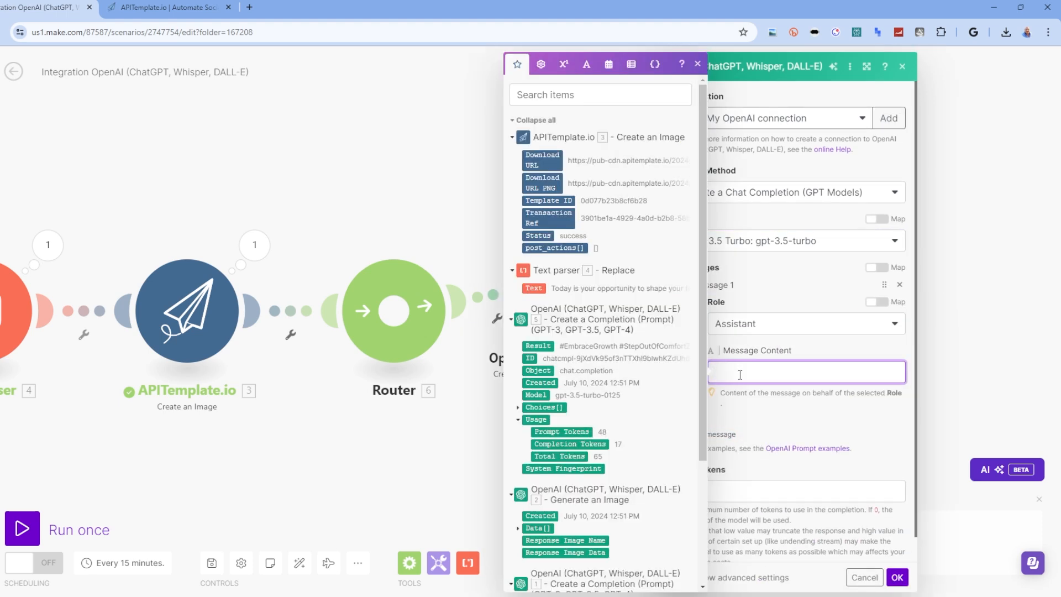
{"action": "type", "text": "You write social meda posts dail"}
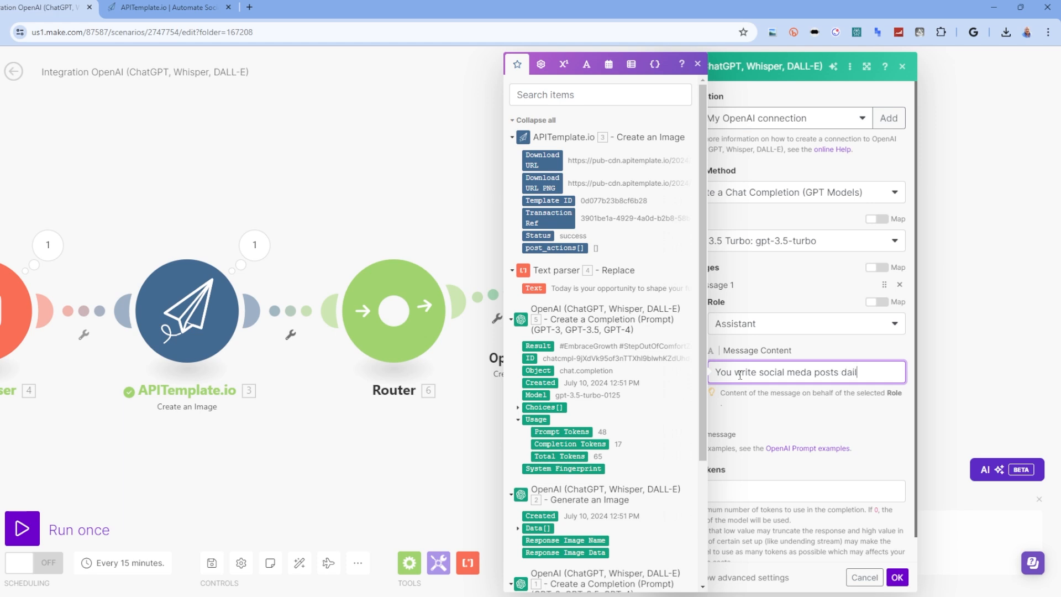
{"action": "type", "text": "y to foster"}
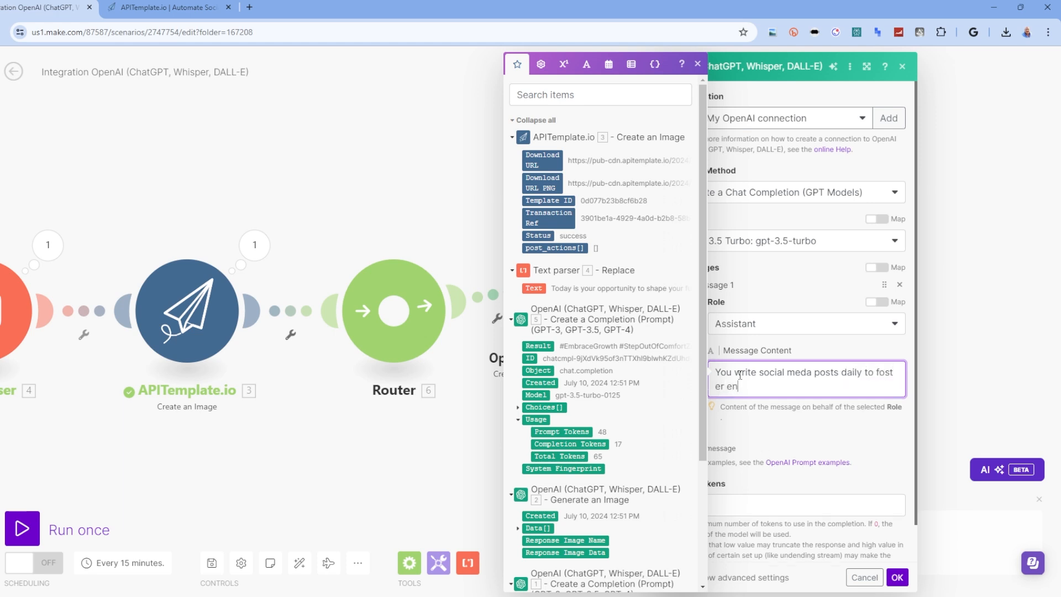
{"action": "type", "text": " brand grow"}
{"action": "type", "text": "ngagement and grow"}
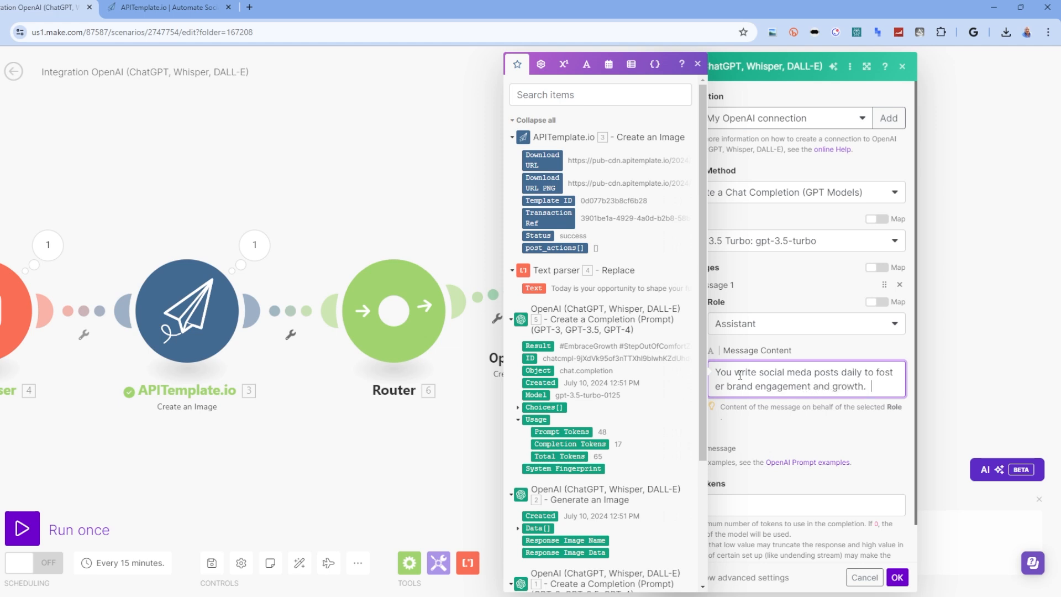
{"action": "type", "text": "th.  You will be given a s"}
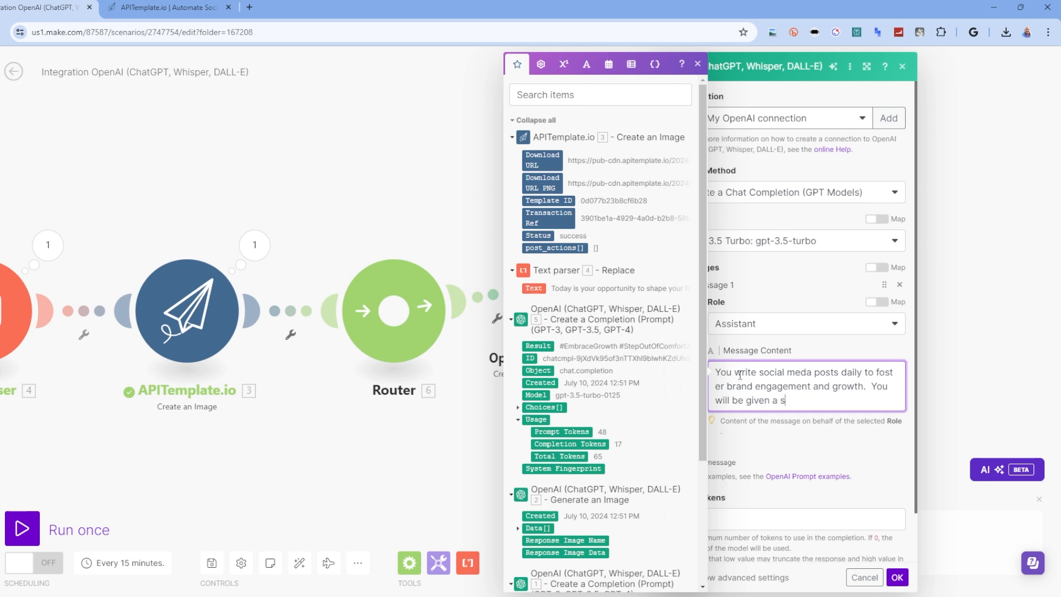
{"action": "type", "text": "tatement that is going to be posted as inspiration to yo"}
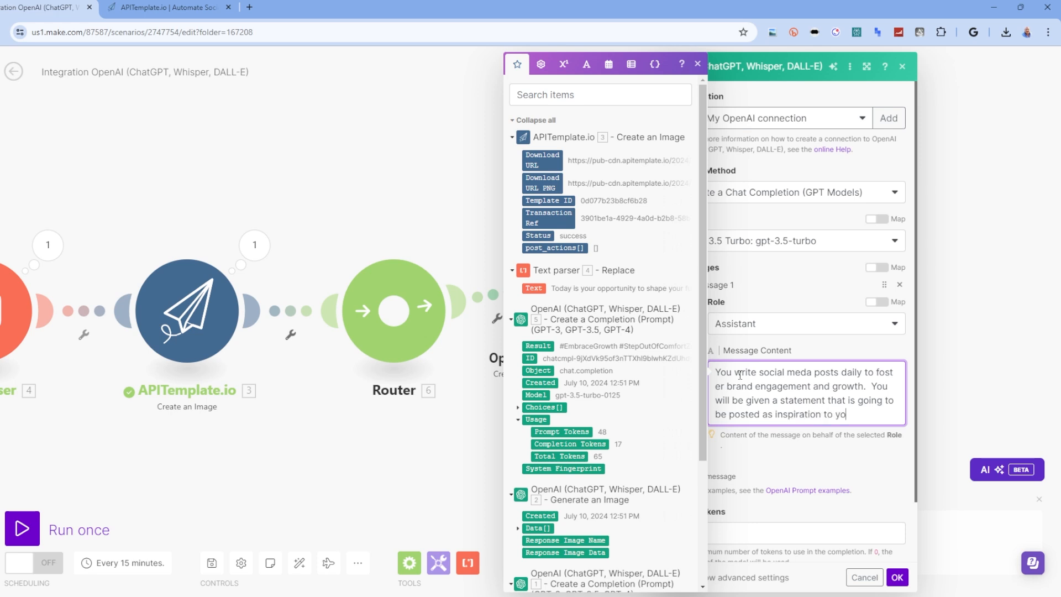
{"action": "key", "text": "BackSpace"}
{"action": "key", "text": "BackSpace"}
{"action": "type", "text": "a social media account, "}
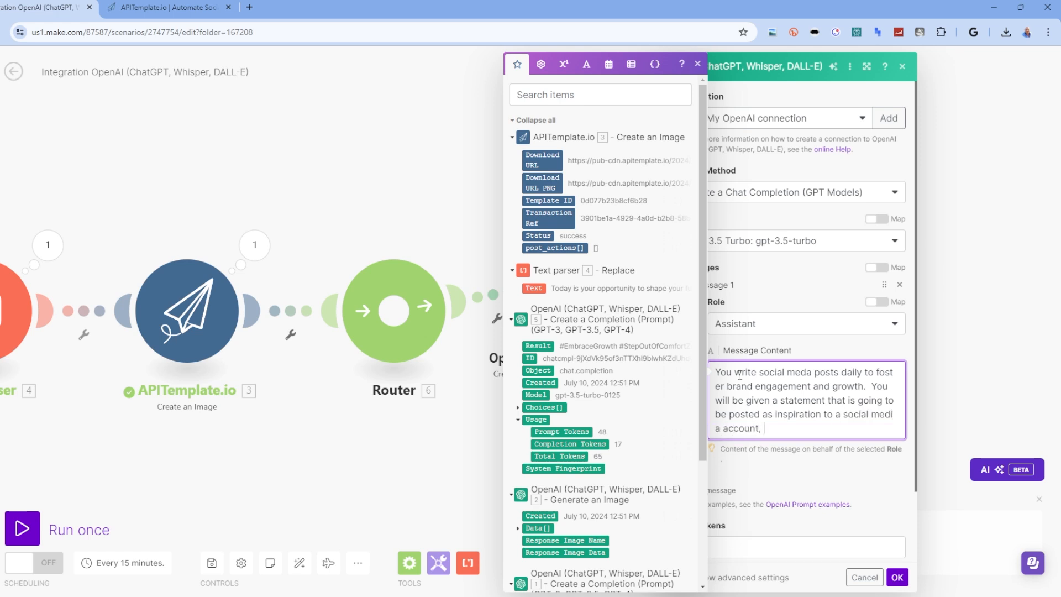
Step: Add "You need to write a brief sentence or two about how the statment makes you feel" and forbid narration or instructions in the response
{"action": "type", "text": "you need to write a brief s"}
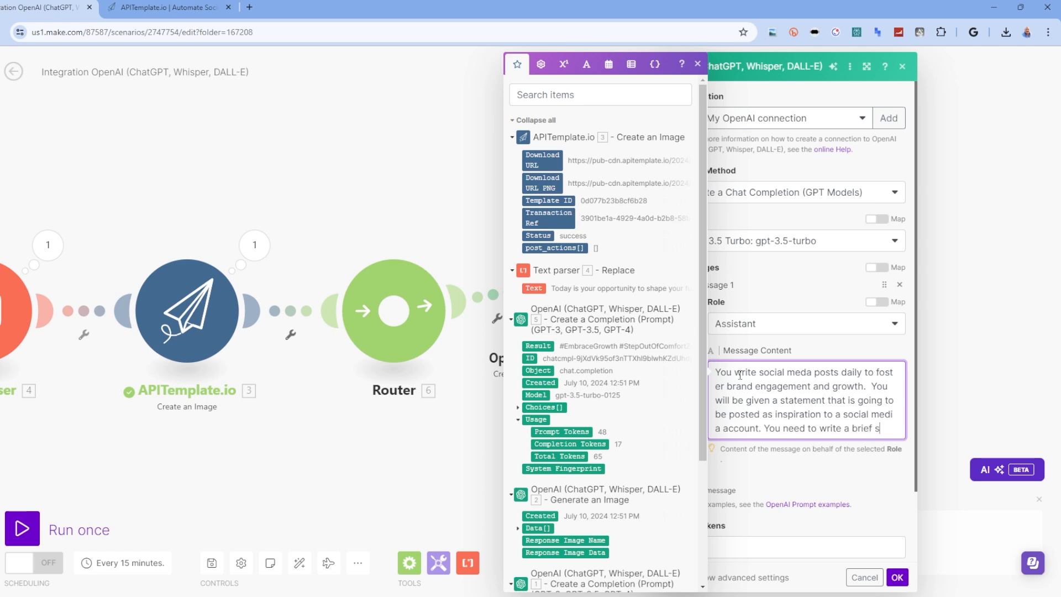
{"action": "type", "text": "entence or two about how the statm"}
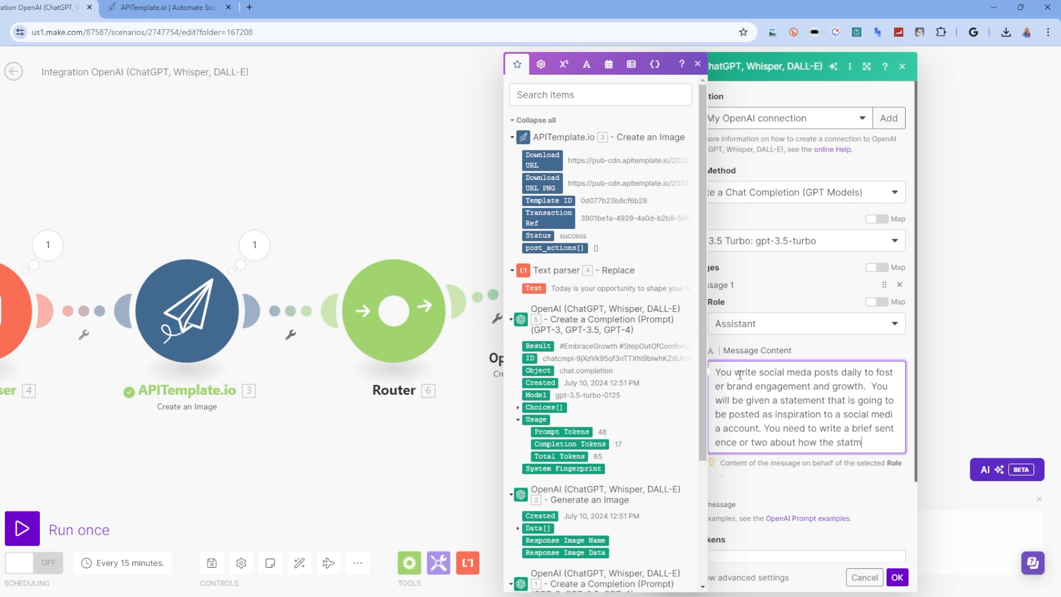
{"action": "type", "text": "ent makes you feel.  Do not include any"}
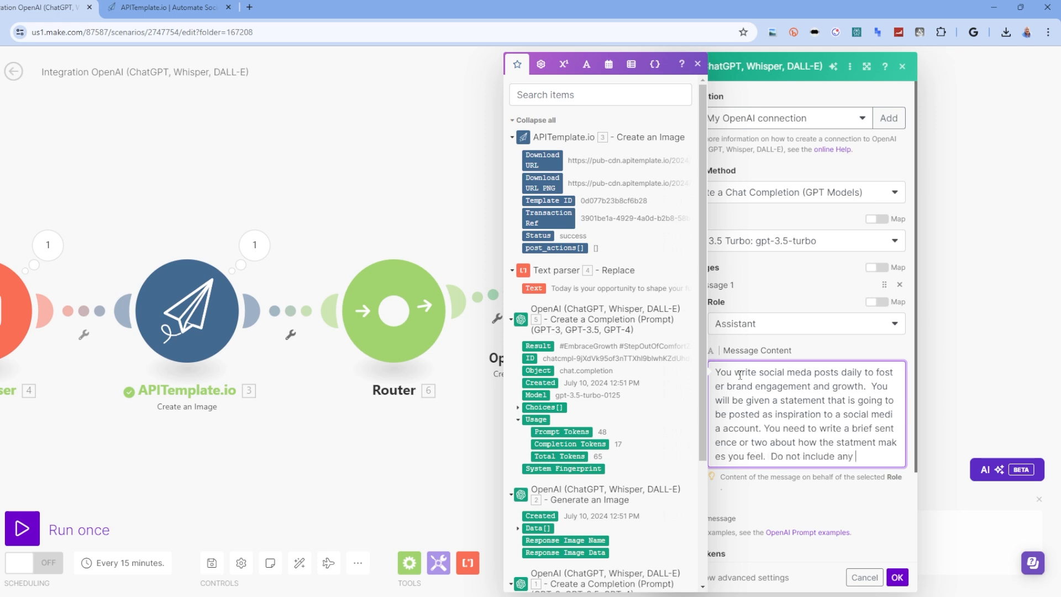
{"action": "type", "text": "ion or instructions in your response."}
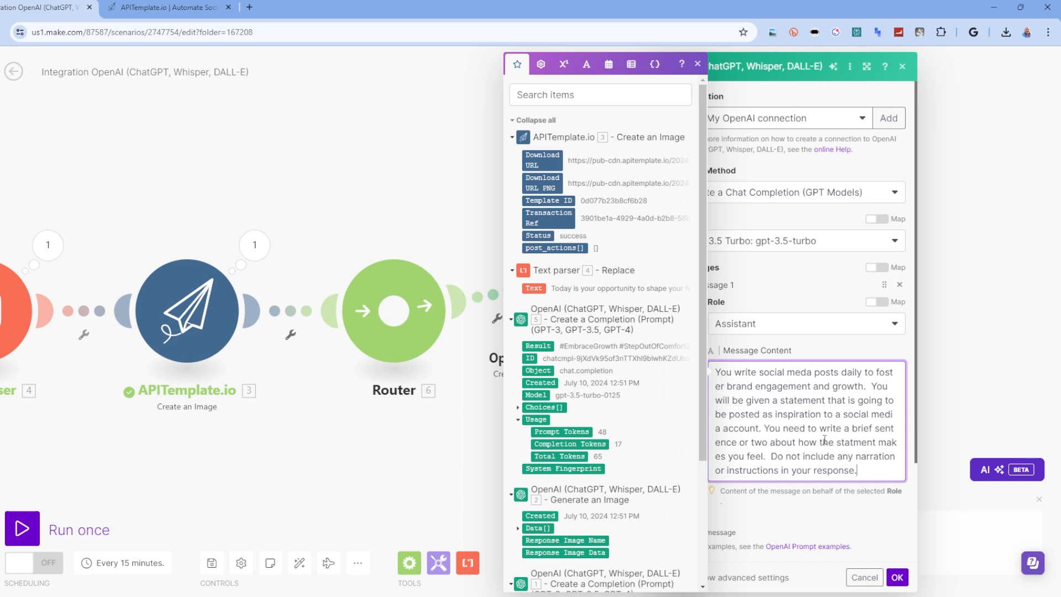
Step: Add a second message with the User role and map its content to the Text parser's Text output
{"action": "left_click", "coordinate": [824, 498]}
{"action": "scroll", "coordinate": [824, 497], "scroll_direction": "down", "scroll_amount": 3}
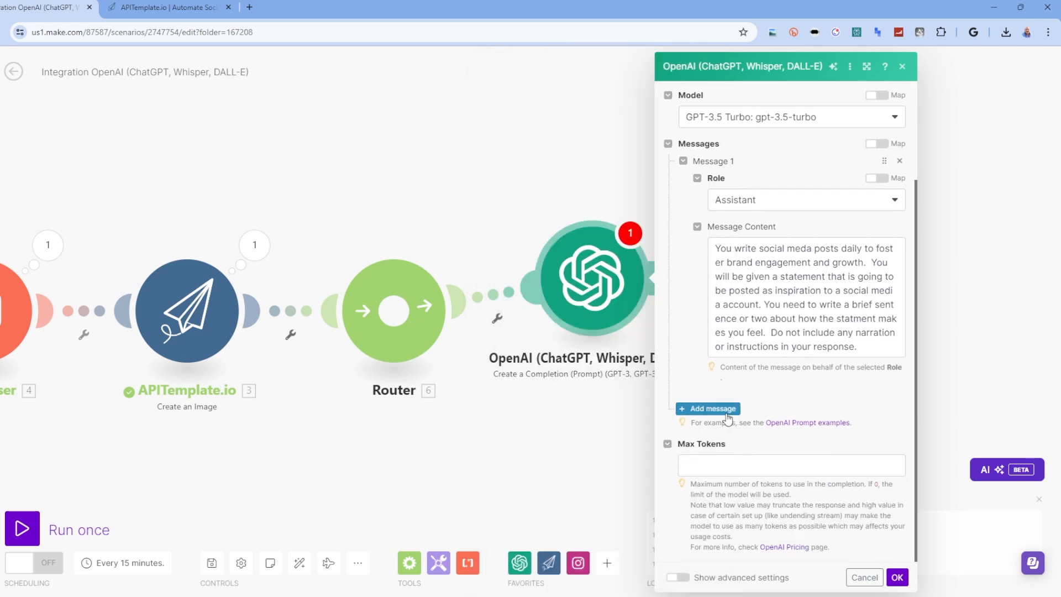
{"action": "left_click", "coordinate": [728, 409]}
{"action": "left_click", "coordinate": [739, 448]}
{"action": "left_click", "coordinate": [739, 465]}
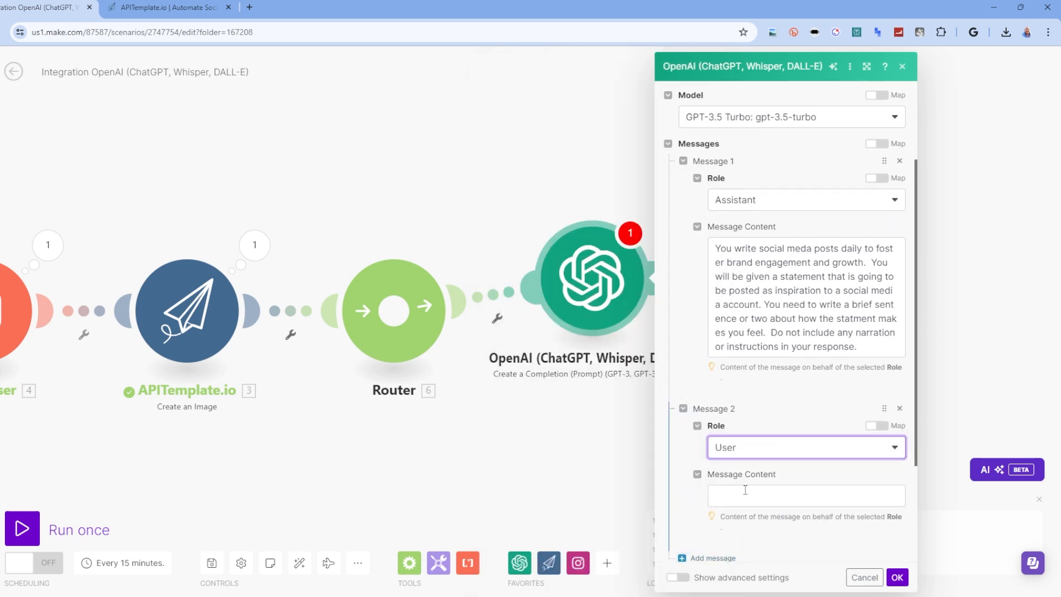
{"action": "left_click", "coordinate": [745, 490]}
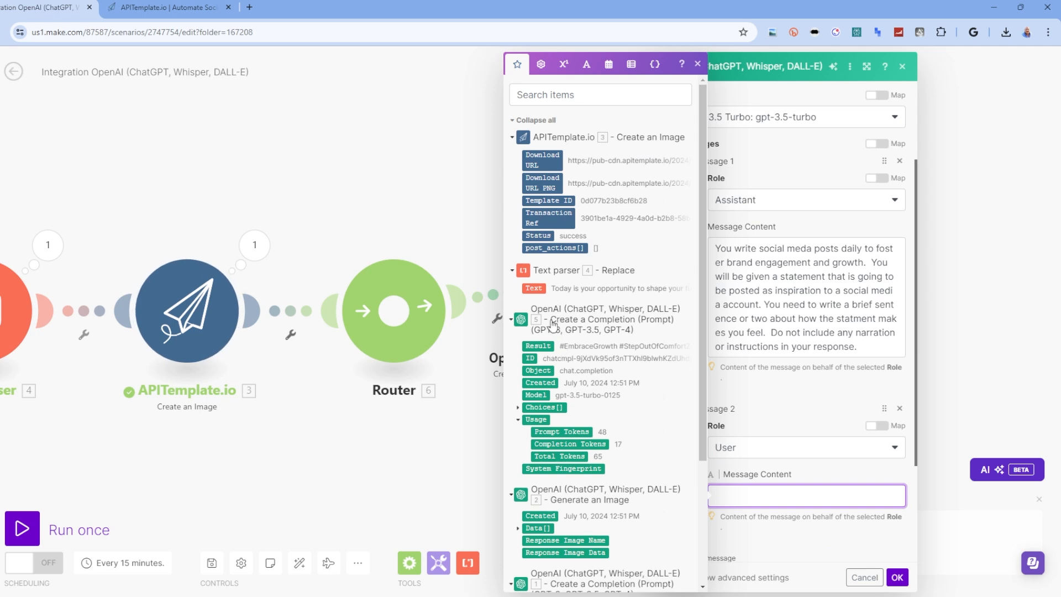
{"action": "left_click", "coordinate": [534, 287]}
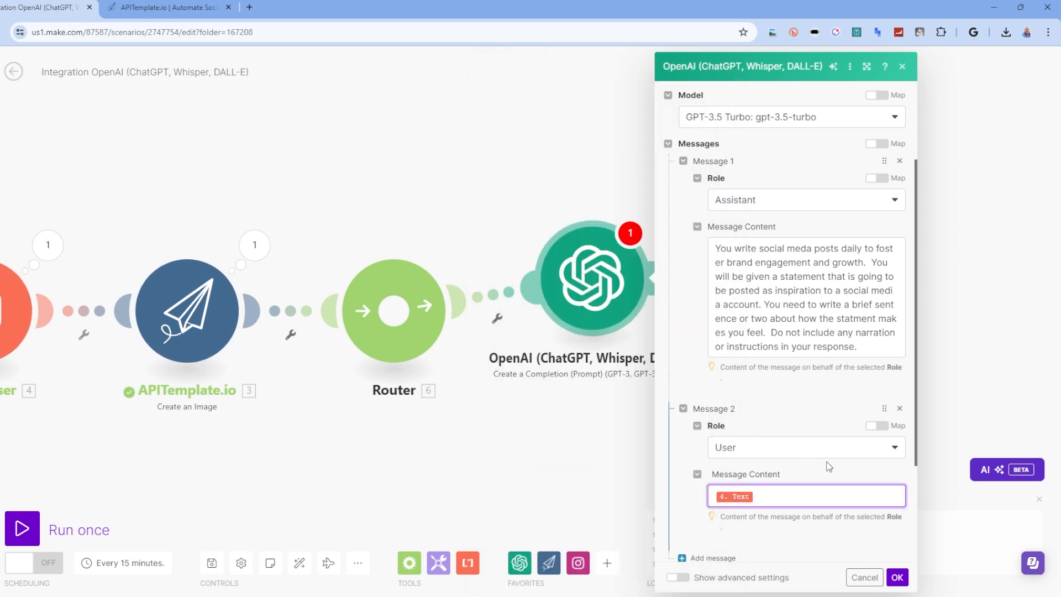
Step: Set Max Tokens to 0 for the caption-writing OpenAI module and save its settings
{"action": "left_click", "coordinate": [829, 466]}
{"action": "scroll", "coordinate": [829, 466], "scroll_direction": "down", "scroll_amount": 3}
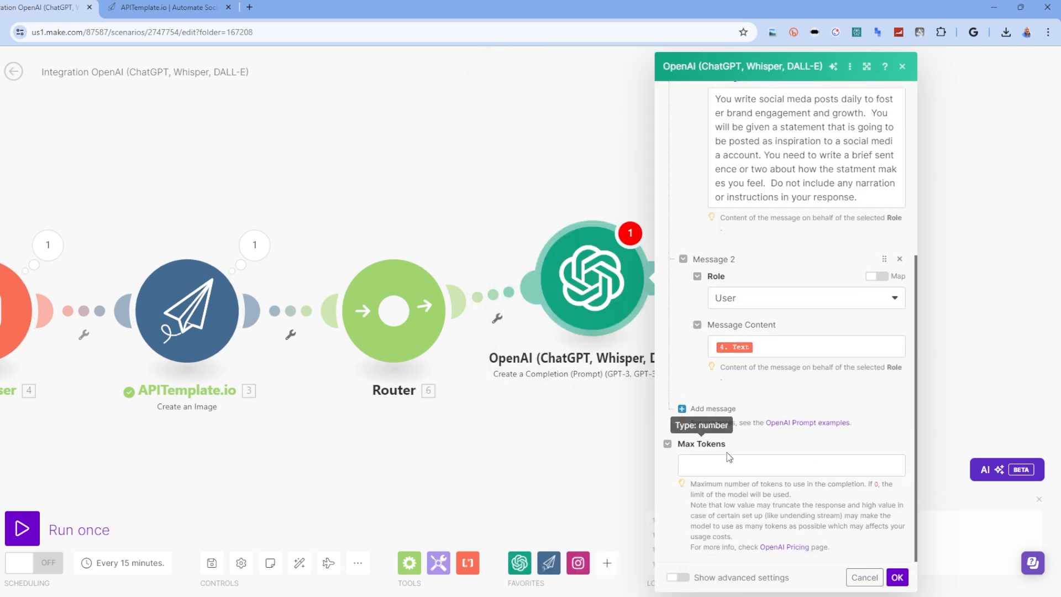
{"action": "left_click", "coordinate": [730, 465]}
{"action": "type", "text": "0"}
{"action": "left_click", "coordinate": [798, 424]}
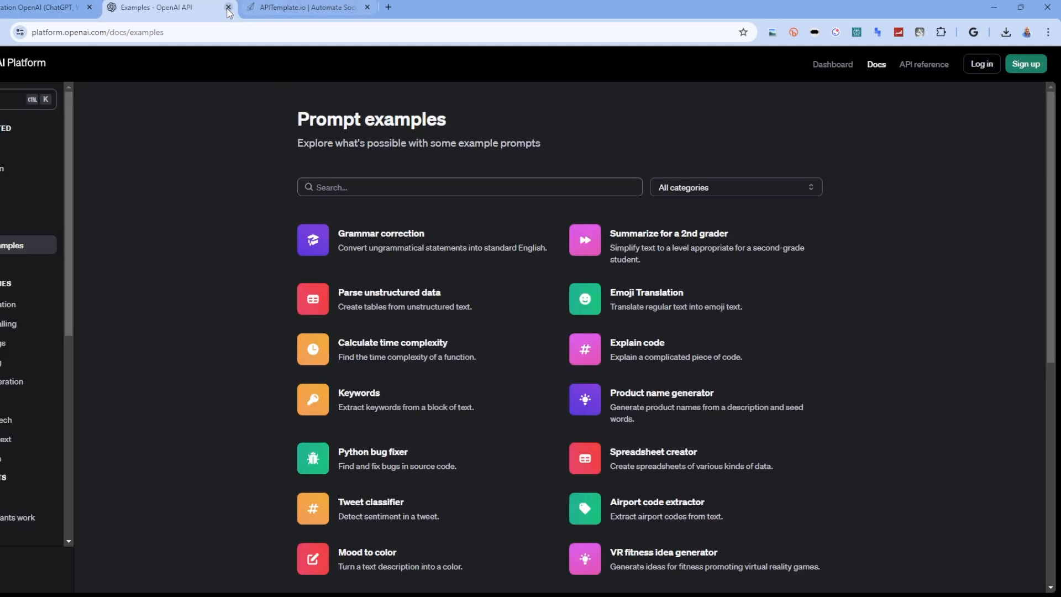
{"action": "left_click", "coordinate": [228, 8]}
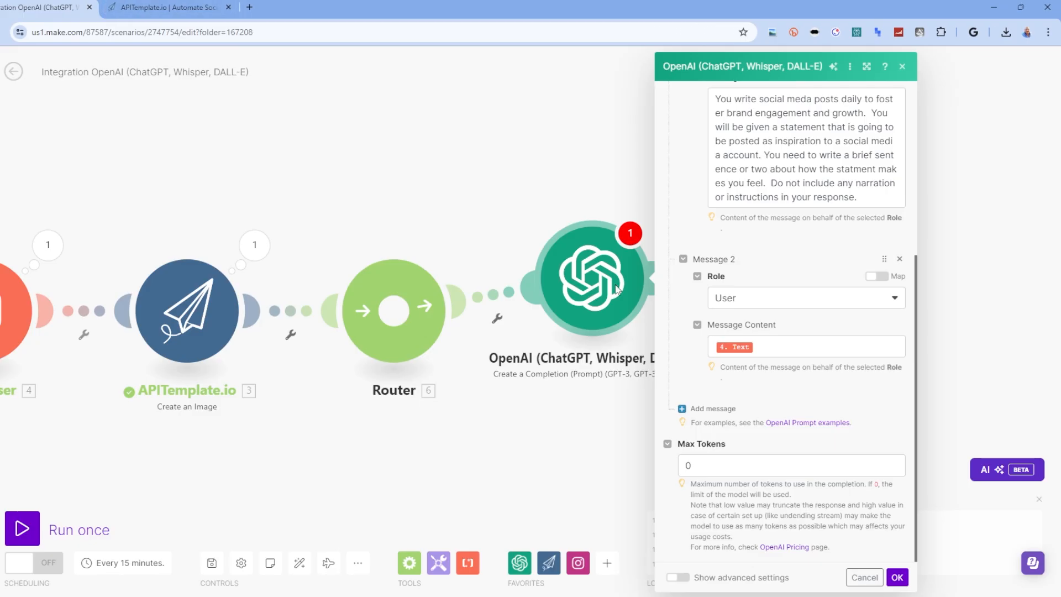
{"action": "left_click", "coordinate": [897, 576]}
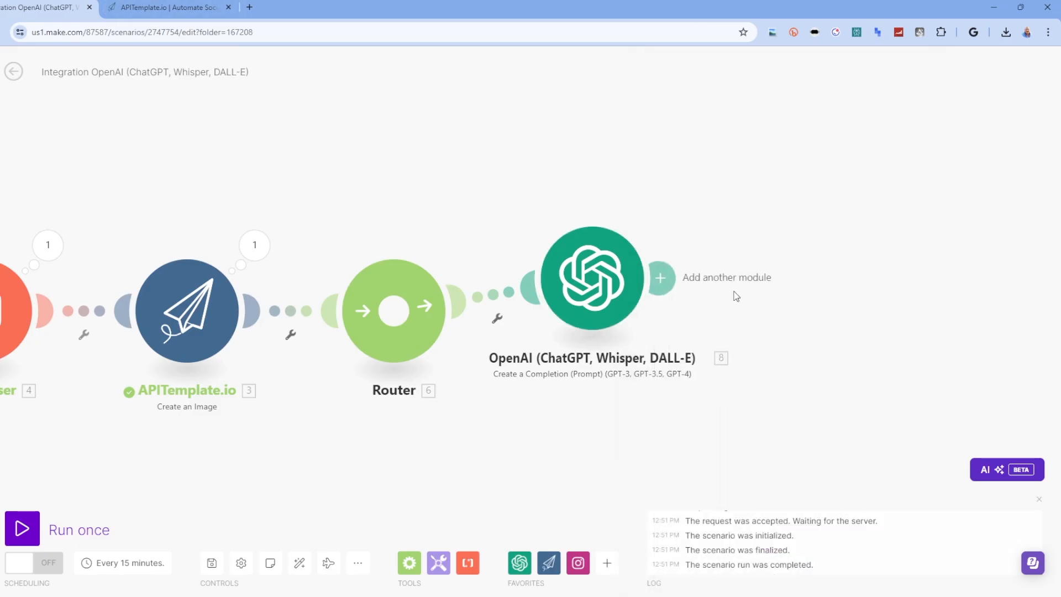
Step: Run the scenario once and inspect the output bundle of the caption-writing OpenAI module
{"action": "left_click_drag", "start_coordinate": [608, 246], "coordinate": [607, 186]}
{"action": "left_click_drag", "start_coordinate": [439, 157], "coordinate": [560, 189]}
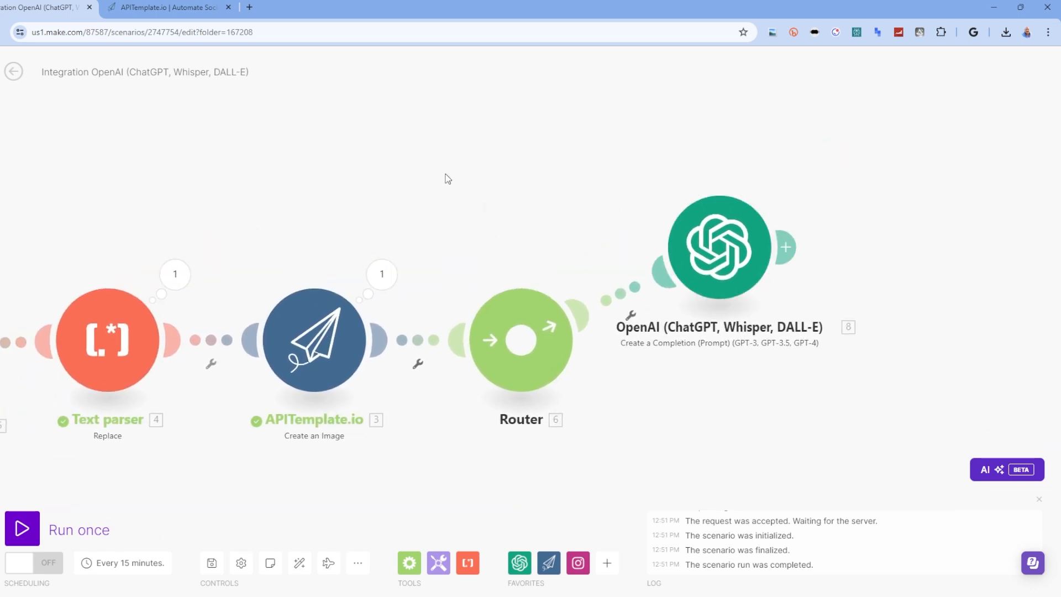
{"action": "left_click", "coordinate": [22, 529]}
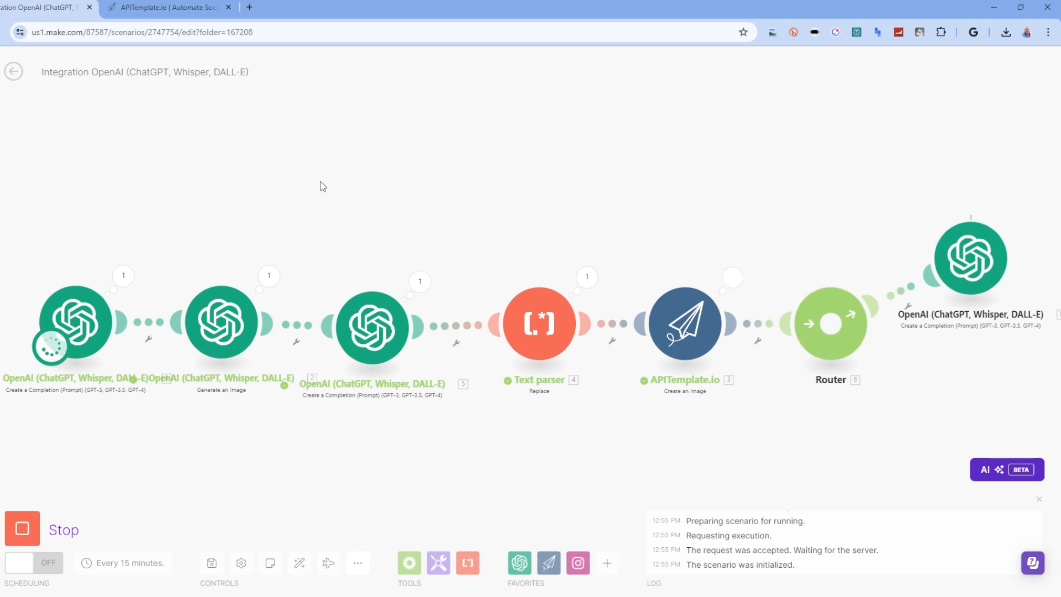
{"action": "left_click_drag", "start_coordinate": [685, 122], "coordinate": [333, 173]}
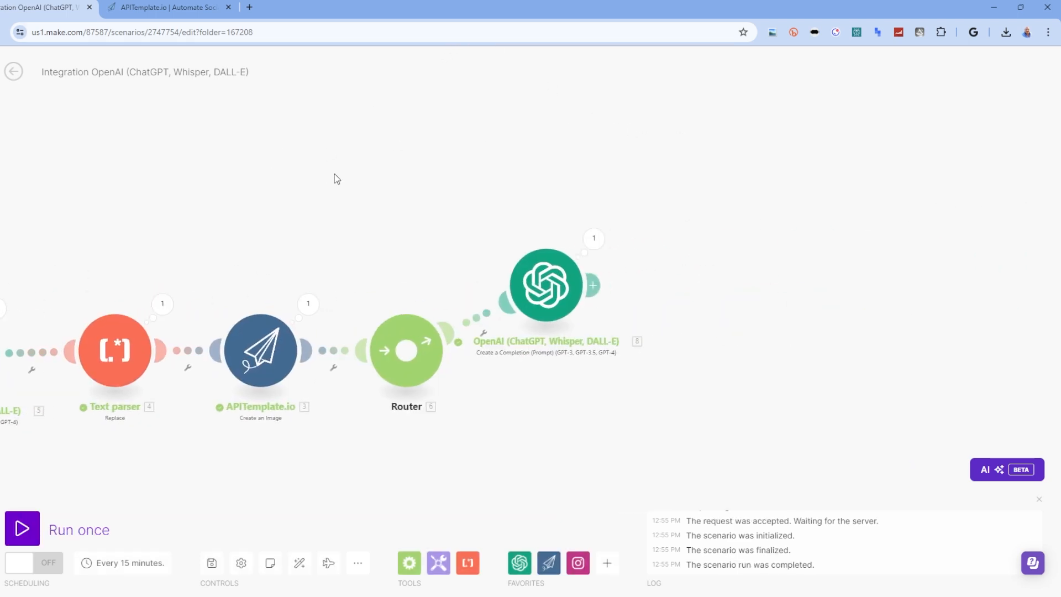
{"action": "left_click", "coordinate": [594, 239]}
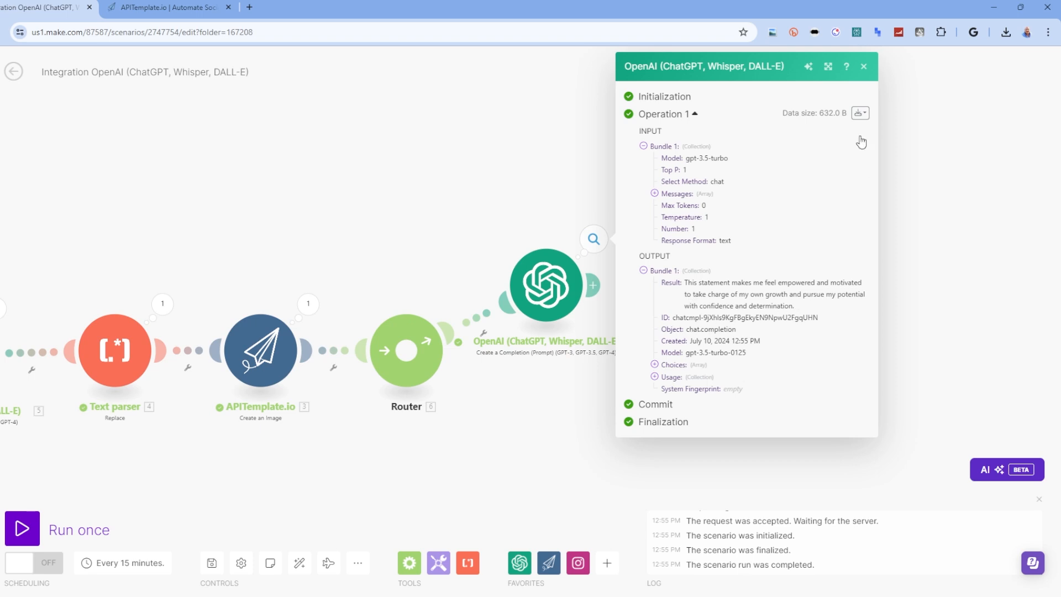
{"action": "left_click", "coordinate": [864, 66]}
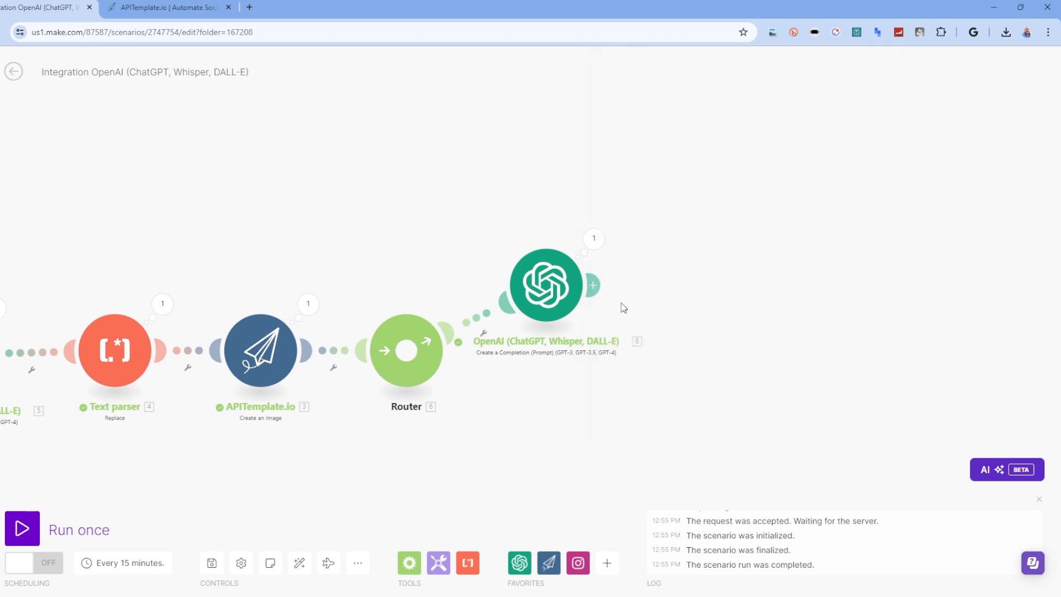
Step: Delete the router before the caption-writing OpenAI module and add a new Router after that module
{"action": "right_click", "coordinate": [404, 327]}
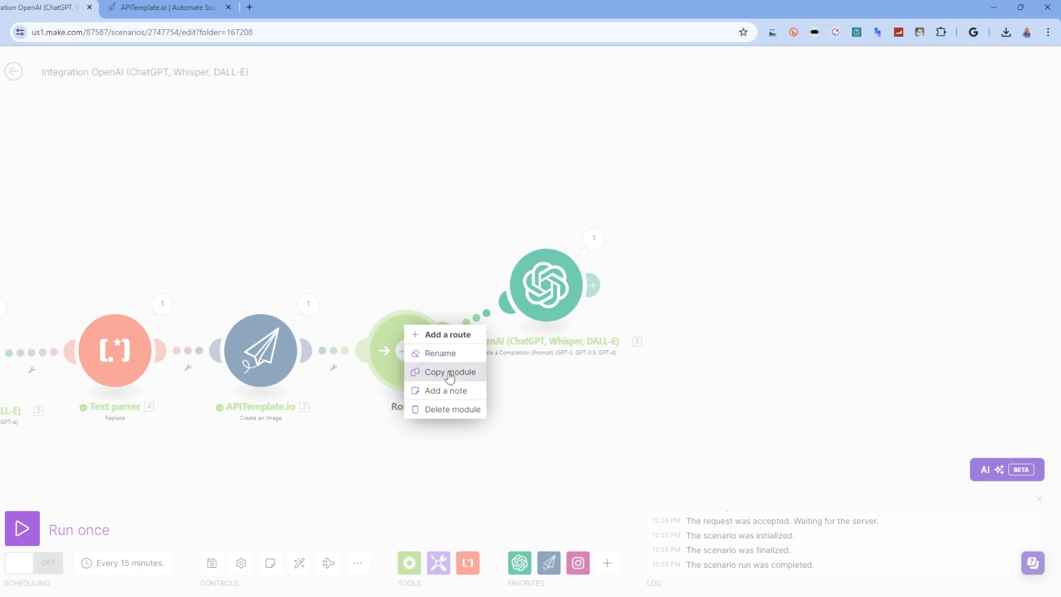
{"action": "left_click", "coordinate": [463, 409]}
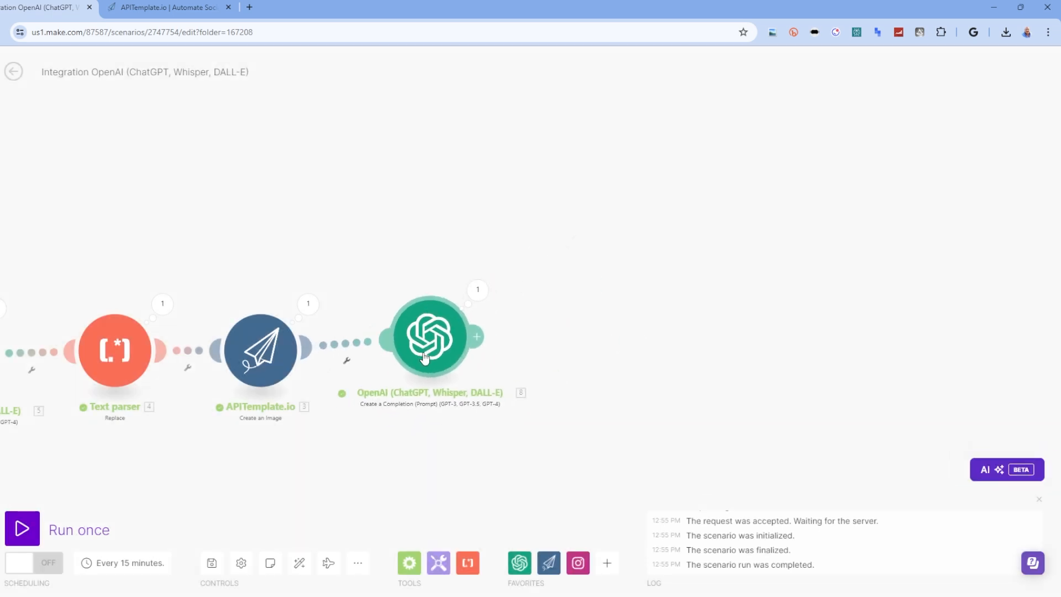
{"action": "left_click", "coordinate": [487, 337]}
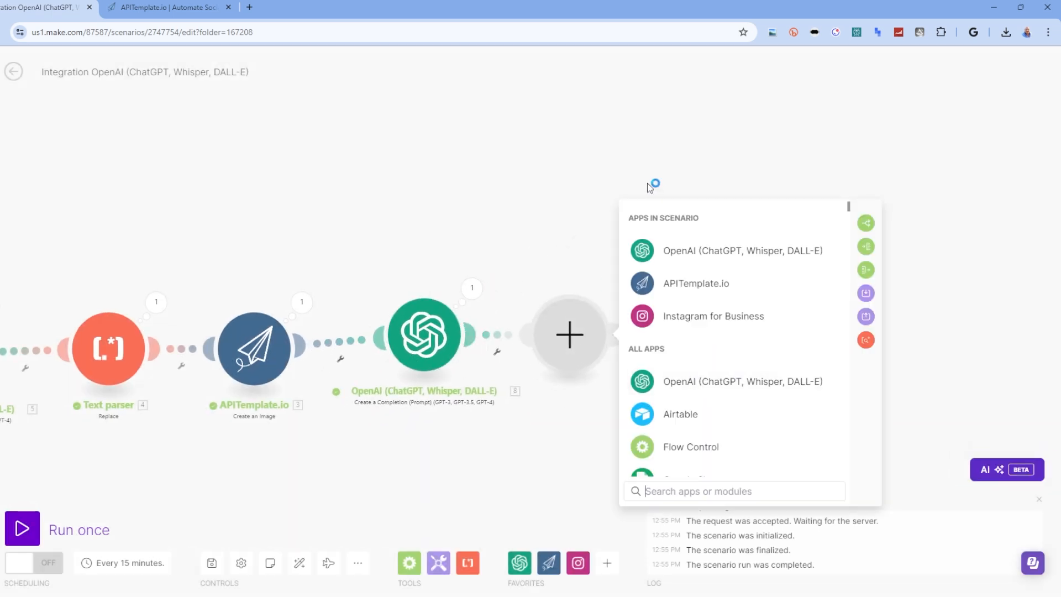
{"action": "scroll", "coordinate": [699, 327], "scroll_direction": "down", "scroll_amount": 5}
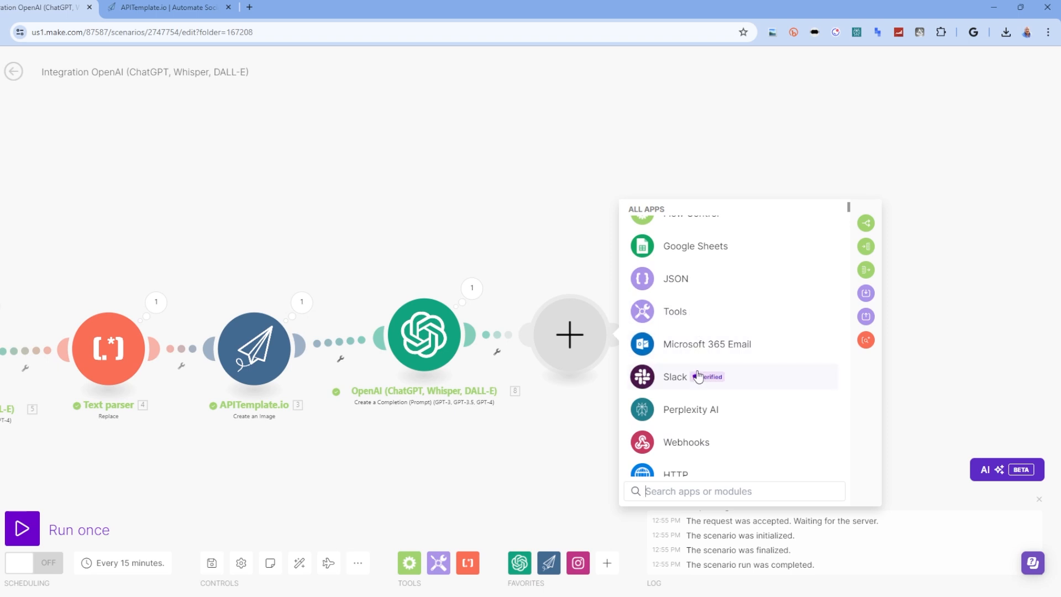
{"action": "scroll", "coordinate": [687, 302], "scroll_direction": "up", "scroll_amount": 3}
{"action": "scroll", "coordinate": [685, 307], "scroll_direction": "up", "scroll_amount": 2}
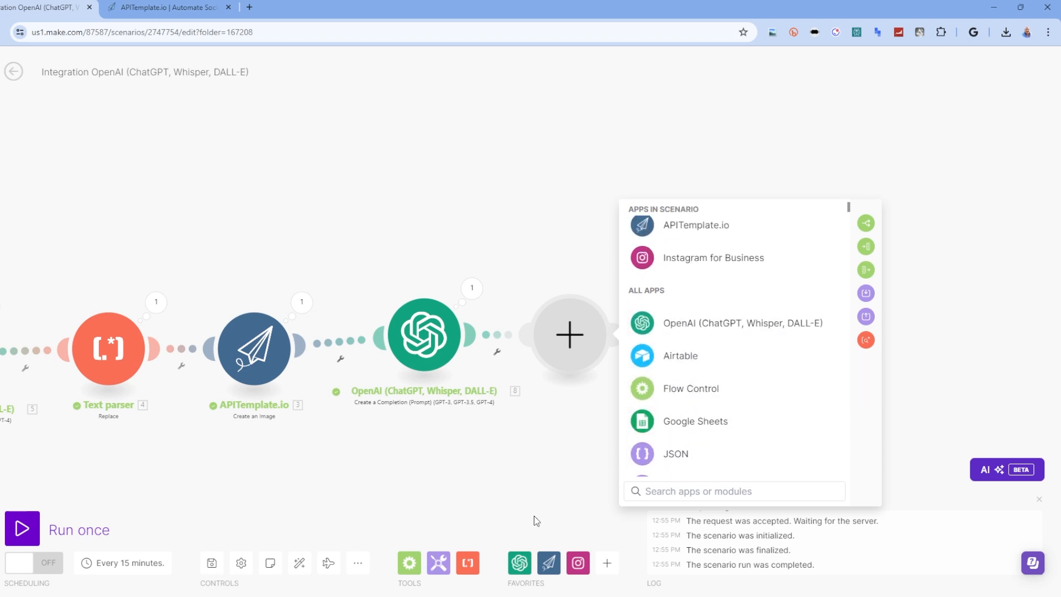
{"action": "left_click", "coordinate": [670, 398]}
{"action": "left_click", "coordinate": [644, 458]}
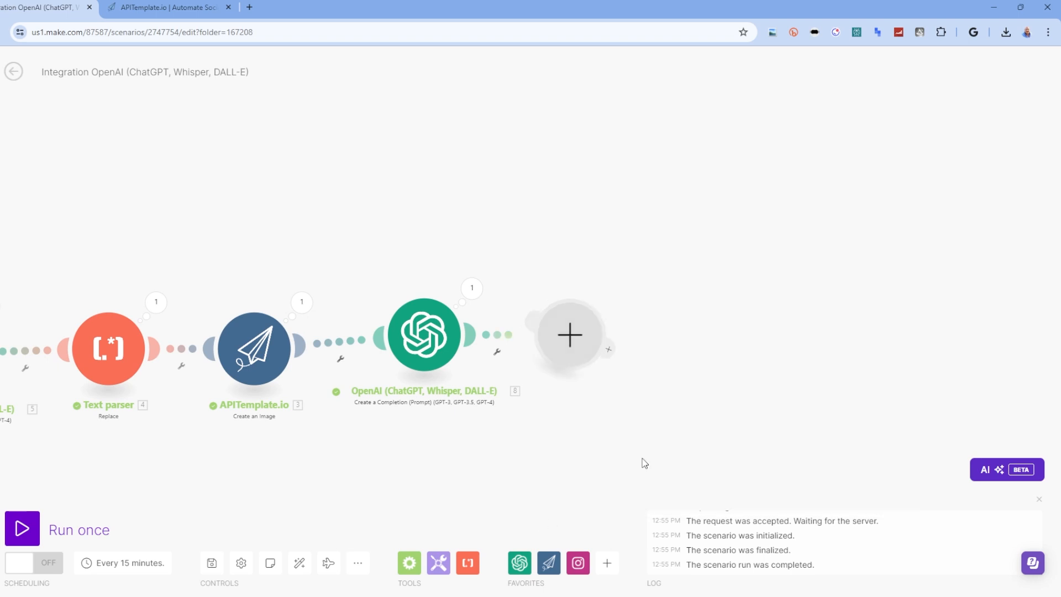
Step: Add an Instagram for Business Create a Photo Post module to the upper route, using the personal Instagram connection and personal page
{"action": "left_click", "coordinate": [728, 285]}
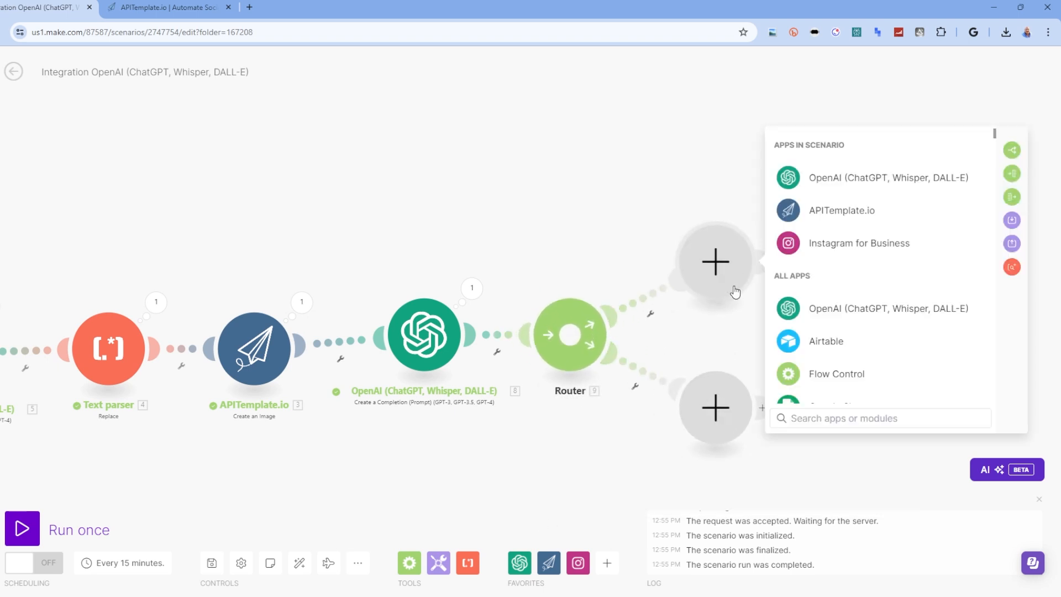
{"action": "left_click", "coordinate": [840, 243]}
{"action": "left_click", "coordinate": [880, 332]}
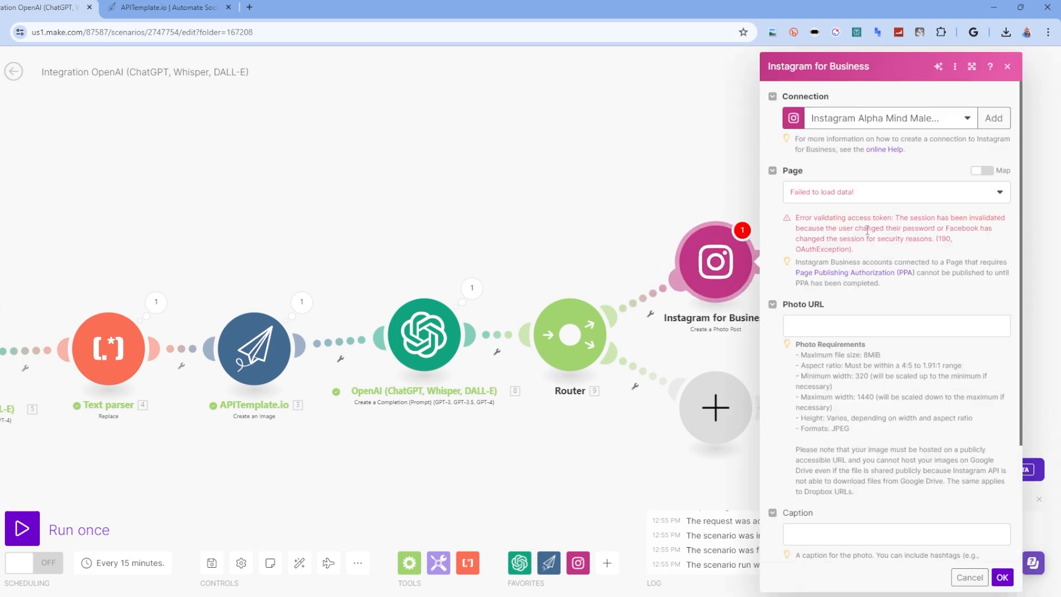
{"action": "left_click", "coordinate": [878, 134]}
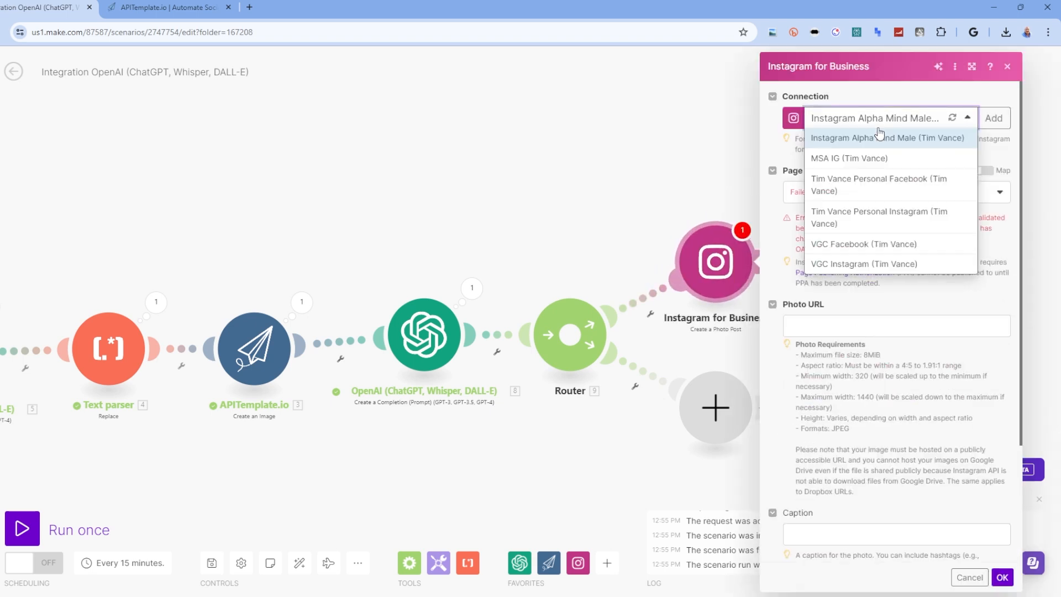
{"action": "left_click", "coordinate": [891, 219]}
{"action": "left_click", "coordinate": [846, 199]}
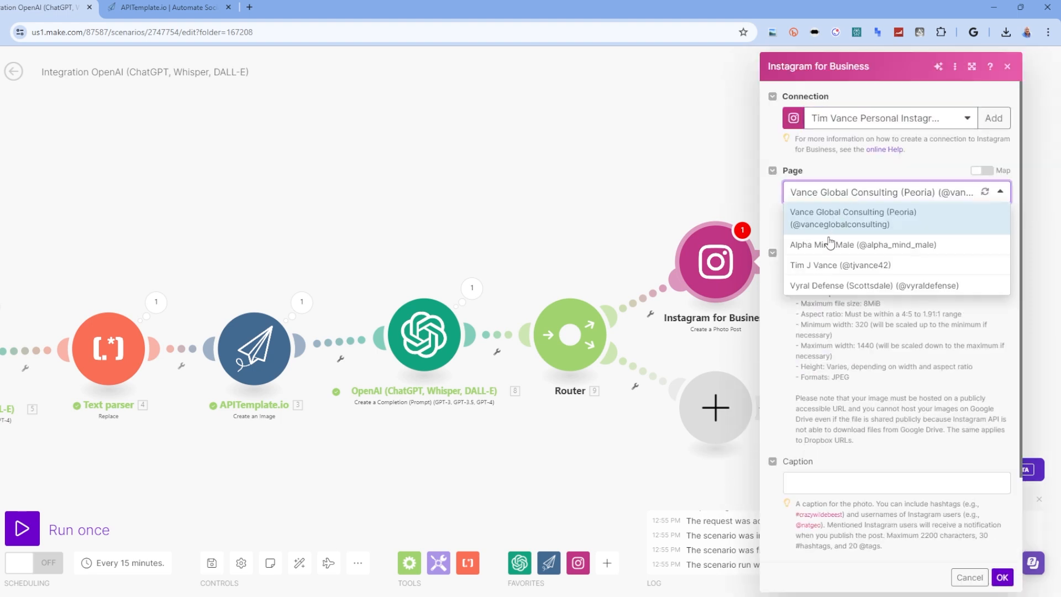
{"action": "left_click", "coordinate": [827, 264]}
Step: Map the Instagram module's Photo URL to the Download URL output of APITemplate.io
{"action": "left_click", "coordinate": [821, 273]}
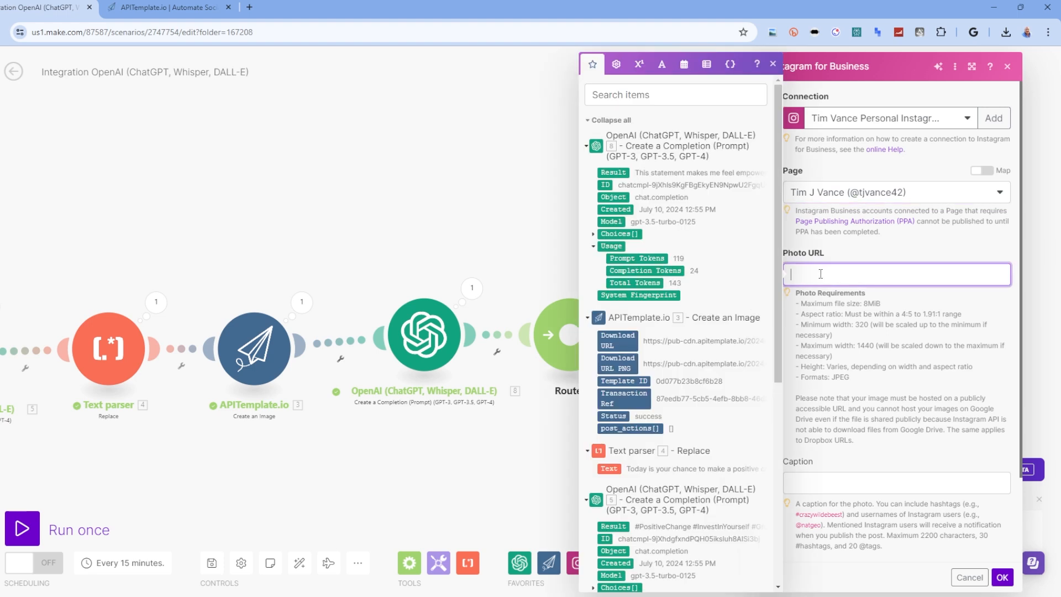
{"action": "left_click", "coordinate": [619, 363]}
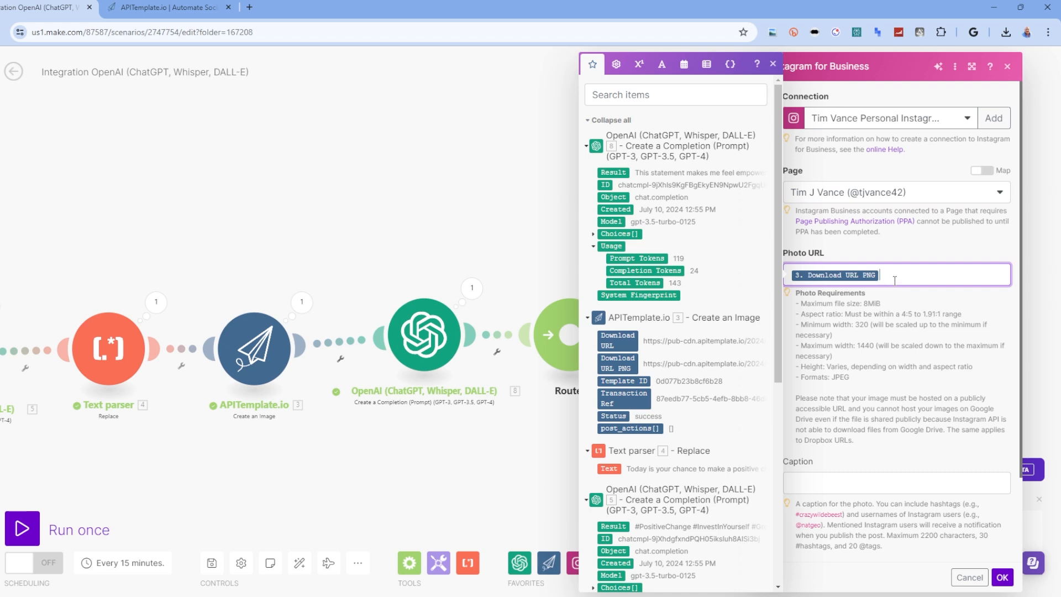
{"action": "key", "text": "BackSpace"}
{"action": "left_click", "coordinate": [617, 338]}
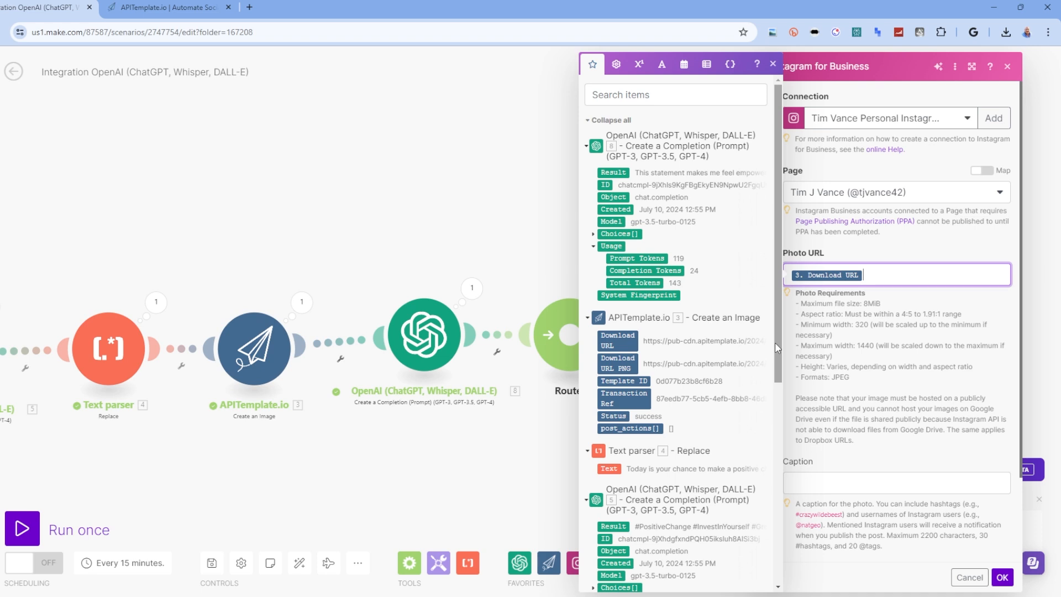
Step: Map the Instagram caption to the Result of the caption-writing OpenAI module and save the module's settings
{"action": "left_click", "coordinate": [864, 362]}
{"action": "scroll", "coordinate": [864, 362], "scroll_direction": "down", "scroll_amount": 1}
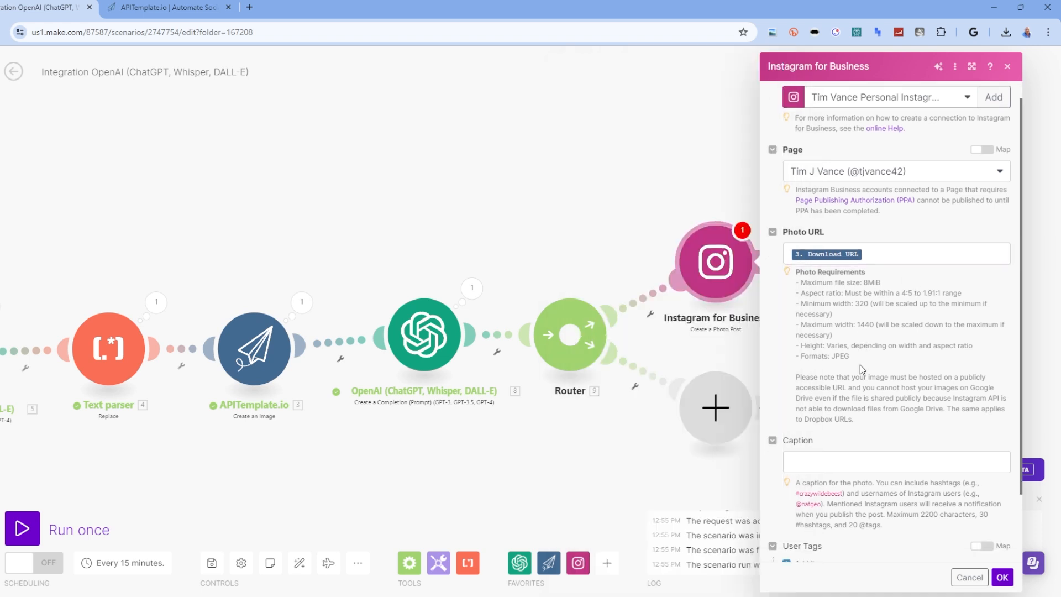
{"action": "left_click", "coordinate": [826, 419]}
{"action": "left_click", "coordinate": [613, 172]}
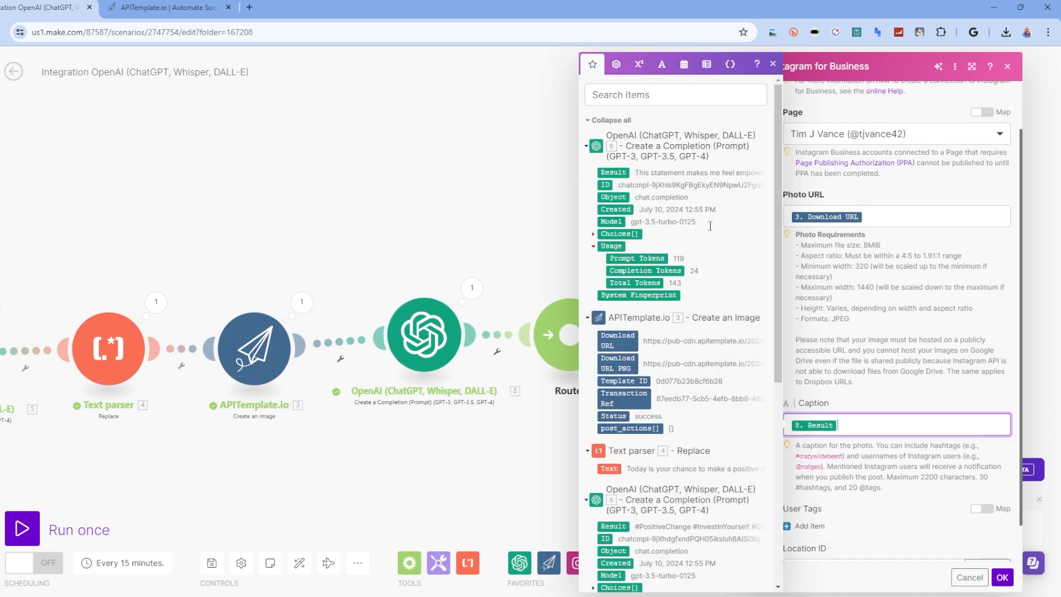
{"action": "left_click", "coordinate": [883, 392]}
{"action": "scroll", "coordinate": [862, 409], "scroll_direction": "down", "scroll_amount": 1}
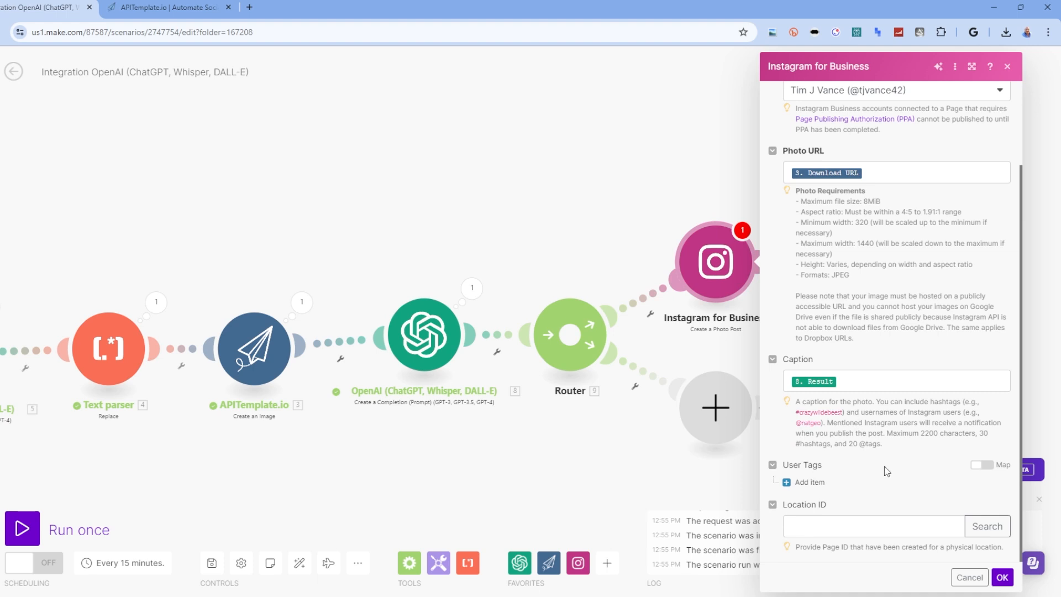
{"action": "left_click", "coordinate": [1002, 577]}
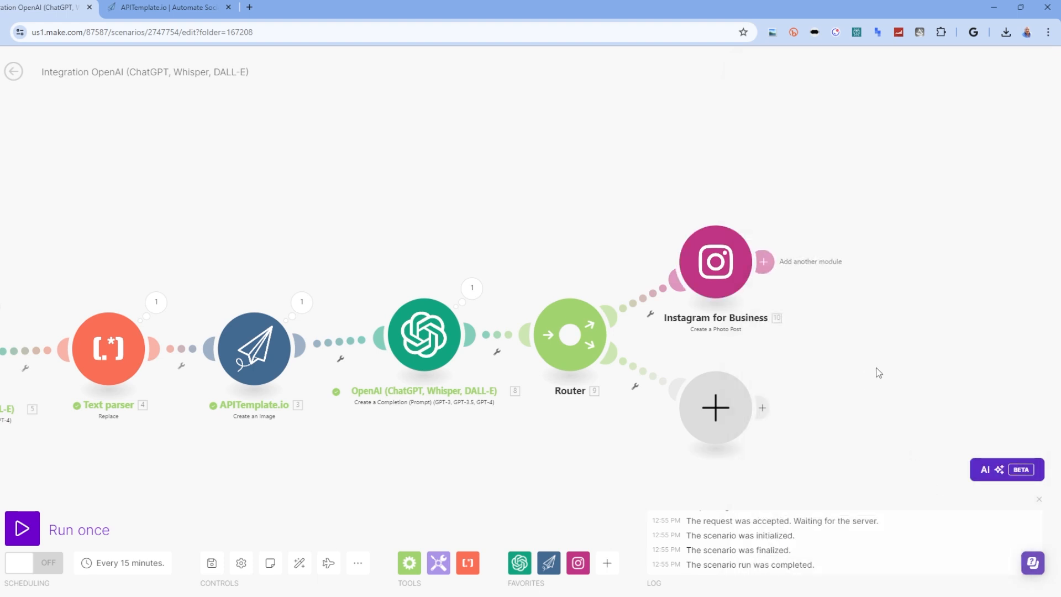
Step: Add a LinkedIn Create a User Image Post module to the router's lower route
{"action": "left_click", "coordinate": [764, 340]}
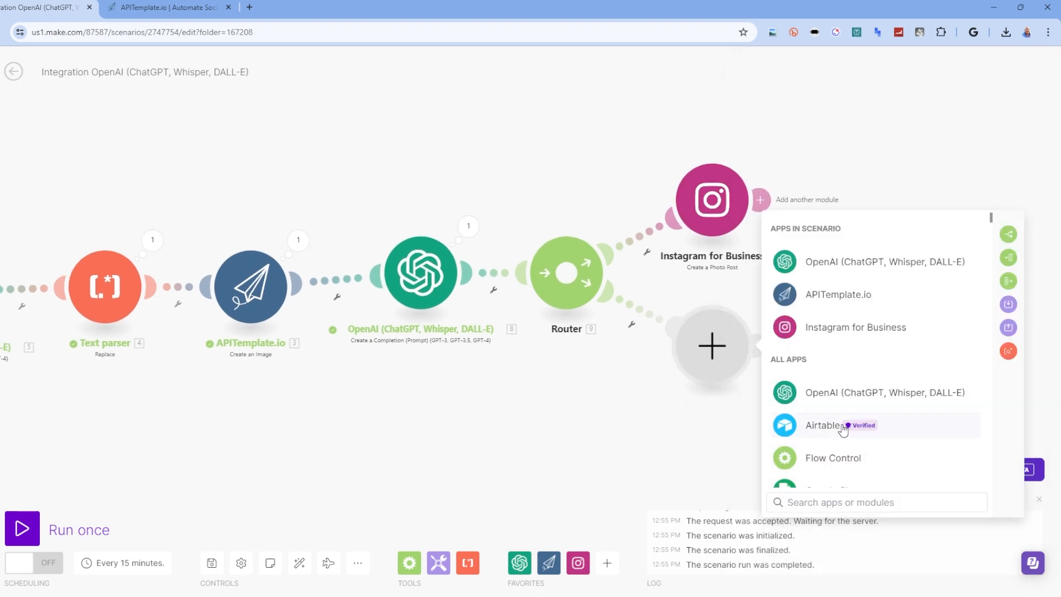
{"action": "scroll", "coordinate": [838, 428], "scroll_direction": "down", "scroll_amount": 3}
{"action": "scroll", "coordinate": [834, 412], "scroll_direction": "down", "scroll_amount": 4}
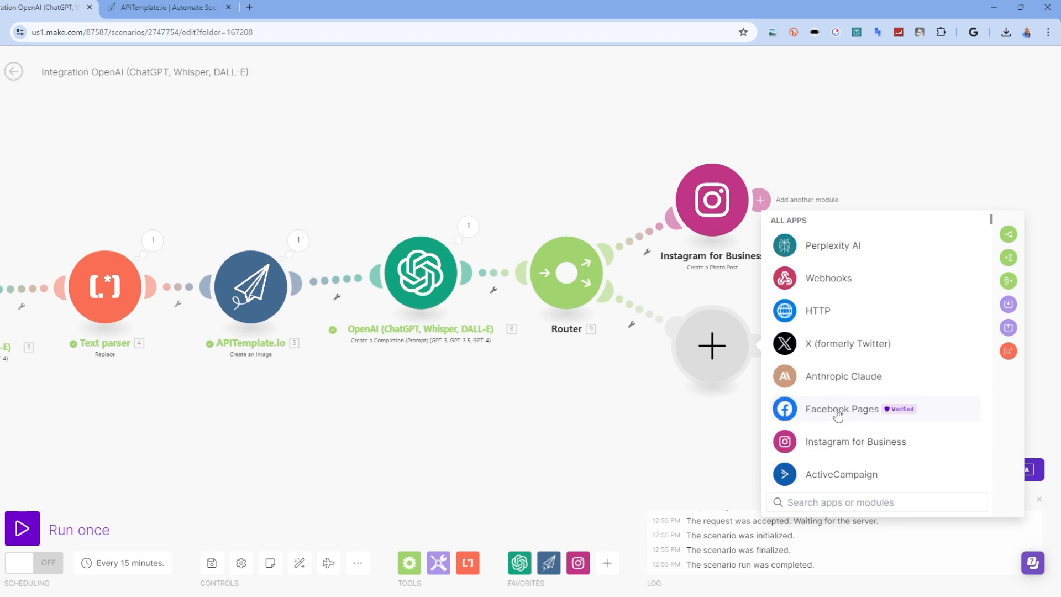
{"action": "scroll", "coordinate": [824, 319], "scroll_direction": "down", "scroll_amount": 3}
{"action": "left_click", "coordinate": [823, 393]}
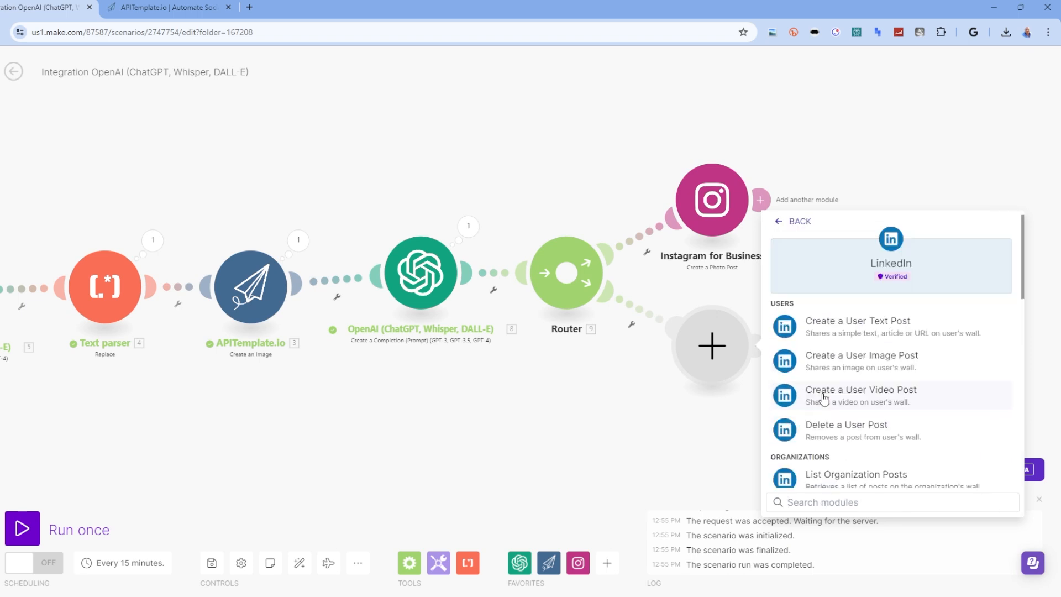
{"action": "left_click", "coordinate": [888, 364]}
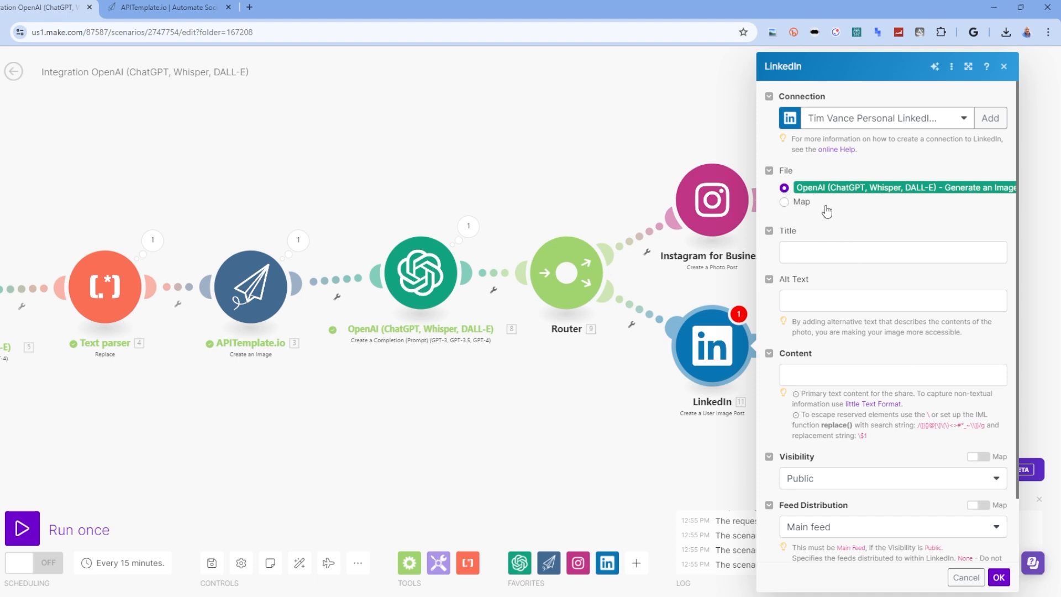
{"action": "left_click", "coordinate": [822, 203]}
{"action": "left_click", "coordinate": [784, 188]}
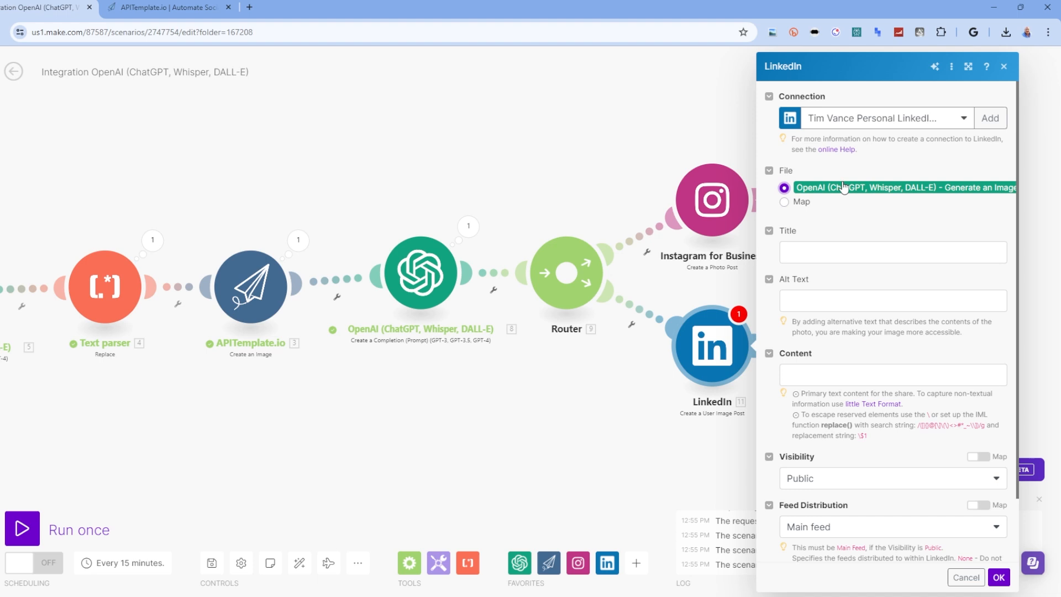
{"action": "left_click", "coordinate": [784, 202]}
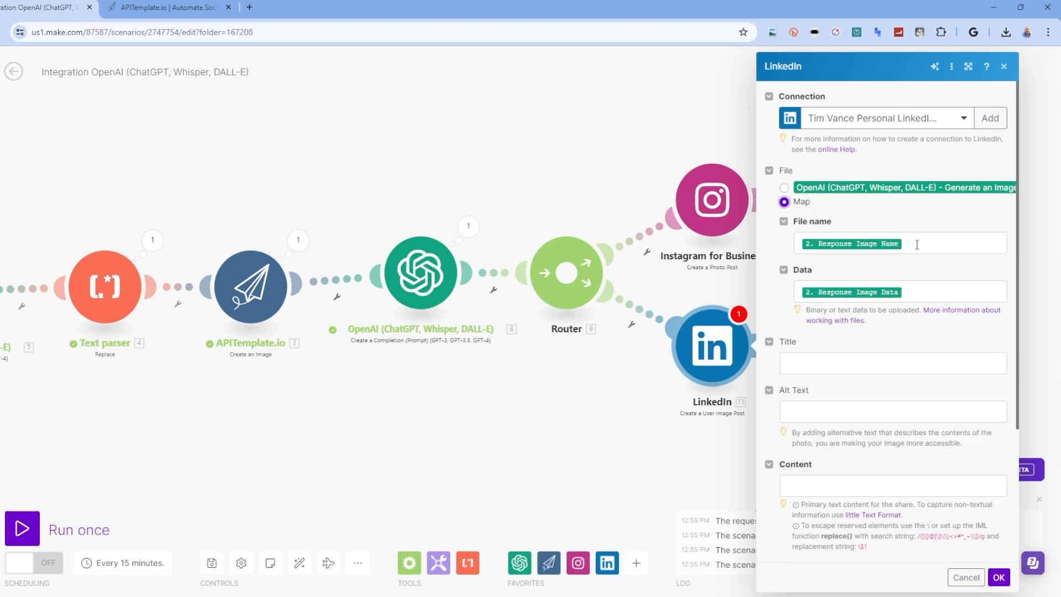
{"action": "left_click", "coordinate": [784, 188]}
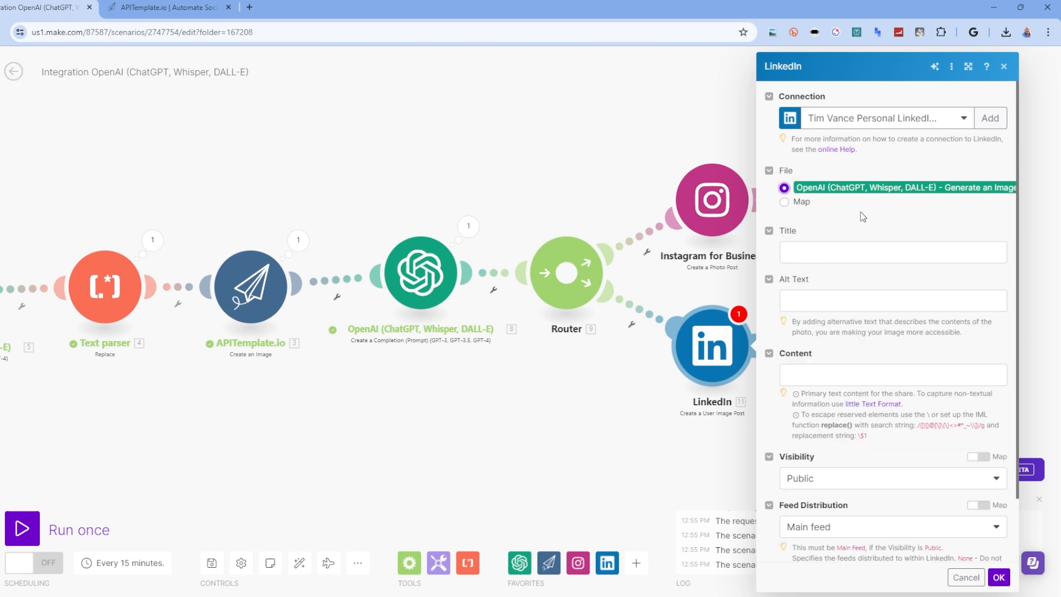
{"action": "left_click", "coordinate": [1004, 66]}
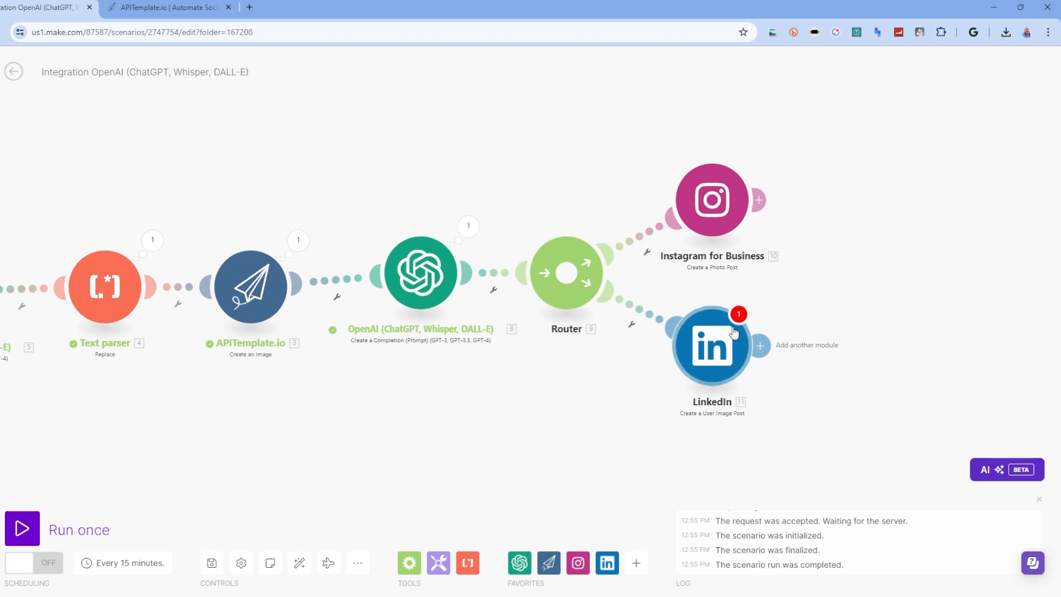
Step: Delete the LinkedIn module from the router's lower route
{"action": "left_click", "coordinate": [719, 343]}
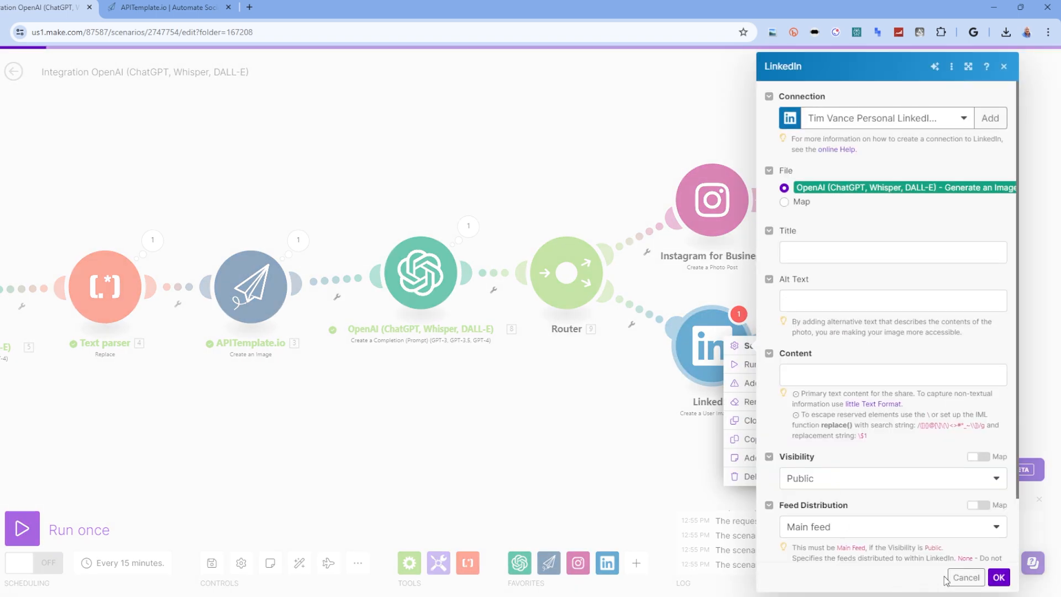
{"action": "left_click", "coordinate": [965, 577]}
{"action": "left_click", "coordinate": [750, 477]}
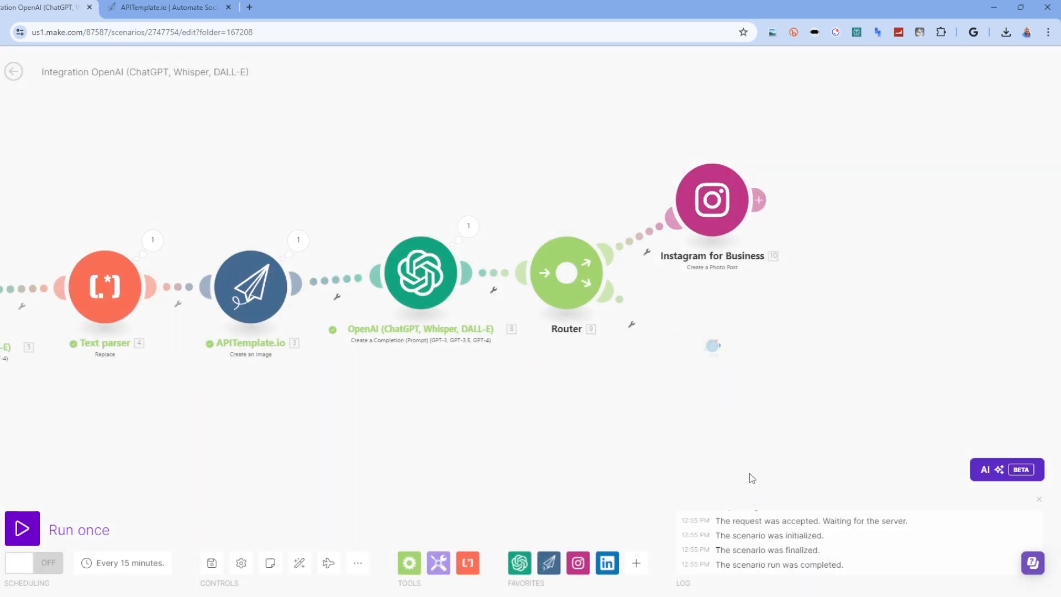
Step: Add an HTTP Get a file module to the router's lower route
{"action": "left_click", "coordinate": [577, 285]}
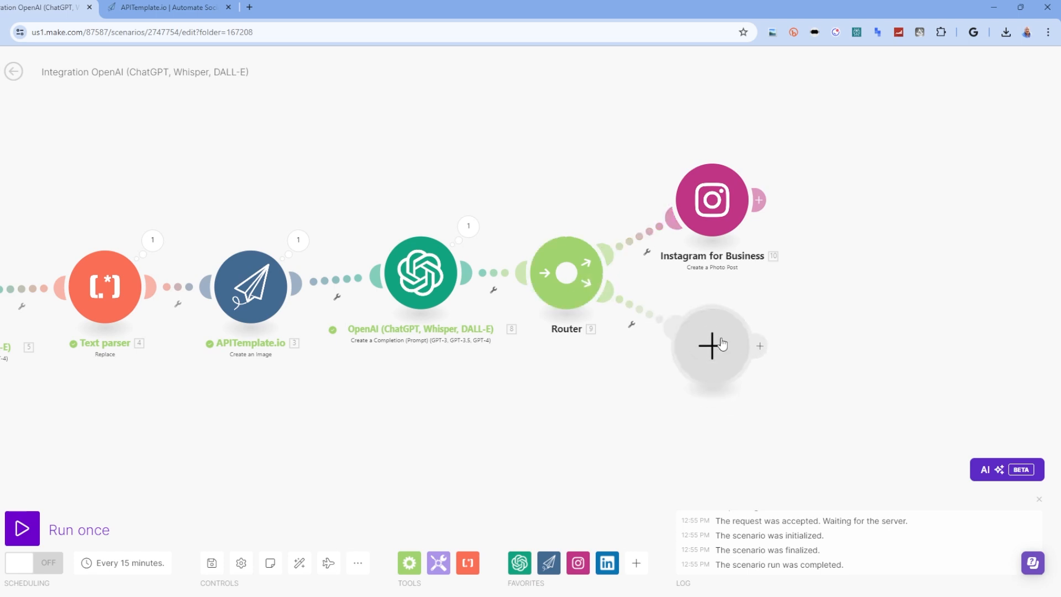
{"action": "left_click", "coordinate": [714, 345]}
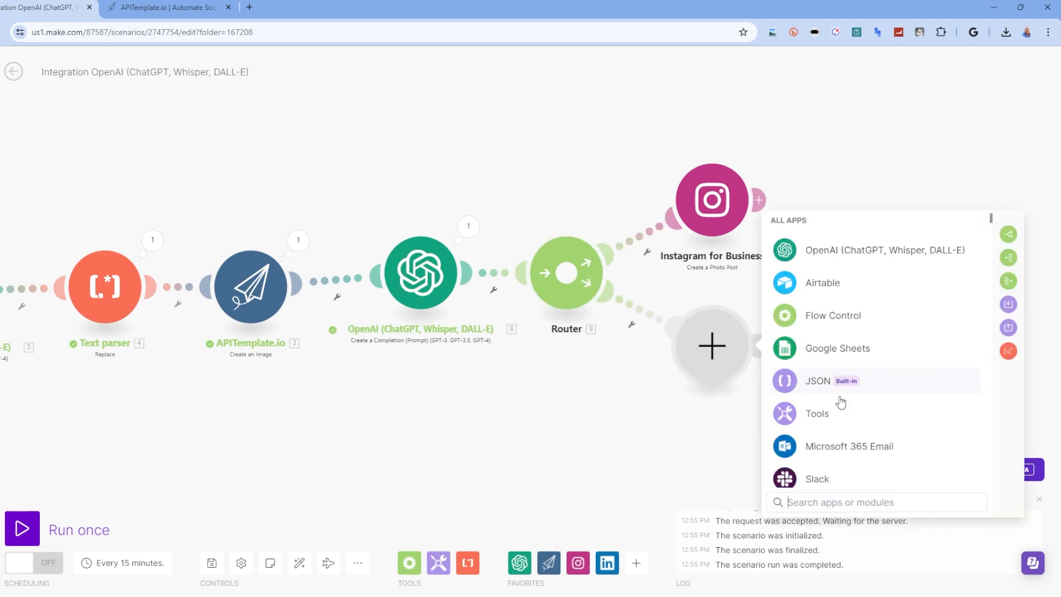
{"action": "scroll", "coordinate": [836, 406], "scroll_direction": "down", "scroll_amount": 3}
{"action": "scroll", "coordinate": [829, 387], "scroll_direction": "up", "scroll_amount": 3}
{"action": "scroll", "coordinate": [825, 369], "scroll_direction": "down", "scroll_amount": 1}
{"action": "scroll", "coordinate": [825, 369], "scroll_direction": "down", "scroll_amount": 3}
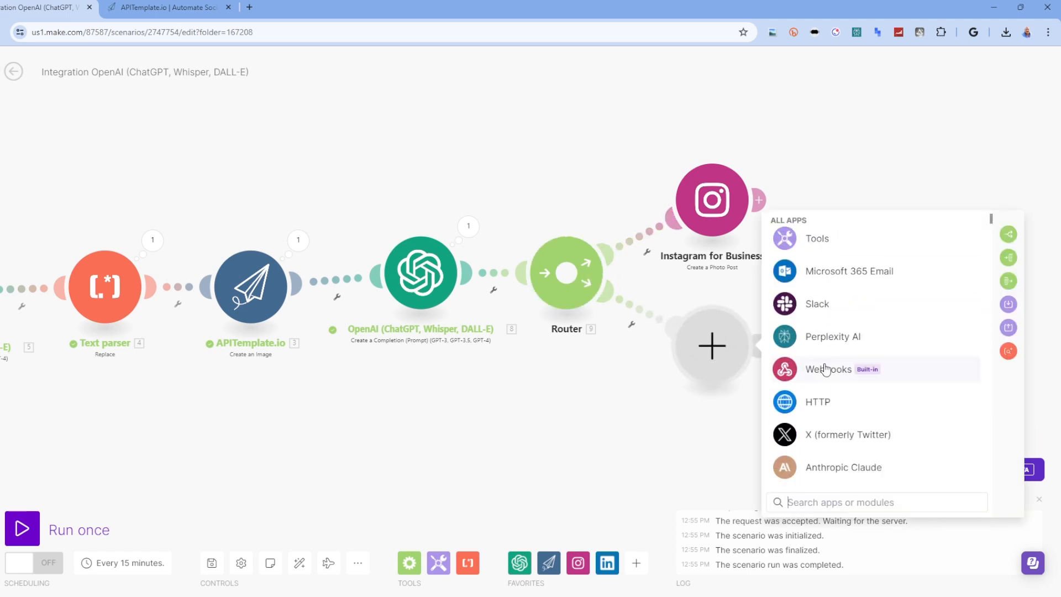
{"action": "left_click", "coordinate": [818, 402]}
{"action": "left_click", "coordinate": [824, 332]}
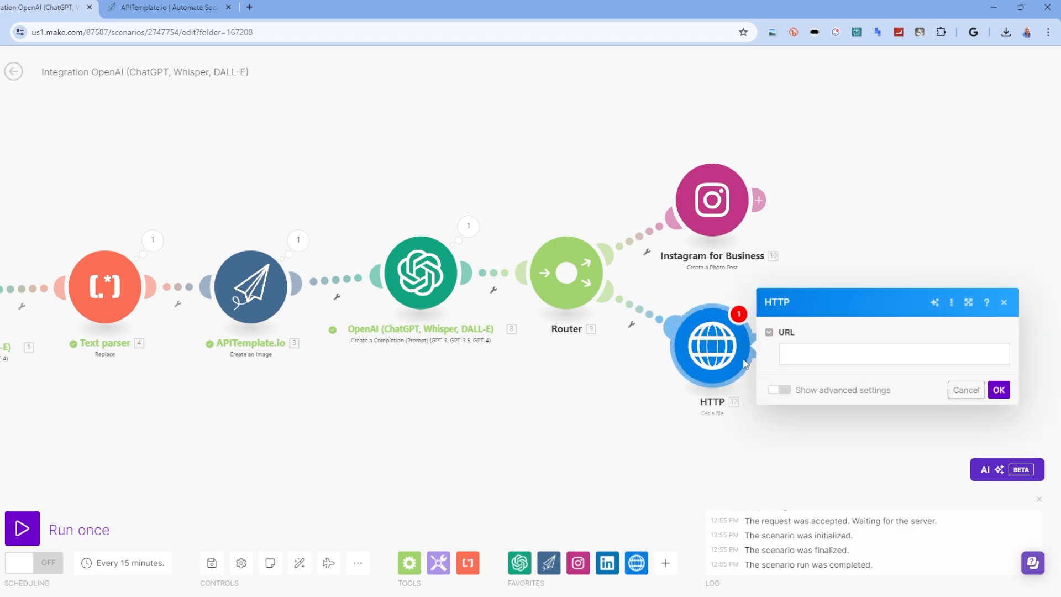
Step: Map the HTTP module's URL to the Download URL output of APITemplate.io and save the module's settings
{"action": "left_click", "coordinate": [818, 348]}
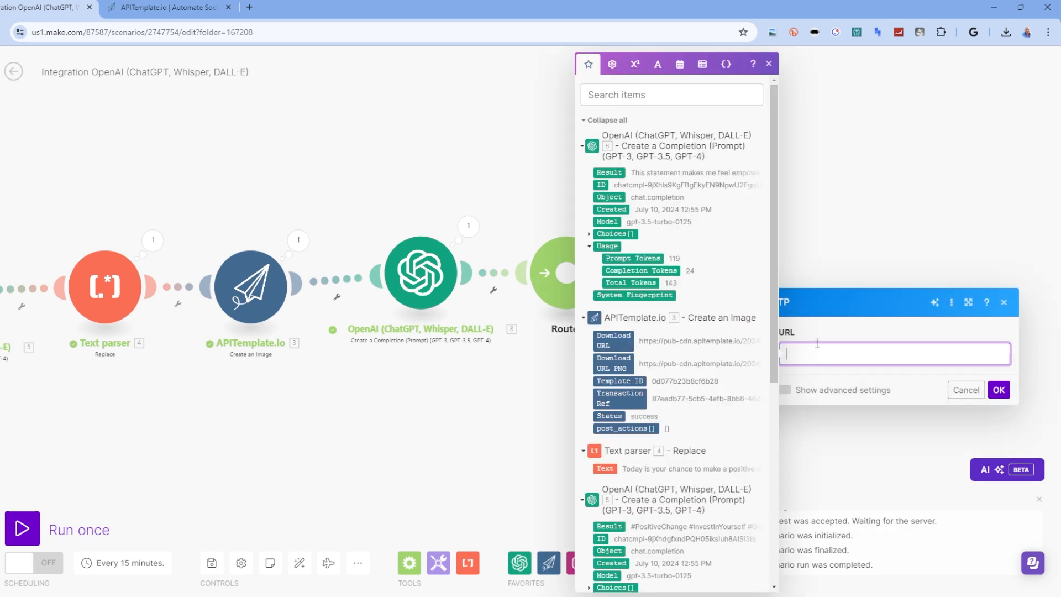
{"action": "left_click", "coordinate": [615, 343]}
{"action": "left_click", "coordinate": [997, 391]}
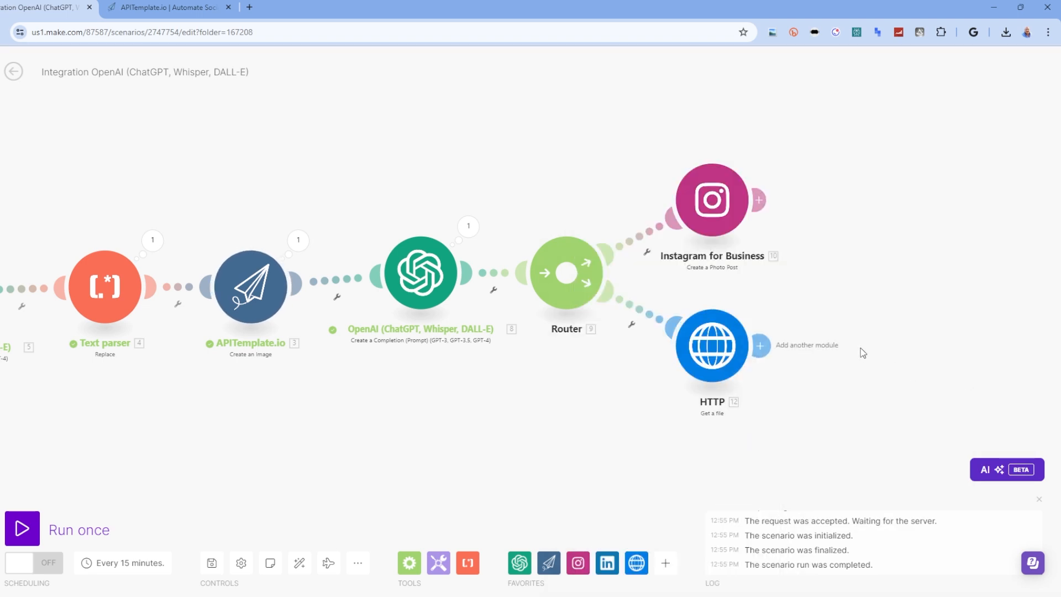
Step: Add a LinkedIn Create a User Image Post module after the HTTP module, using HTTP - Get a file as its file source
{"action": "left_click", "coordinate": [758, 345]}
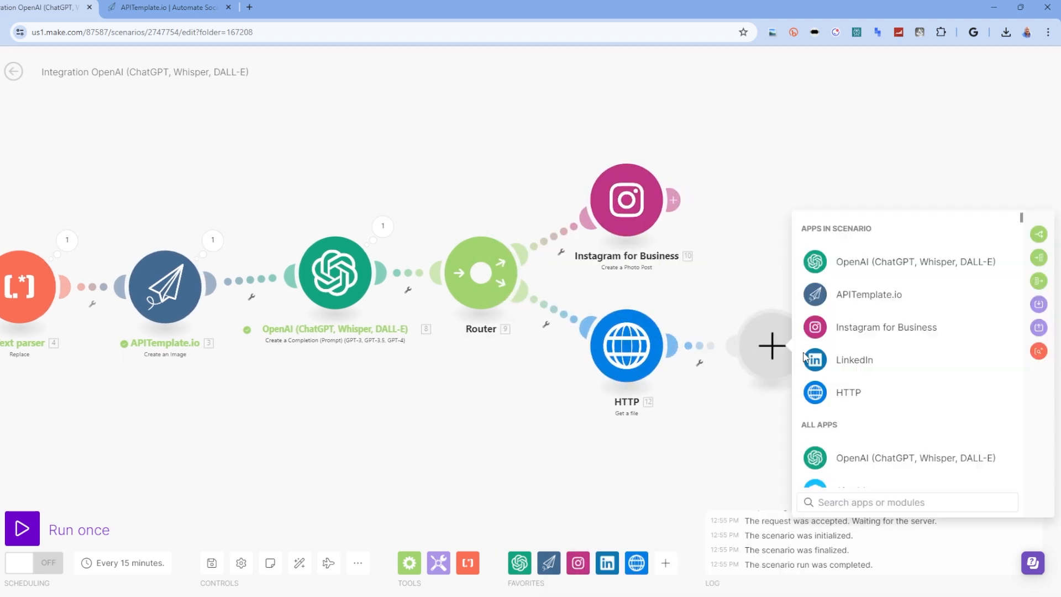
{"action": "left_click", "coordinate": [862, 360]}
{"action": "key", "text": "Escape"}
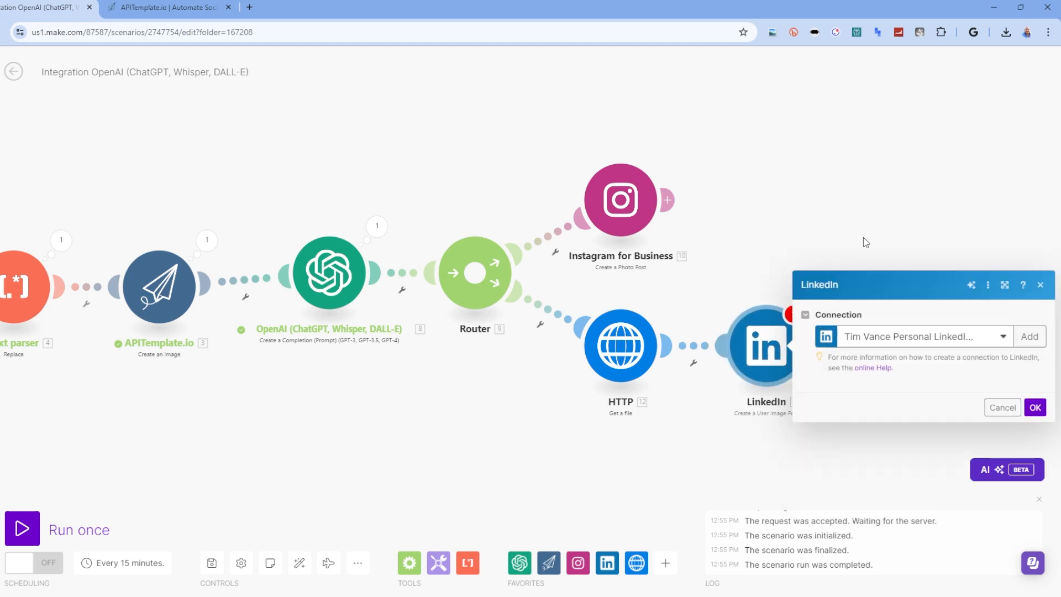
{"action": "left_click", "coordinate": [714, 204]}
Step: Map the LinkedIn post's Content to the Result of the caption-writing OpenAI module and save the module's settings
{"action": "left_click", "coordinate": [733, 268]}
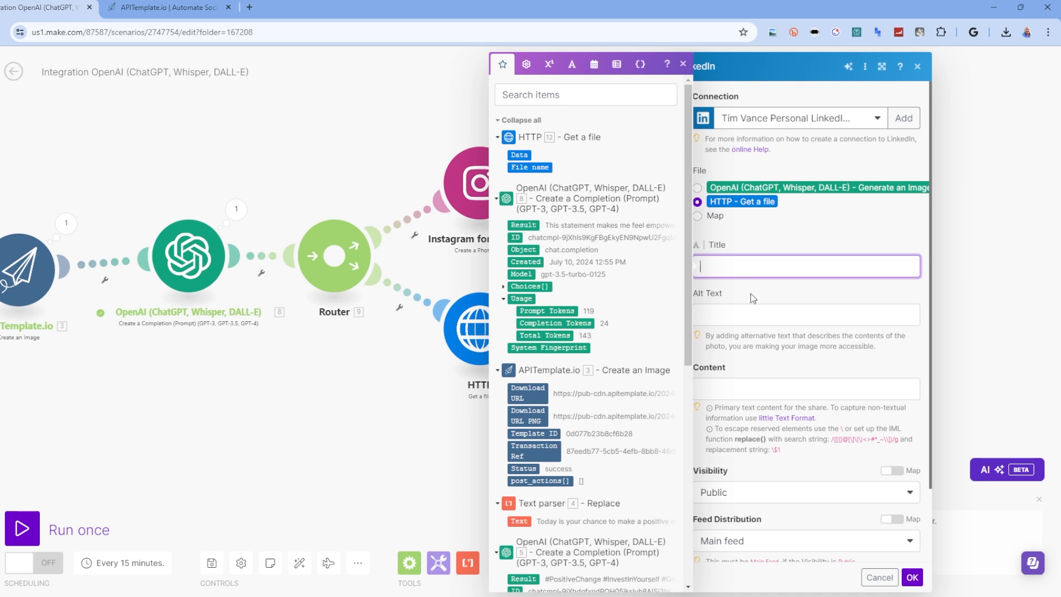
{"action": "left_click", "coordinate": [732, 386]}
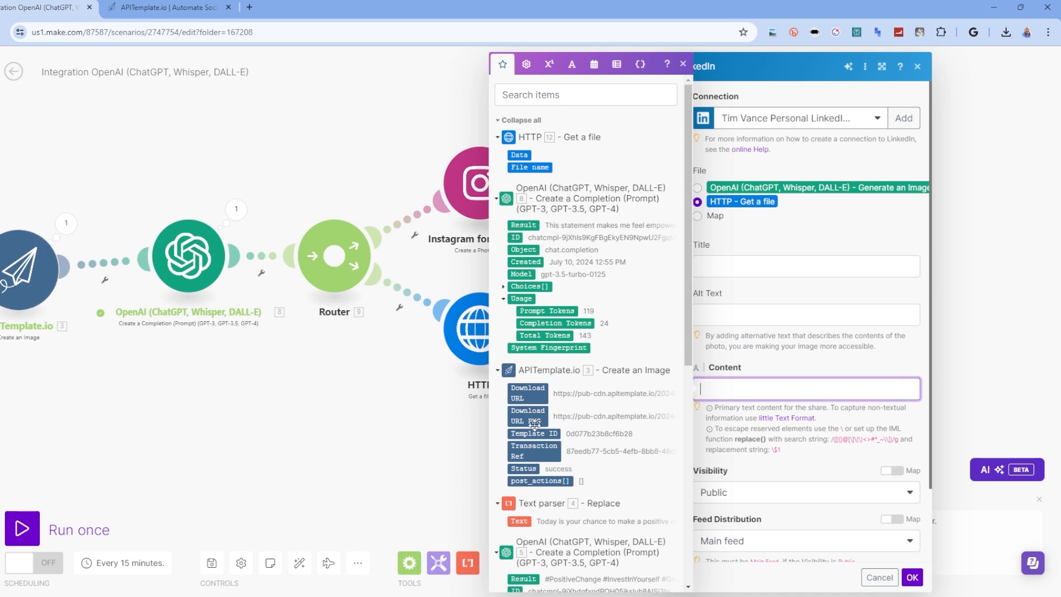
{"action": "left_click", "coordinate": [520, 225]}
{"action": "left_click", "coordinate": [788, 348]}
{"action": "scroll", "coordinate": [789, 348], "scroll_direction": "down", "scroll_amount": 2}
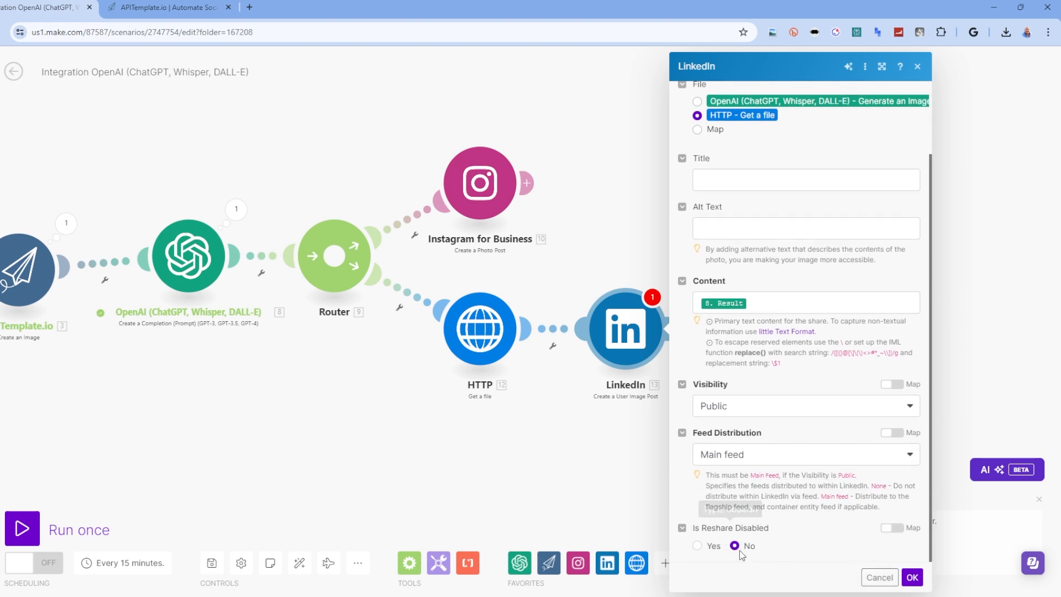
{"action": "scroll", "coordinate": [805, 377], "scroll_direction": "up", "scroll_amount": 2}
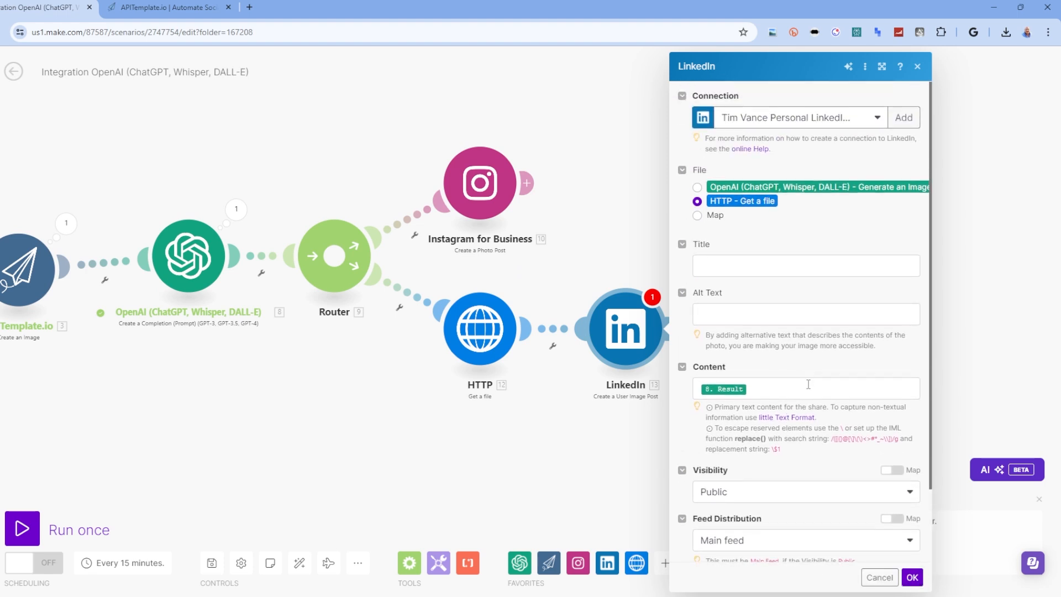
{"action": "scroll", "coordinate": [807, 383], "scroll_direction": "down", "scroll_amount": 2}
{"action": "left_click", "coordinate": [912, 578]}
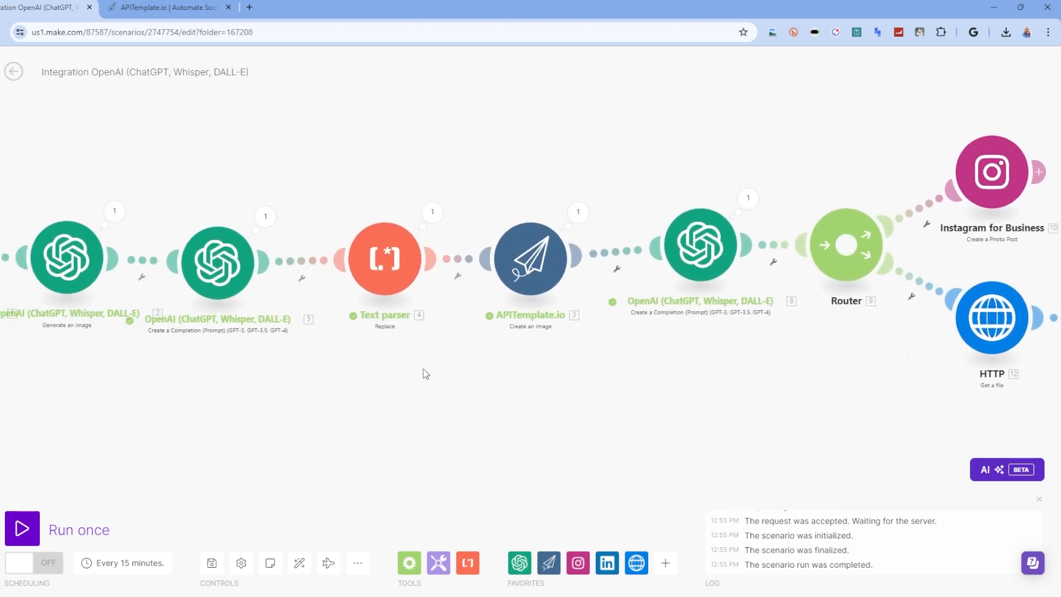
Step: Auto-align the scenario's modules and save the scenario
{"action": "left_click", "coordinate": [299, 562]}
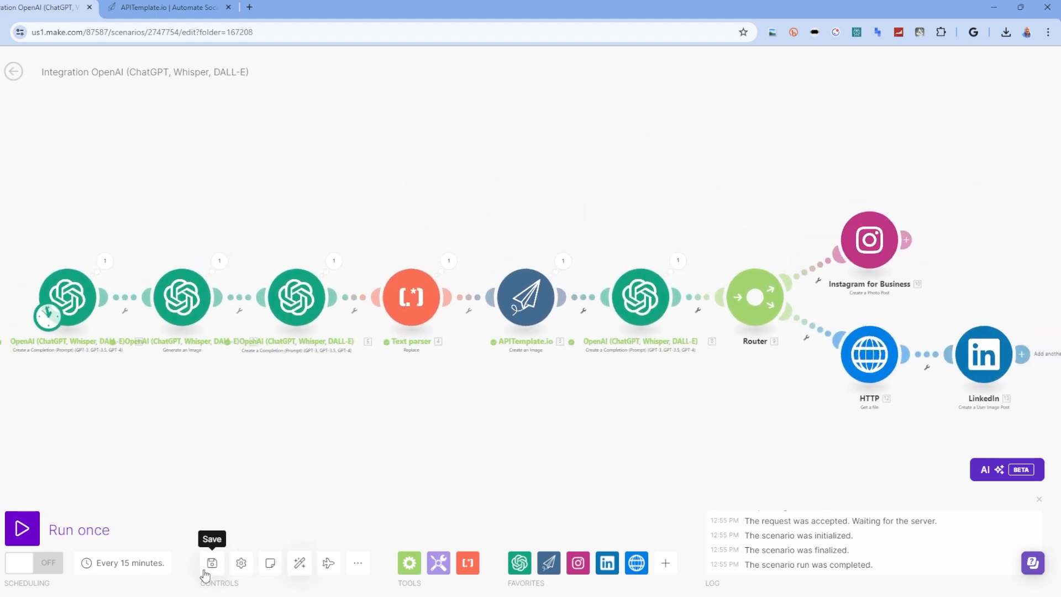
{"action": "left_click", "coordinate": [212, 563]}
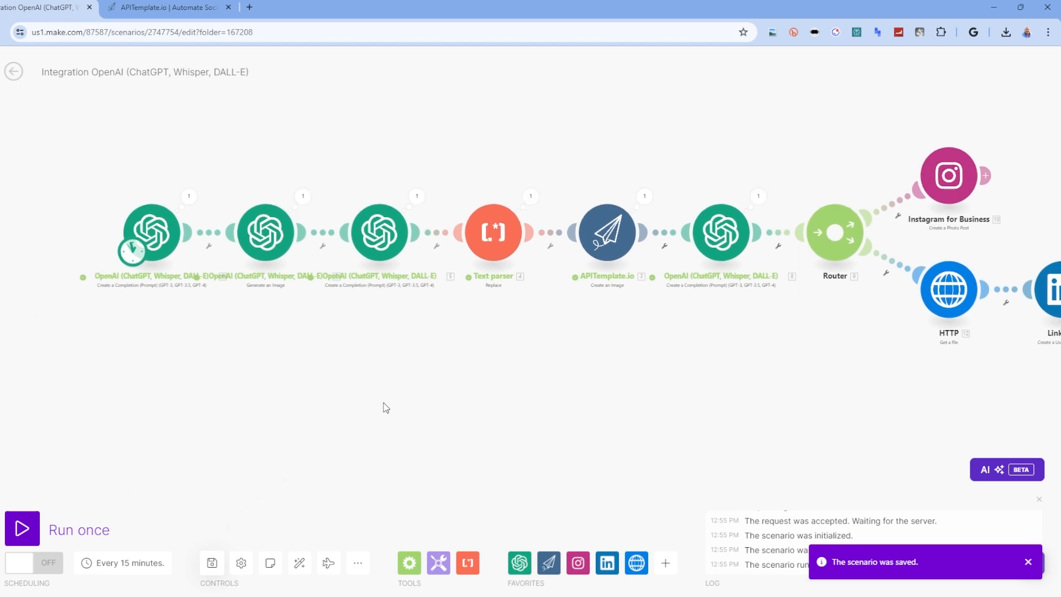
Step: Schedule the scenario to run every day at 4:00 AM
{"action": "left_click", "coordinate": [106, 562]}
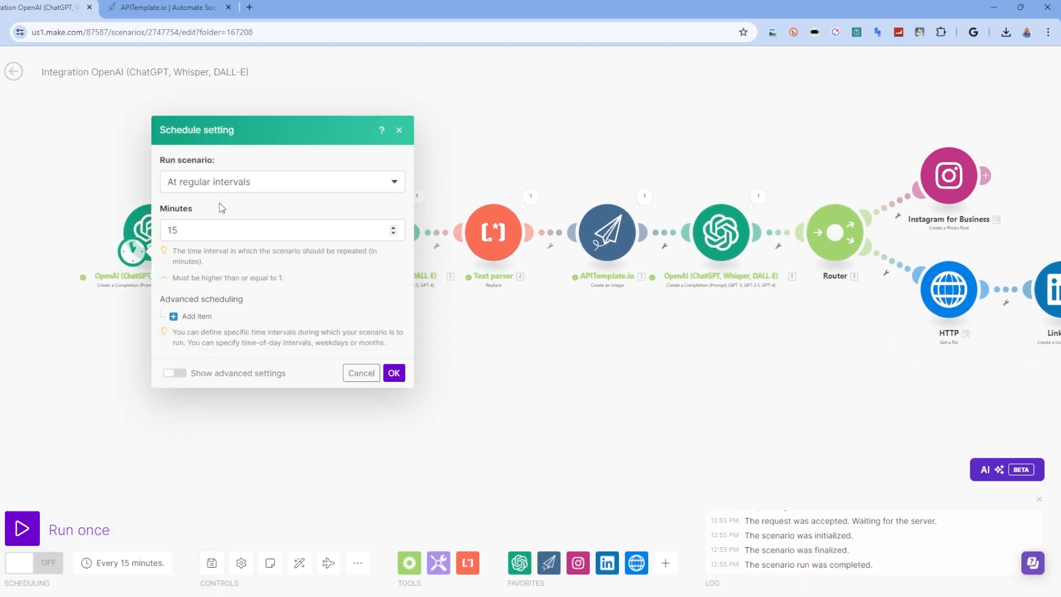
{"action": "left_click", "coordinate": [228, 182]}
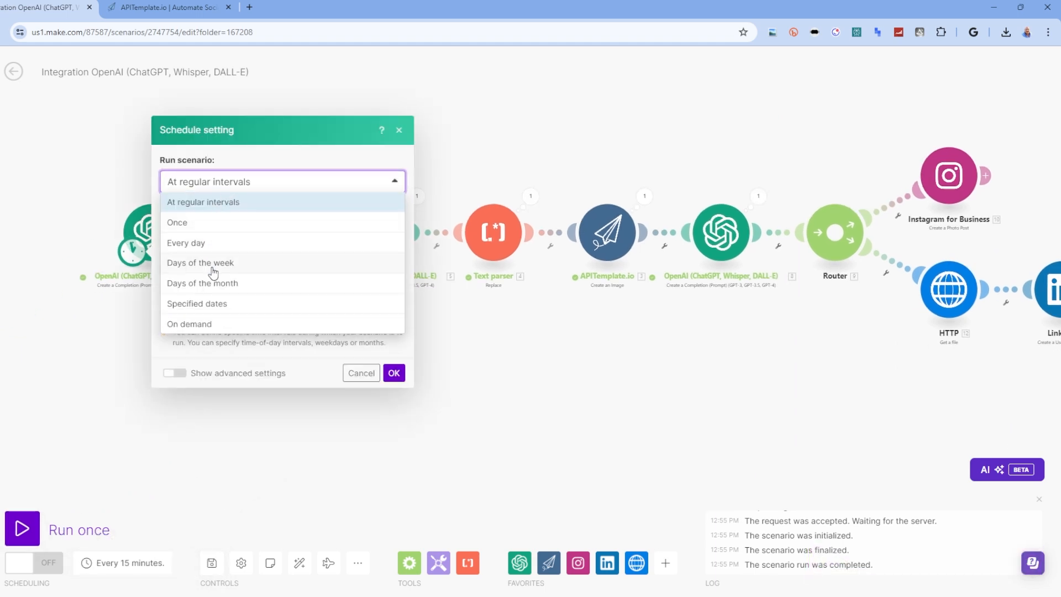
{"action": "left_click", "coordinate": [209, 243]}
{"action": "left_click", "coordinate": [241, 271]}
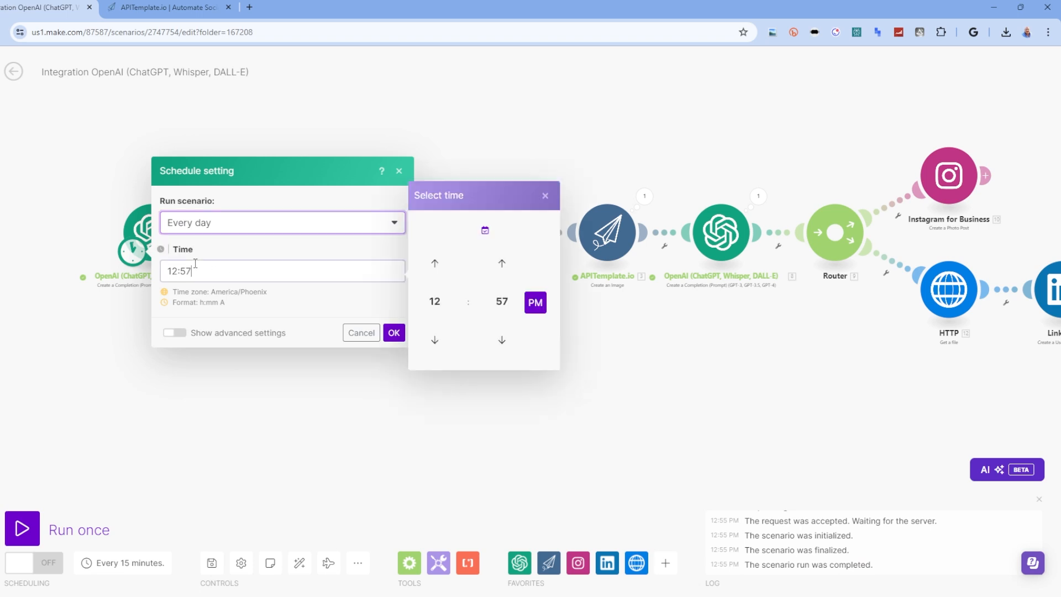
{"action": "left_click", "coordinate": [437, 301]}
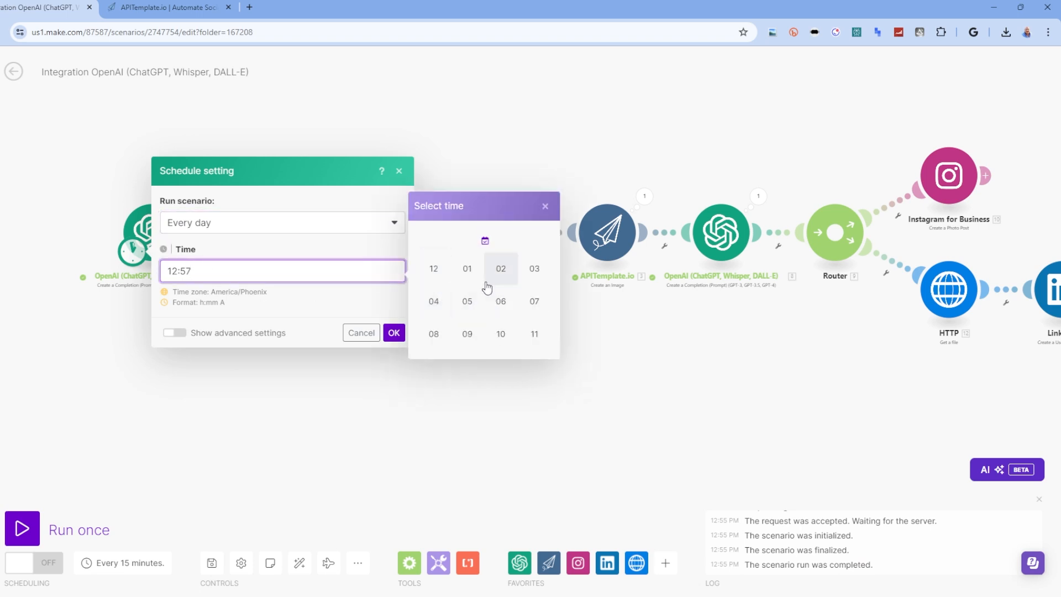
{"action": "left_click", "coordinate": [436, 301]}
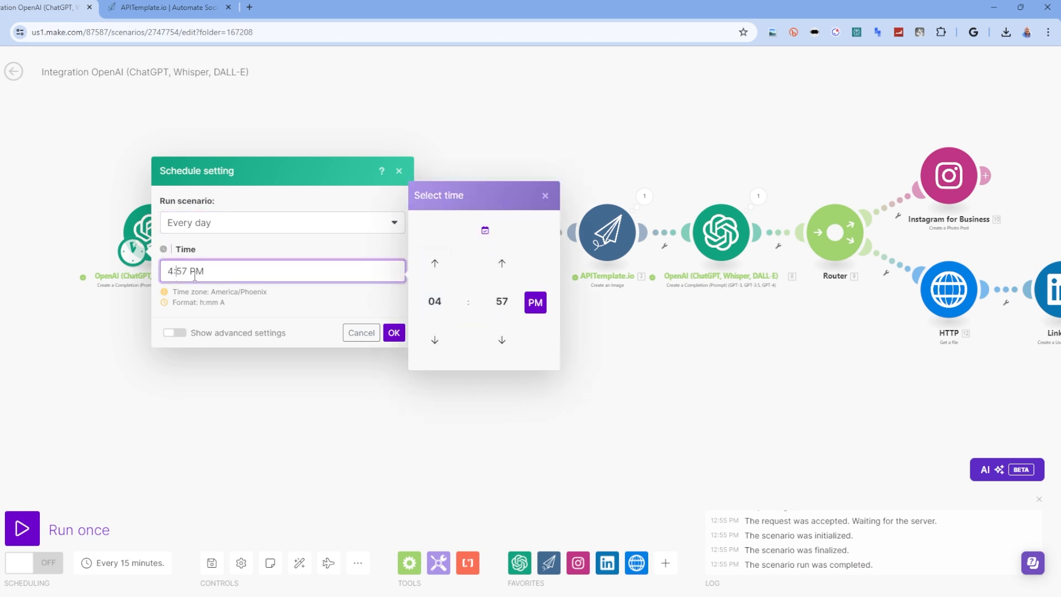
{"action": "left_click", "coordinate": [502, 301]}
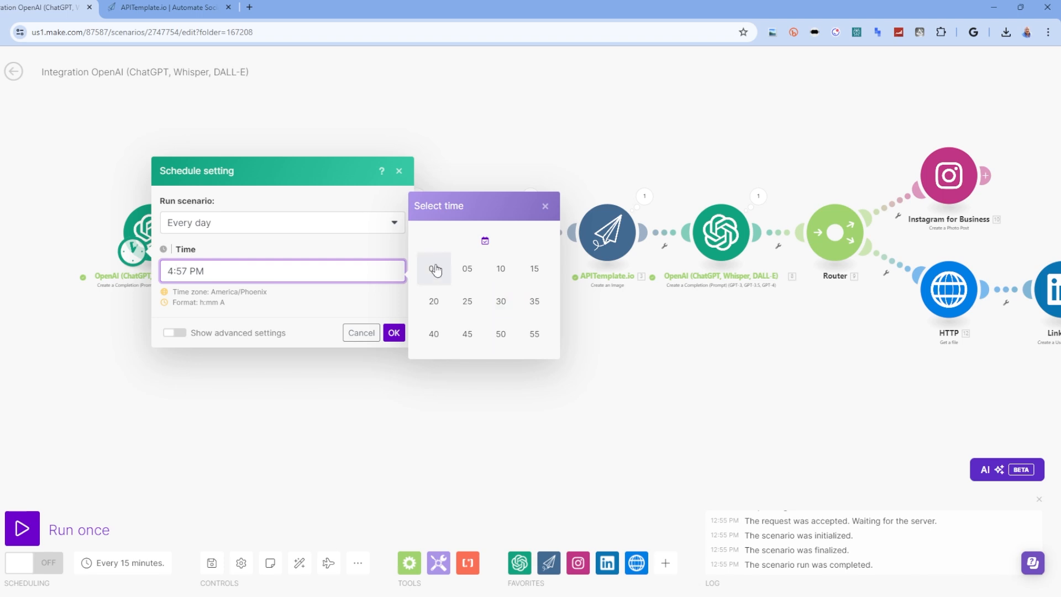
{"action": "left_click", "coordinate": [434, 268]}
{"action": "left_click", "coordinate": [536, 302]}
{"action": "left_click", "coordinate": [394, 333]}
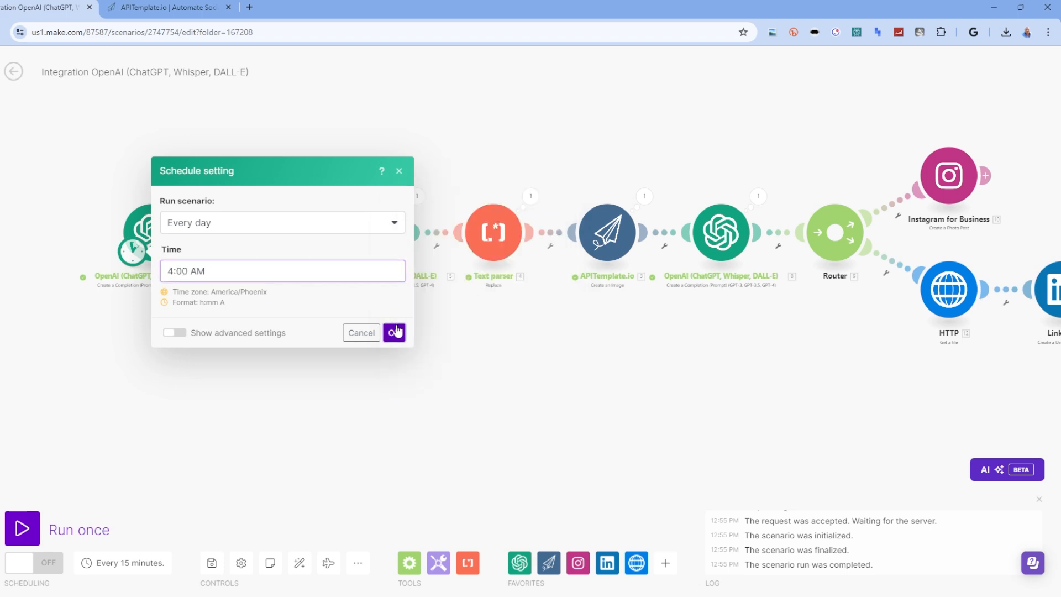
Step: Unlink the HTTP and LinkedIn branch from the router and run the scenario once
{"action": "left_click_drag", "start_coordinate": [591, 391], "coordinate": [520, 393]}
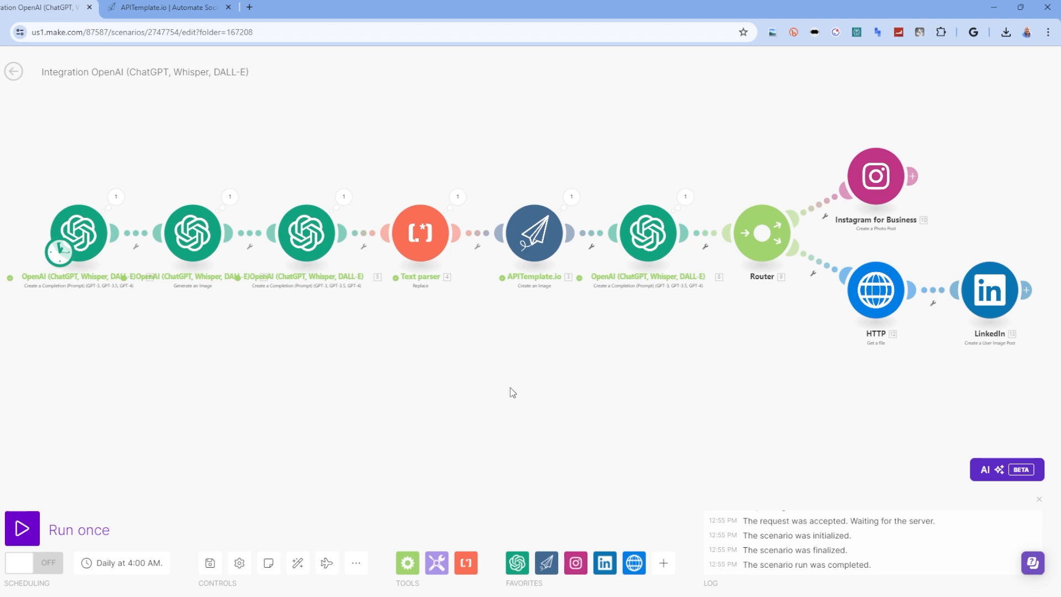
{"action": "left_click", "coordinate": [821, 265]}
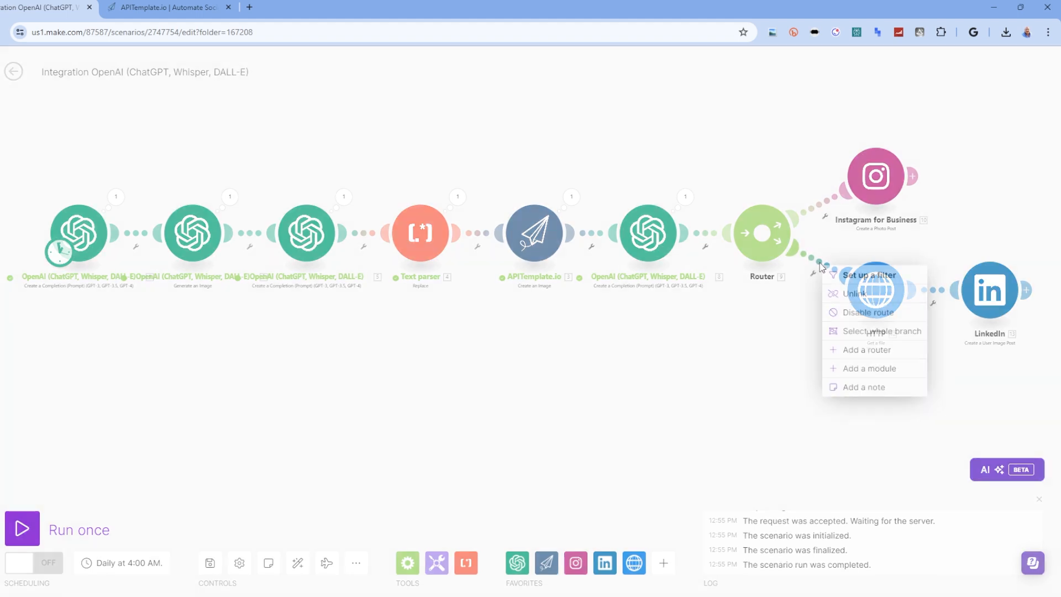
{"action": "left_click", "coordinate": [858, 293]}
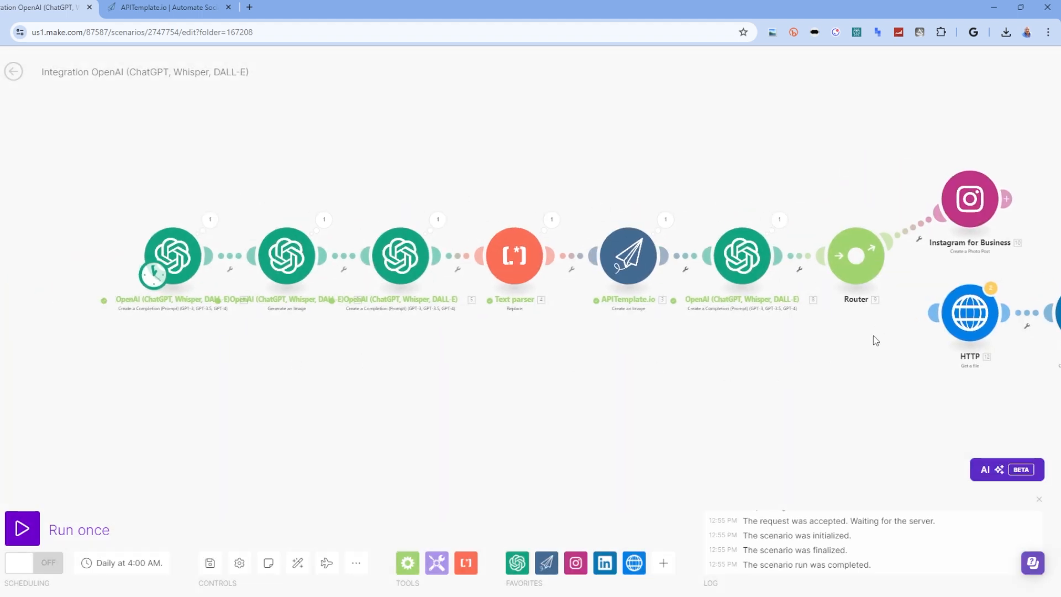
{"action": "left_click", "coordinate": [22, 528]}
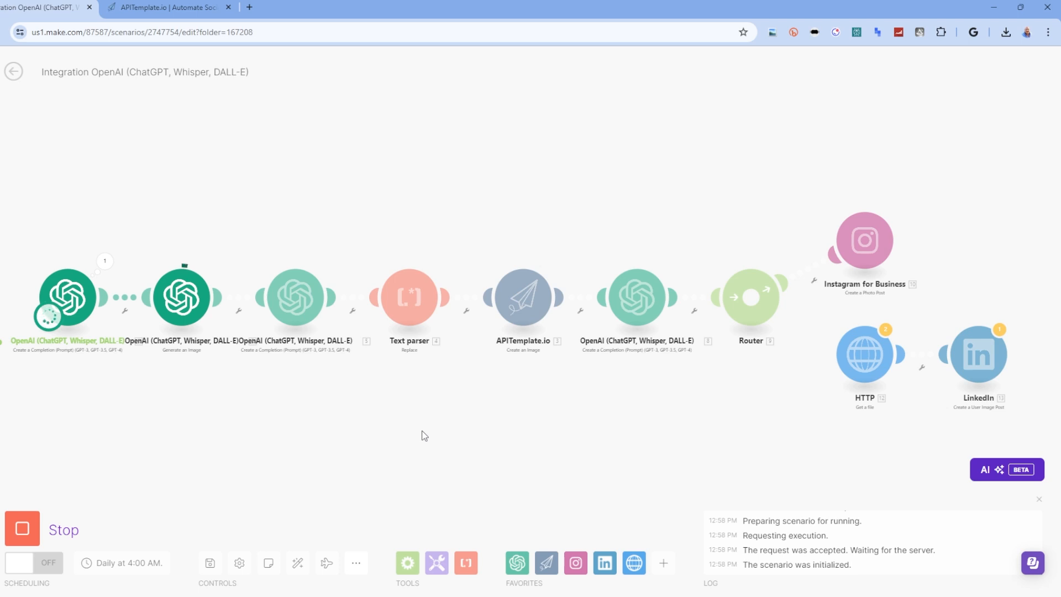
Step: Open instagram.com in a new browser tab and go to the account's own profile page
{"action": "left_click", "coordinate": [249, 7]}
{"action": "left_click", "coordinate": [247, 33]}
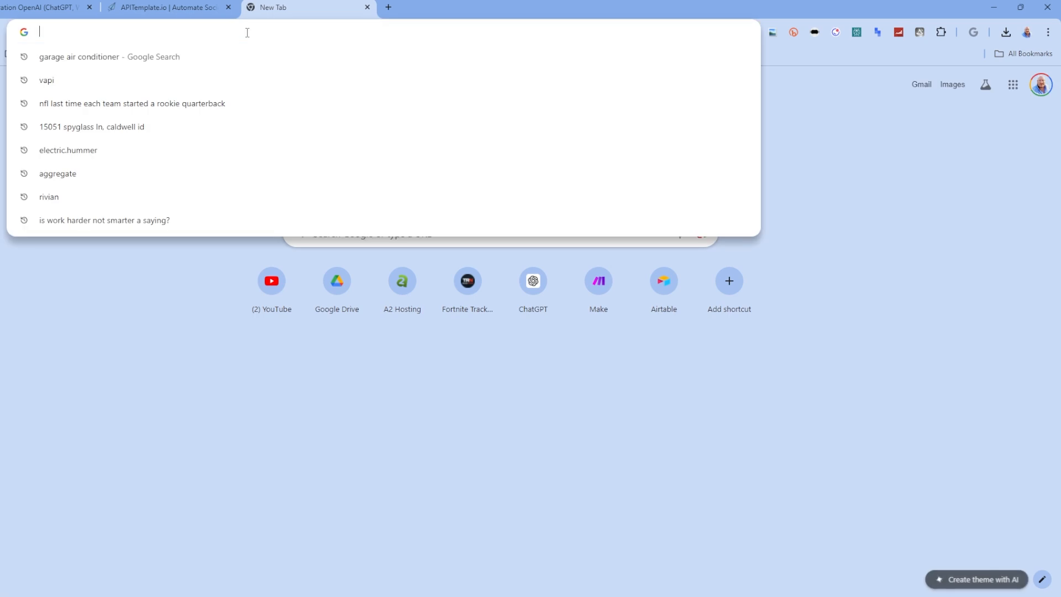
{"action": "type", "text": "instagram.com"}
{"action": "key", "text": "Return"}
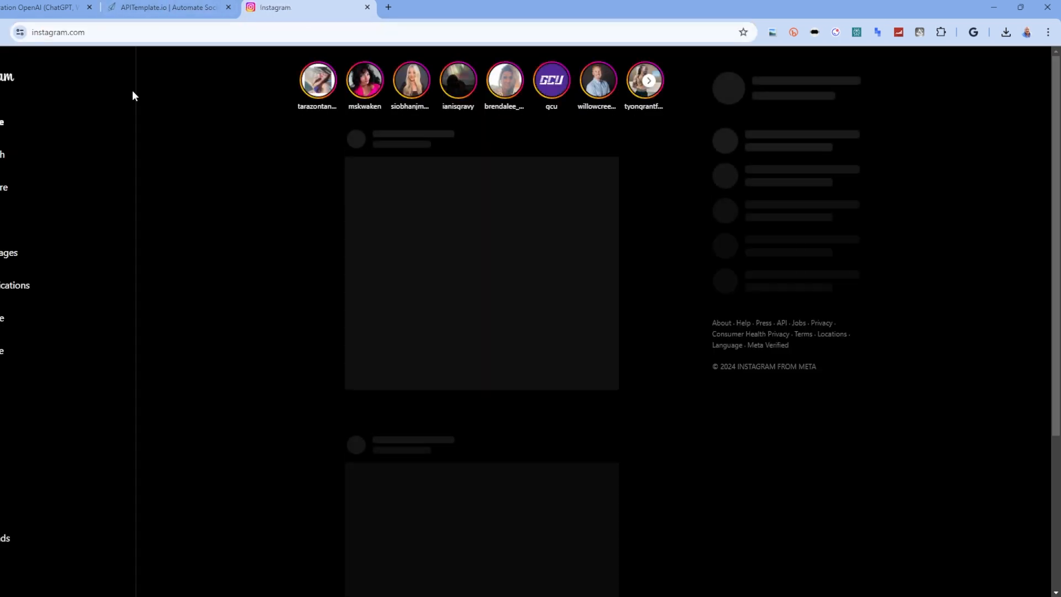
{"action": "left_click", "coordinate": [22, 350]}
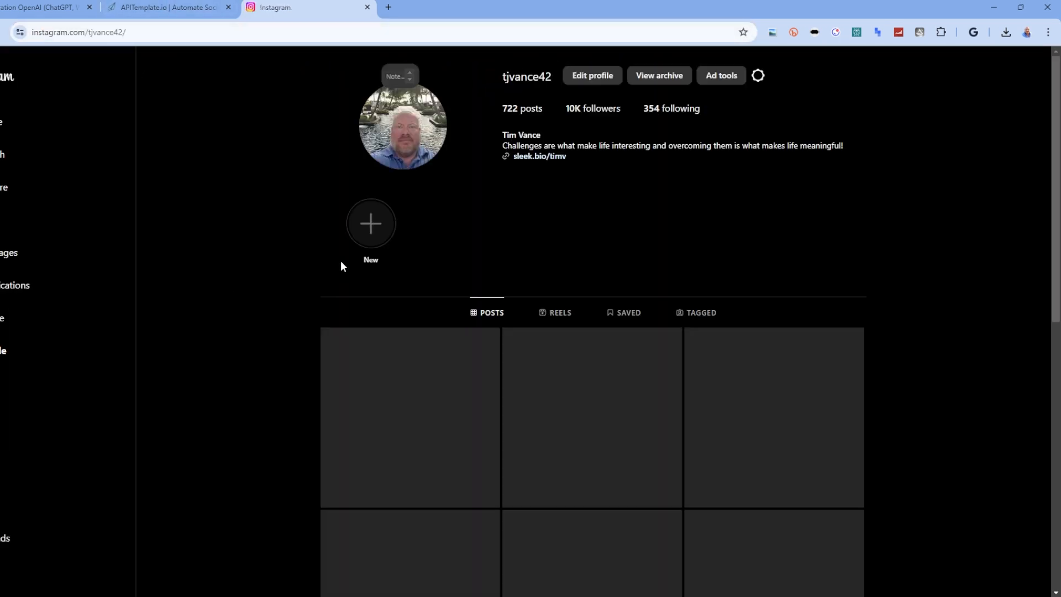
Step: View the first post in the Instagram profile grid, close it, and switch to Make to check the scenario run
{"action": "scroll", "coordinate": [449, 286], "scroll_direction": "down", "scroll_amount": 2}
{"action": "left_click", "coordinate": [450, 285]}
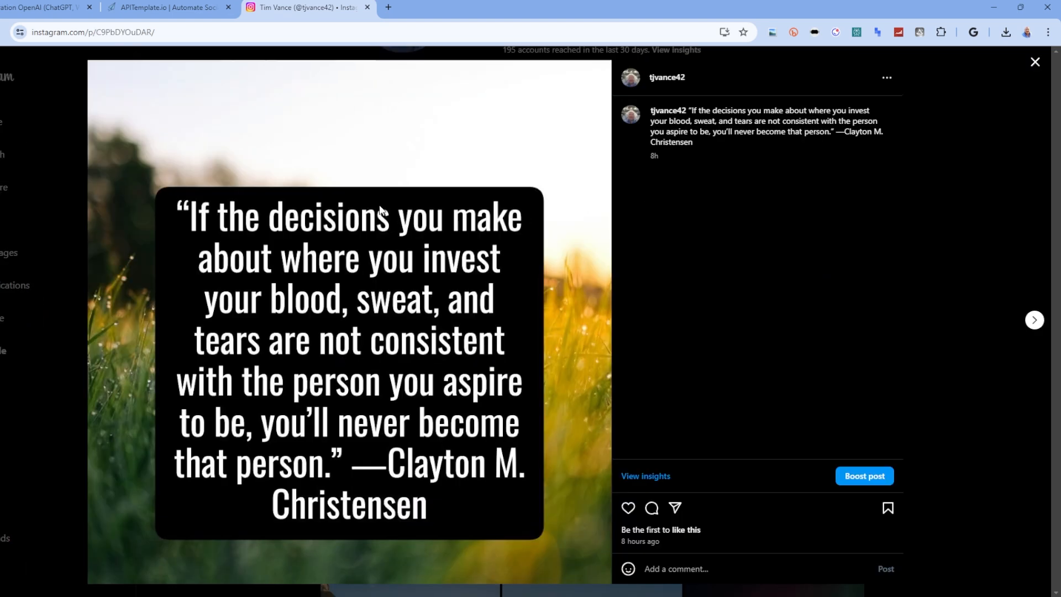
{"action": "left_click", "coordinate": [1036, 62]}
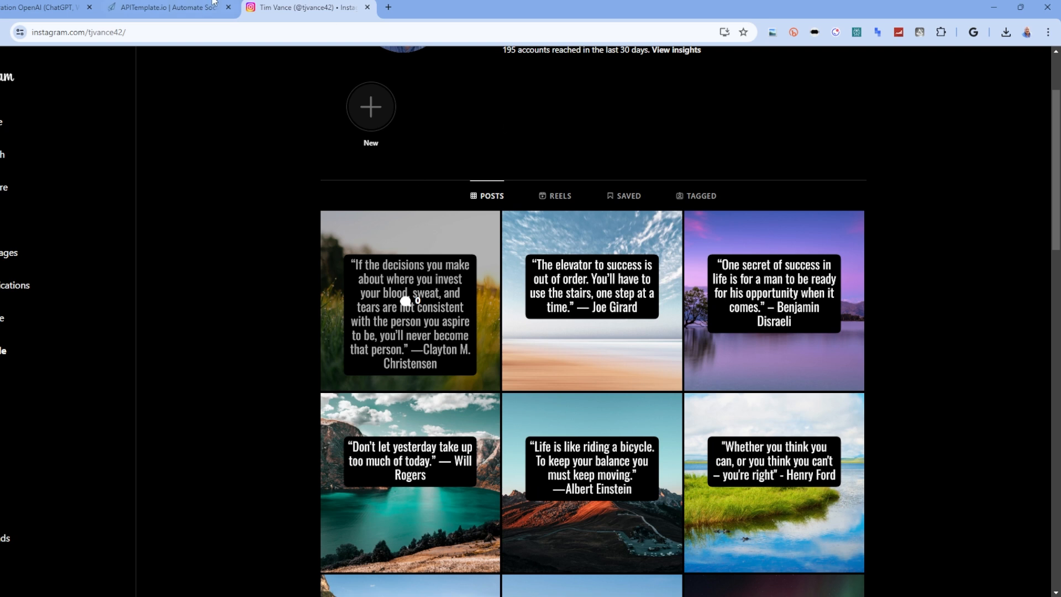
{"action": "left_click", "coordinate": [50, 8]}
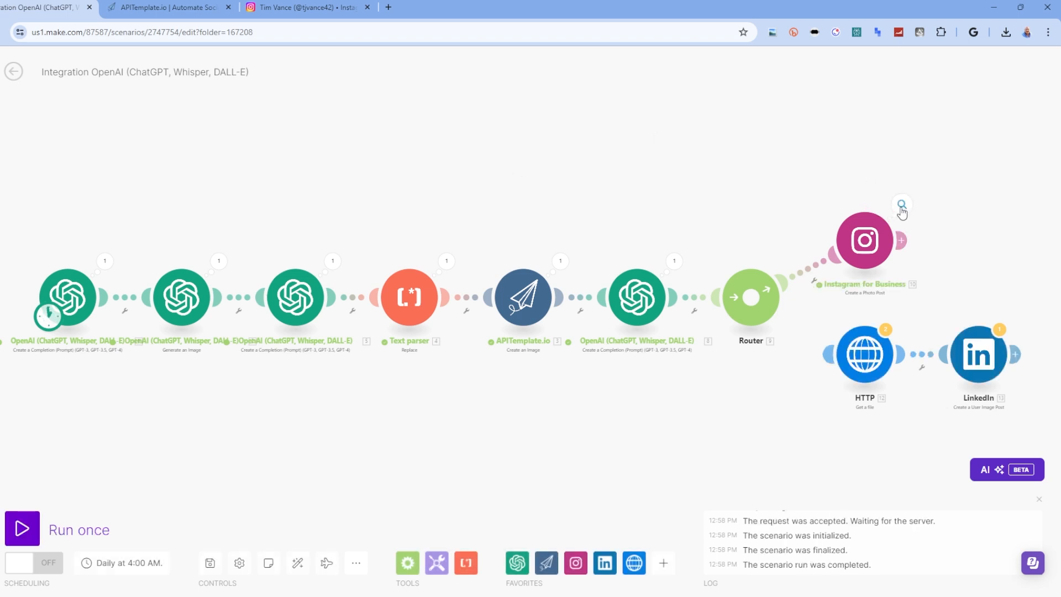
Step: Reload the Instagram profile and examine the newest post's image and caption before returning to the Make scenario
{"action": "left_click", "coordinate": [290, 8]}
{"action": "left_click", "coordinate": [263, 33]}
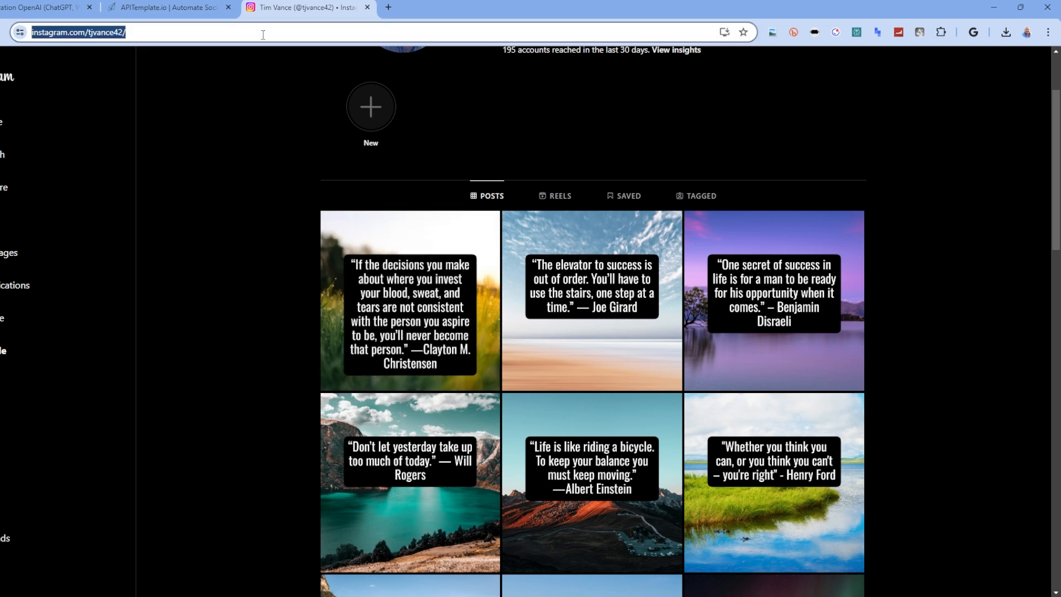
{"action": "key", "text": "Return"}
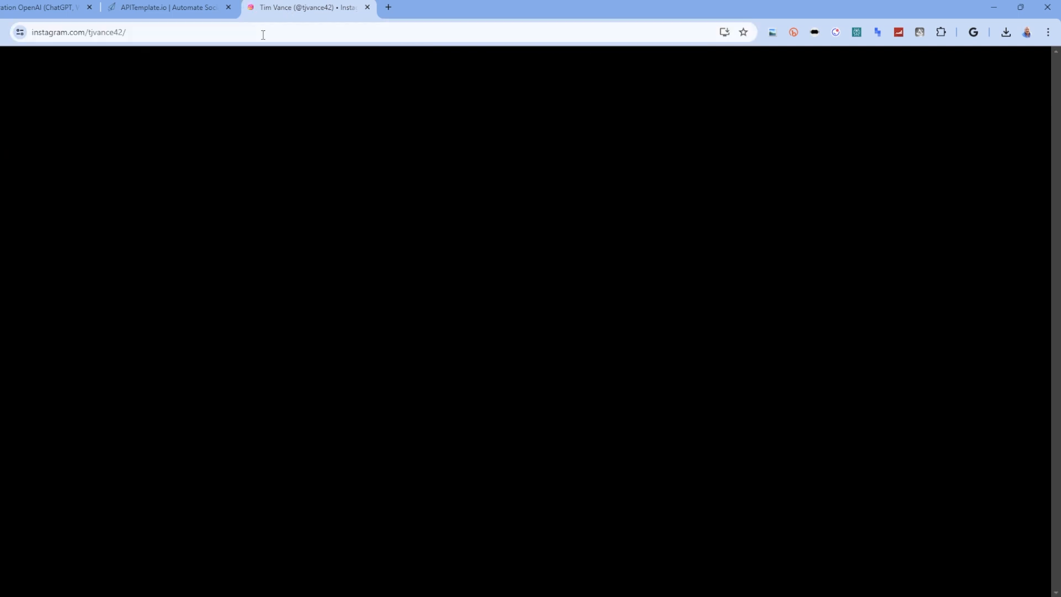
{"action": "left_click", "coordinate": [438, 332]}
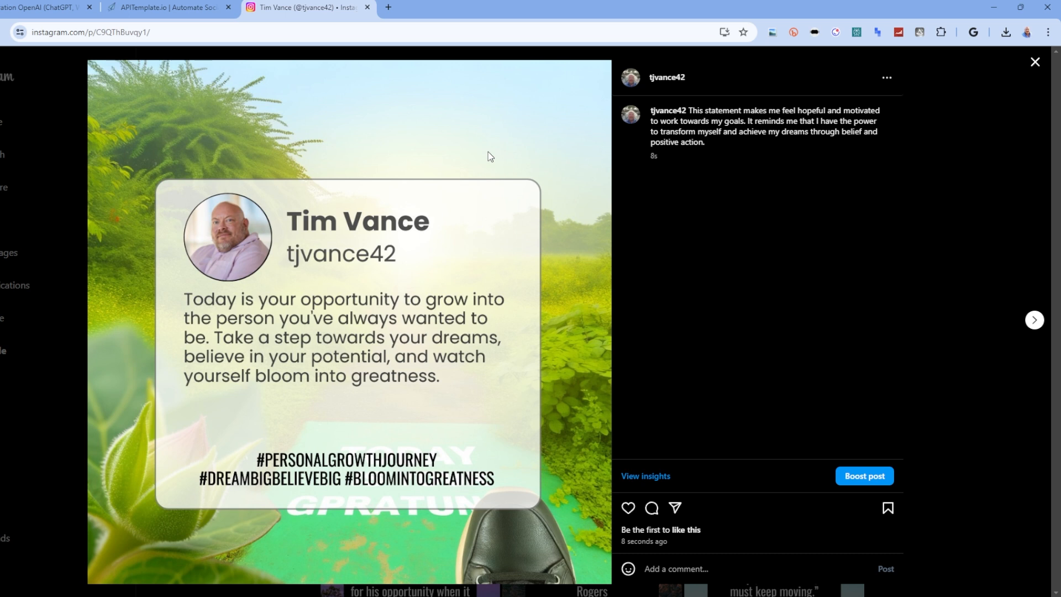
{"action": "left_click", "coordinate": [1035, 62]}
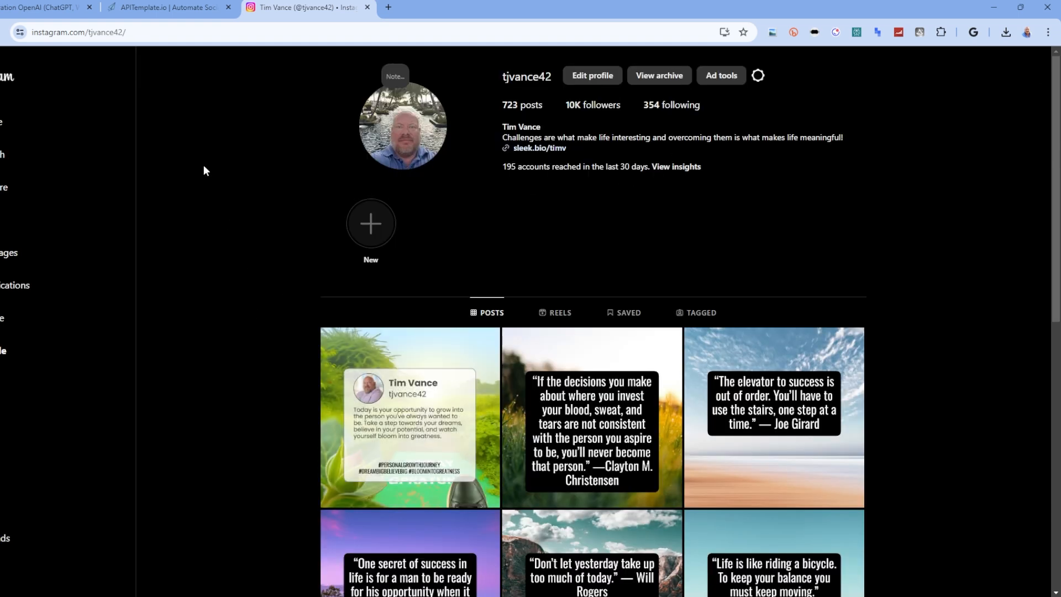
{"action": "left_click", "coordinate": [54, 12]}
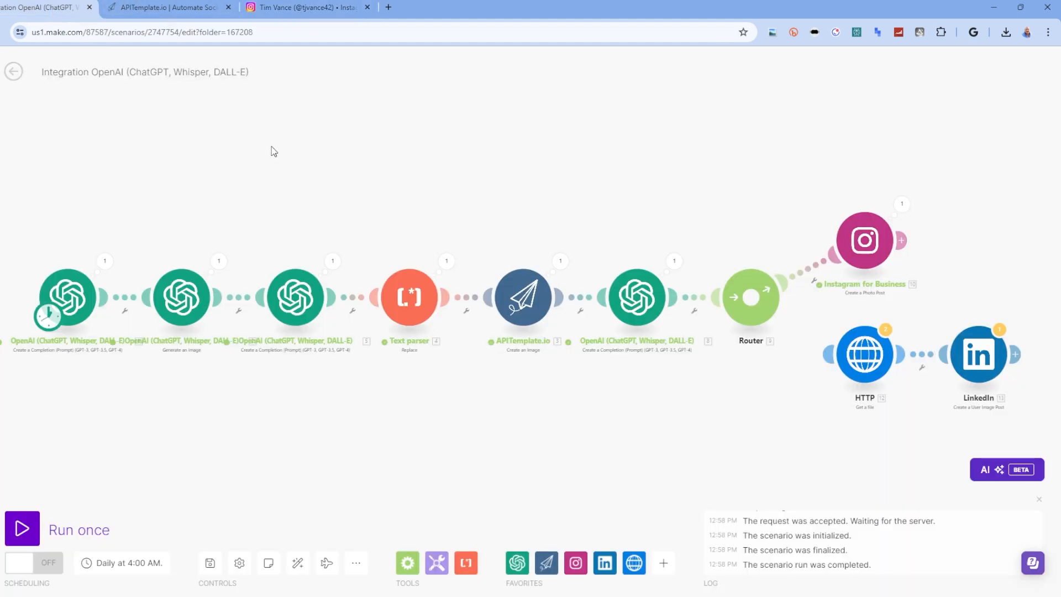